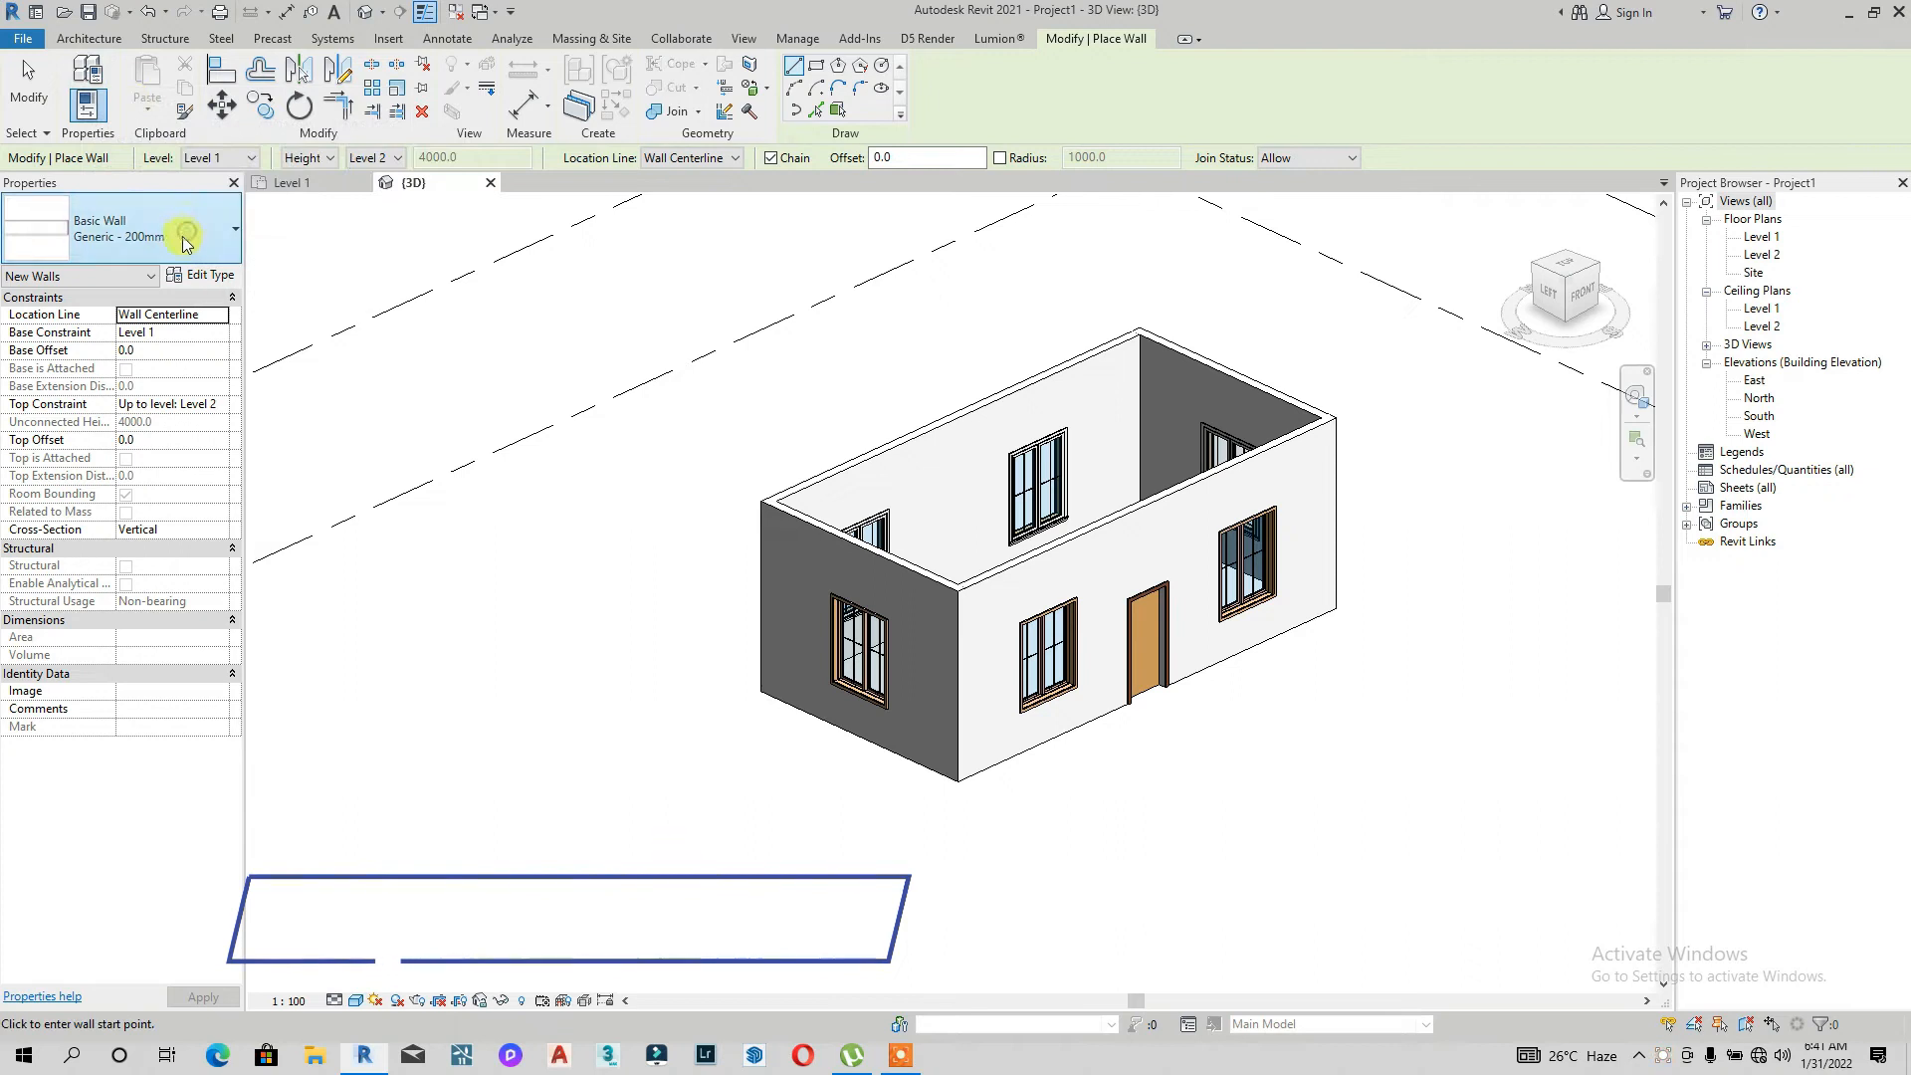
Step: Pick the Exterior Glazing curtain wall type and duplicate it as a new type named MY RED CLADDING PANELS
scroll(119, 647, "down", 5)
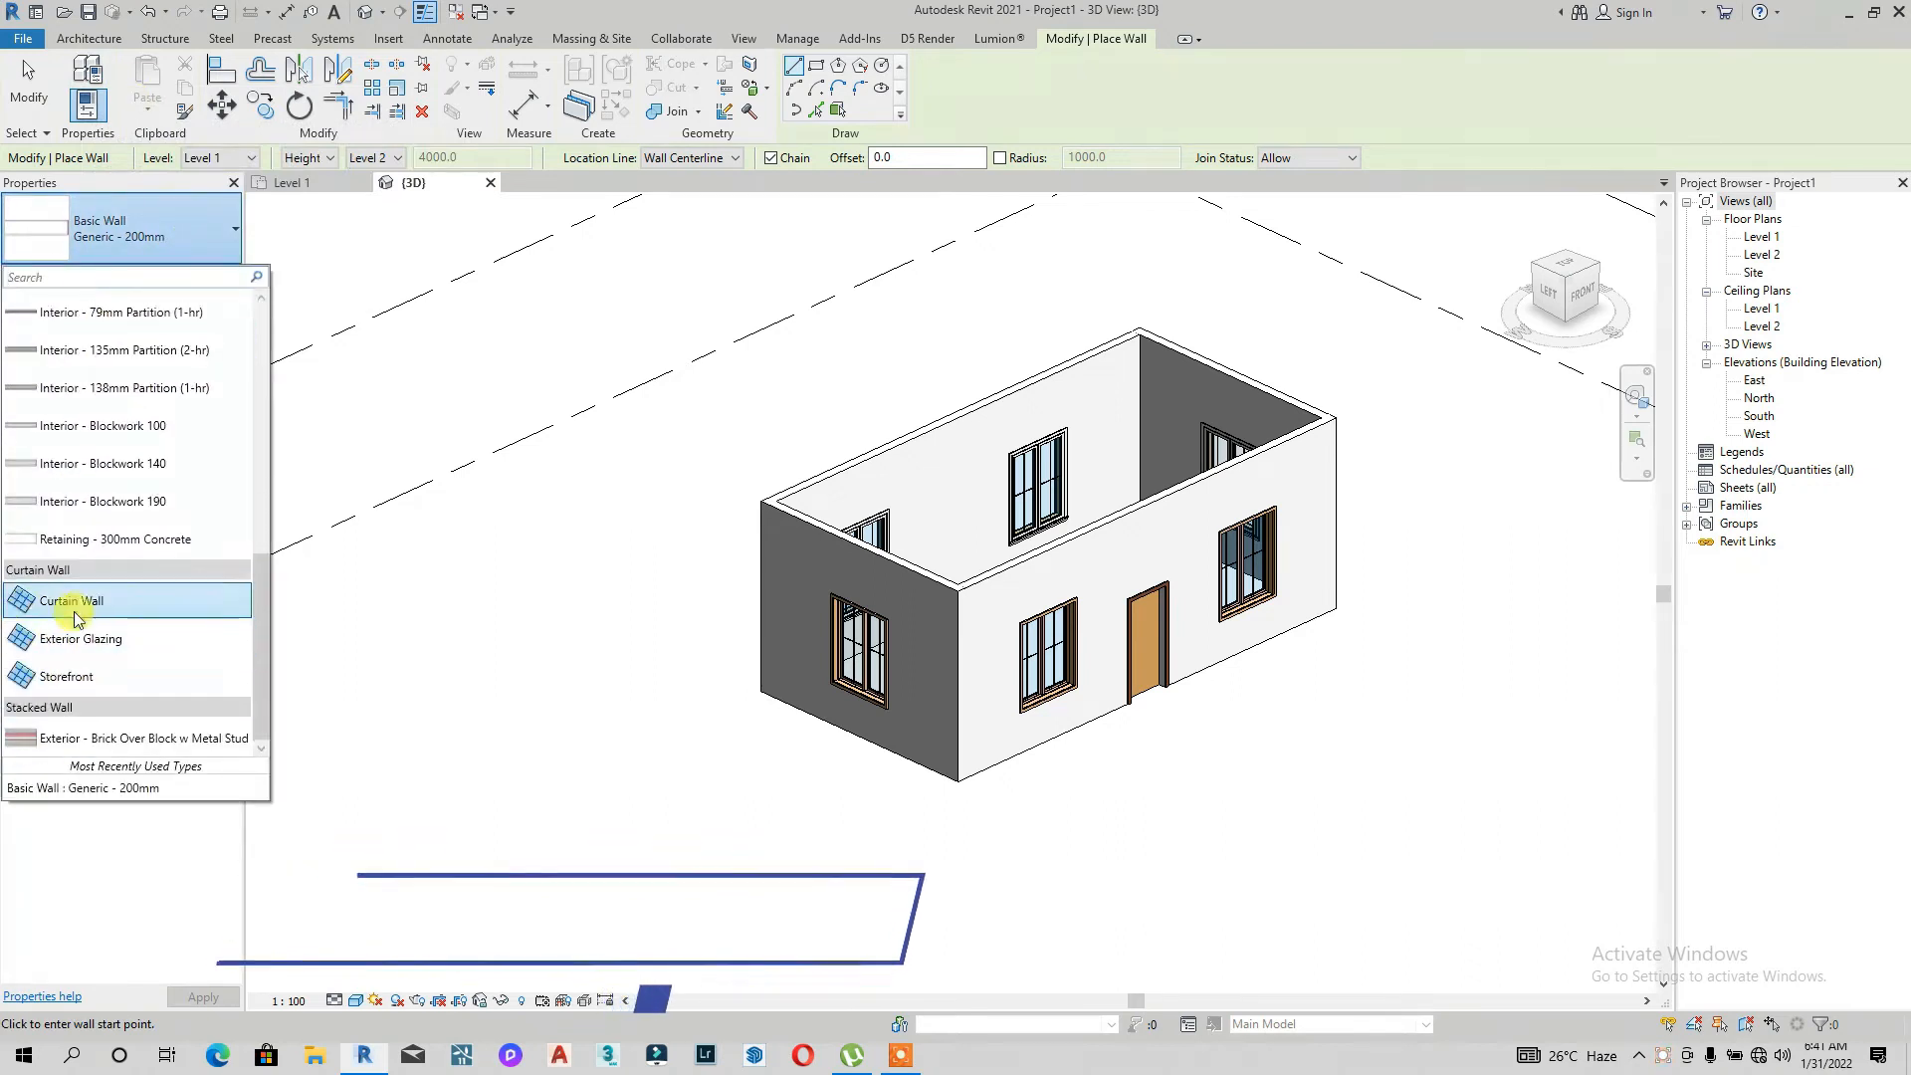
left_click(114, 640)
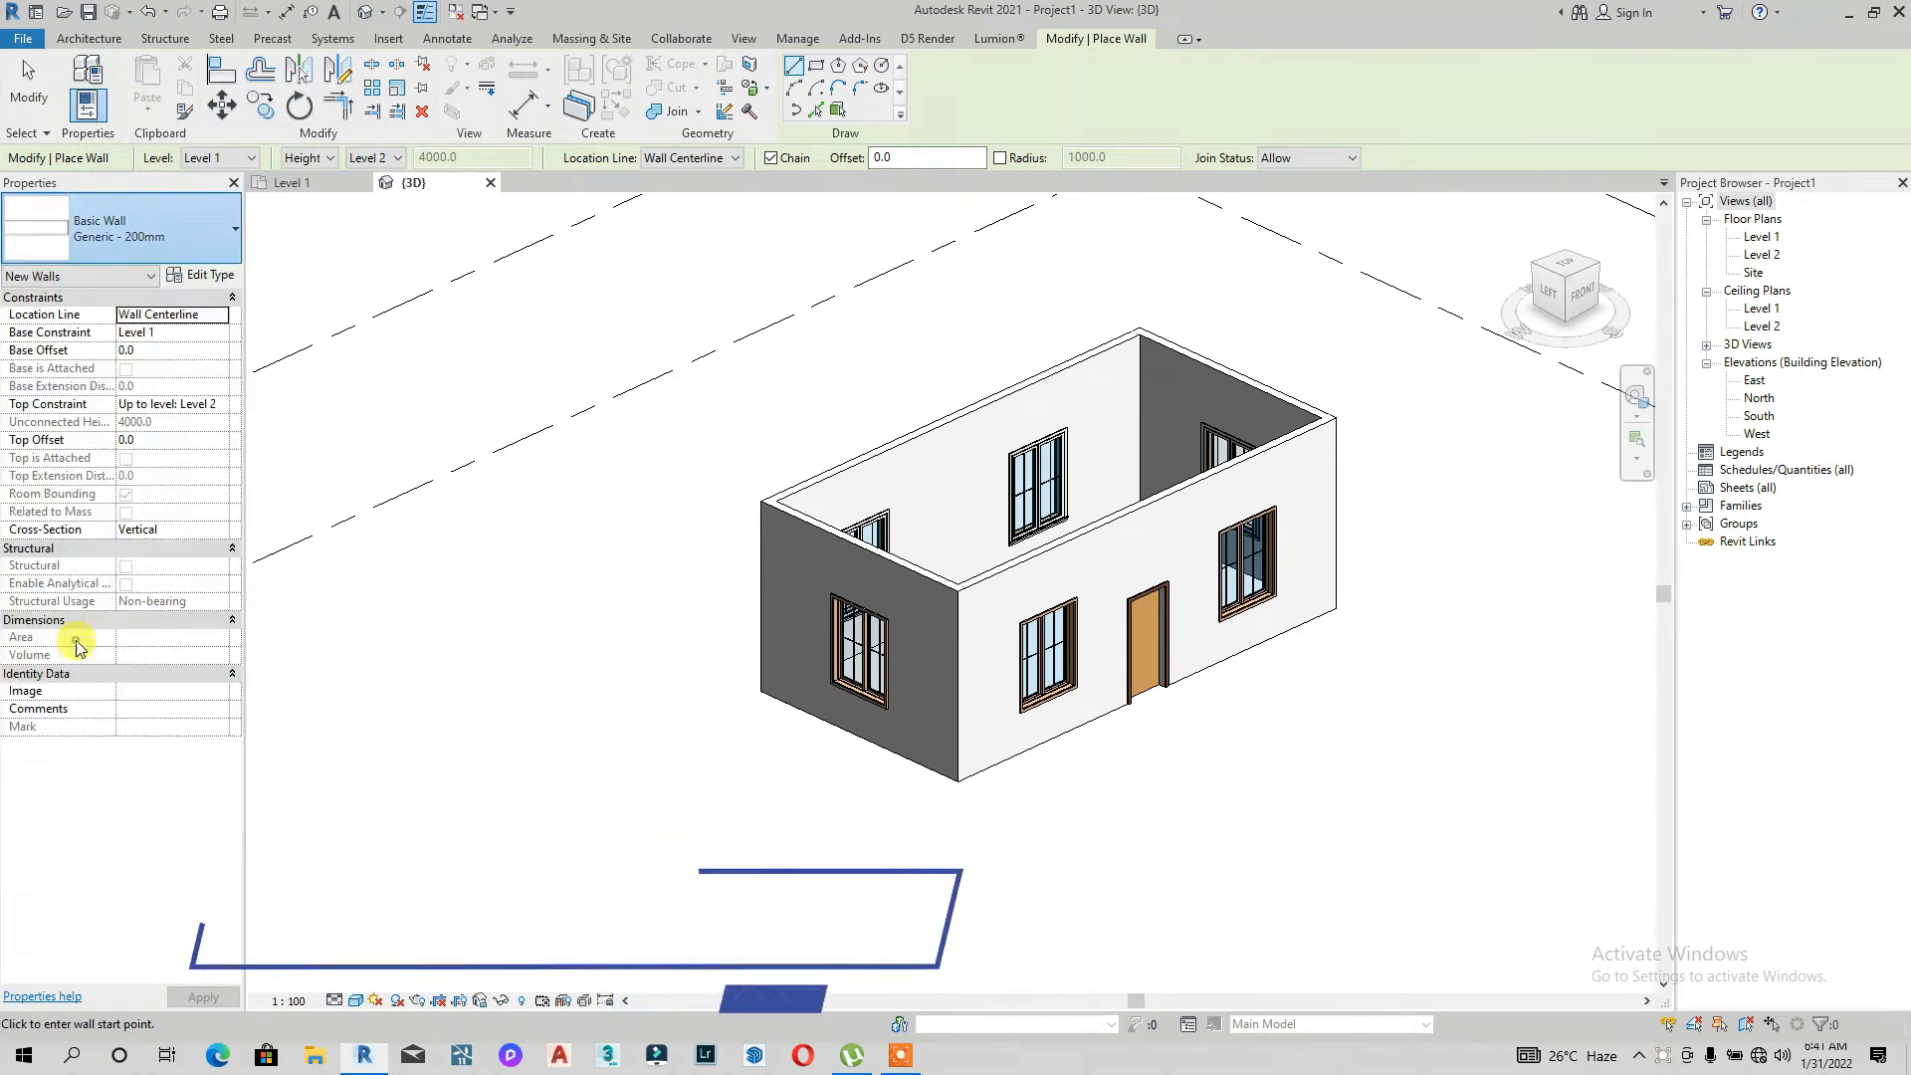
left_click(202, 274)
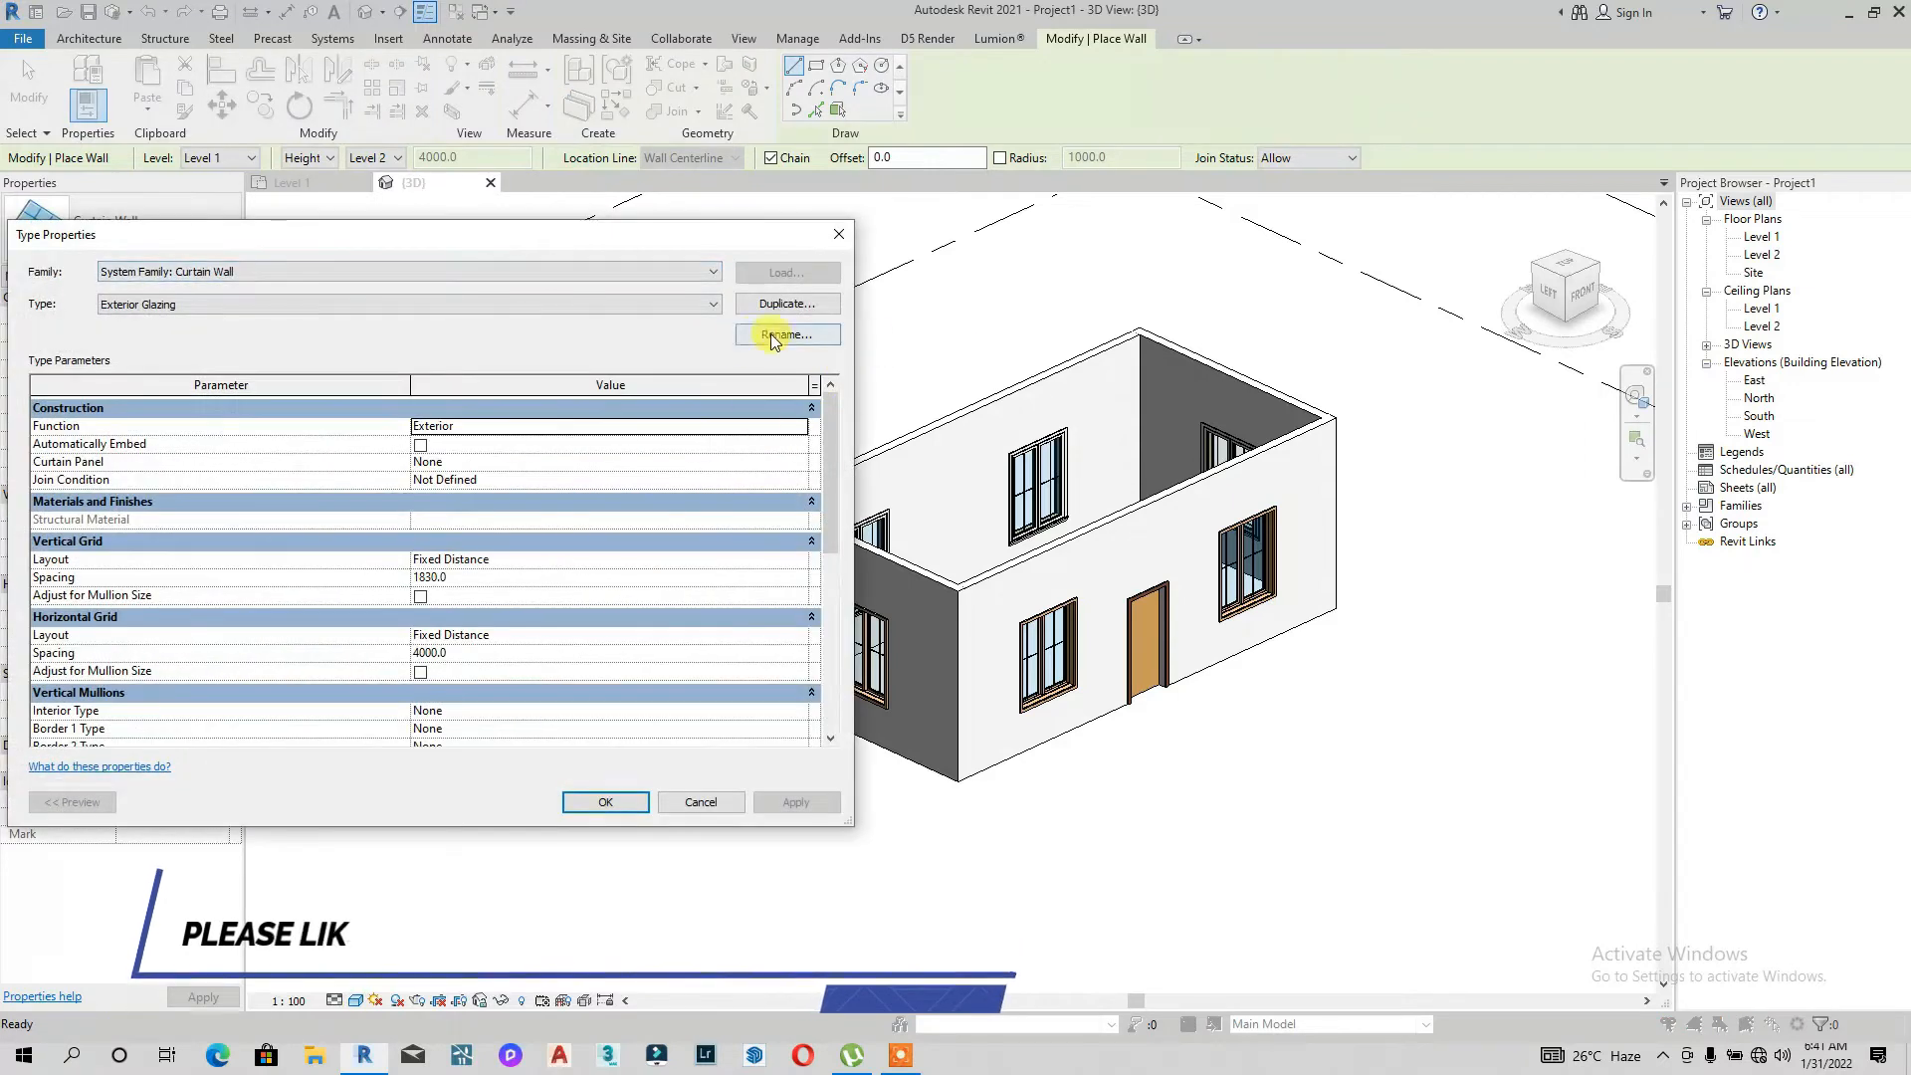
left_click(785, 305)
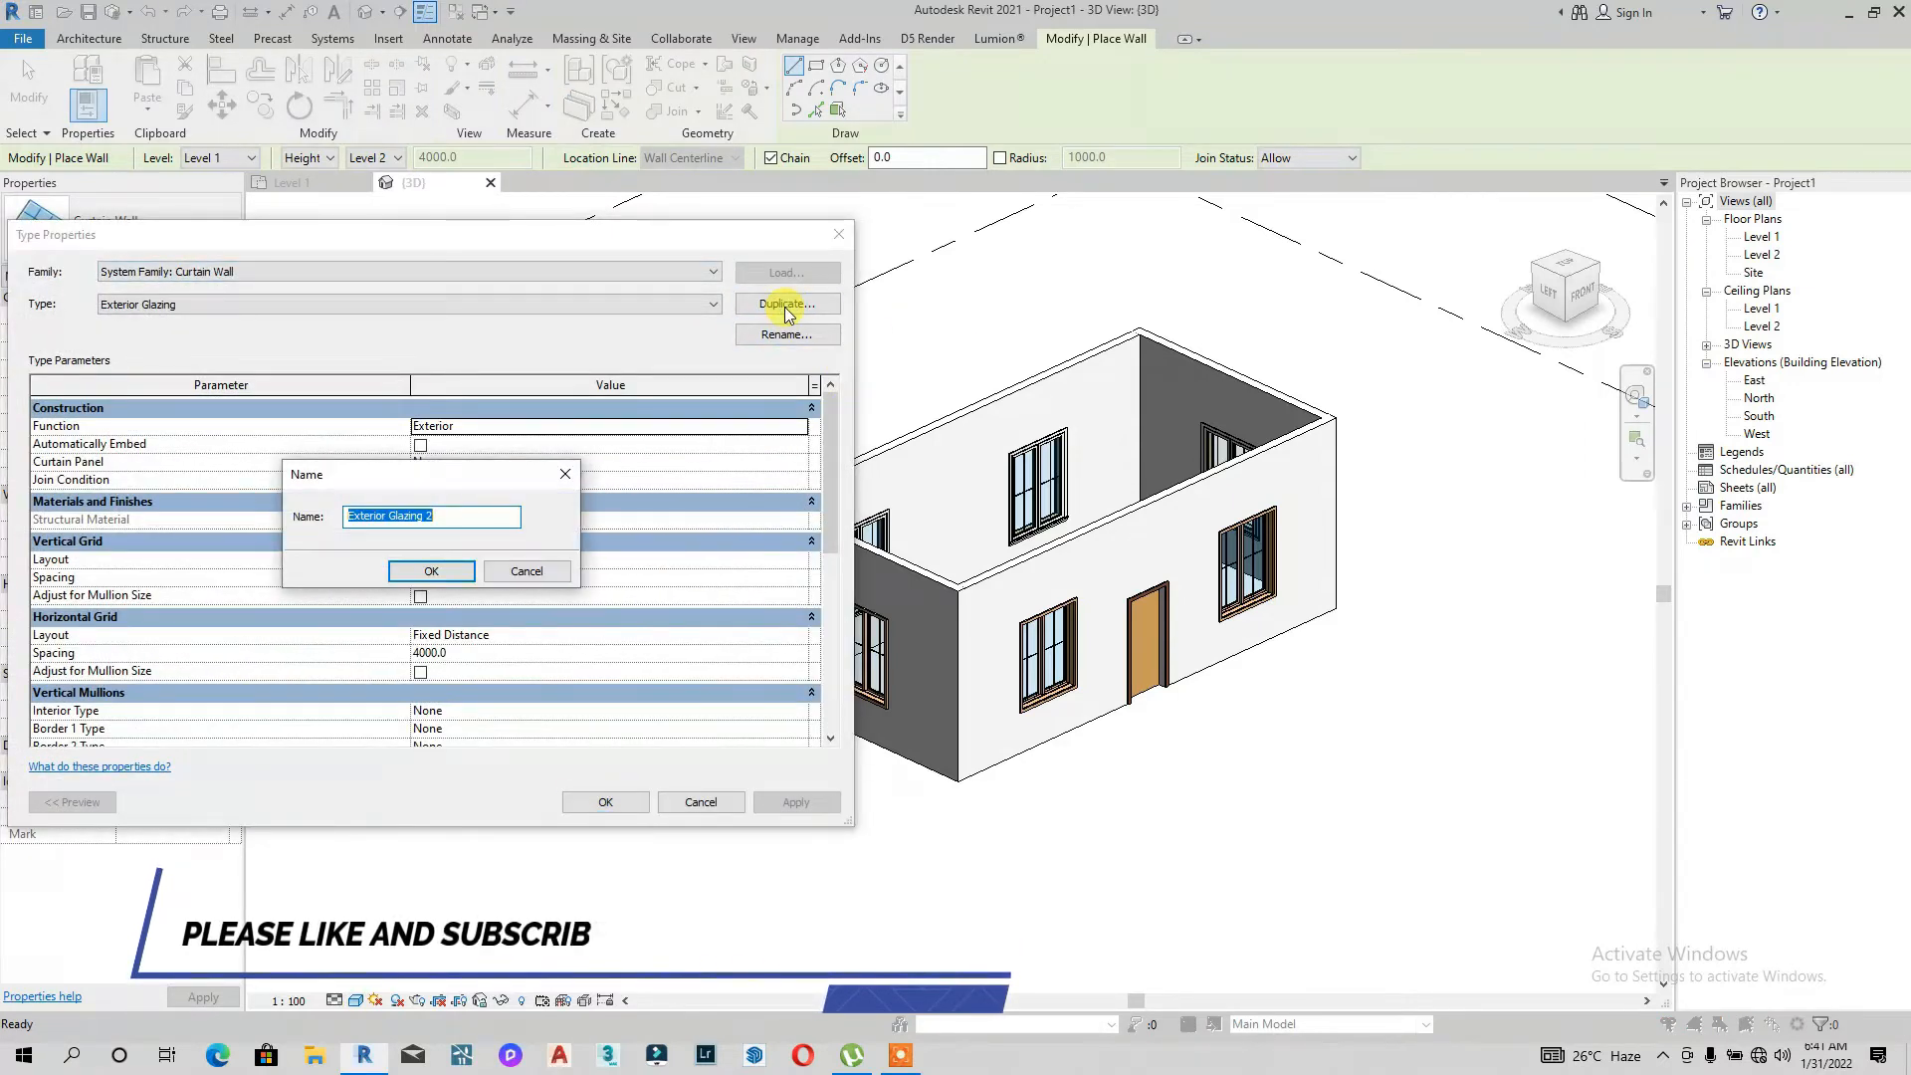
key("BackSpace")
type("MY RED CLADDING PANELS")
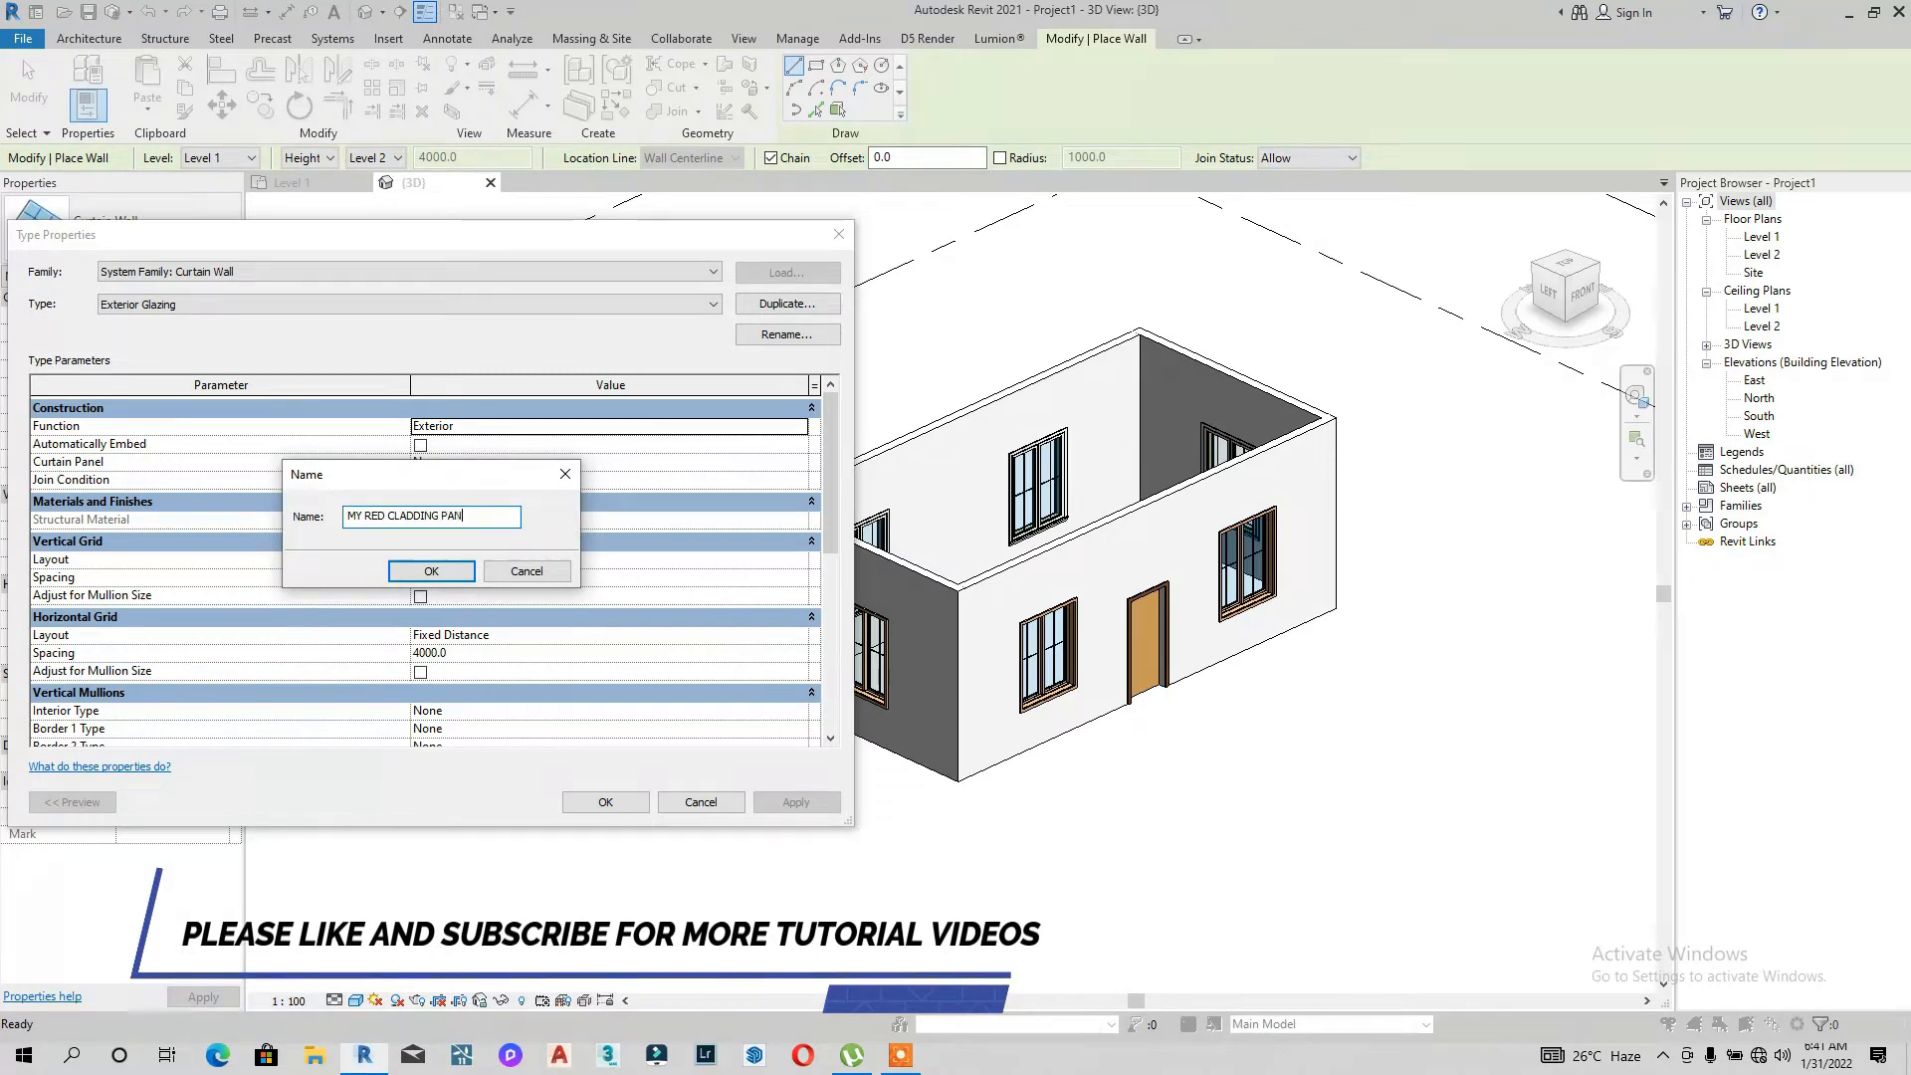
left_click(419, 580)
left_click(477, 576)
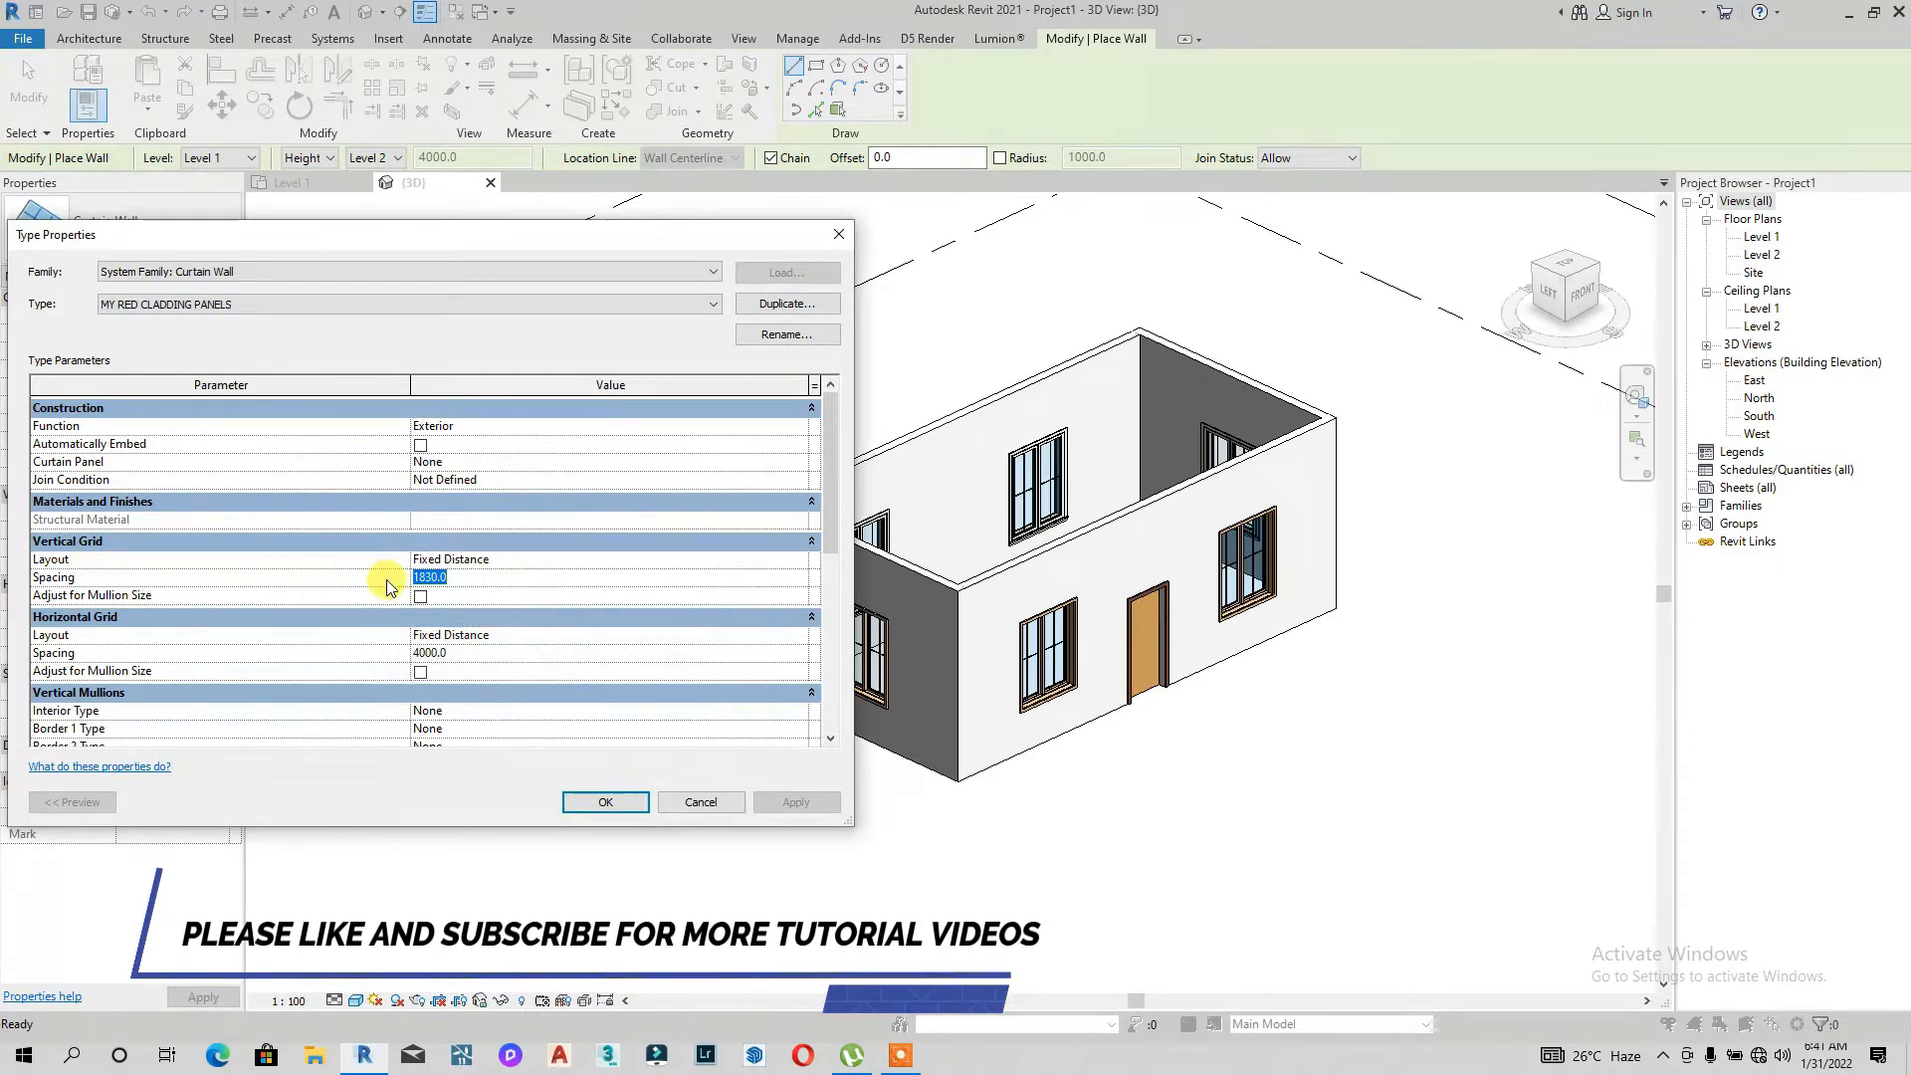
Step: Set the vertical grid spacing to 900 and the horizontal grid spacing to 1500
type("90")
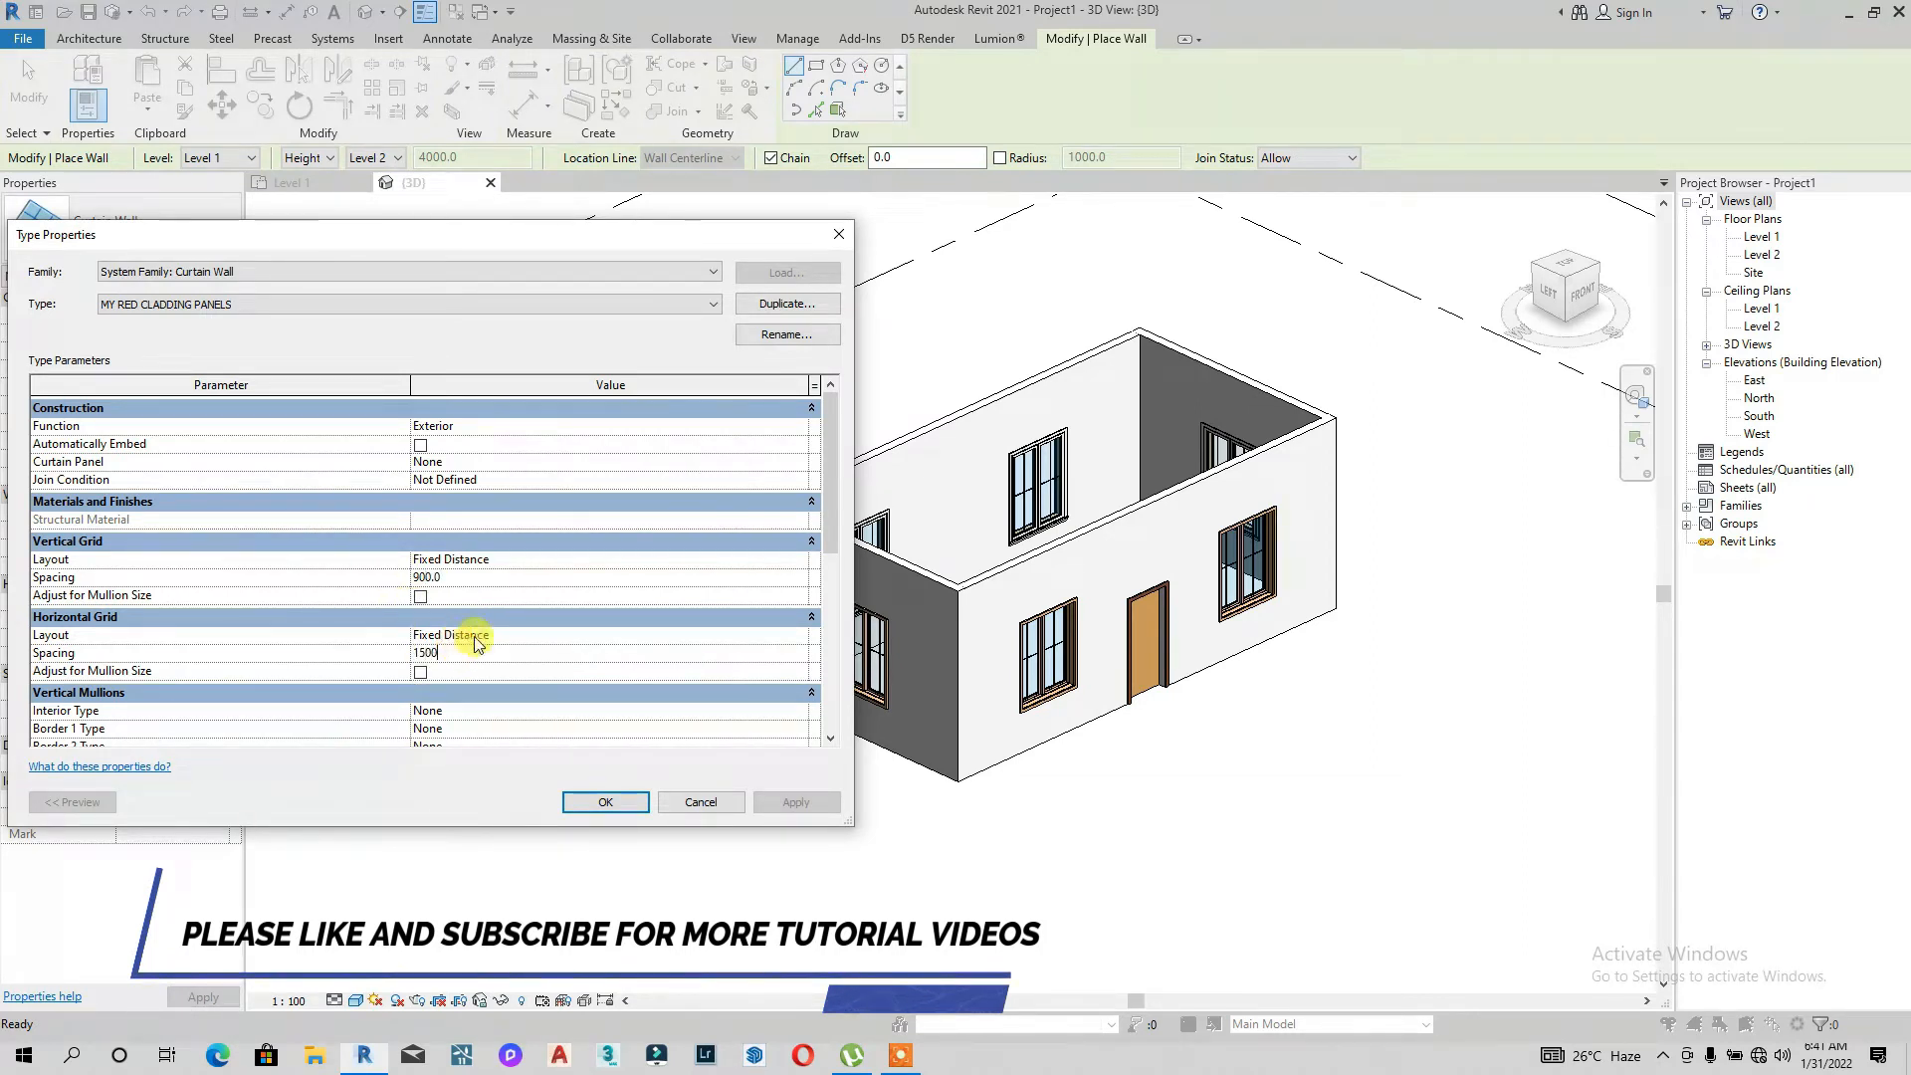
scroll(476, 643, "down", 2)
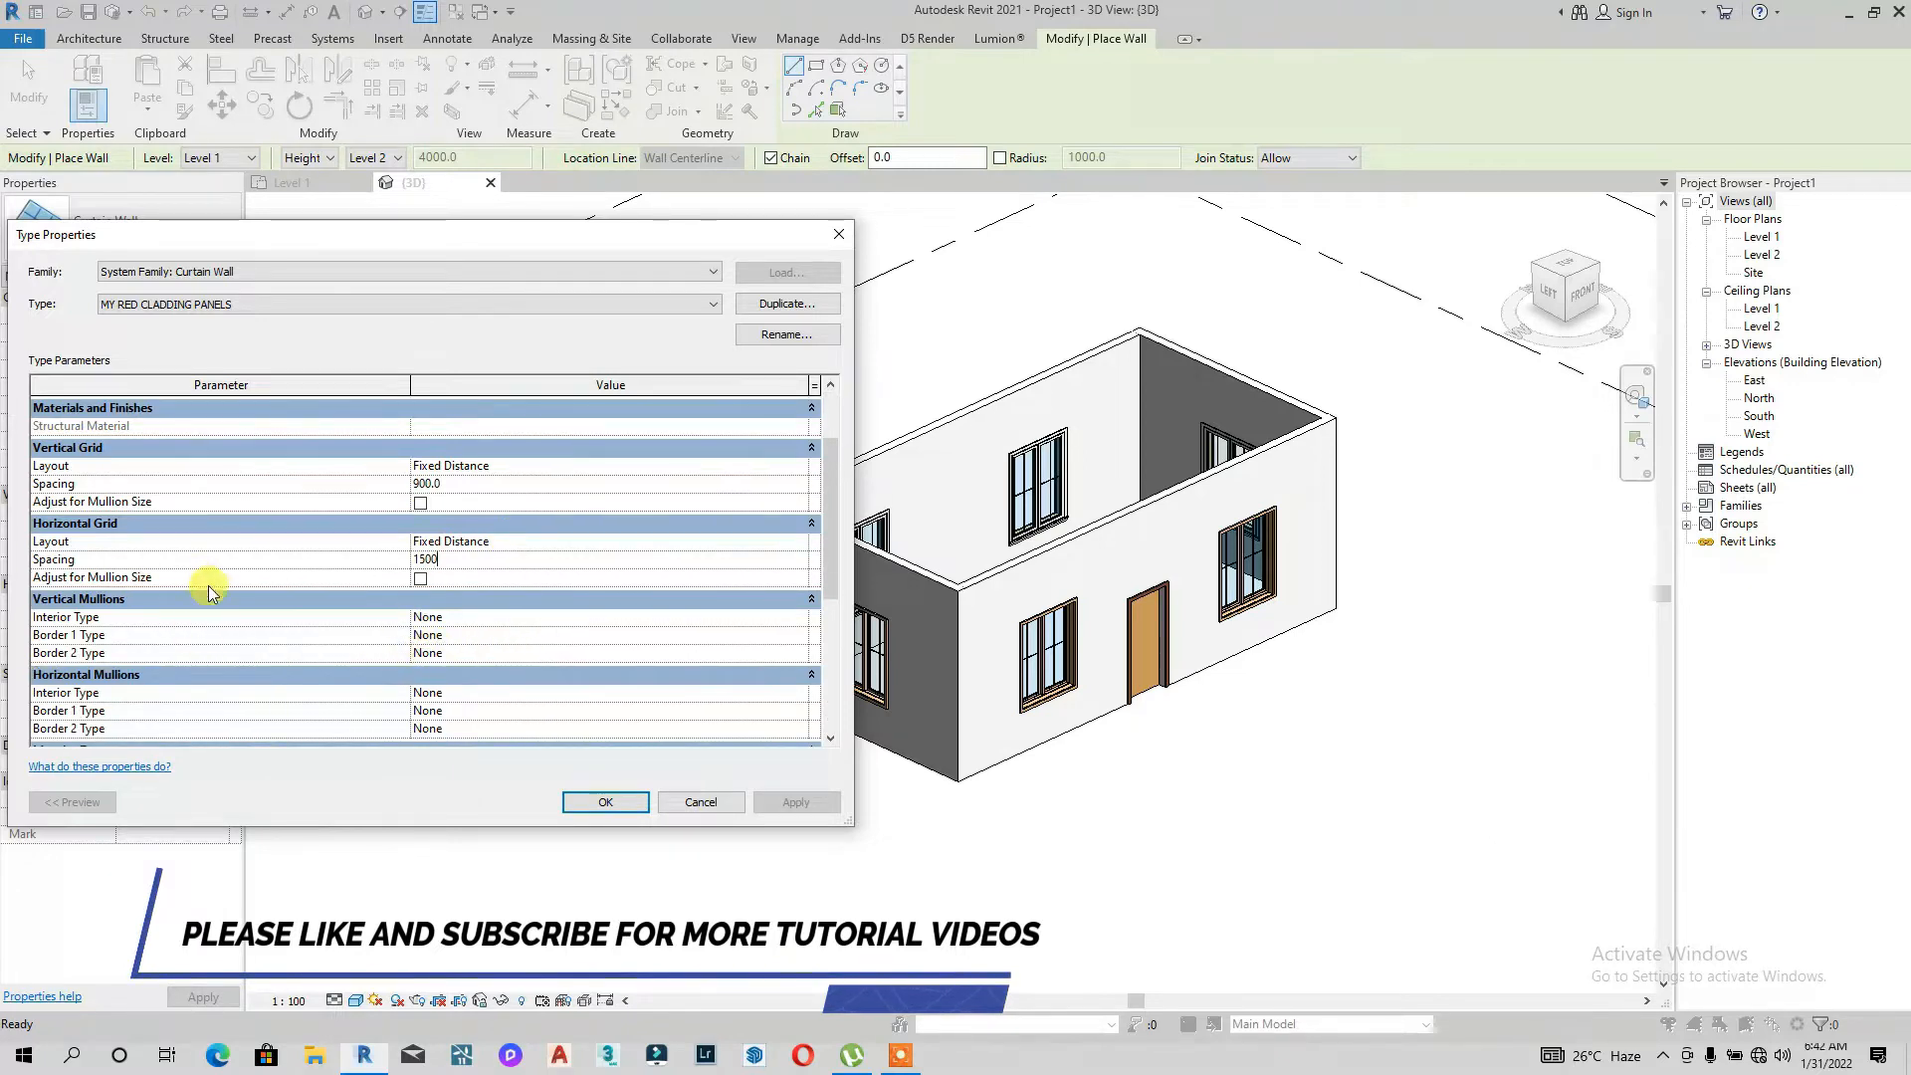
Step: Set the vertical mullion interior, border 1 and border 2 types to Rectangular Mullion : 30mm Square
left_click(806, 618)
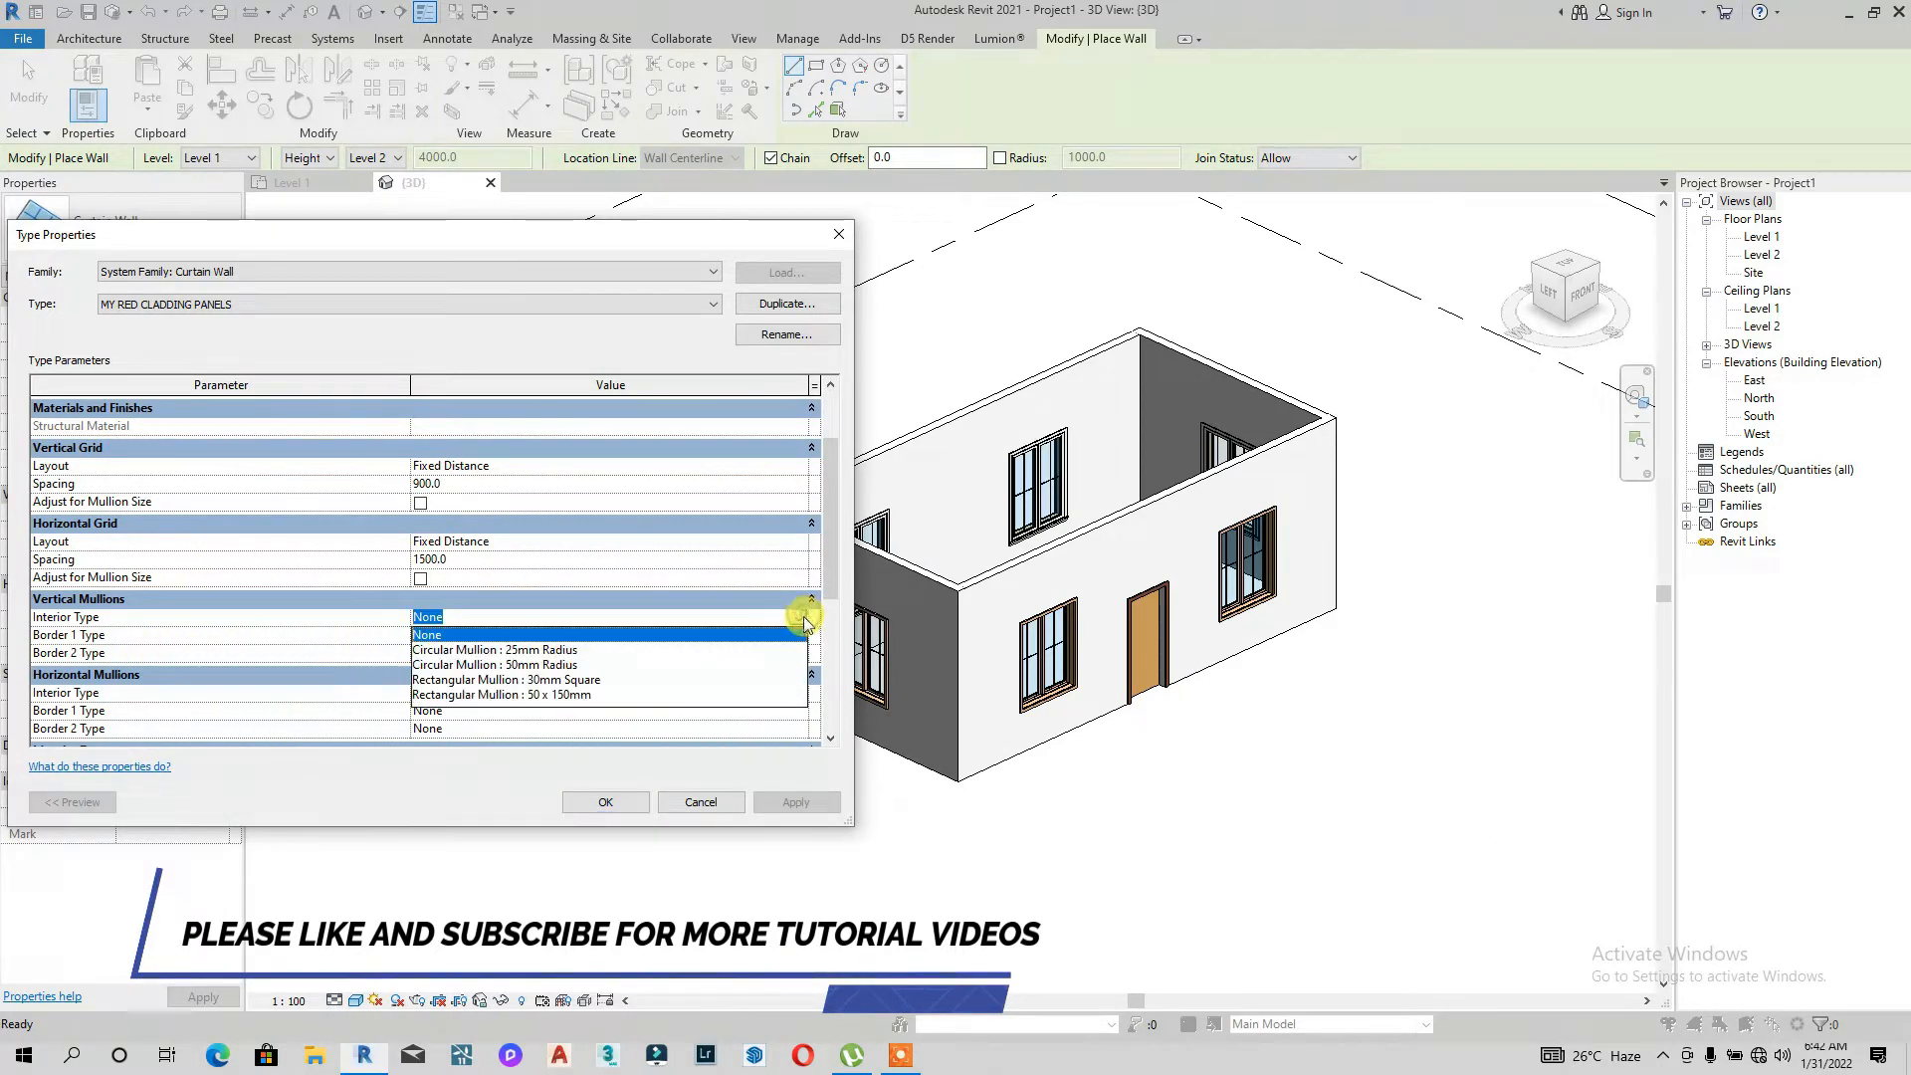
left_click(553, 680)
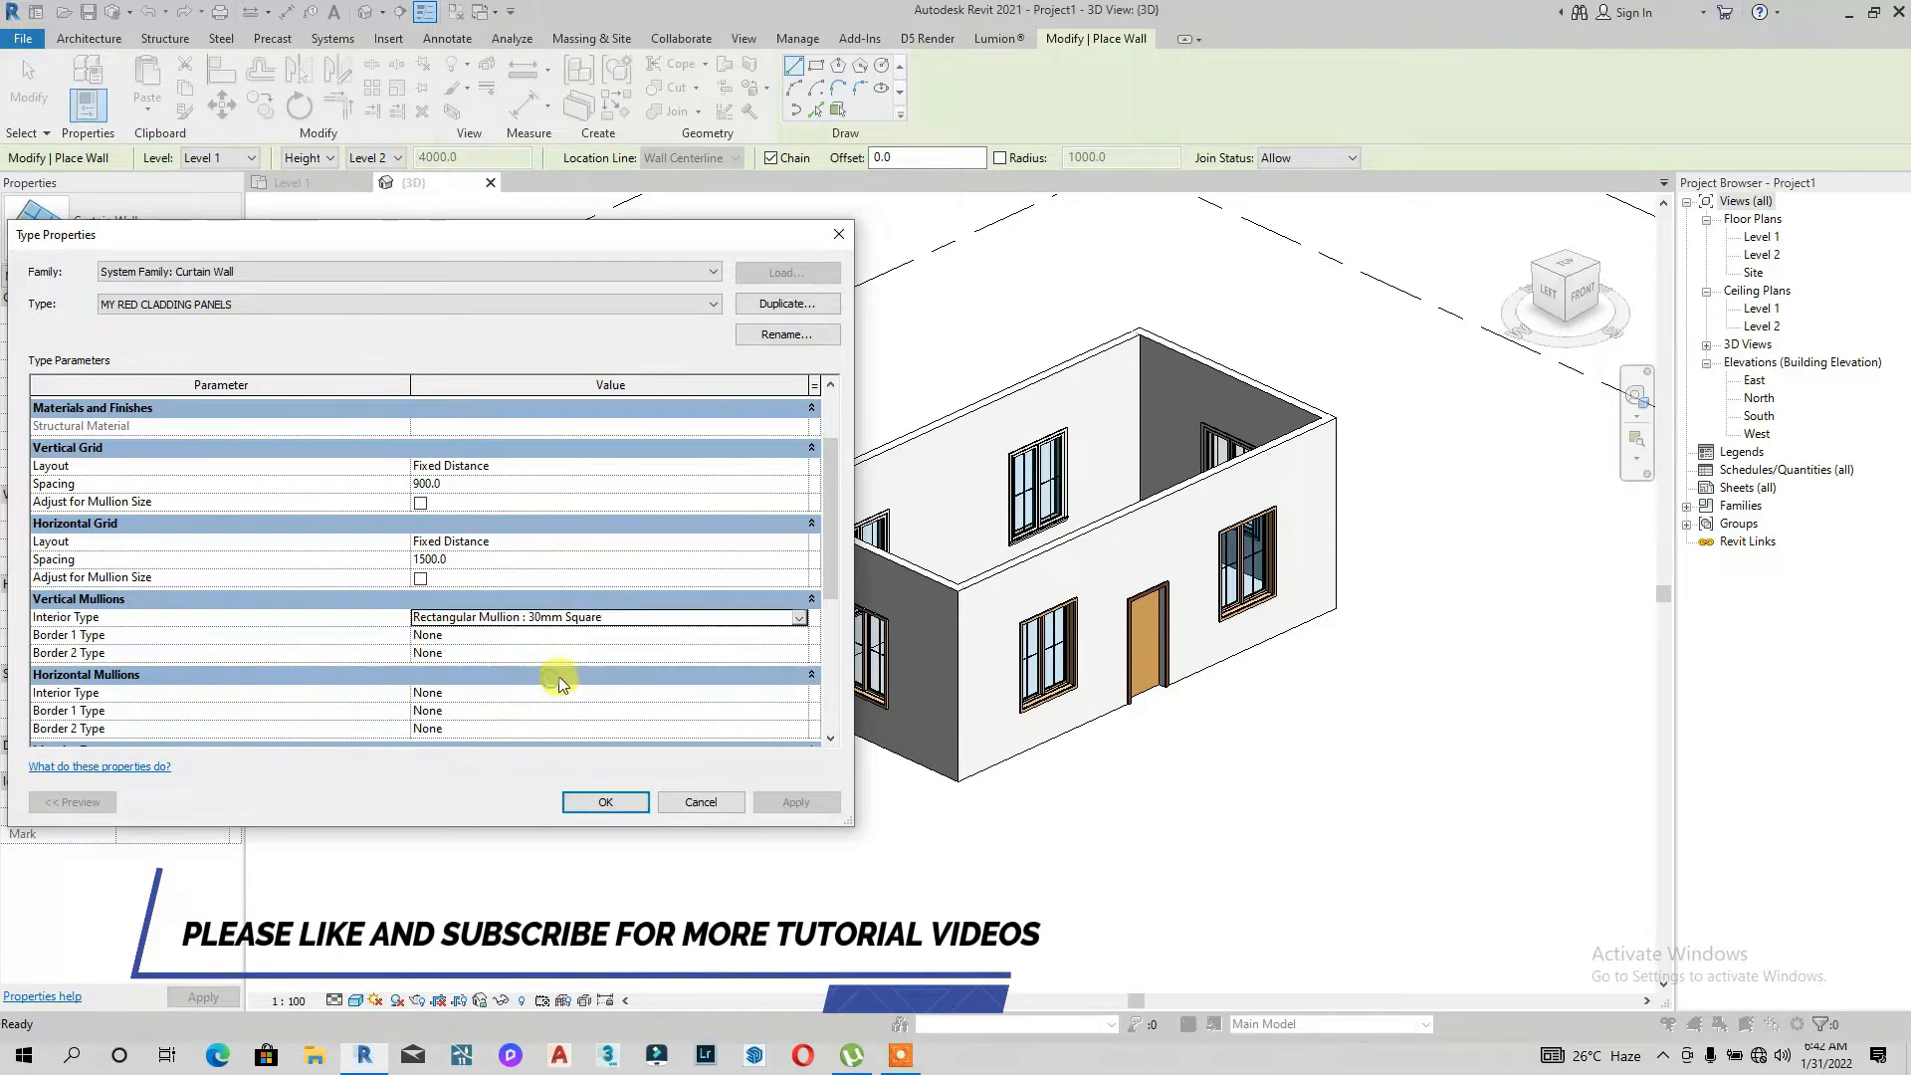
left_click(799, 635)
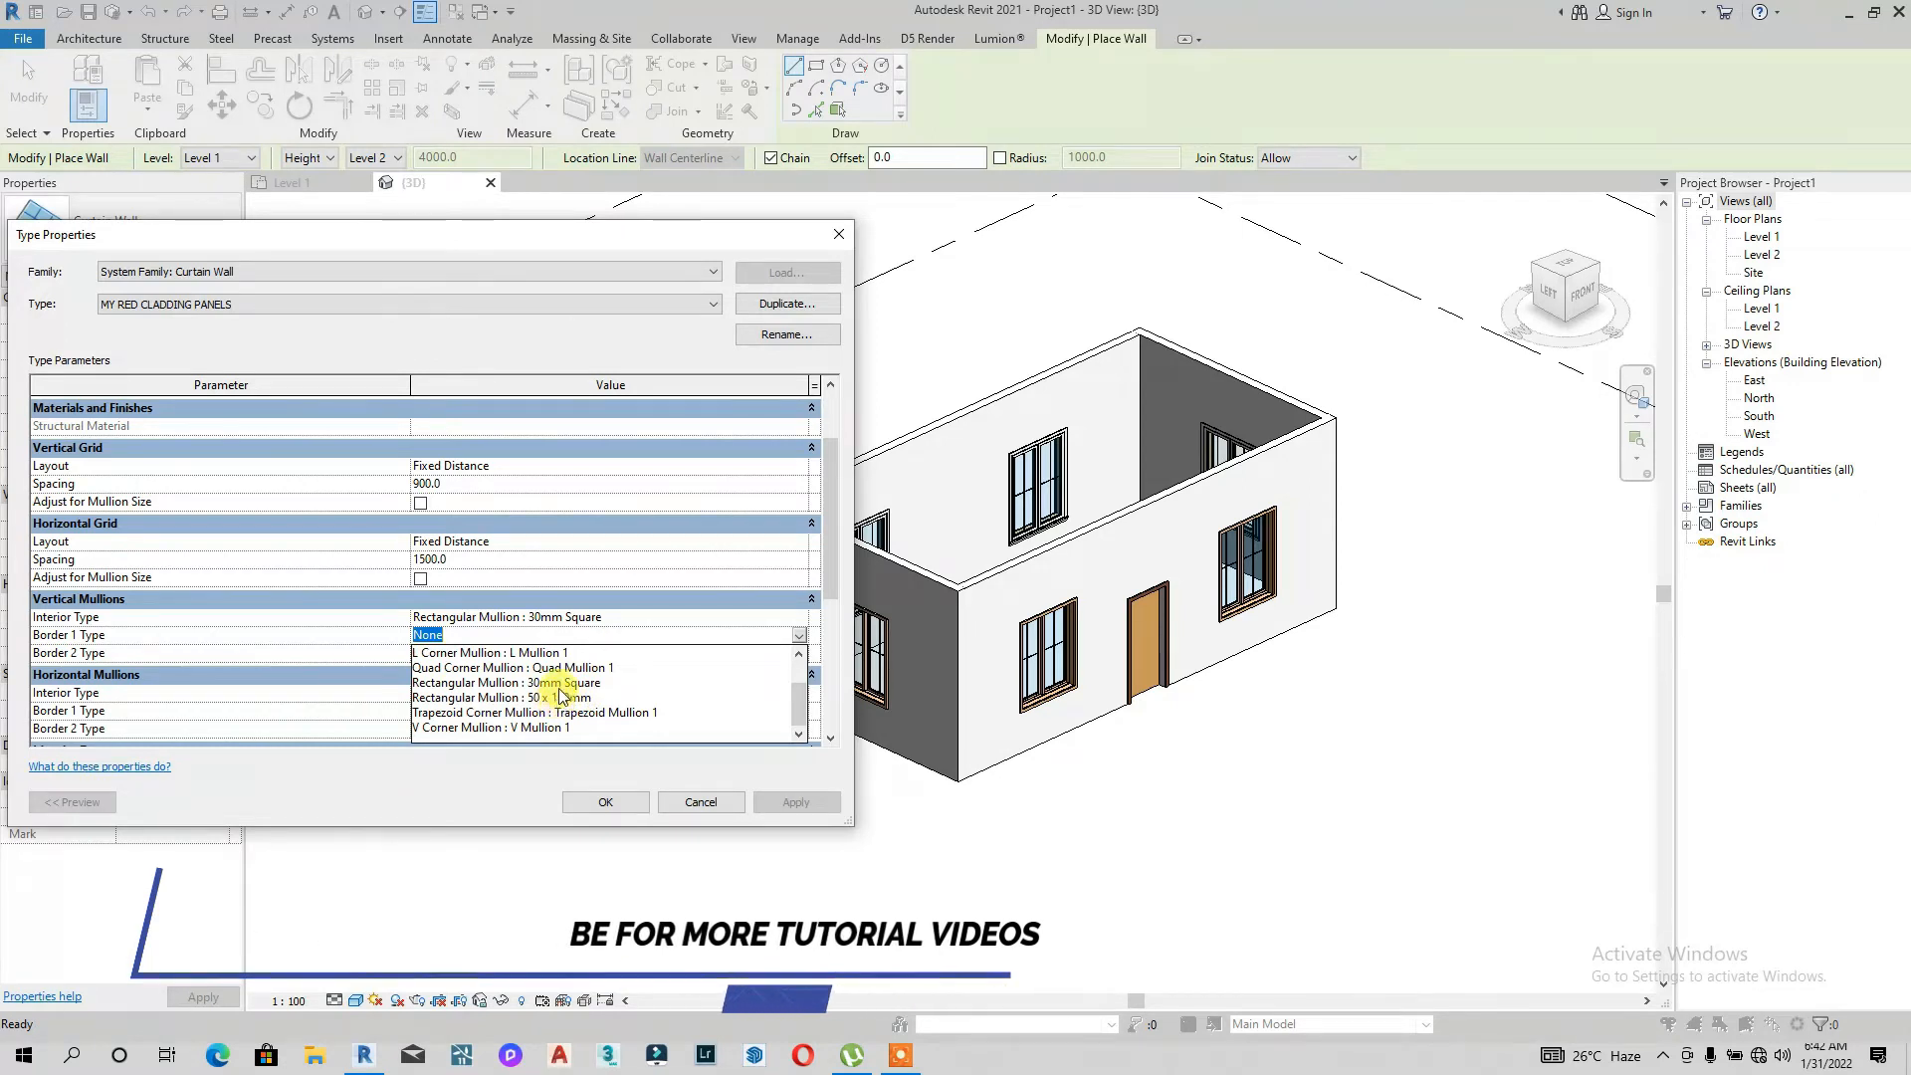
left_click(557, 683)
left_click(798, 654)
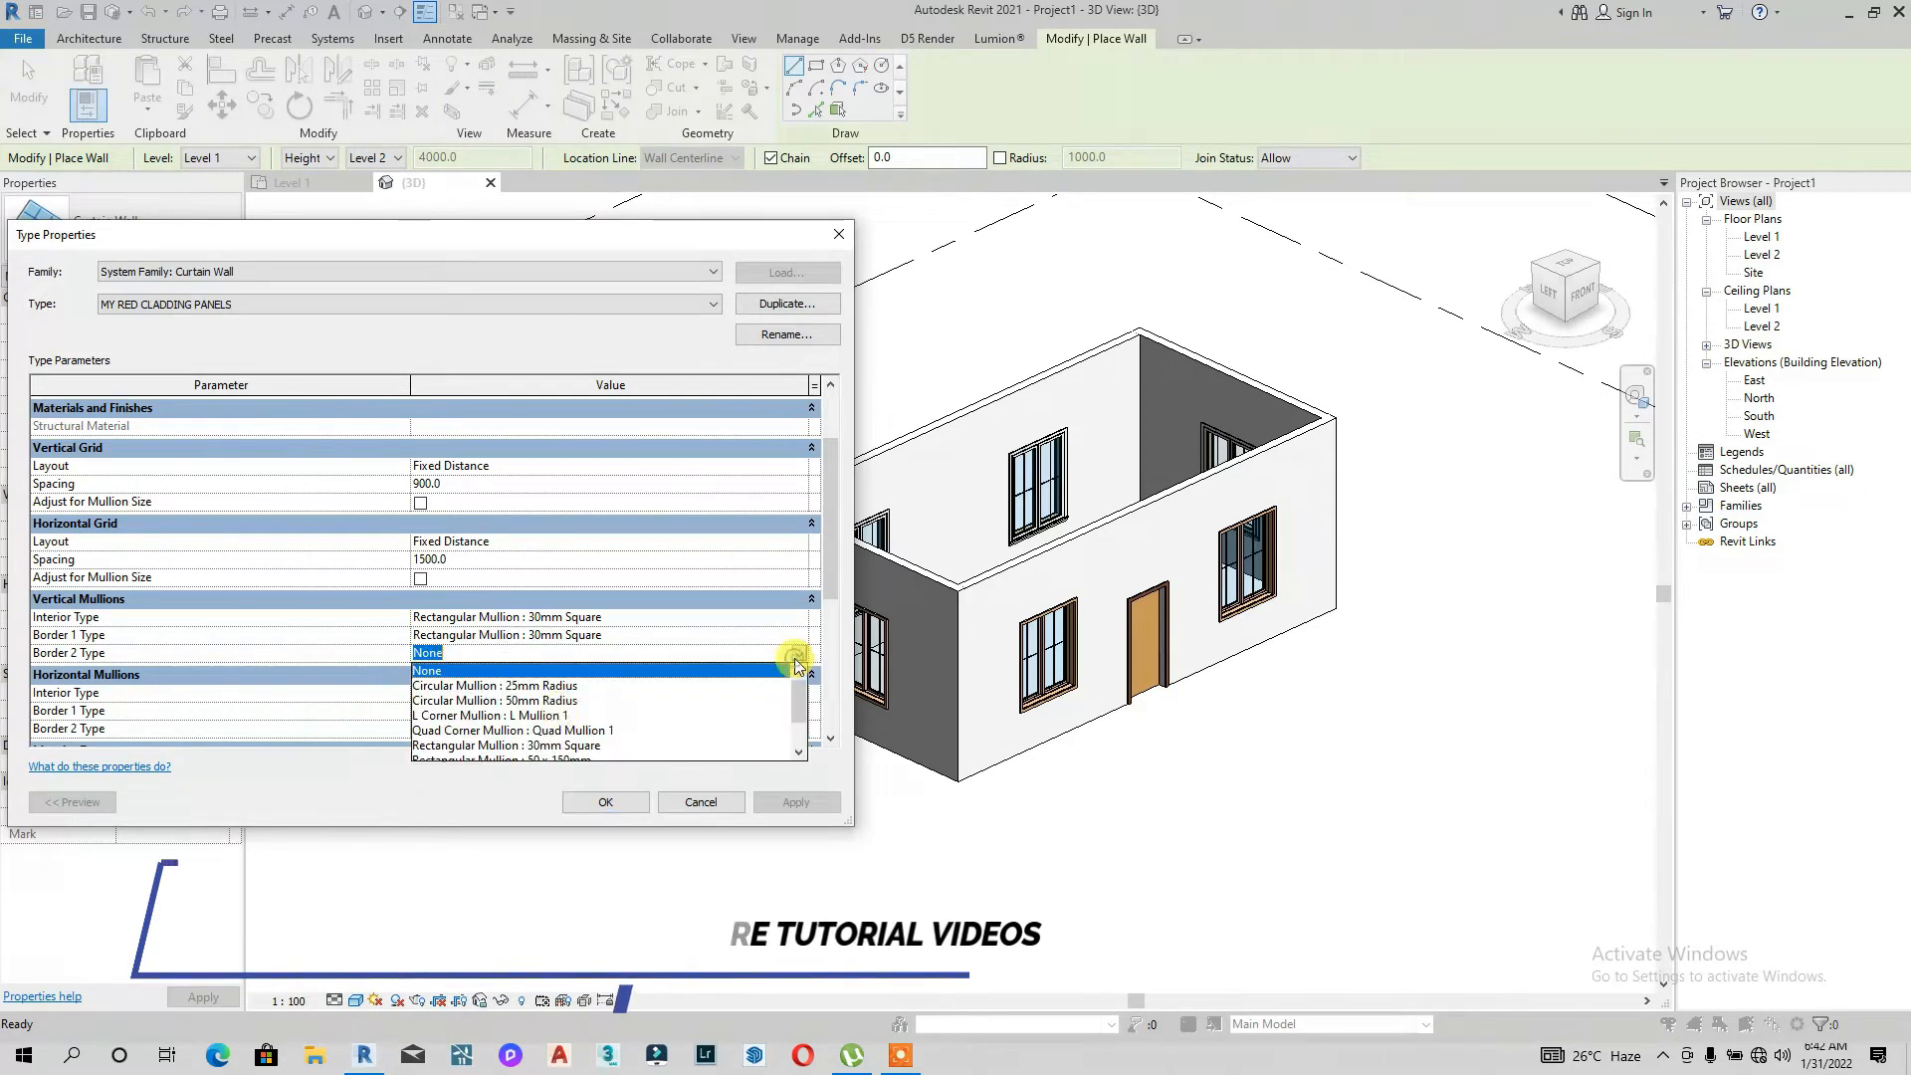
left_click(543, 701)
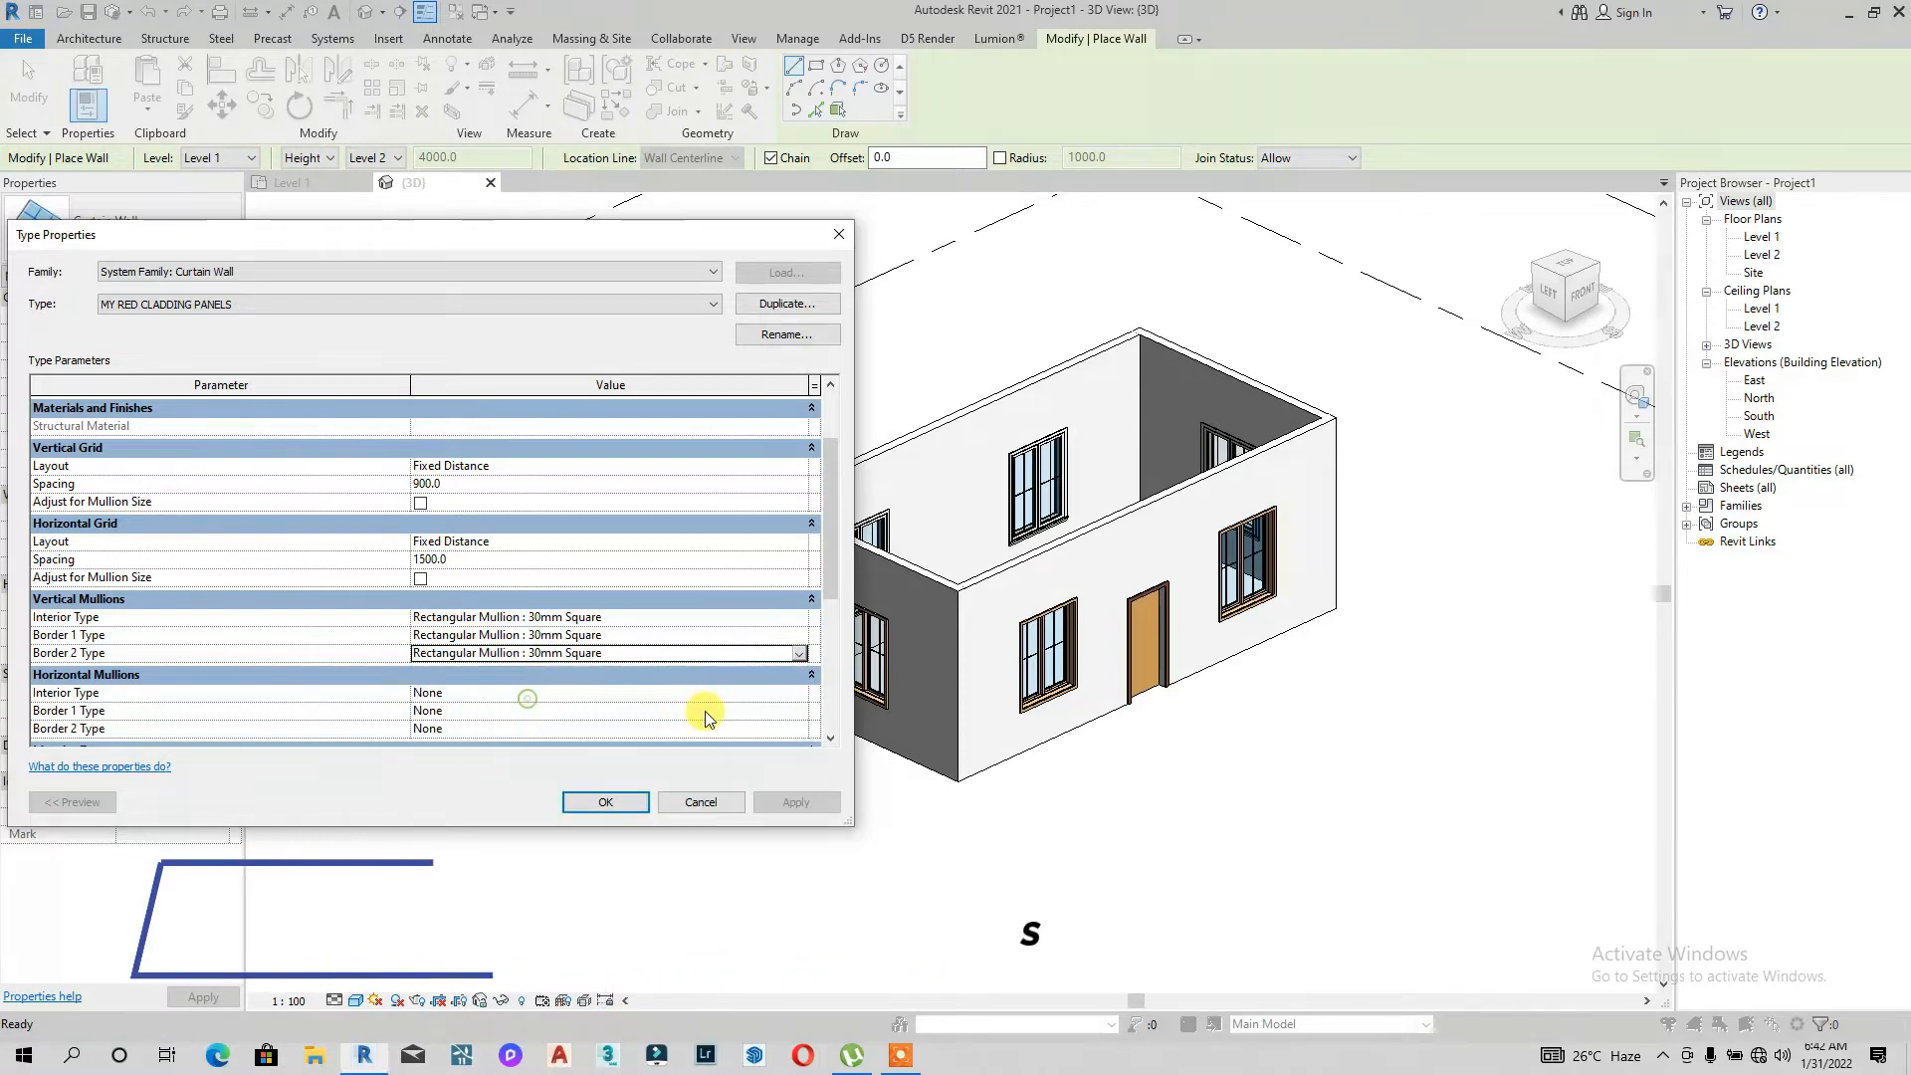
Step: Set the horizontal mullion interior, border 1 and border 2 types to Rectangular Mullion : 30mm Square and confirm the type
scroll(756, 647, "down", 3)
left_click(799, 577)
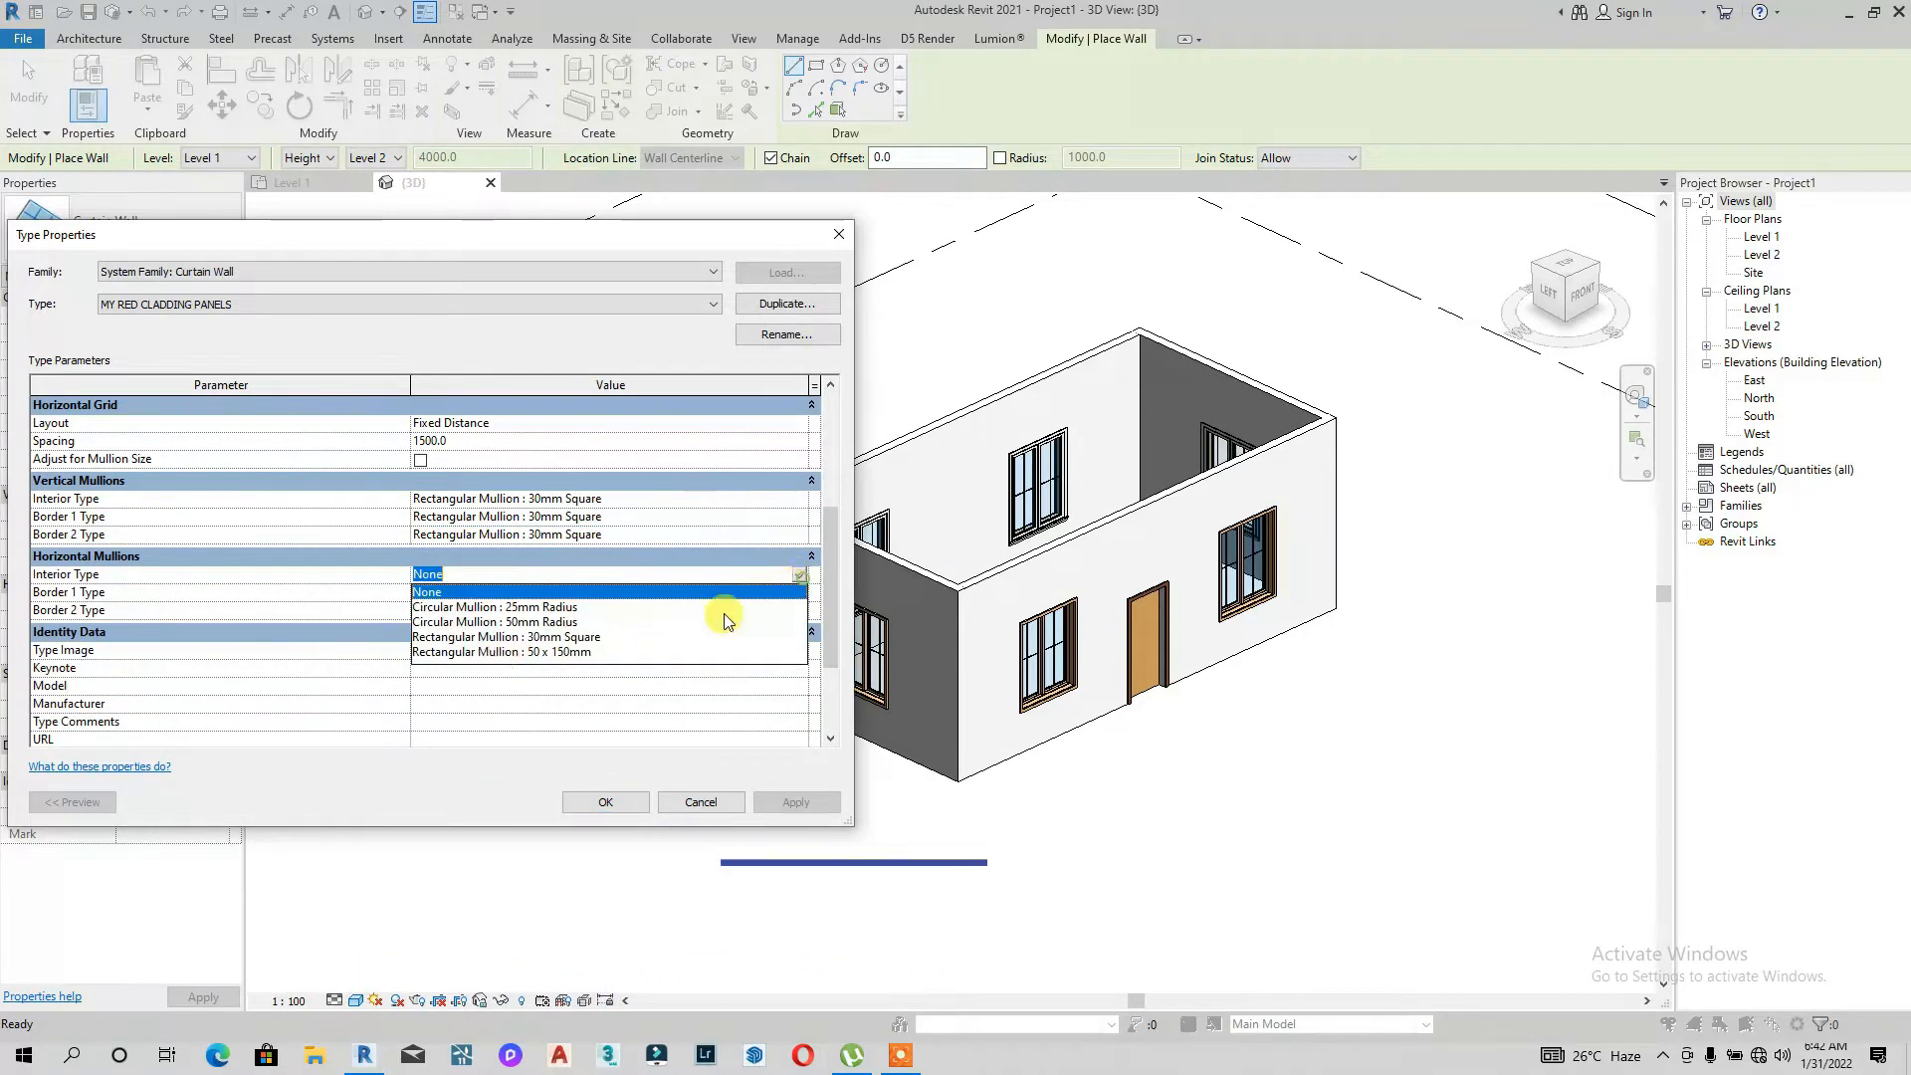
left_click(523, 637)
left_click(799, 593)
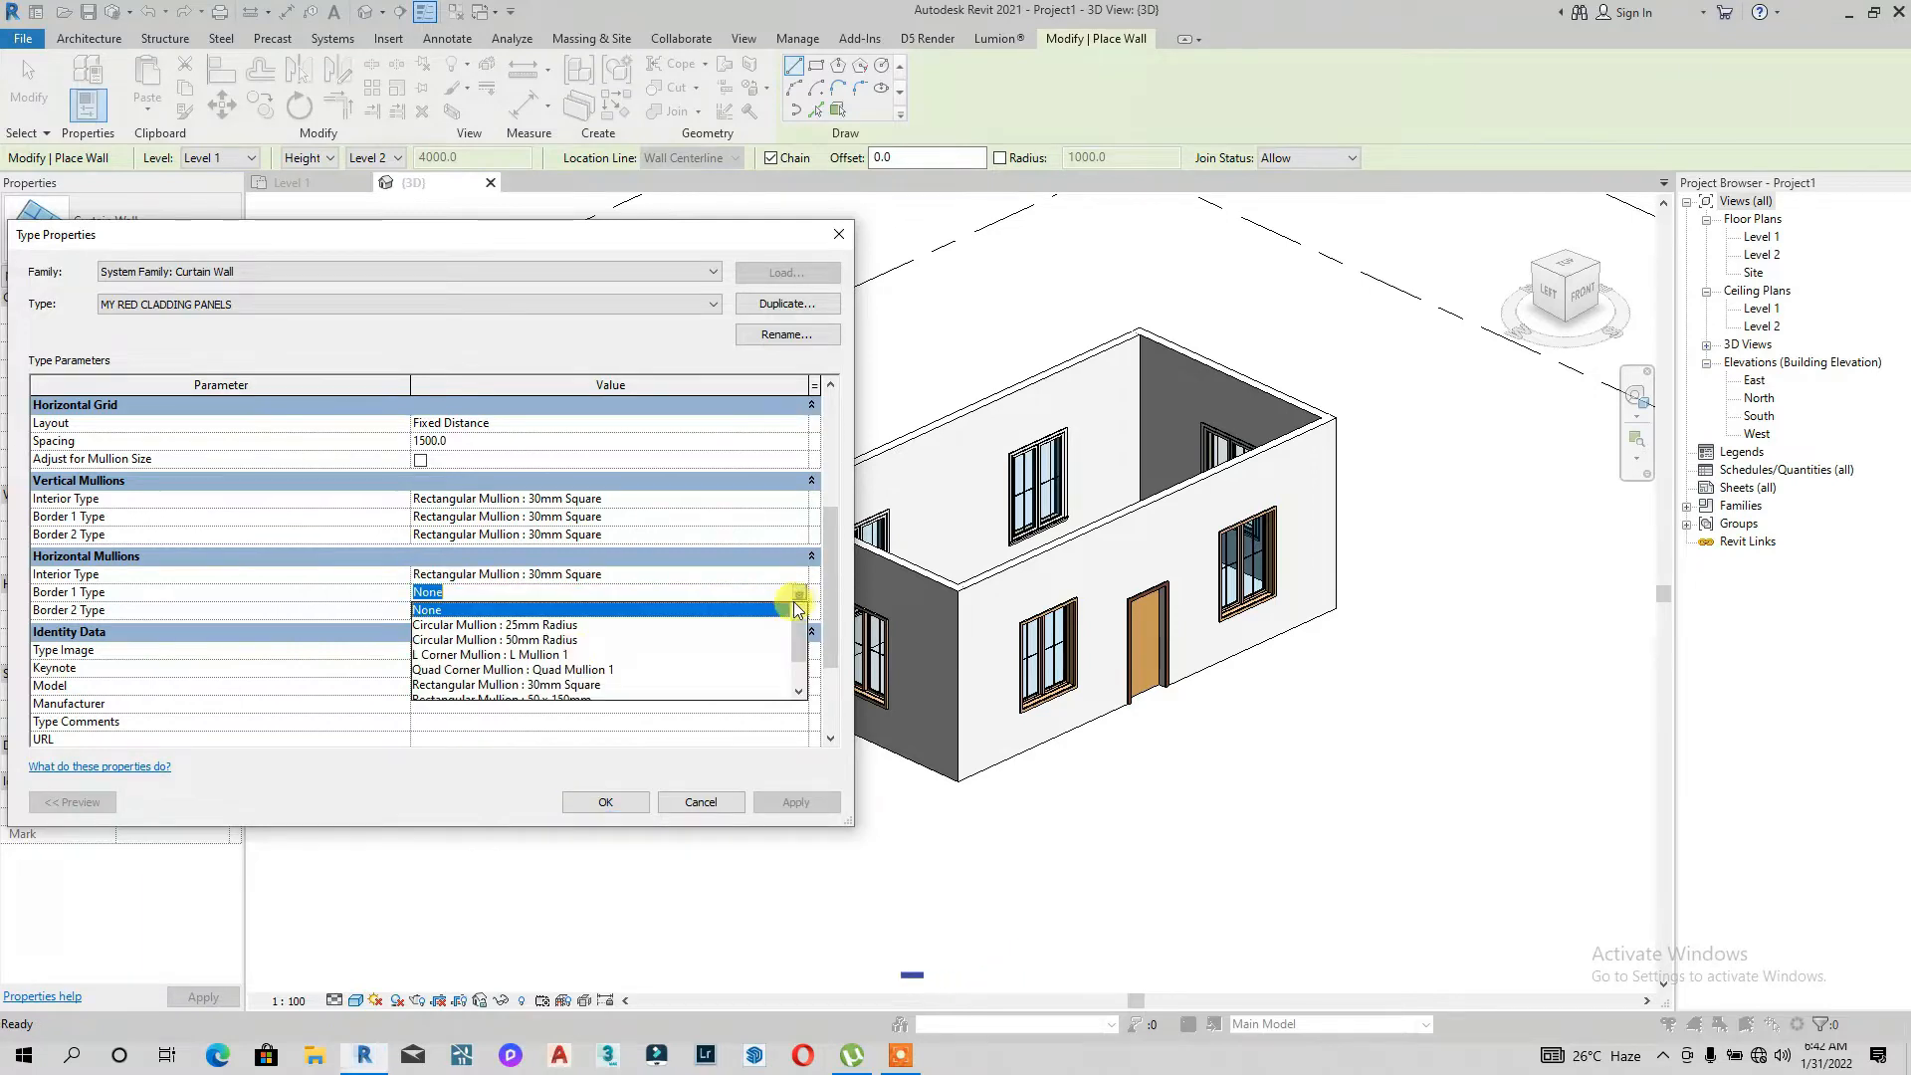
scroll(587, 653, "down", 1)
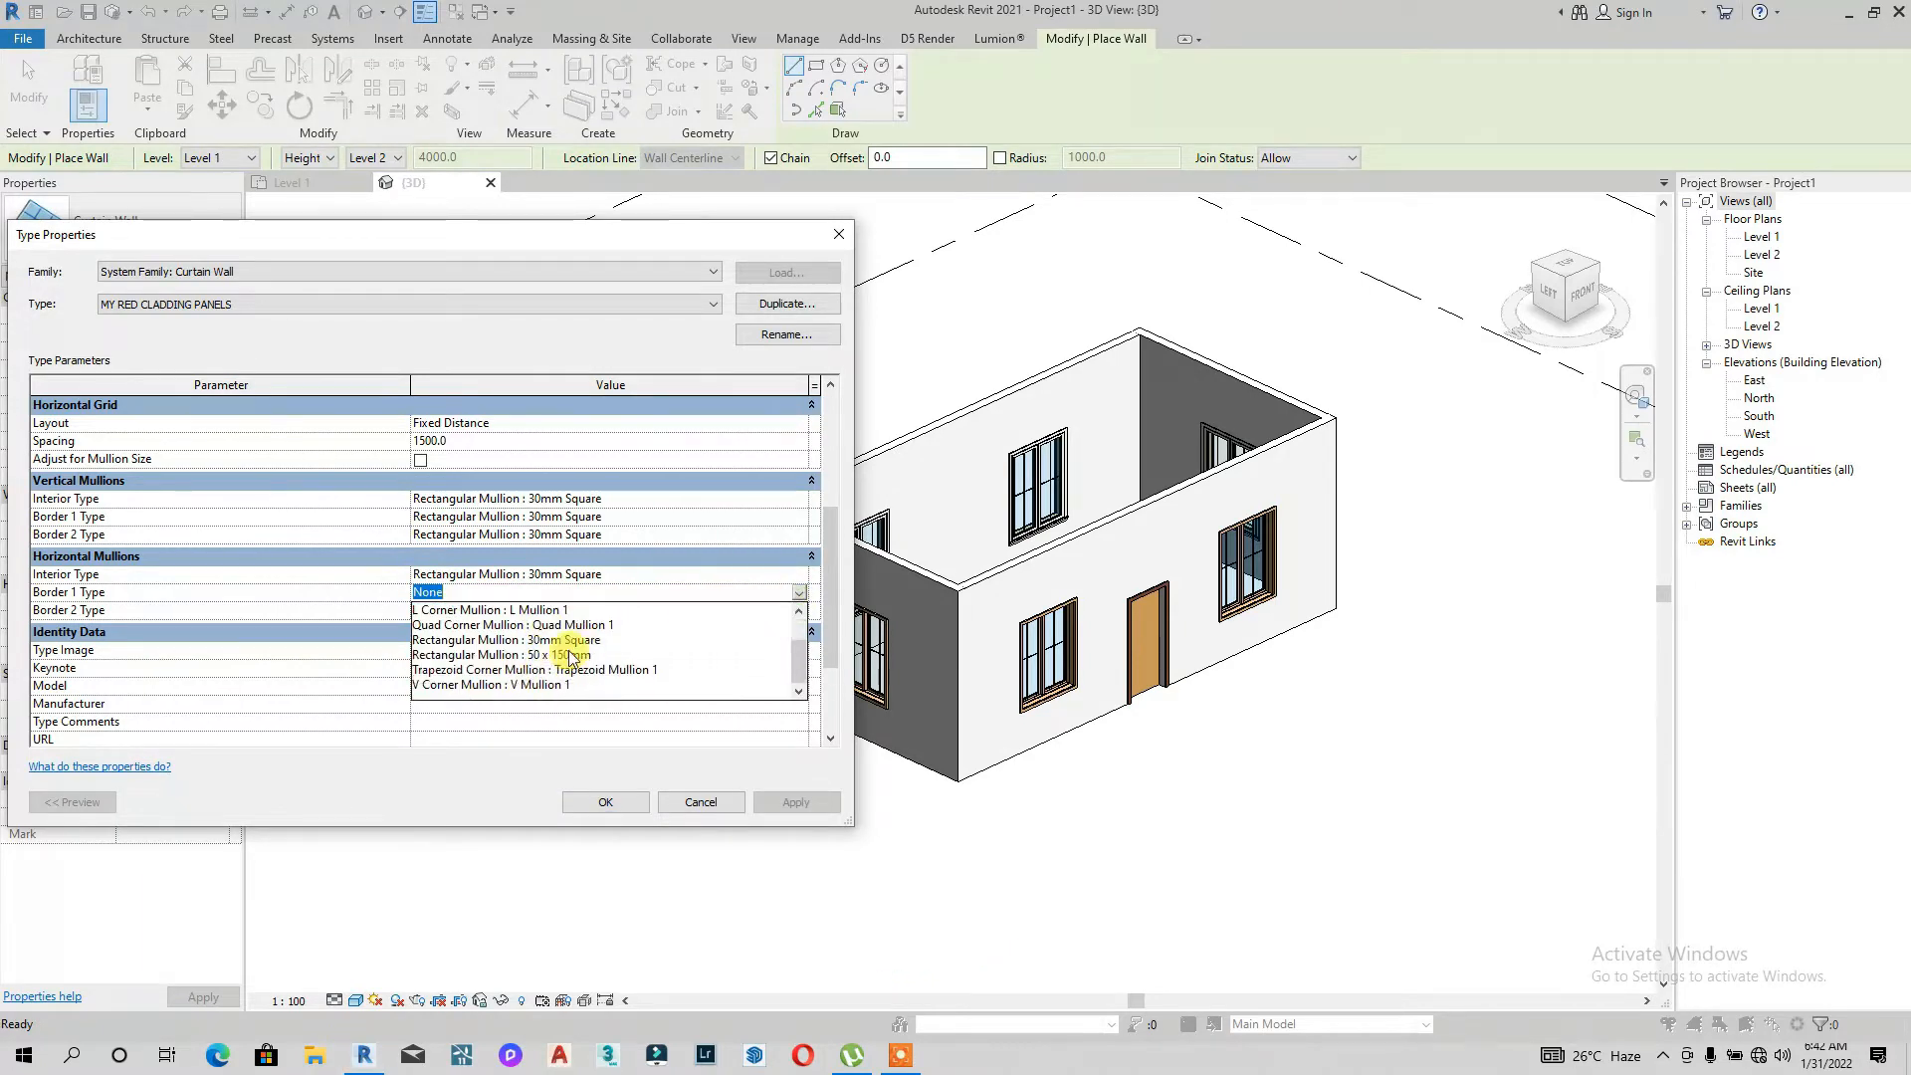
left_click(565, 640)
left_click(797, 611)
scroll(562, 671, "down", 1)
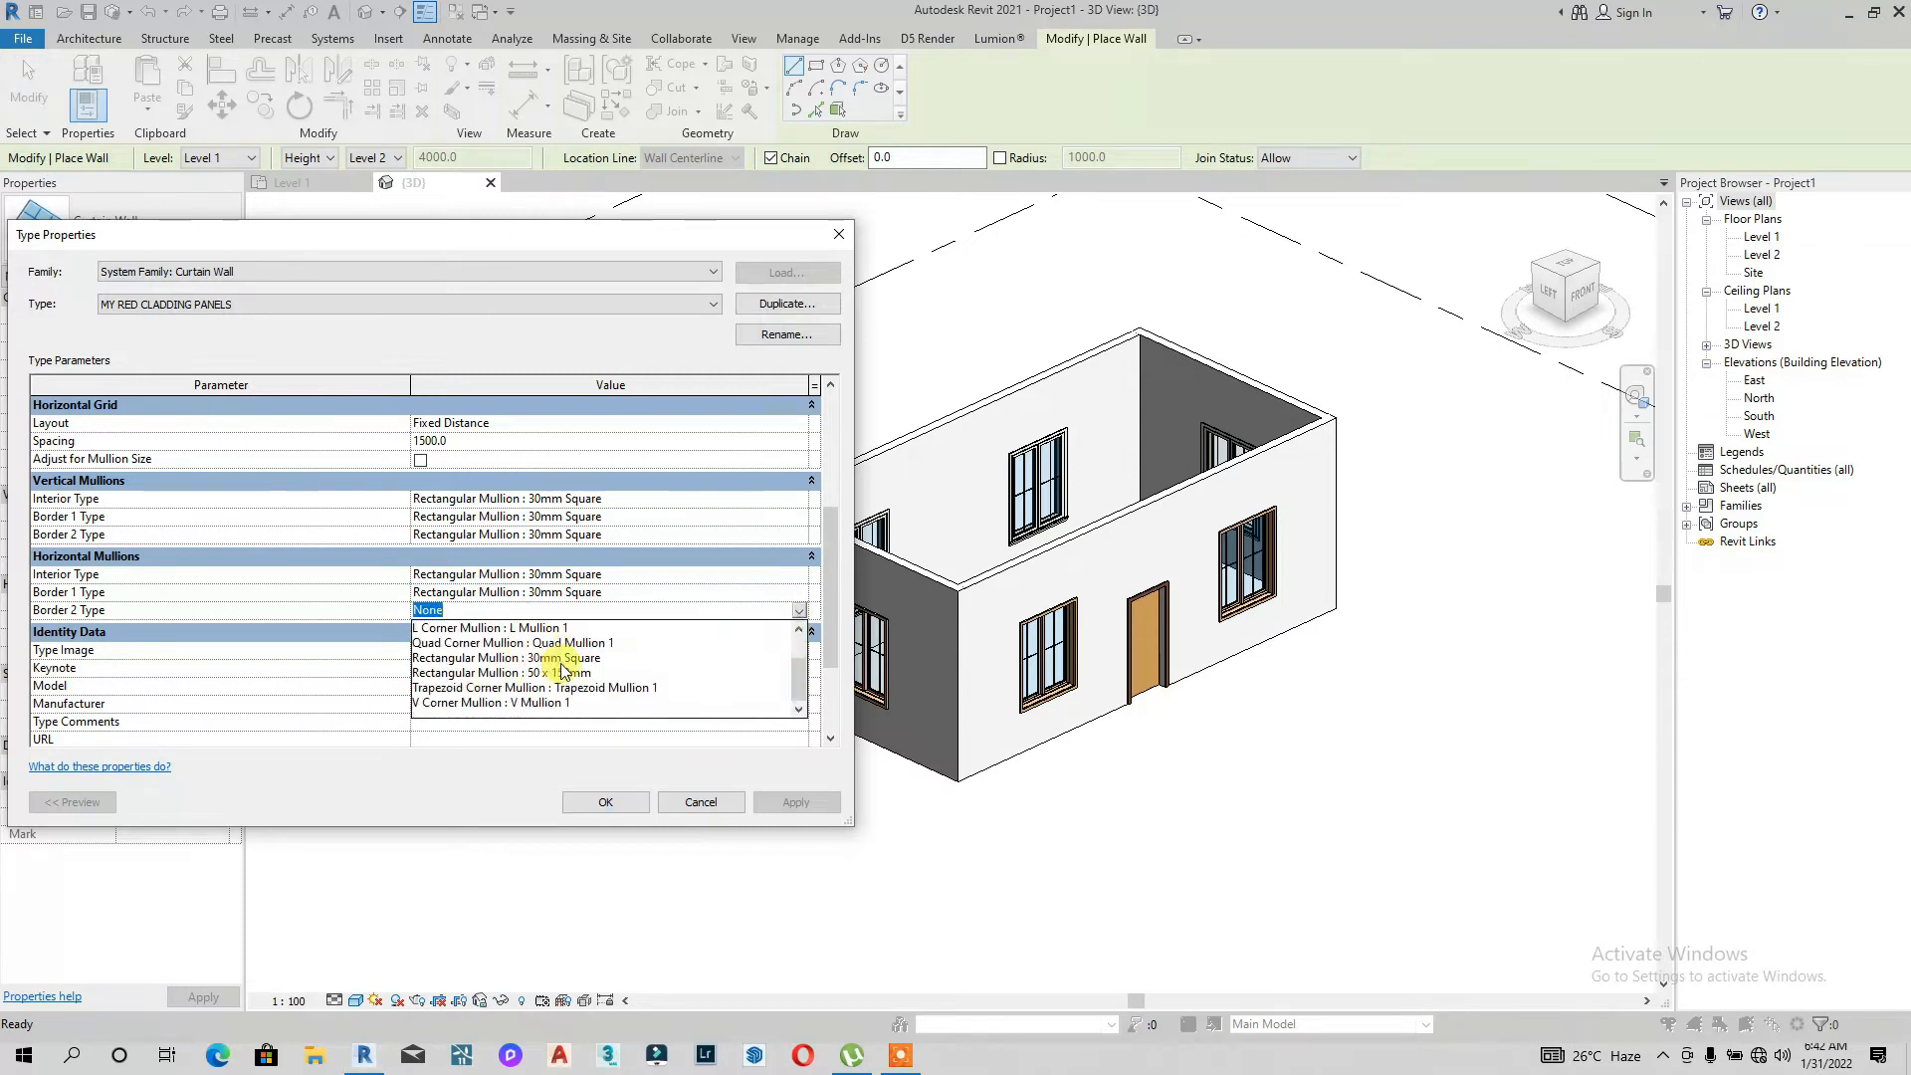
left_click(586, 658)
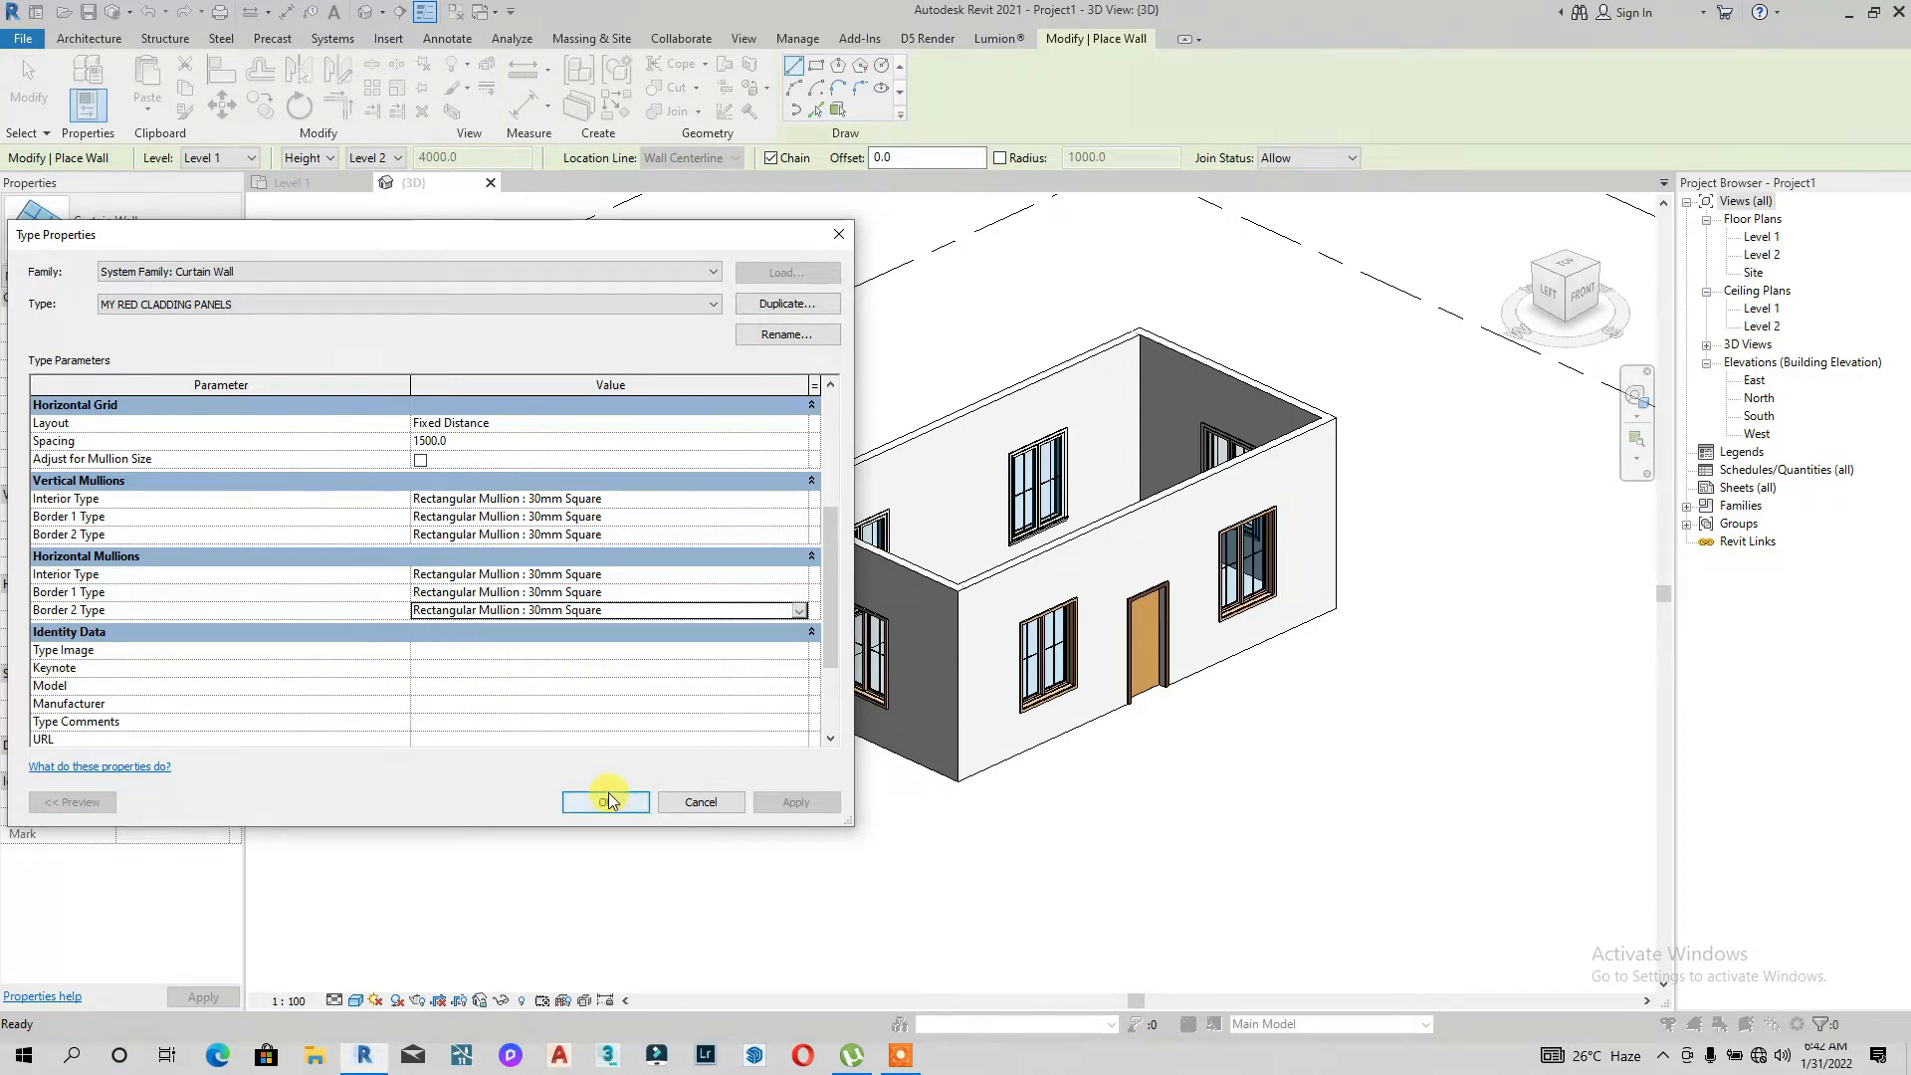
left_click(606, 803)
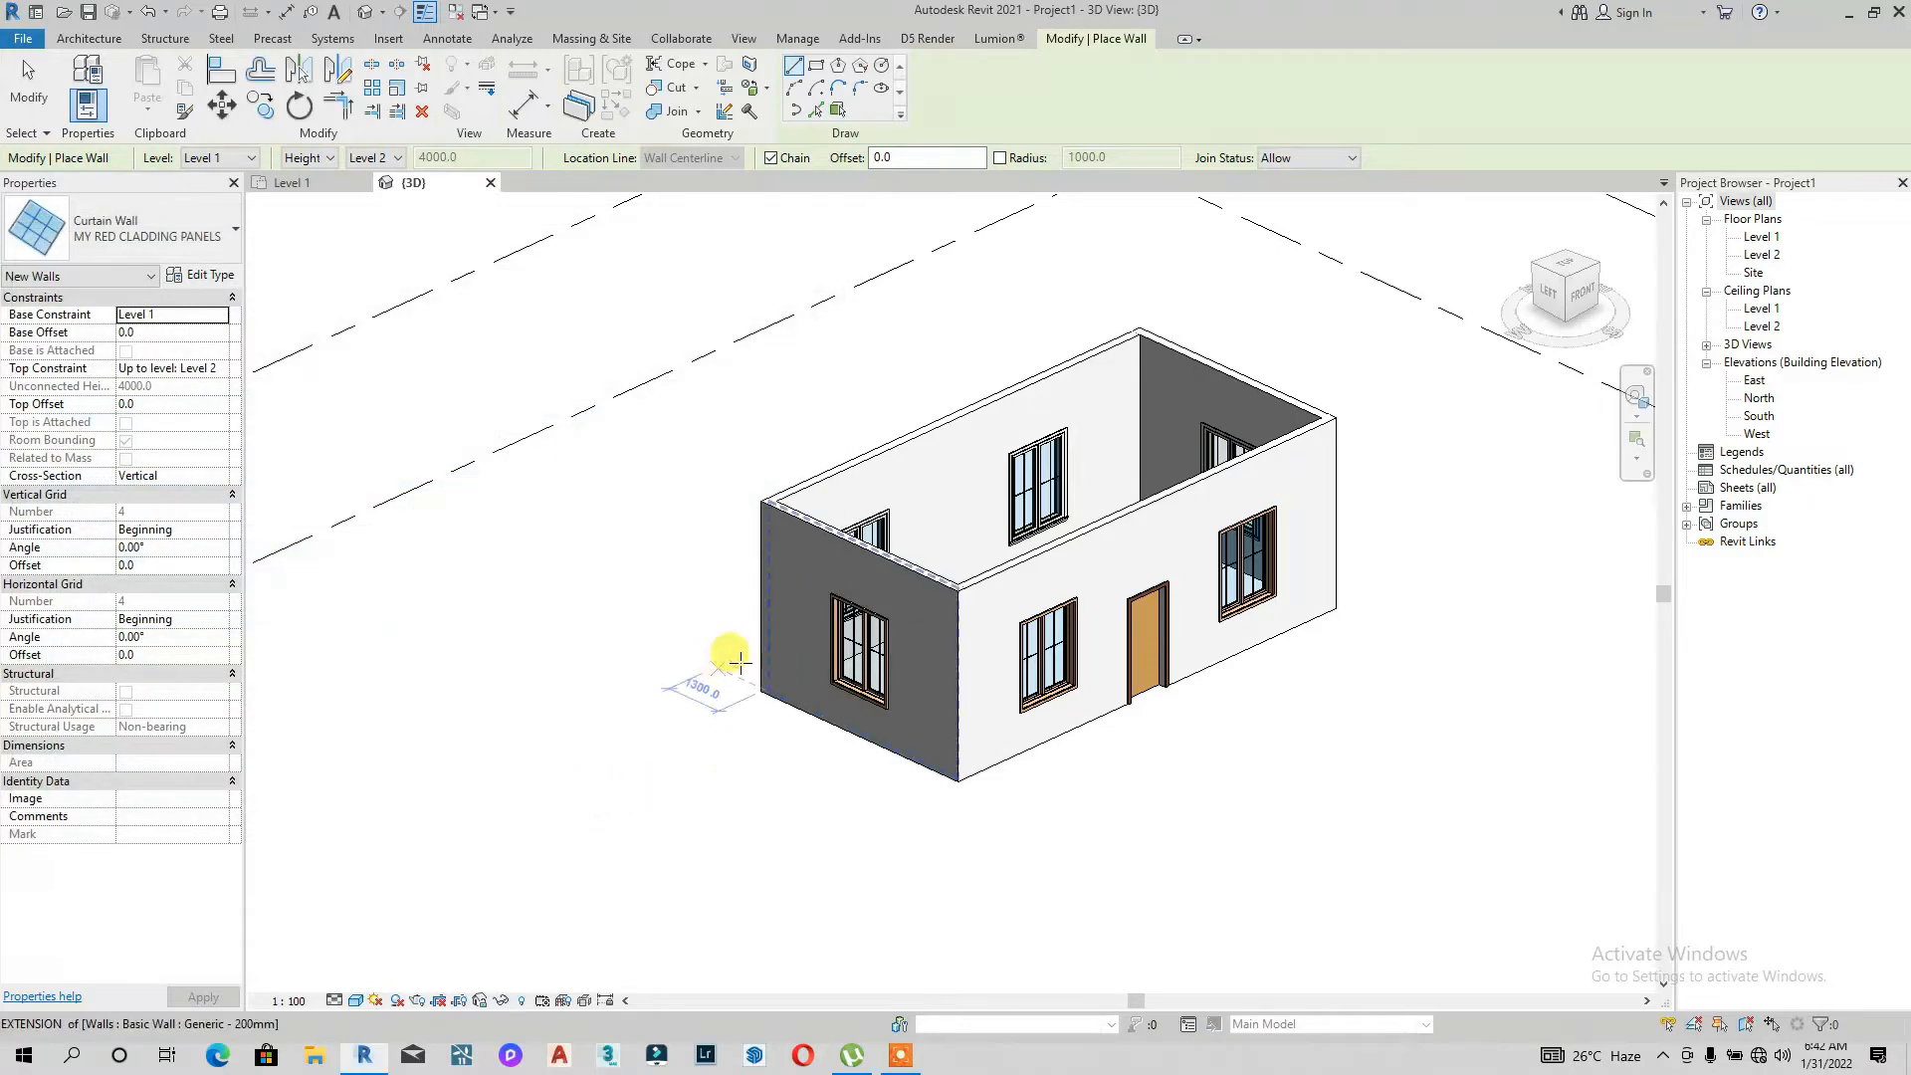
Step: Draw the curtain wall about 10000 mm long along the outer face of the house's side wall in top view
middle_click_drag(290, 600, 360, 760)
scroll(398, 769, "up", 1)
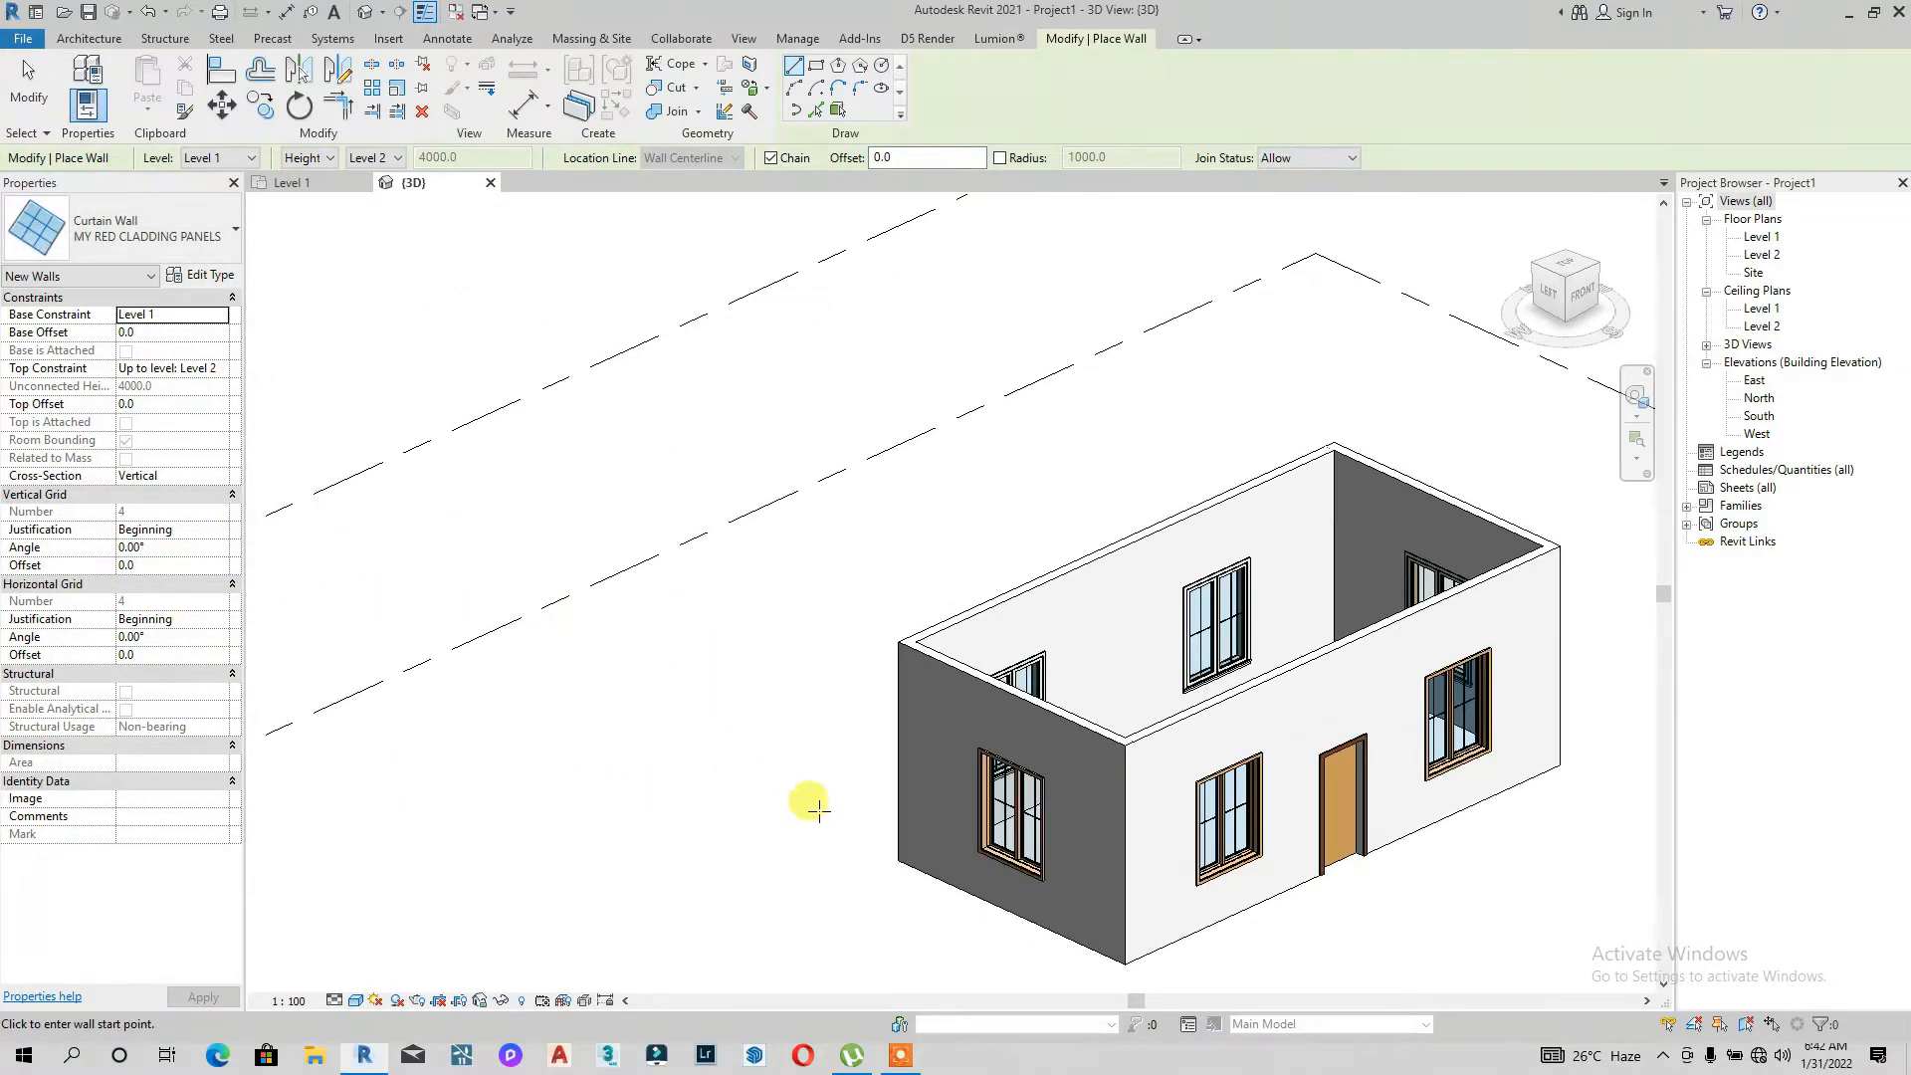
scroll(724, 786, "down", 4)
left_click_drag(1532, 320, 1538, 327)
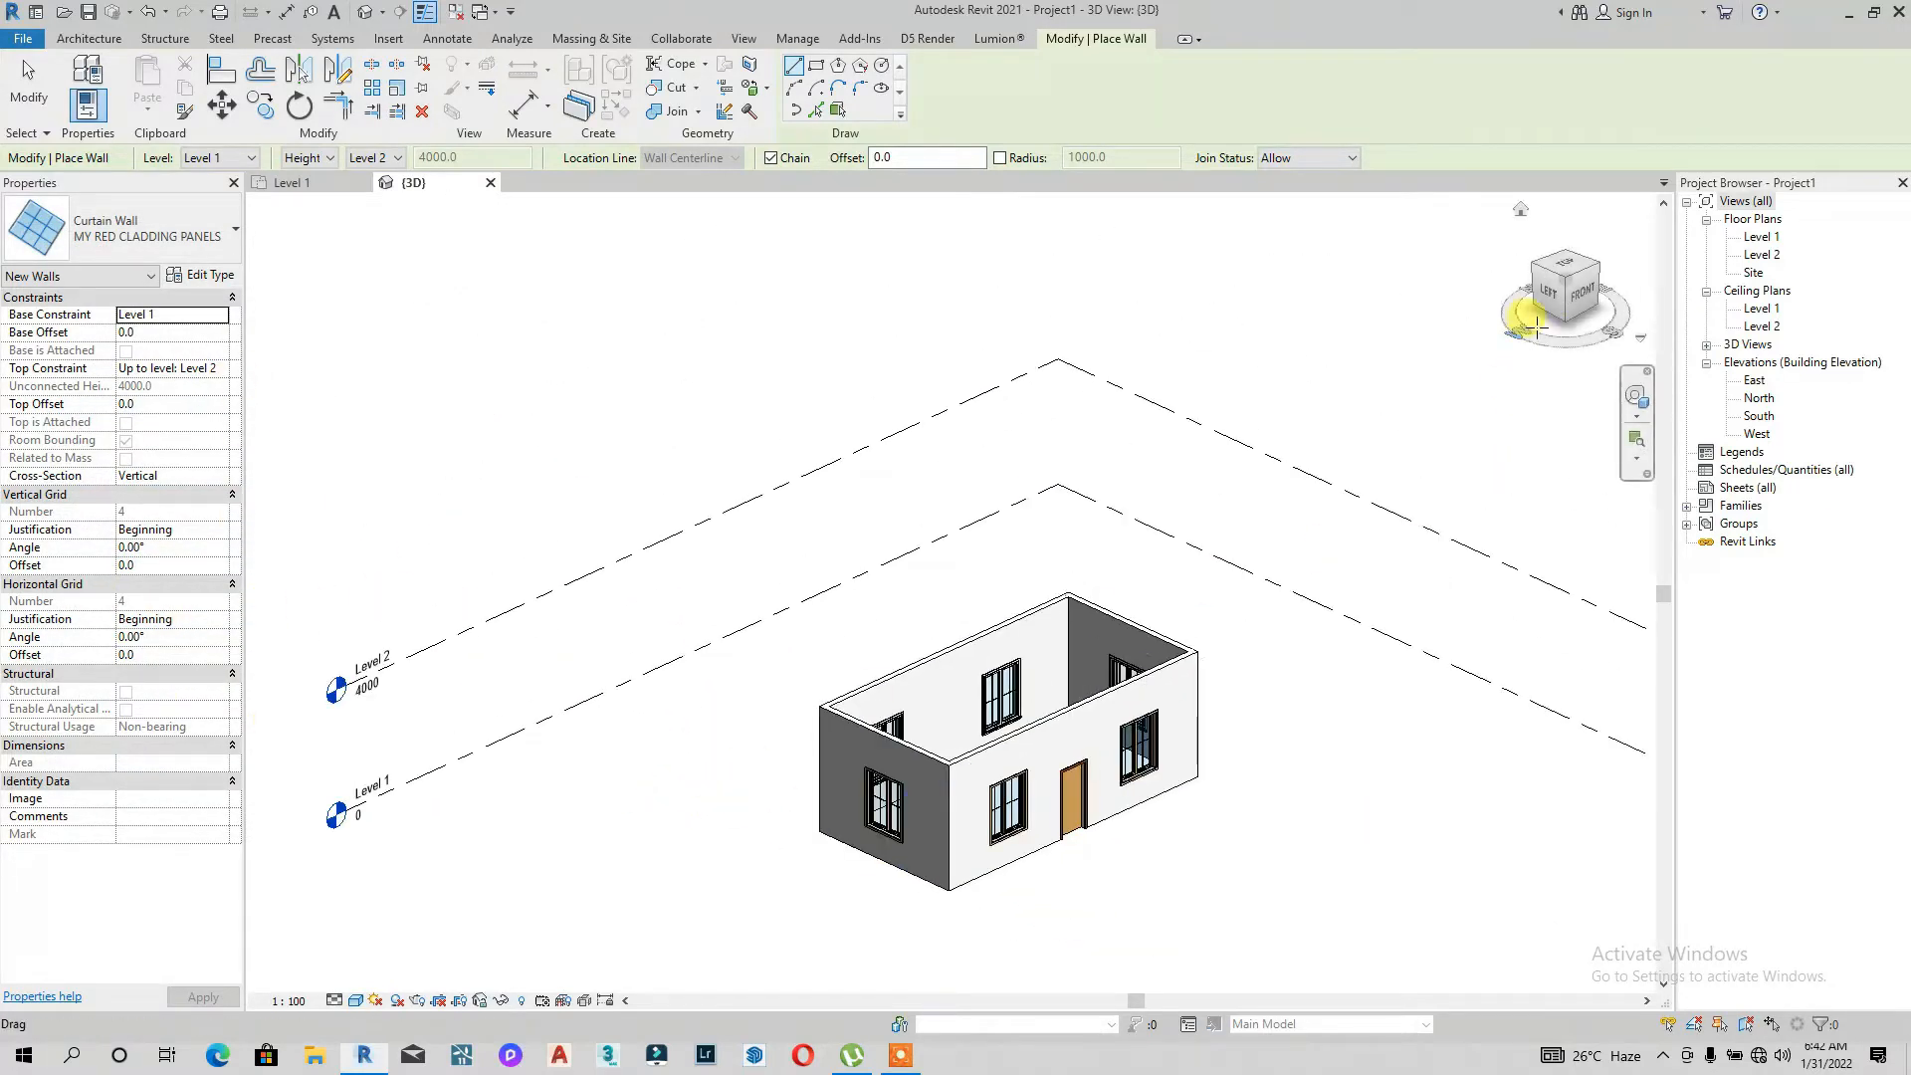
left_click(1570, 269)
scroll(1119, 483, "up", 5)
left_click(1080, 372)
scroll(1087, 597, "down", 2)
scroll(1099, 883, "up", 4)
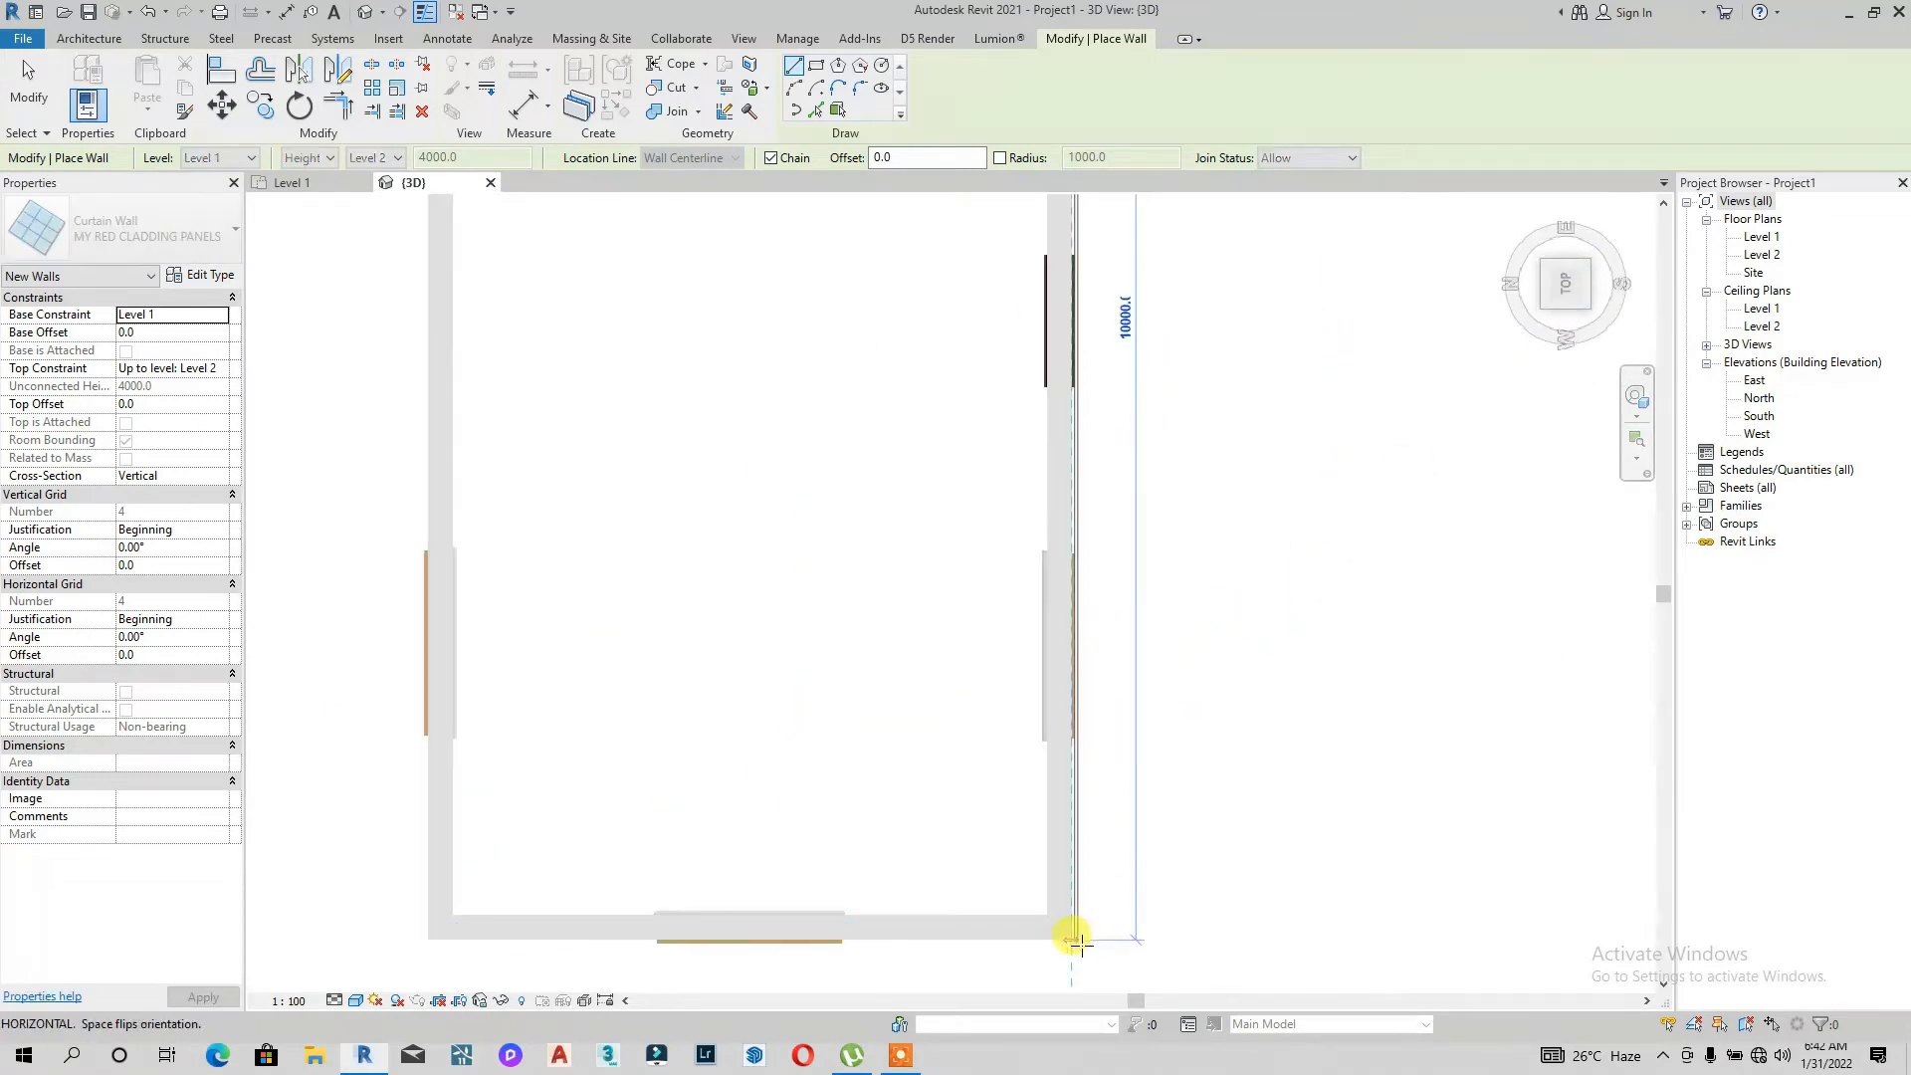
left_click(1074, 940)
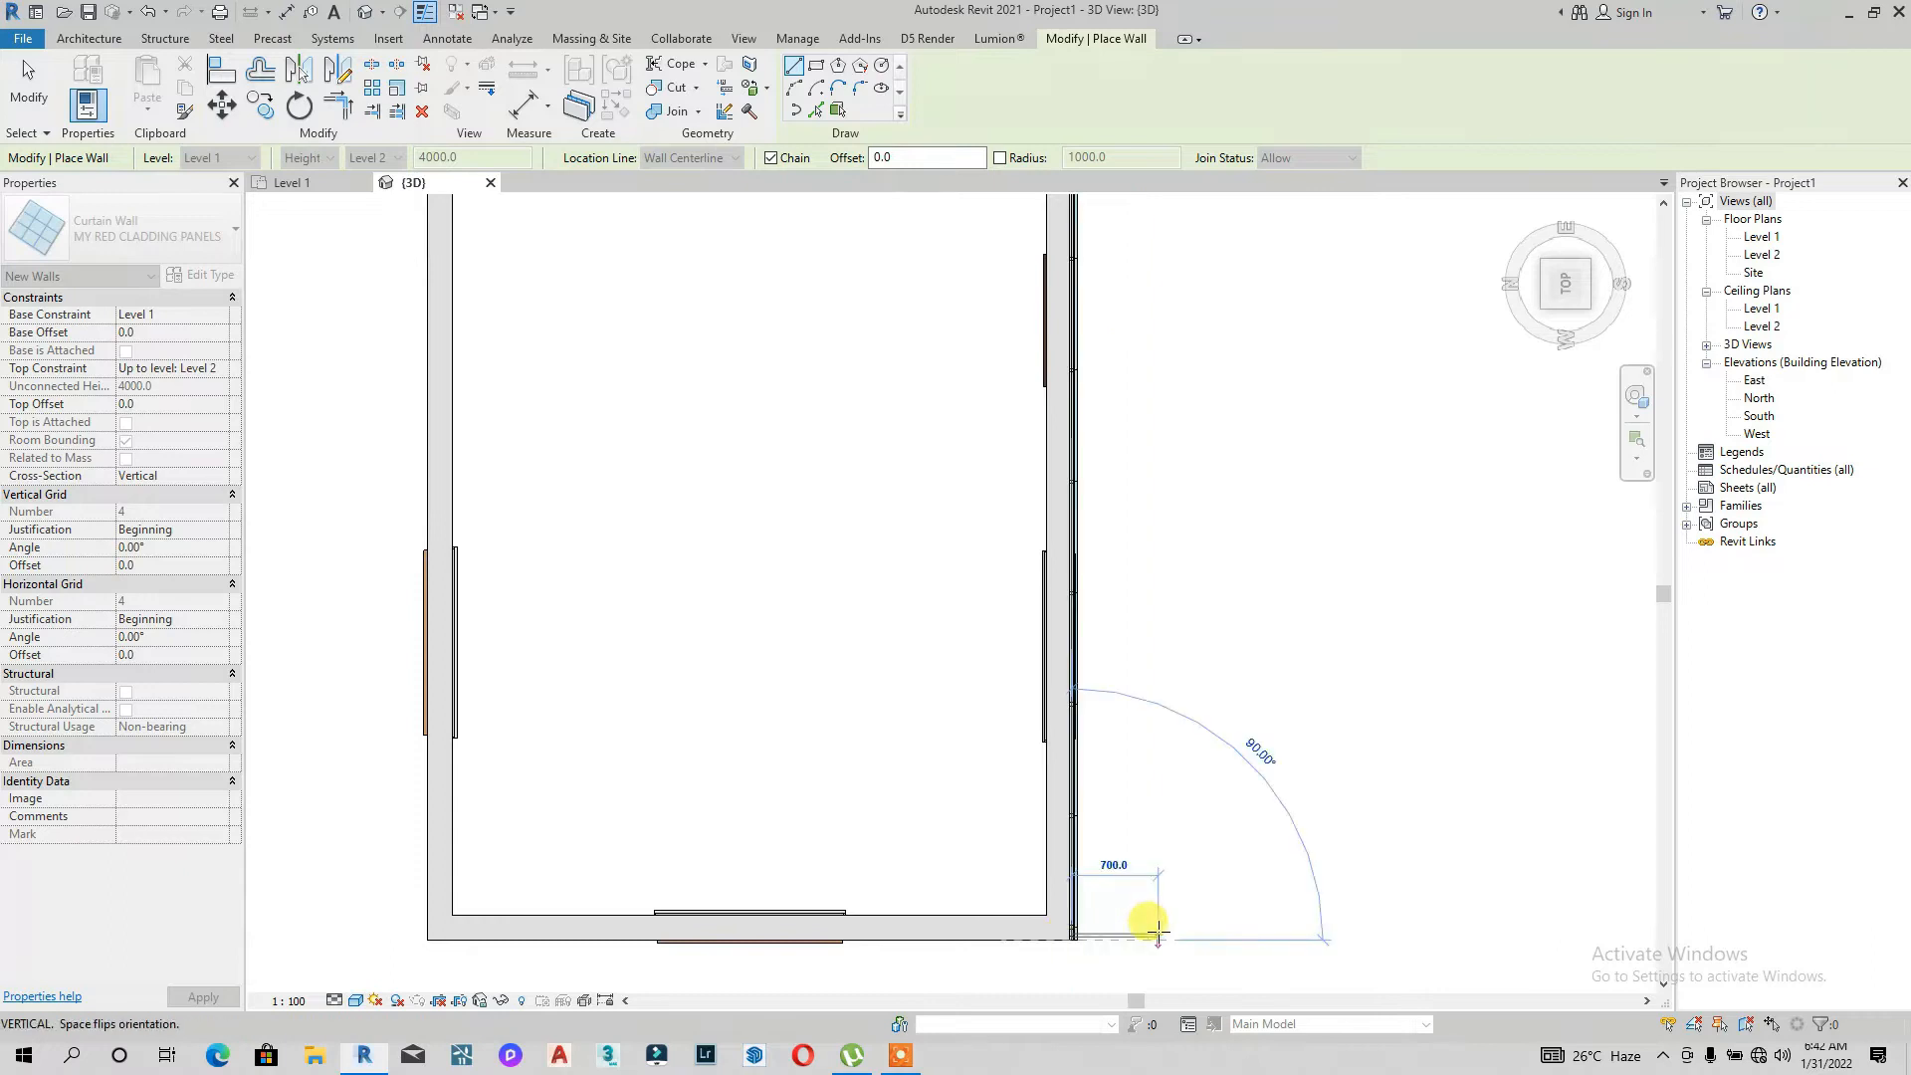
key("Escape")
key("Escape")
Step: Inspect the new curtain wall's panels and mullions up close in the 3D view, then select it
left_click(1542, 298)
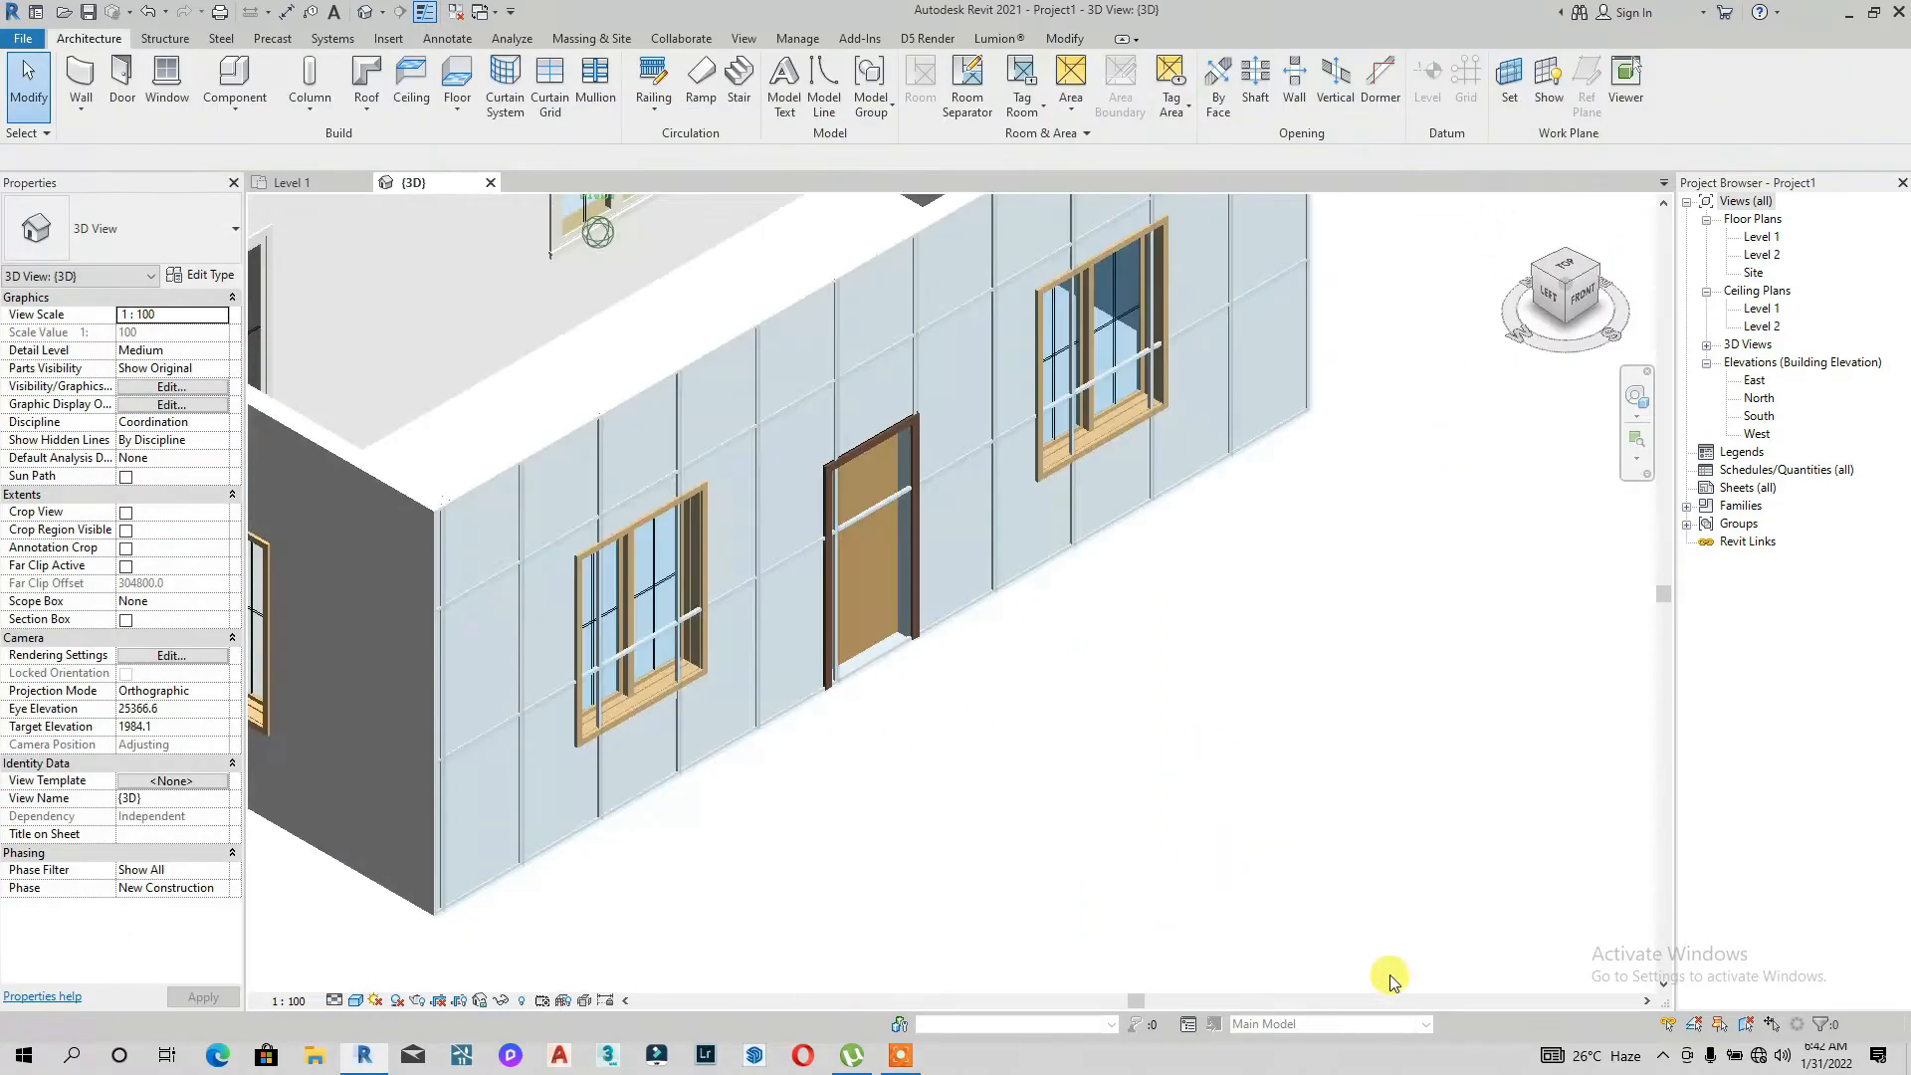
scroll(474, 595, "up", 6)
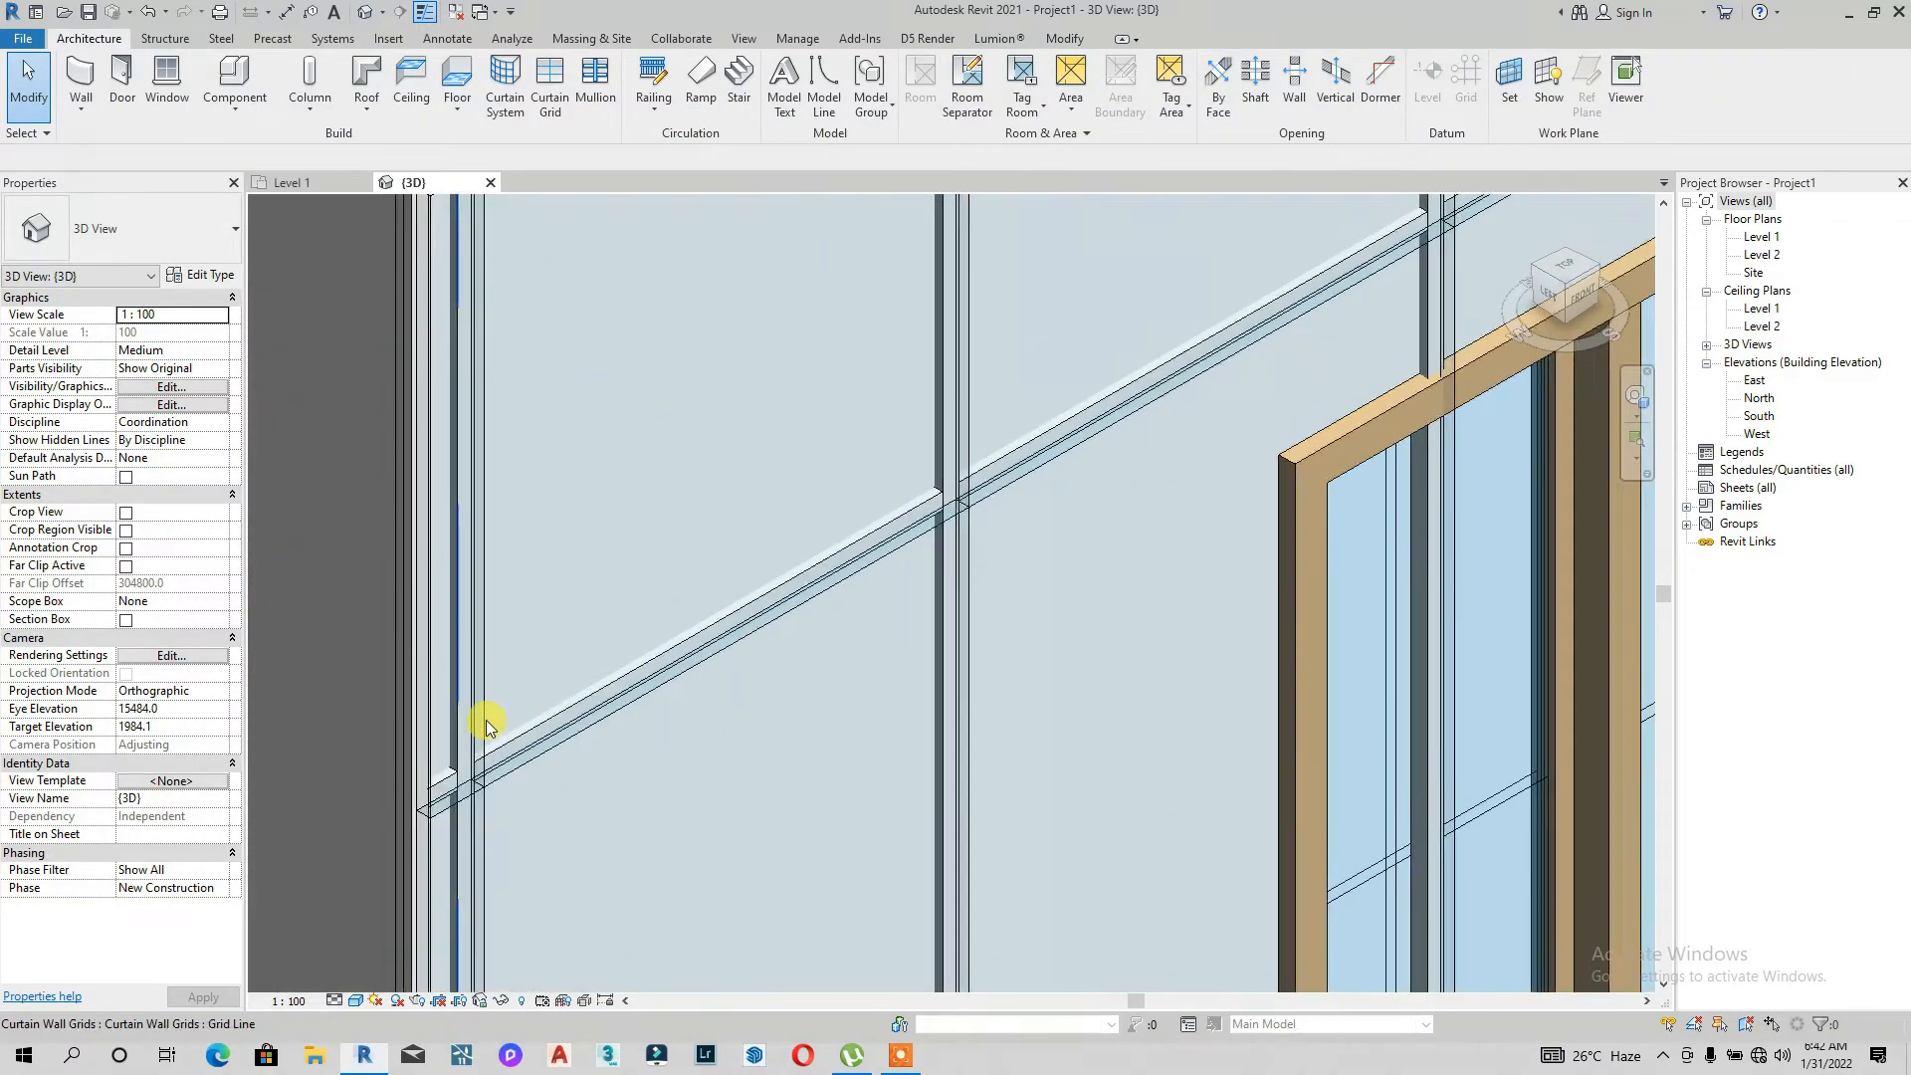
scroll(486, 724, "down", 10)
scroll(764, 685, "up", 4)
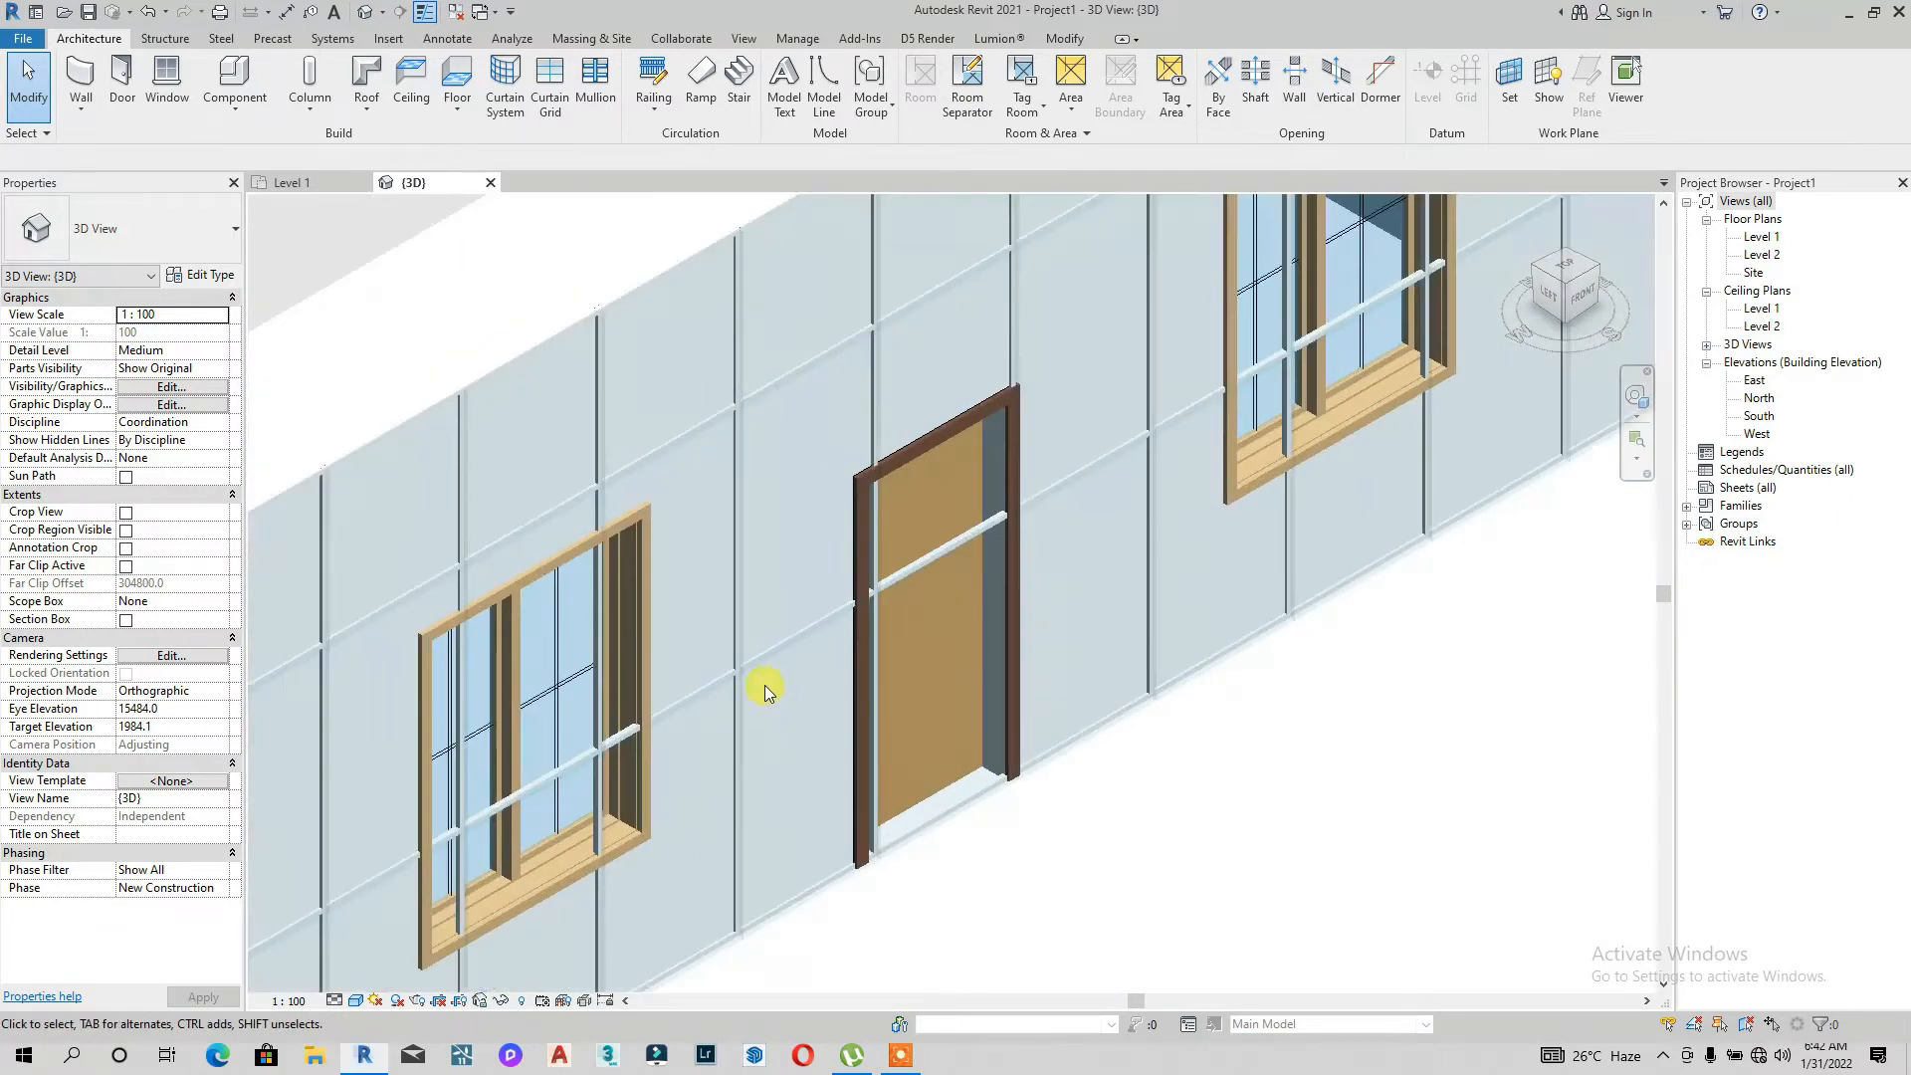
scroll(736, 657, "up", 2)
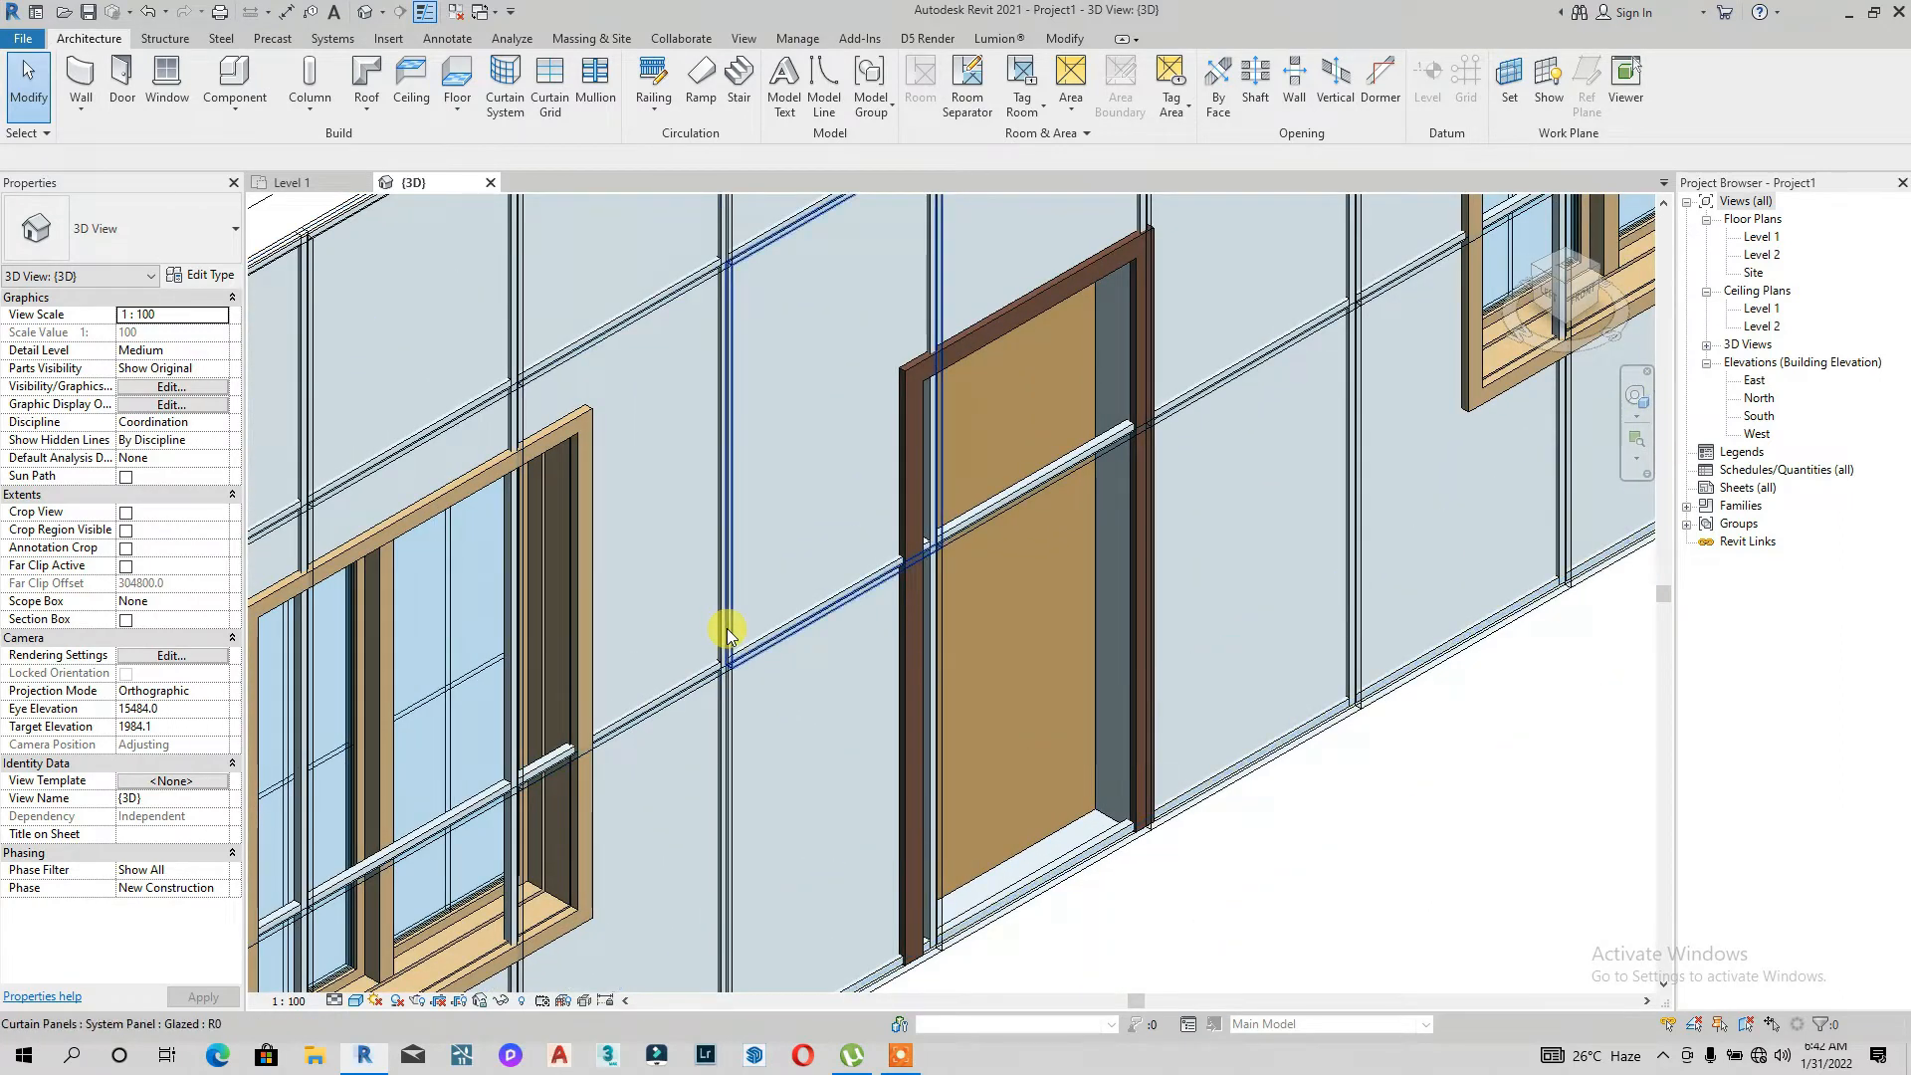
scroll(737, 679, "up", 5)
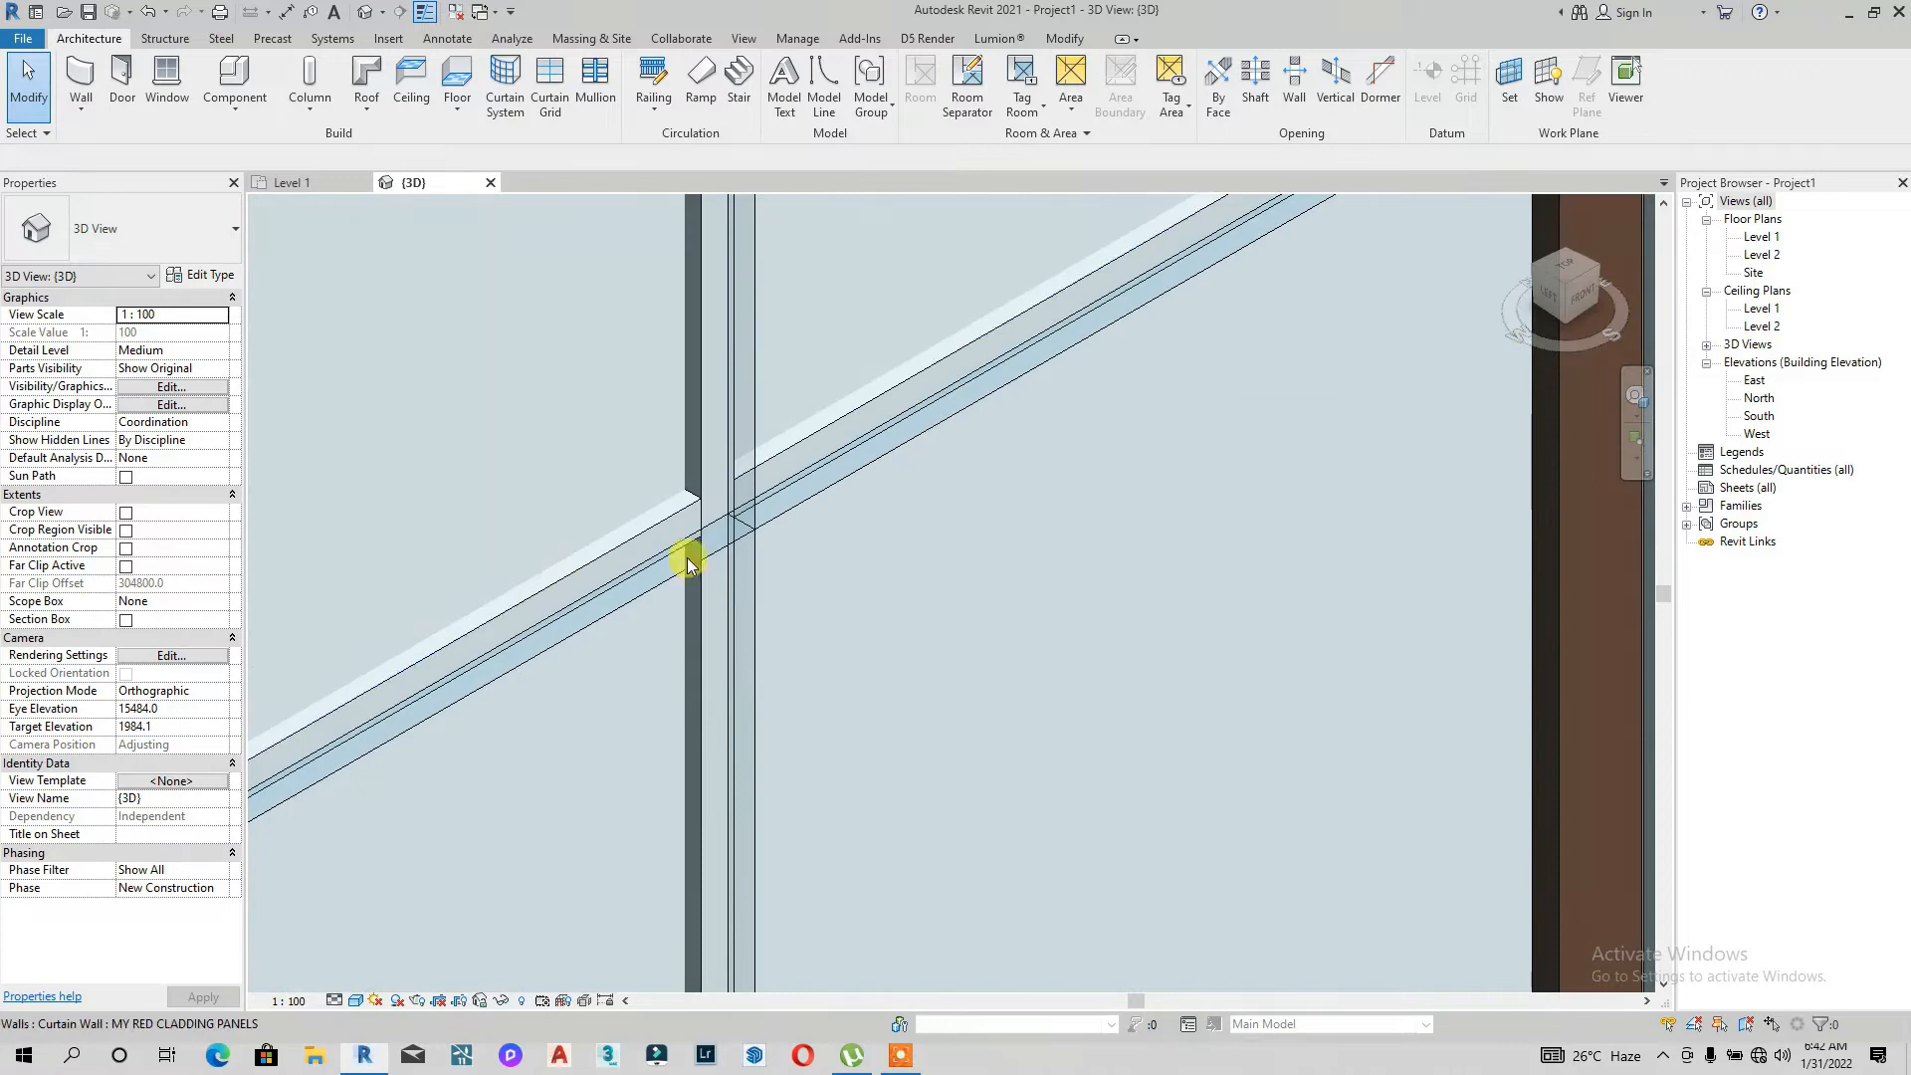
scroll(687, 562, "down", 6)
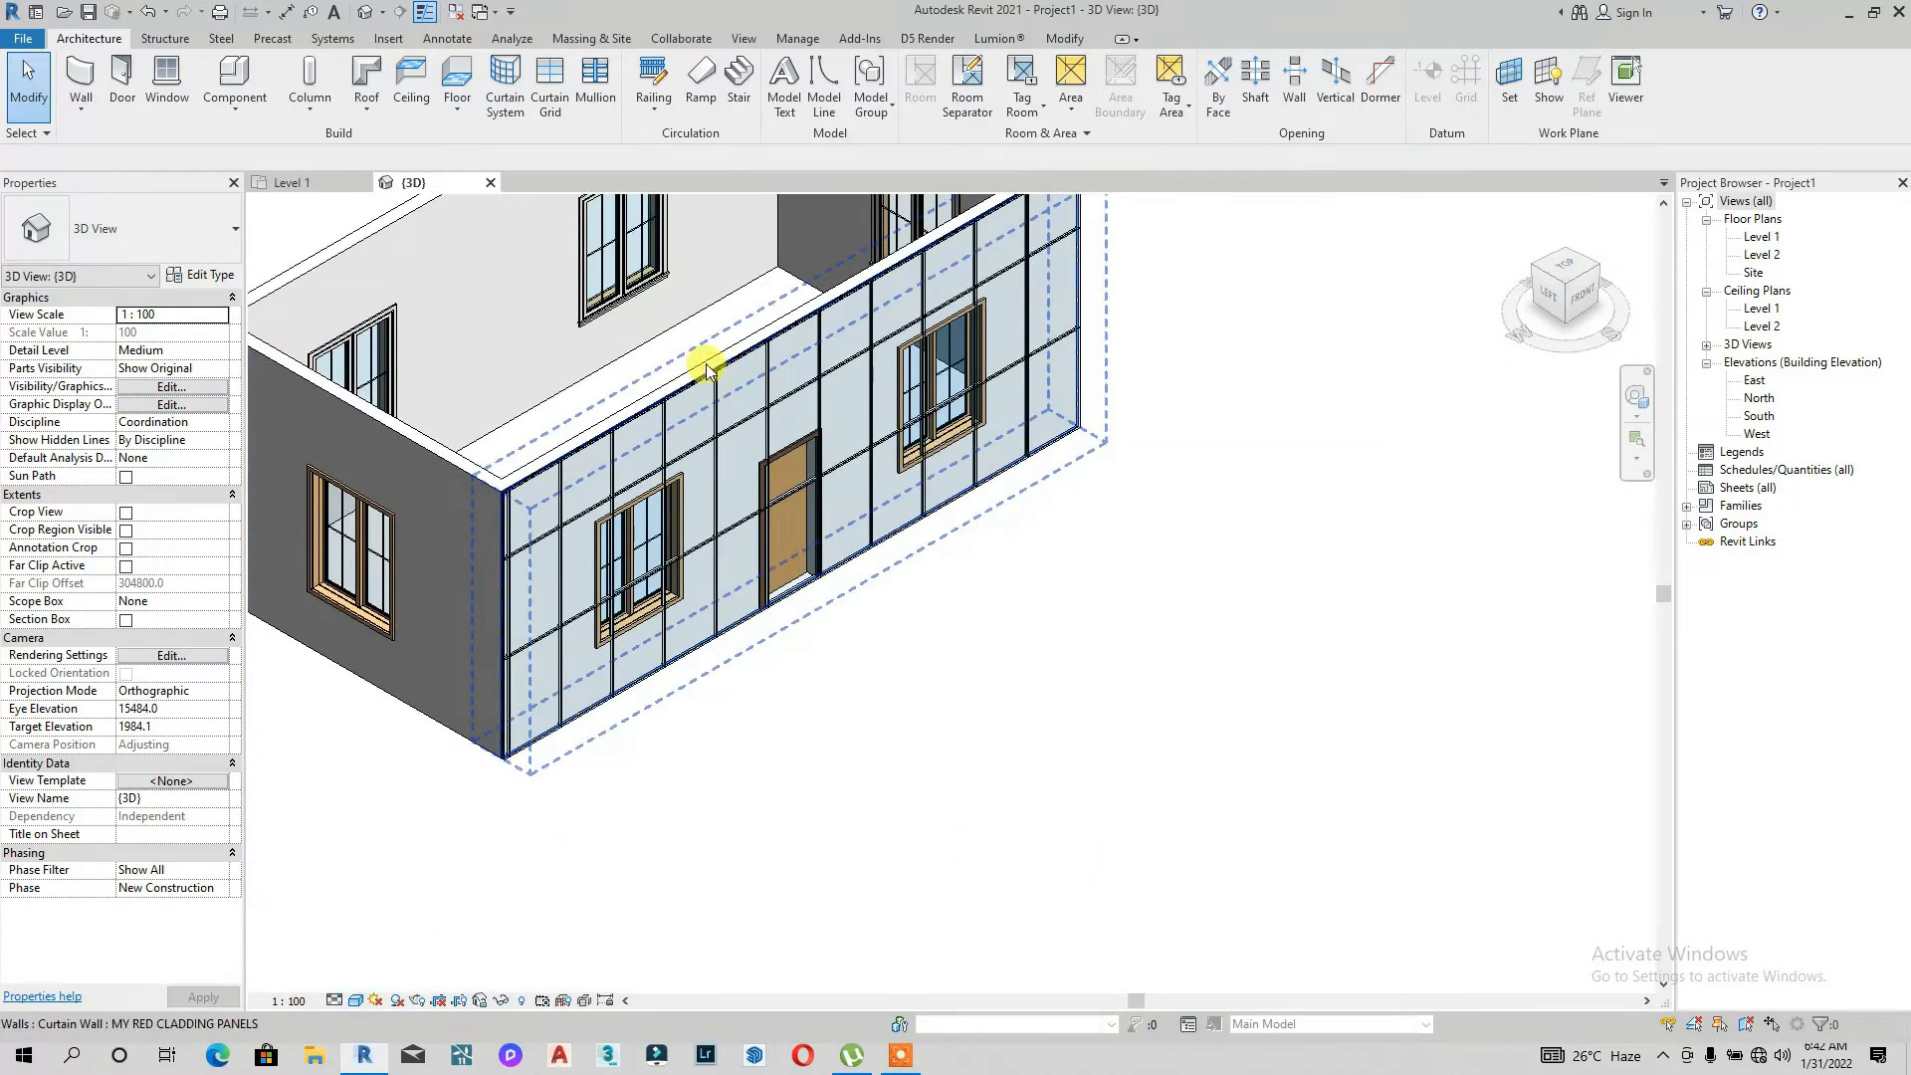
left_click(706, 370)
left_click(1563, 267)
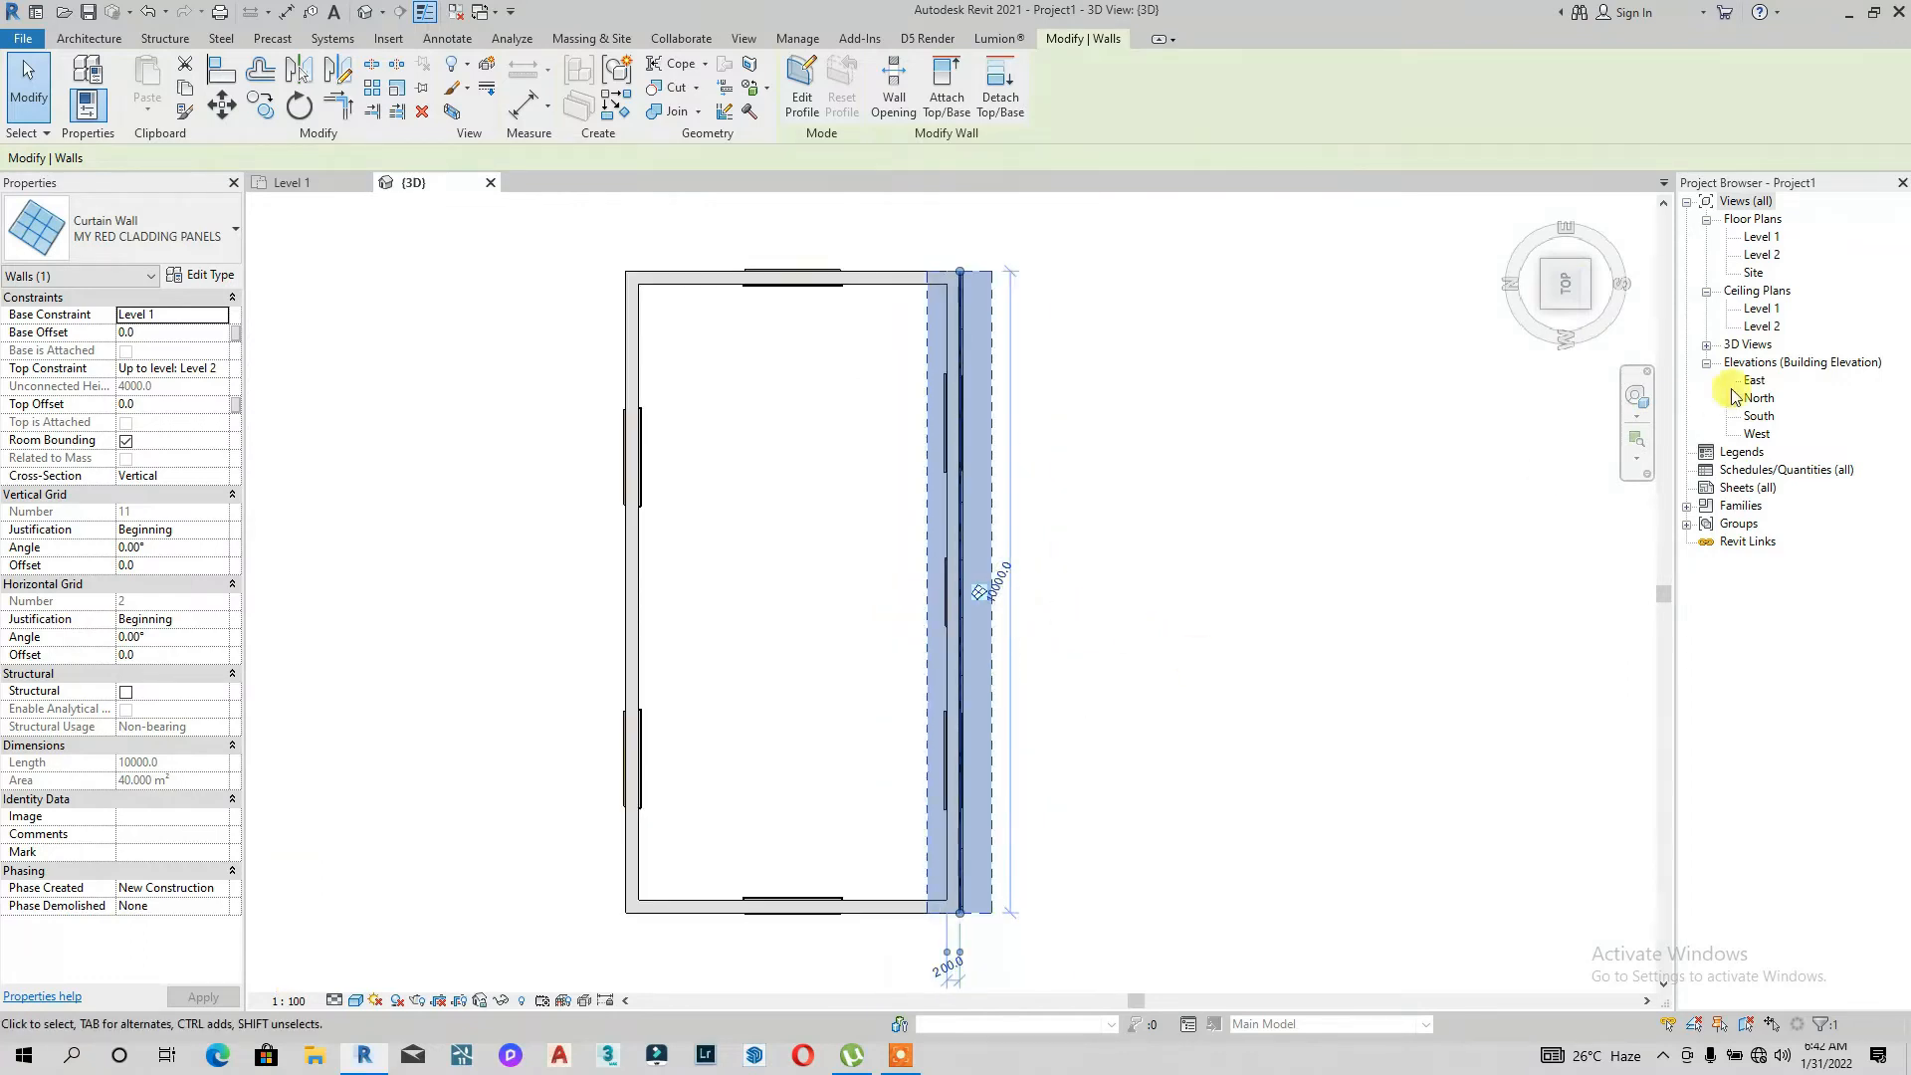
Step: Select one of the curtain wall's mullions in the Level 1 plan and duplicate its type as TRANSPARENT SPACING
double_click(1761, 236)
scroll(746, 734, "up", 4)
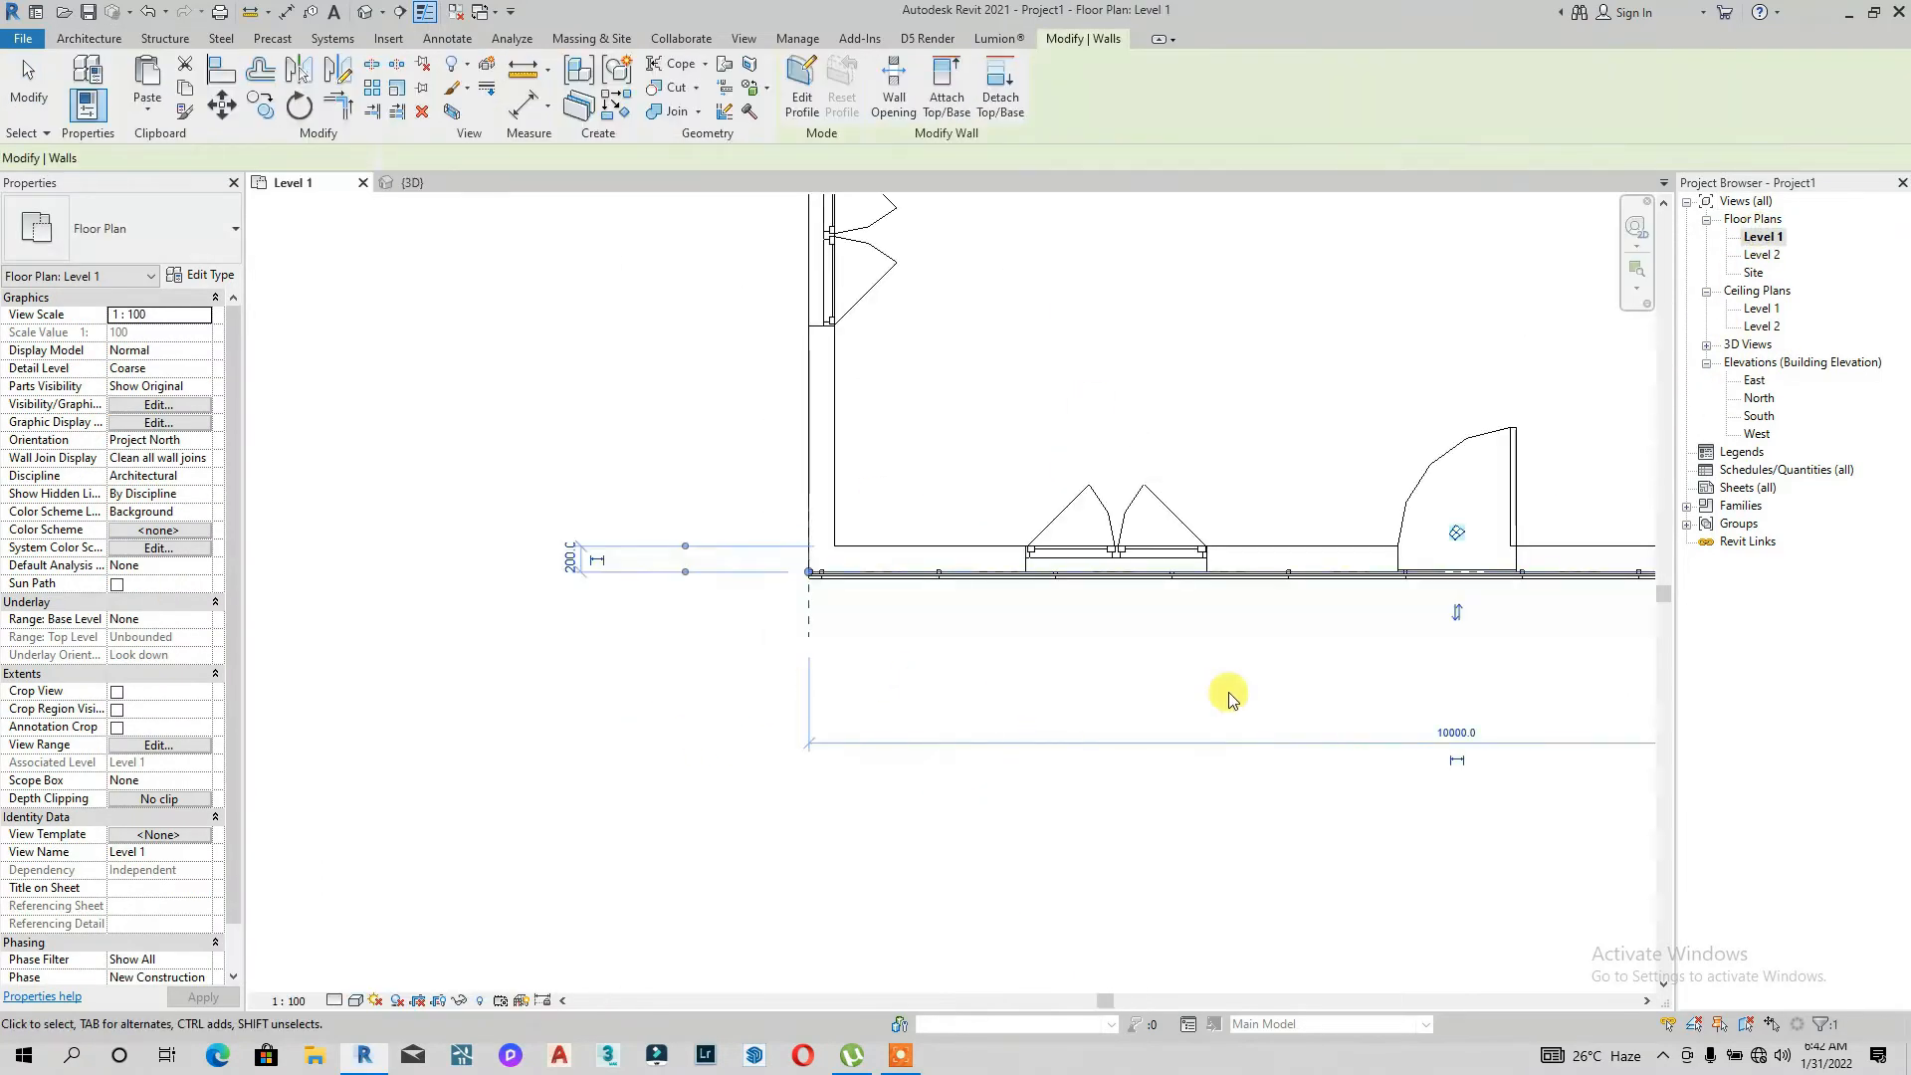
left_click(1463, 618)
scroll(1244, 586, "up", 2)
left_click(1259, 625)
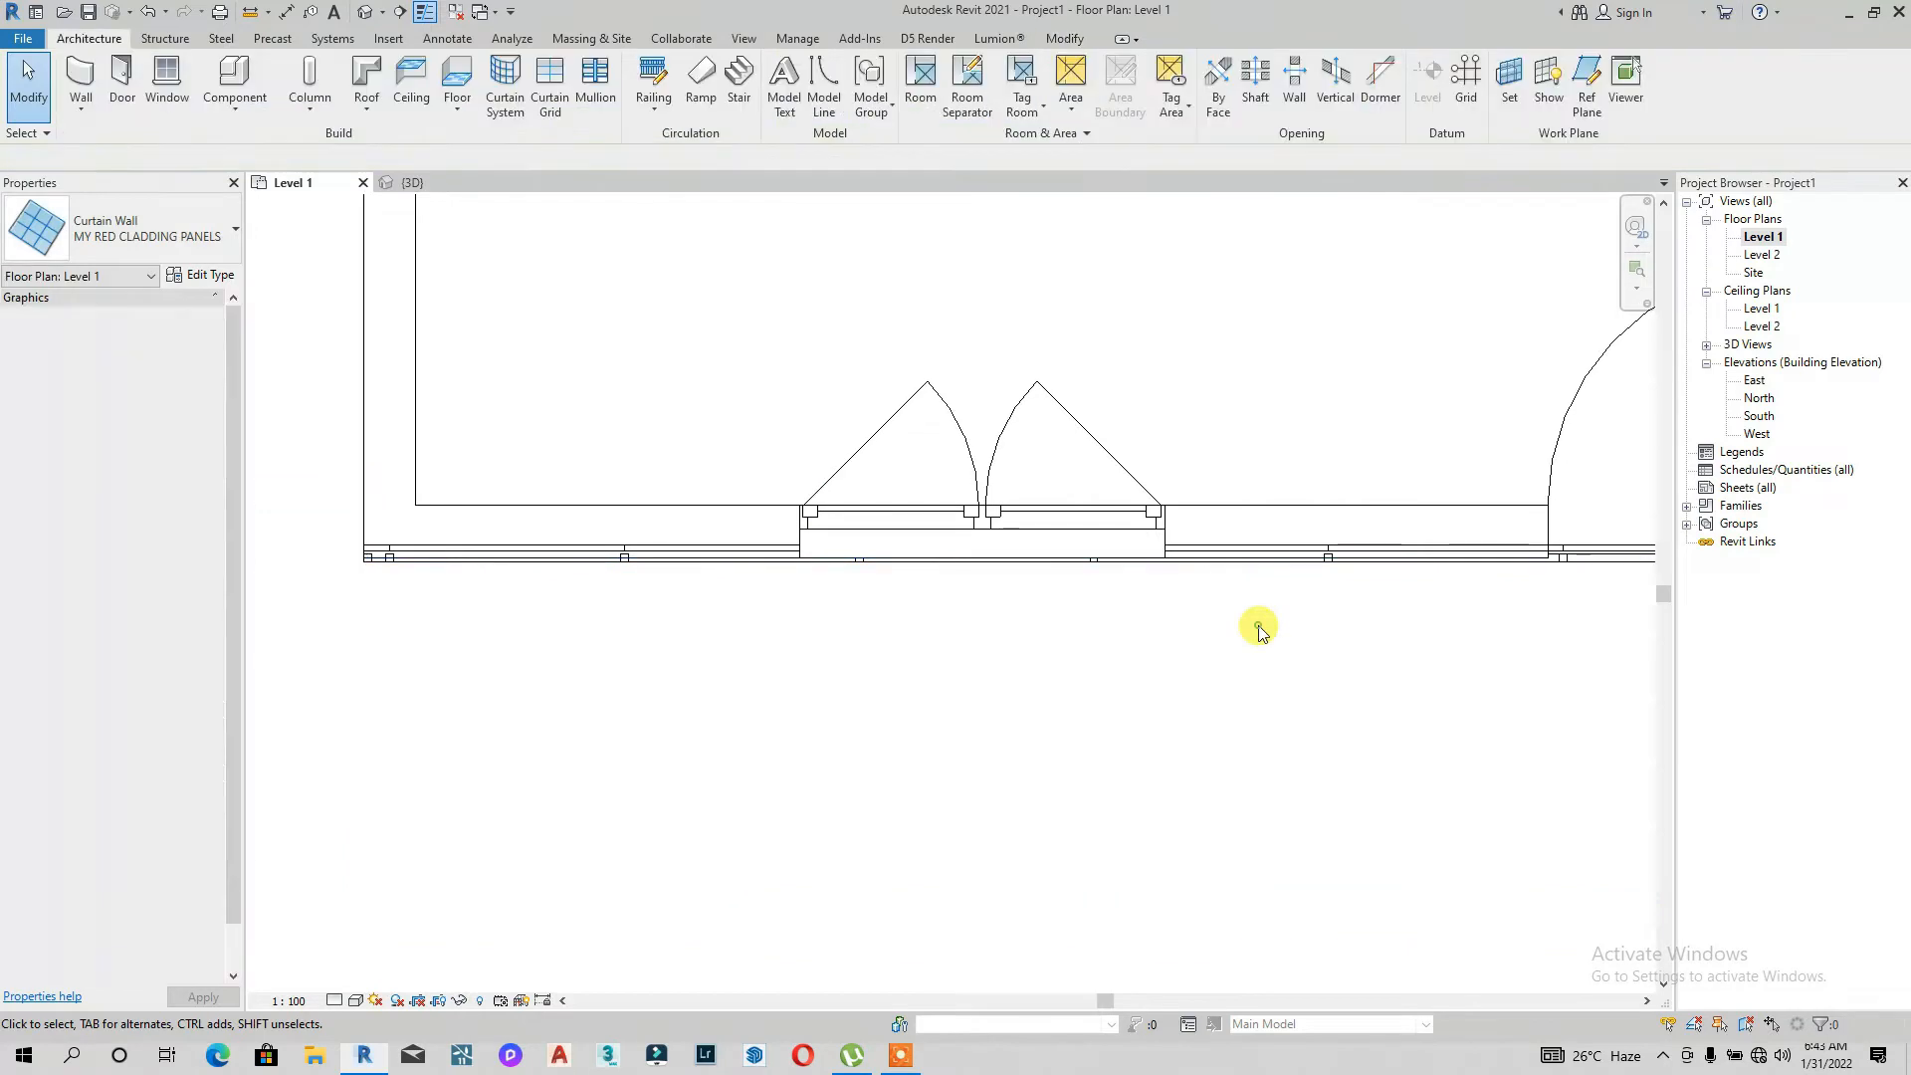
scroll(1314, 564, "up", 2)
scroll(1340, 550, "up", 3)
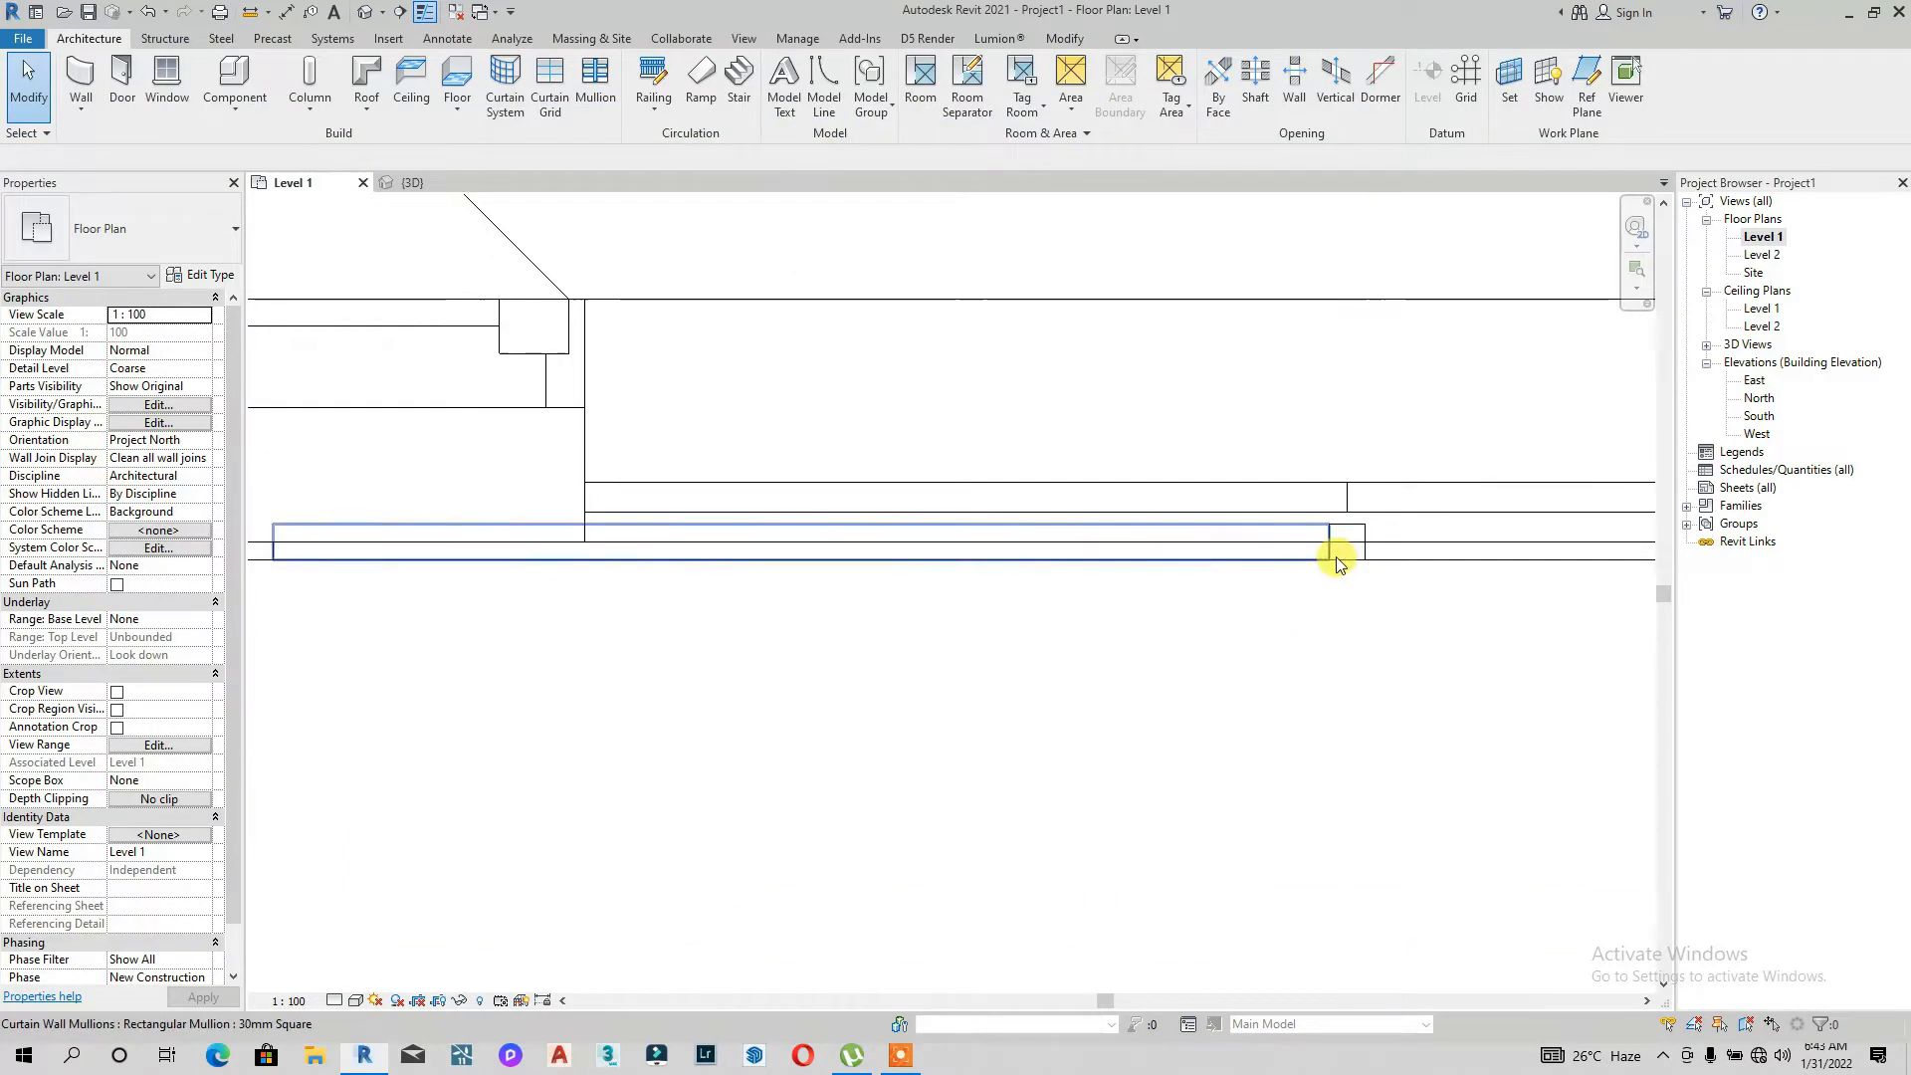
left_click(1336, 561)
scroll(1336, 550, "up", 3)
left_click(1347, 712)
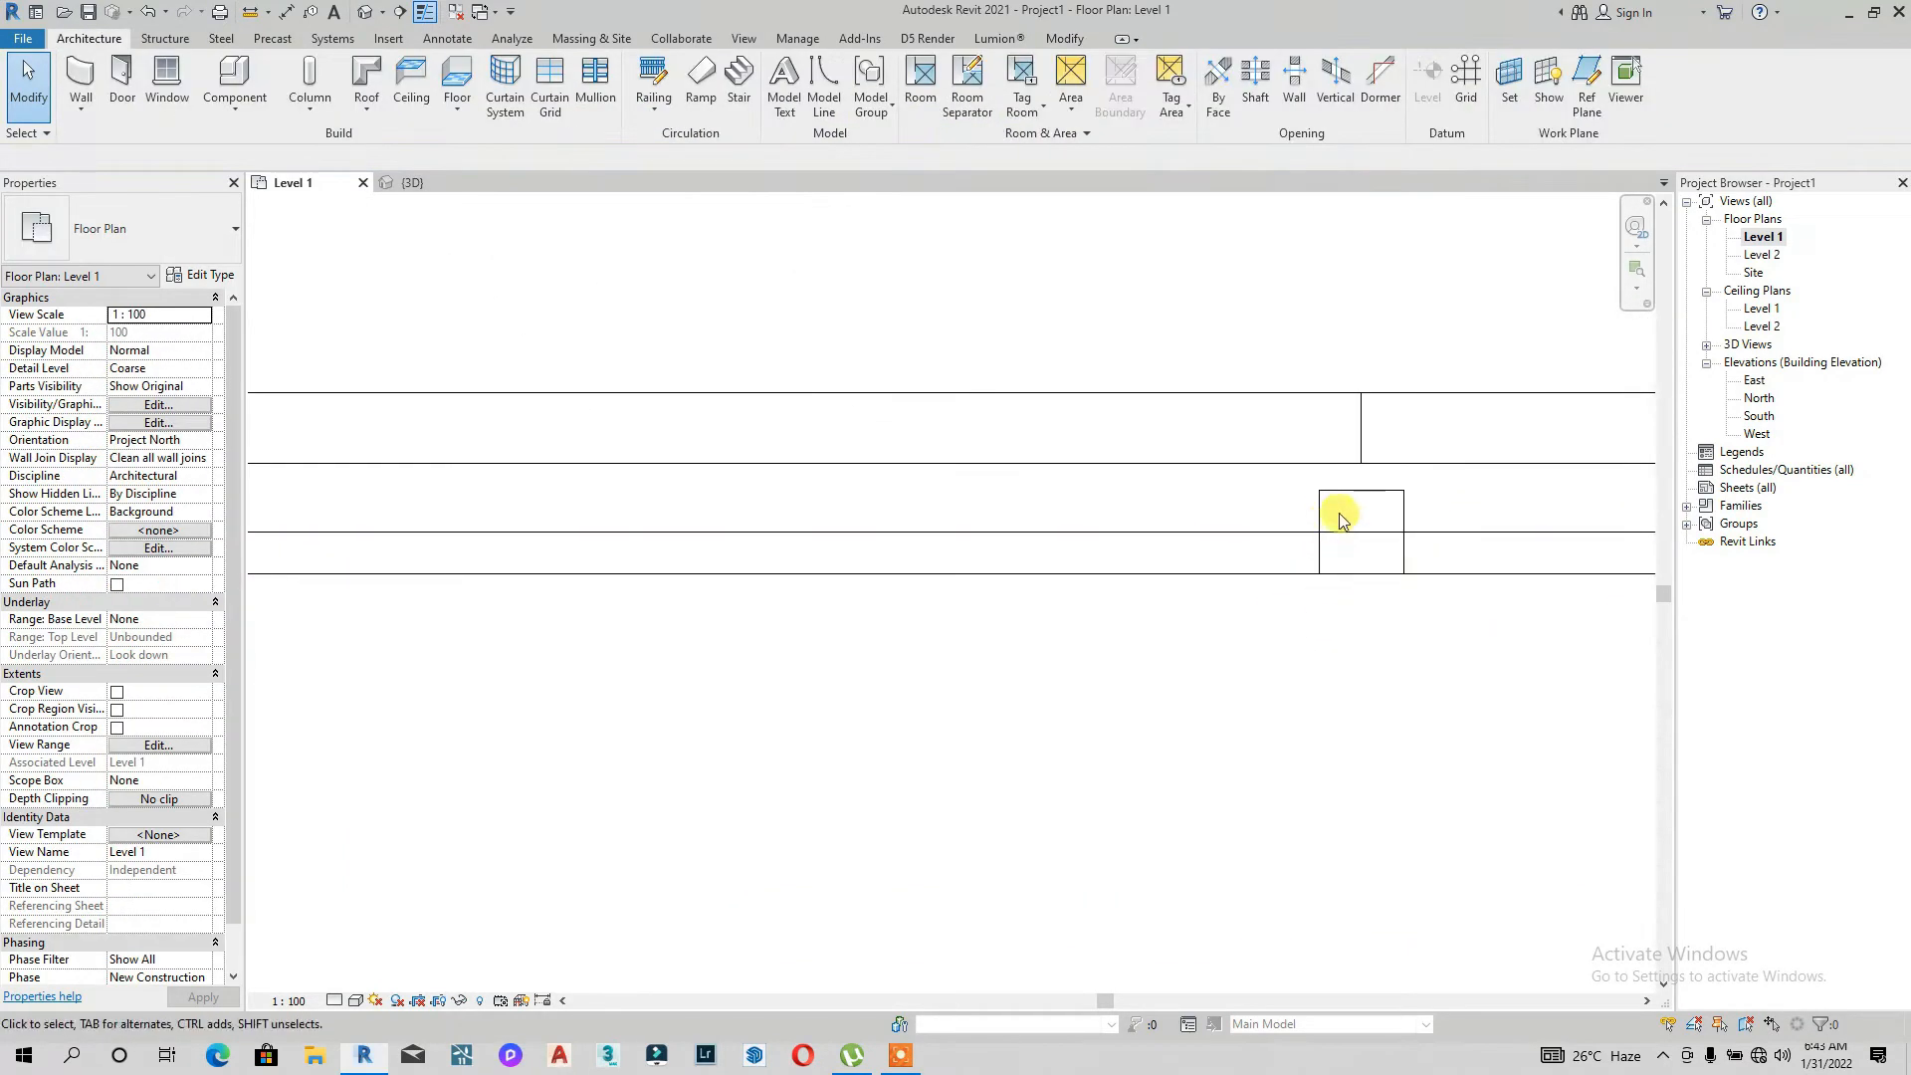
left_click(1359, 495)
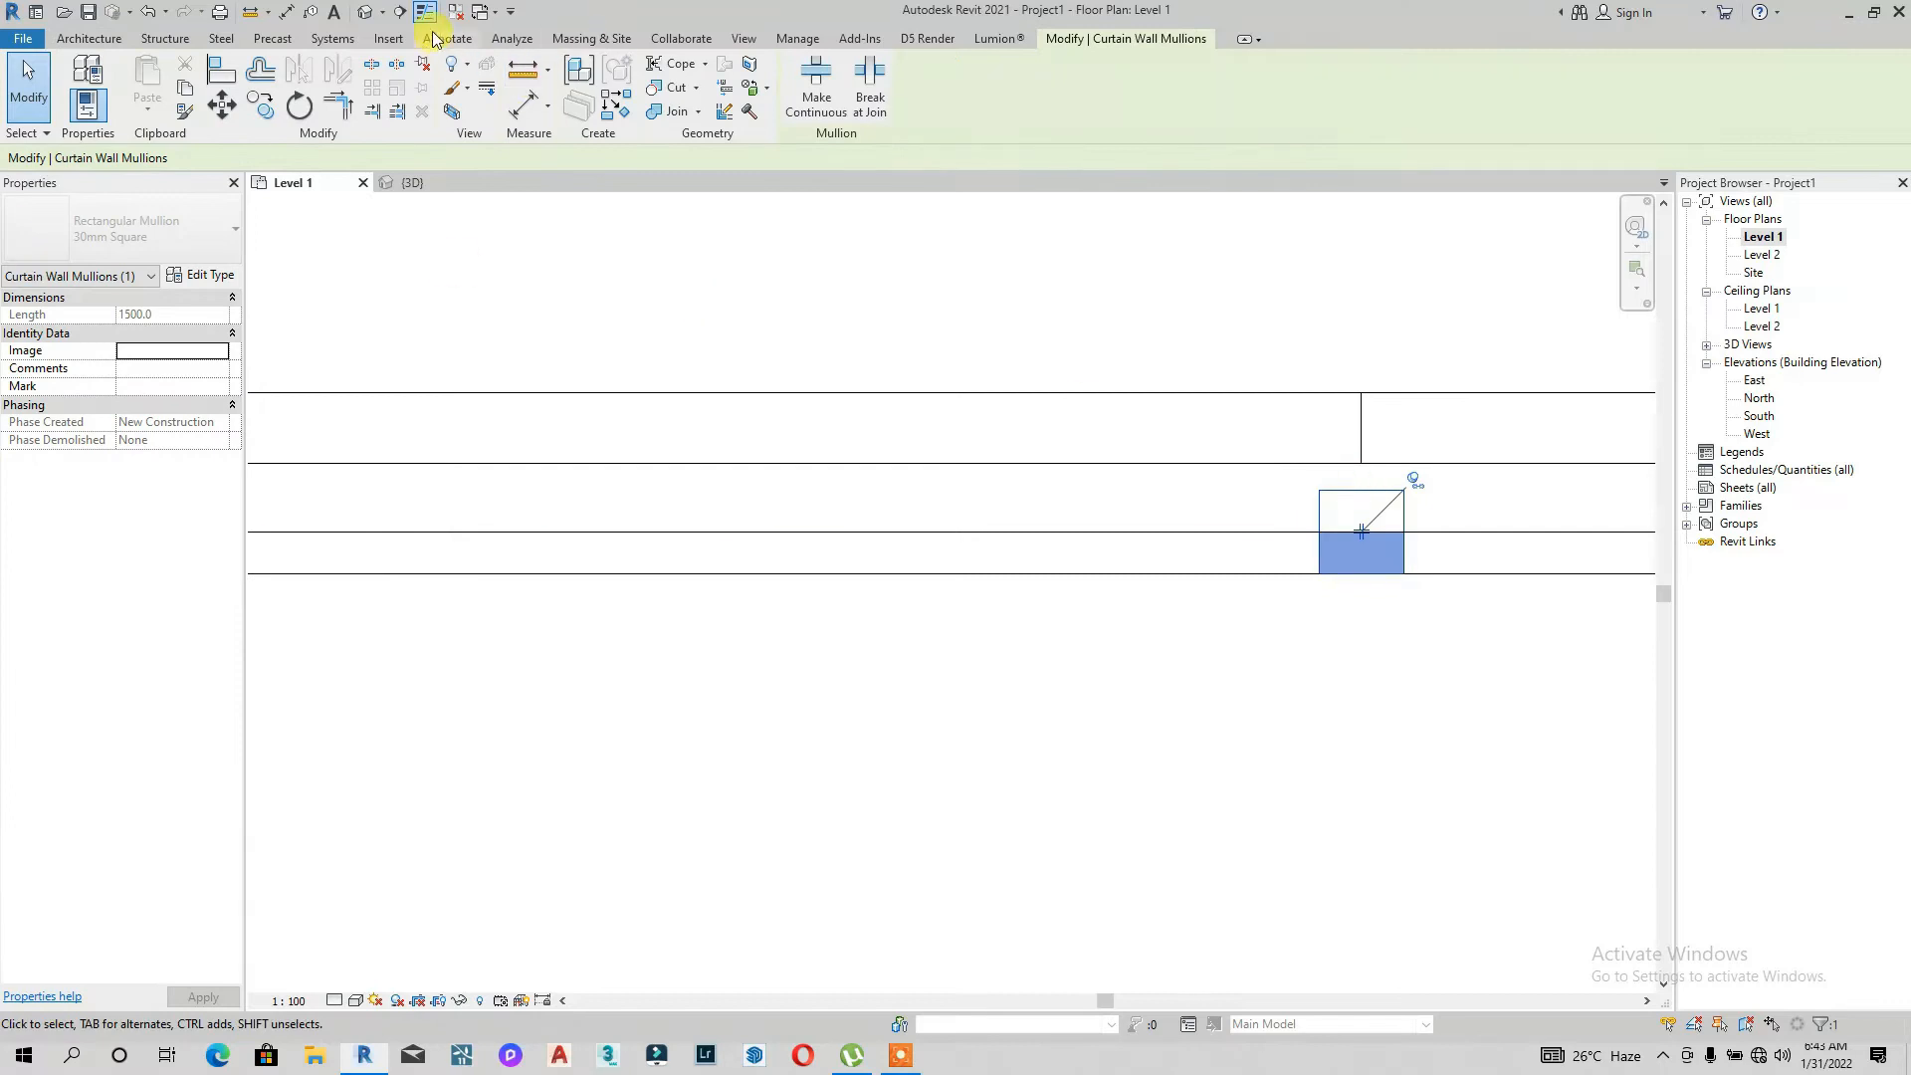
left_click(423, 66)
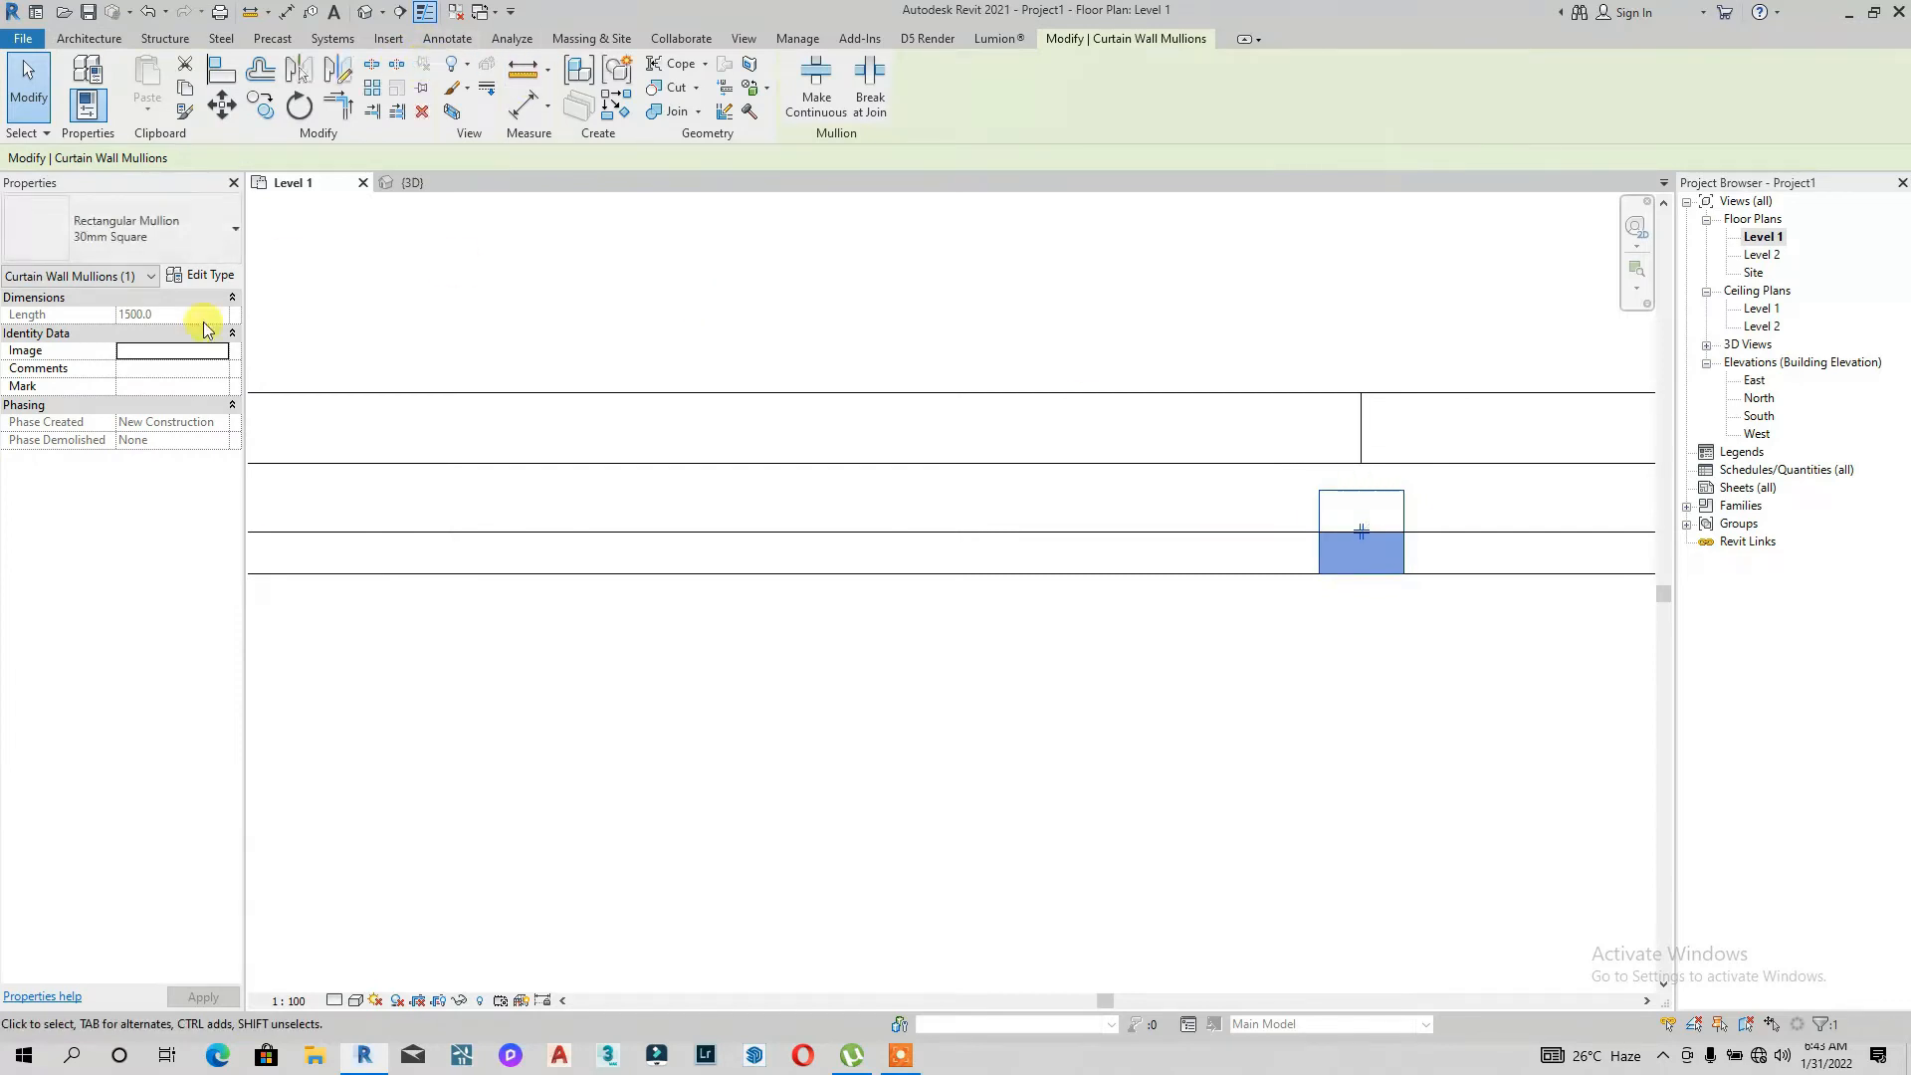
left_click(231, 274)
left_click(786, 305)
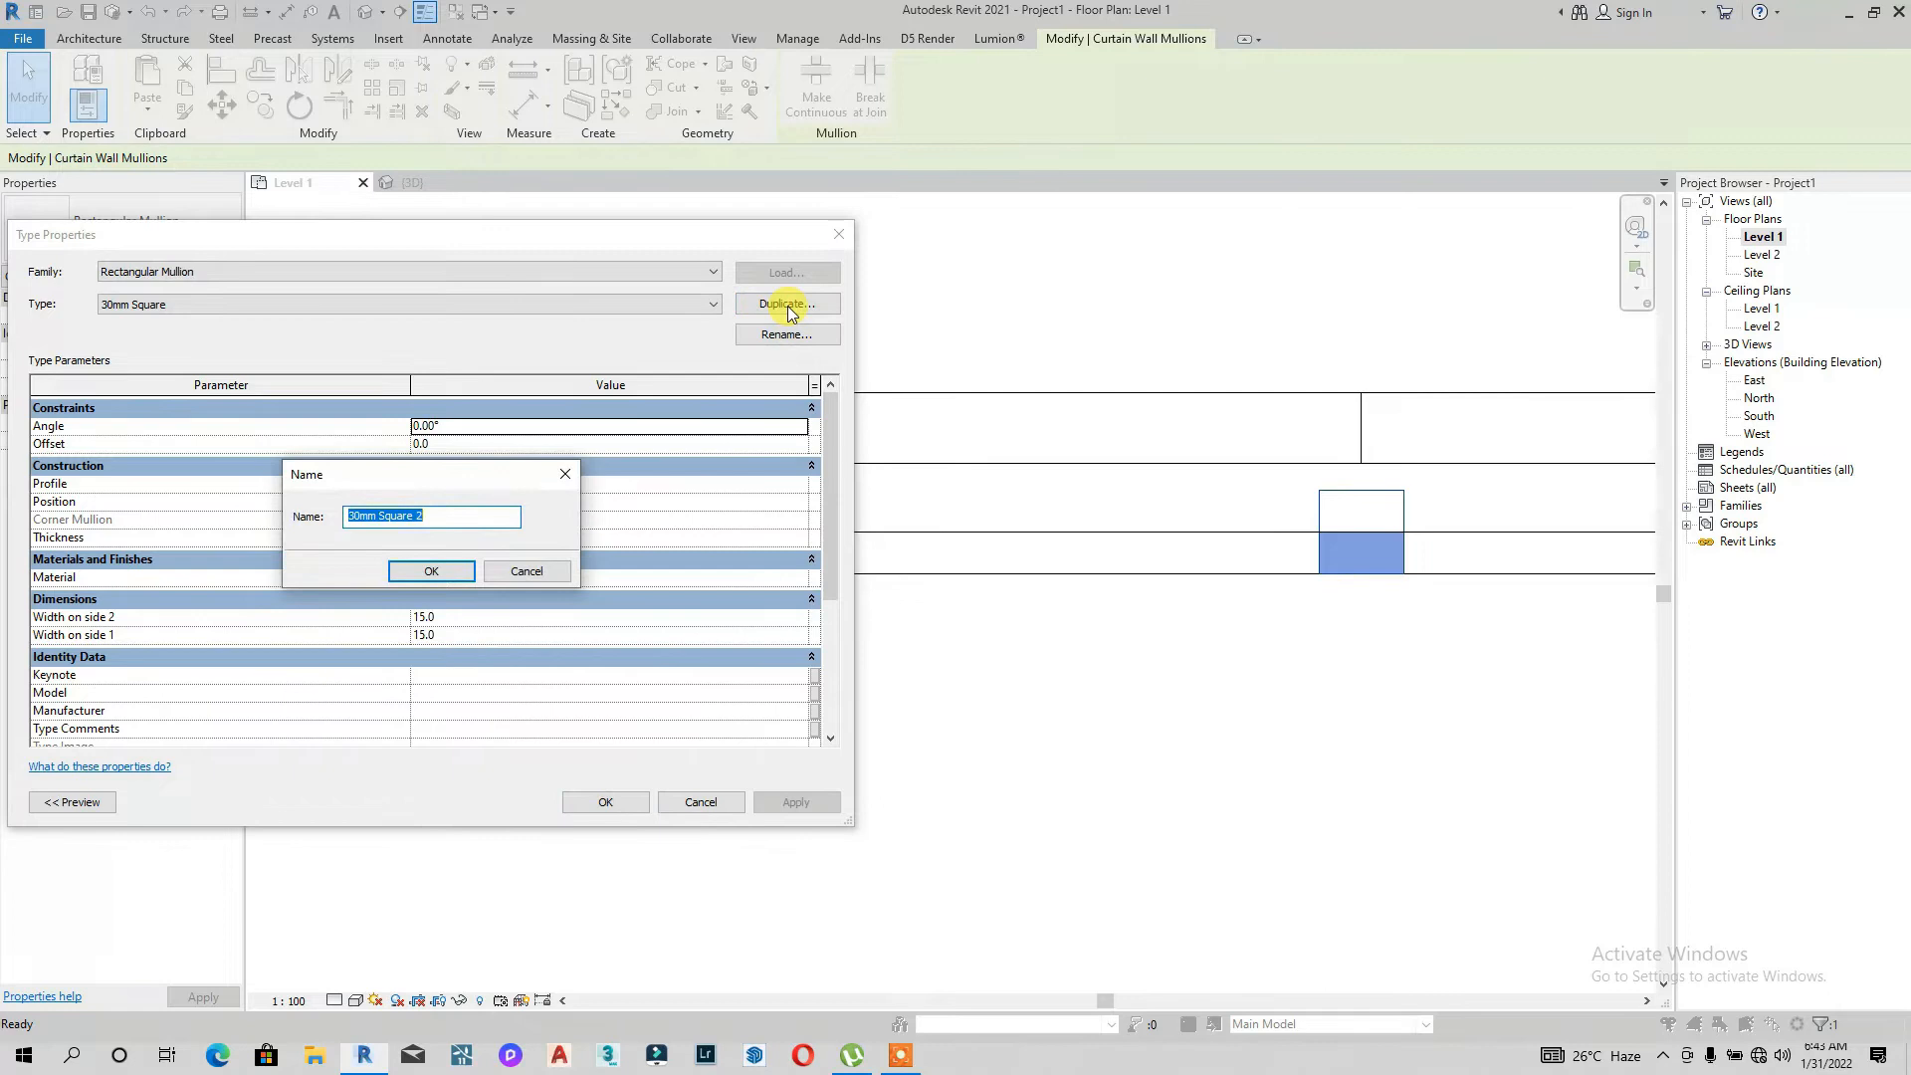
key("BackSpace")
left_click(430, 572)
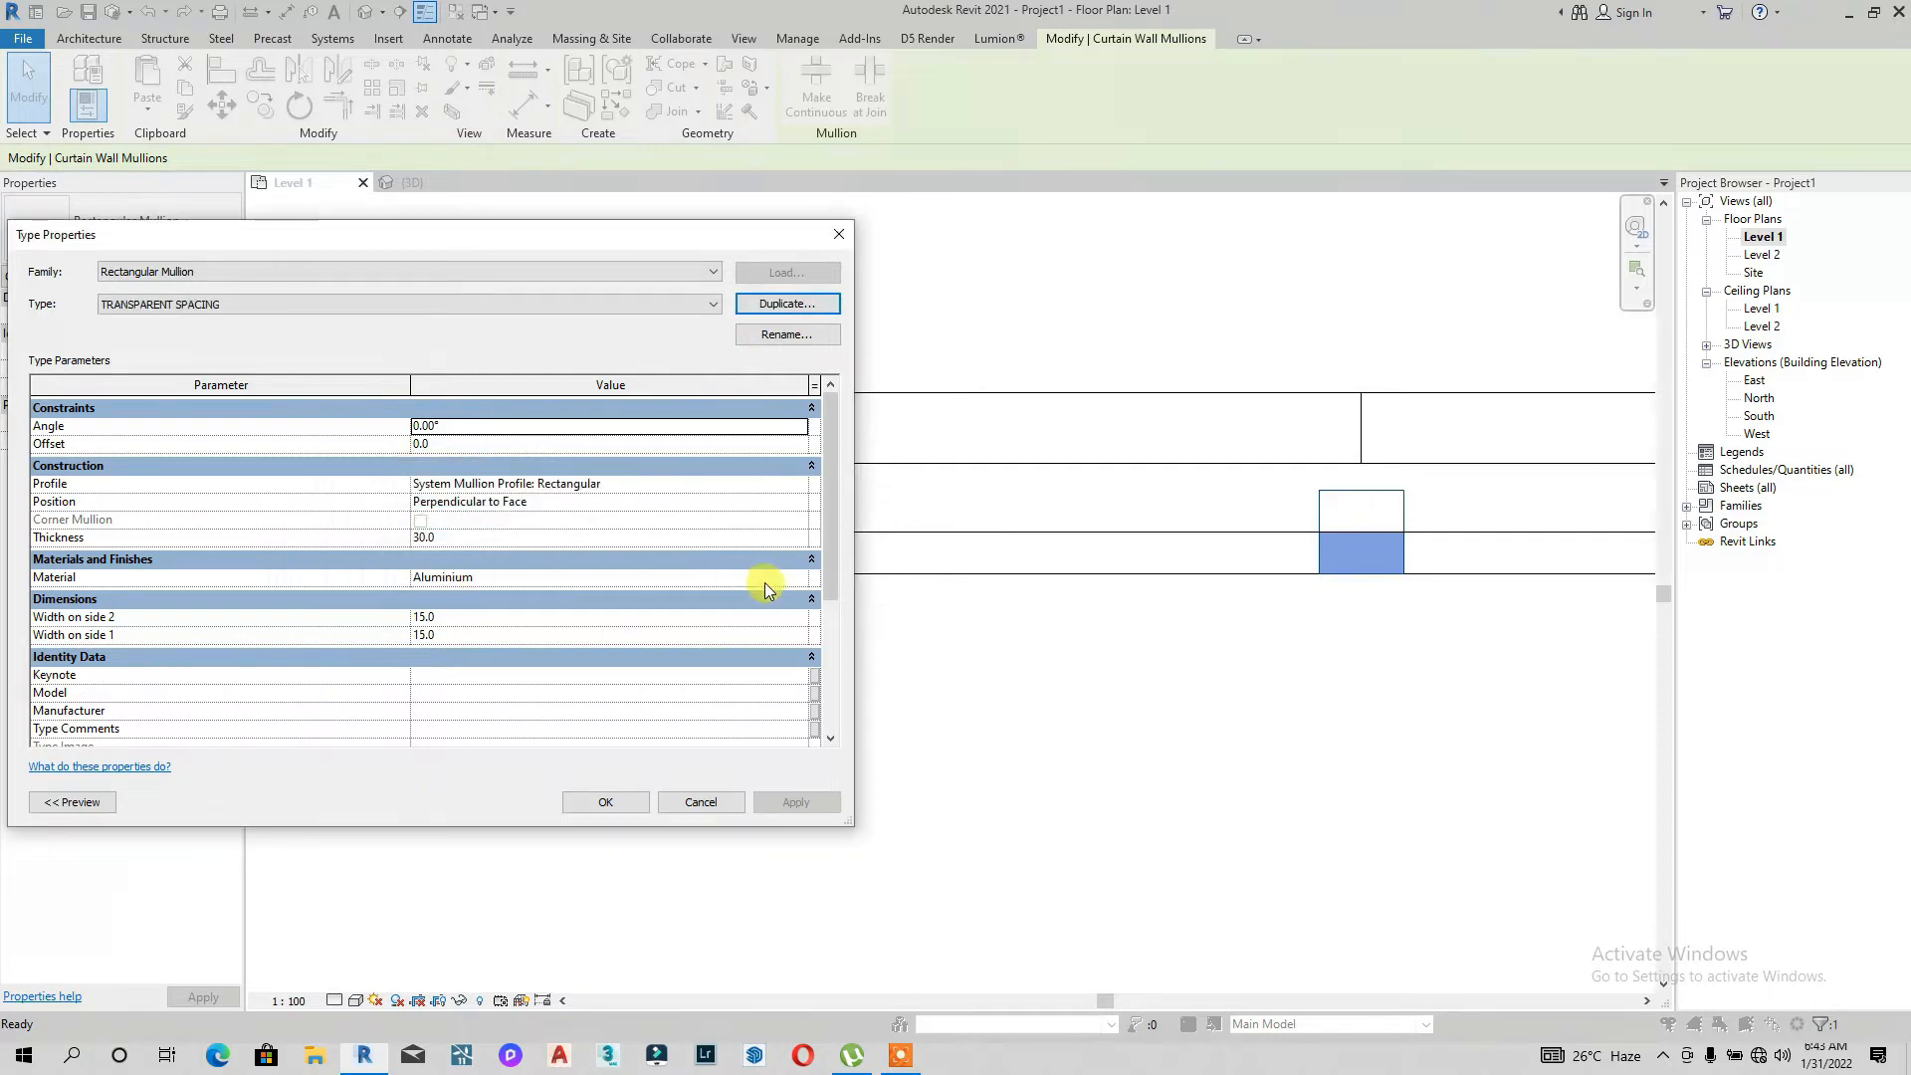
Step: Open the mullion type's material and duplicate the Aluminium material, naming the copy TRANSPARENT
left_click(808, 578)
left_click(802, 577)
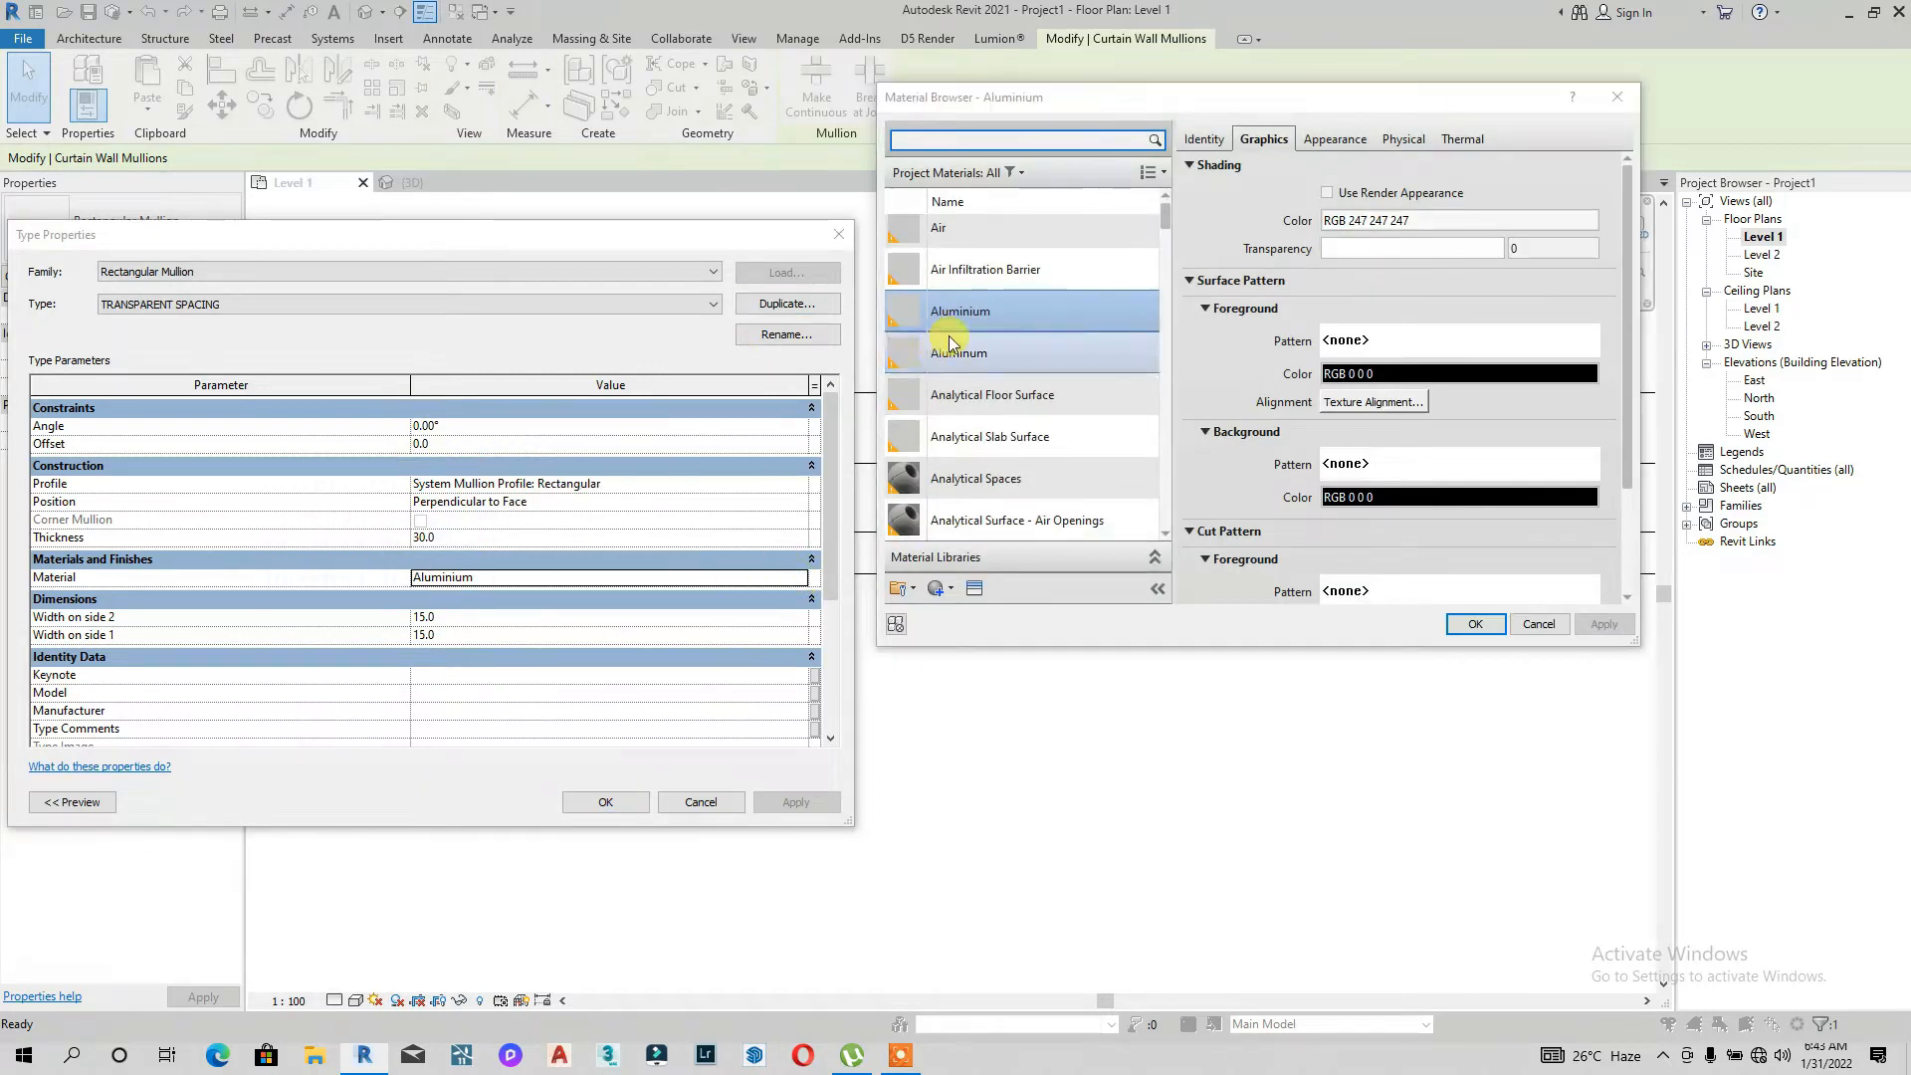
right_click(975, 311)
left_click(1030, 345)
key("BackSpace")
type("TRAN")
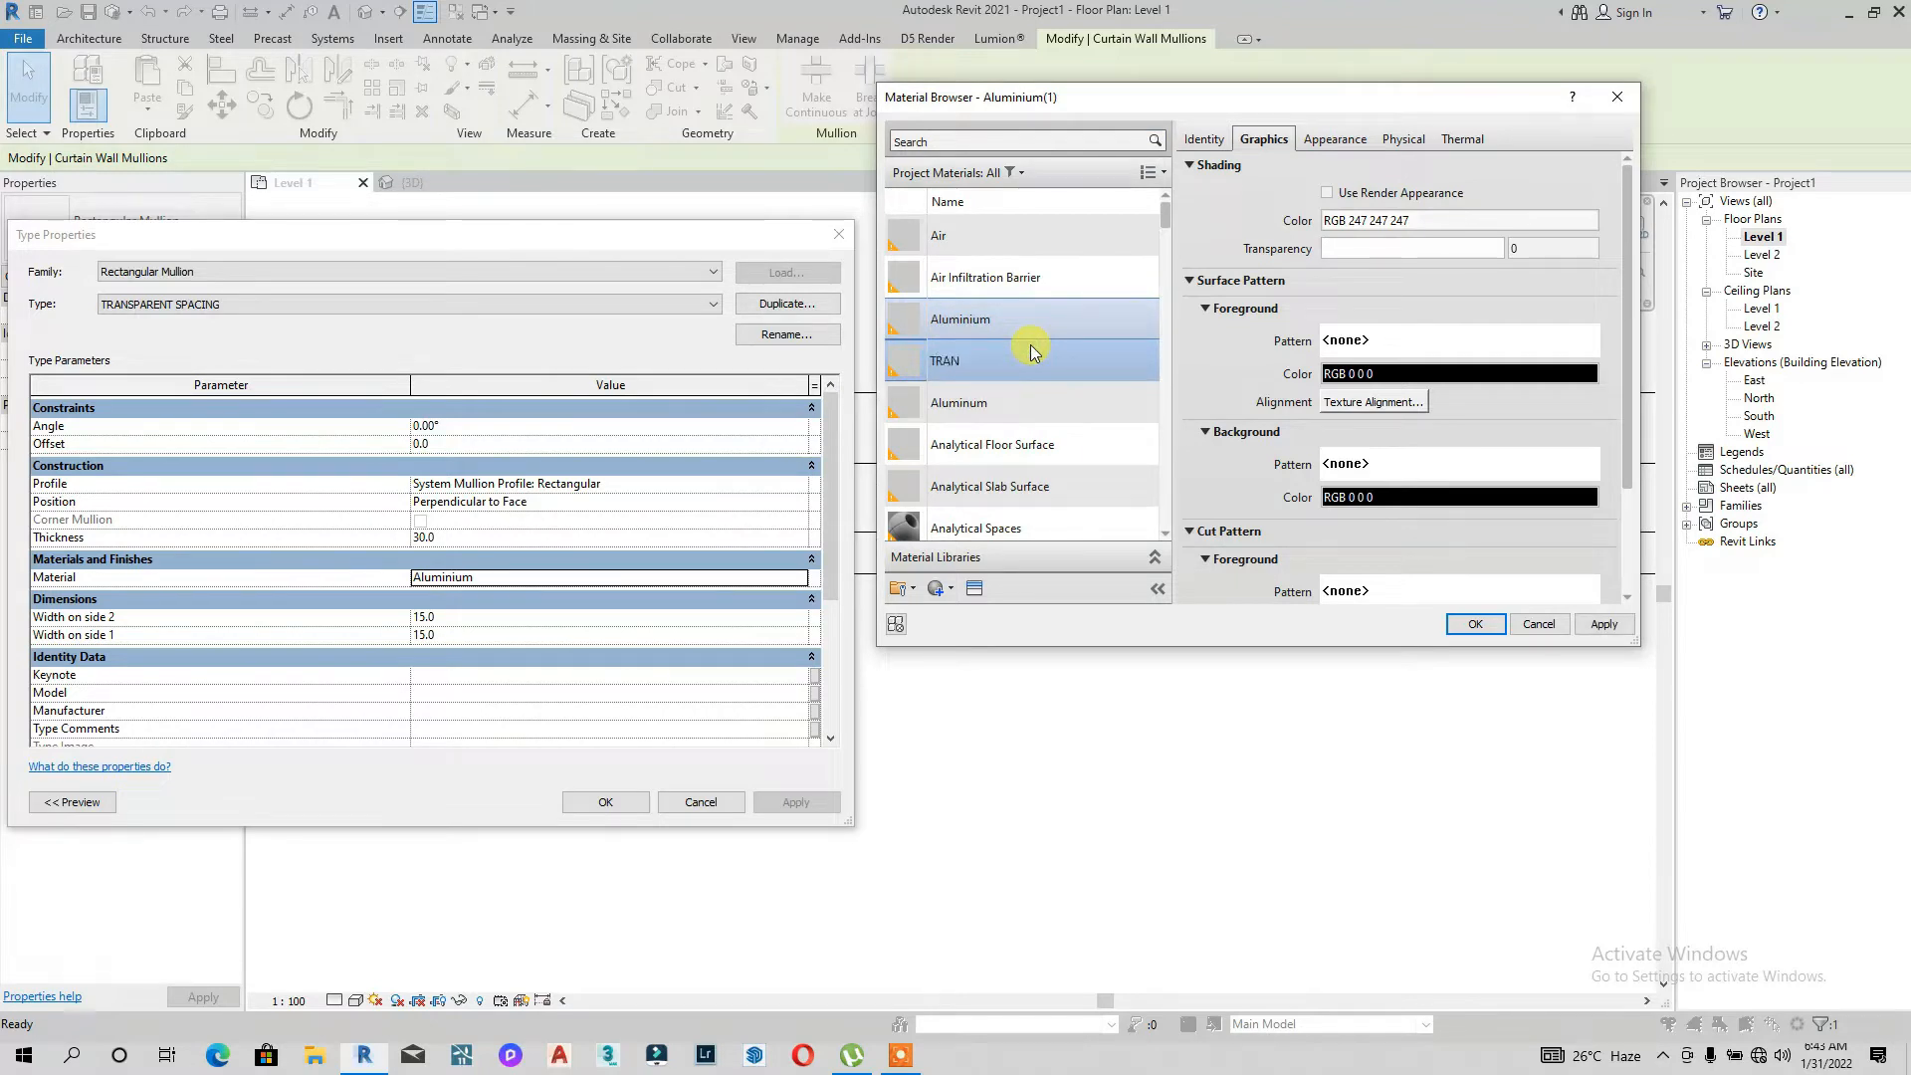
type("SPAARENT")
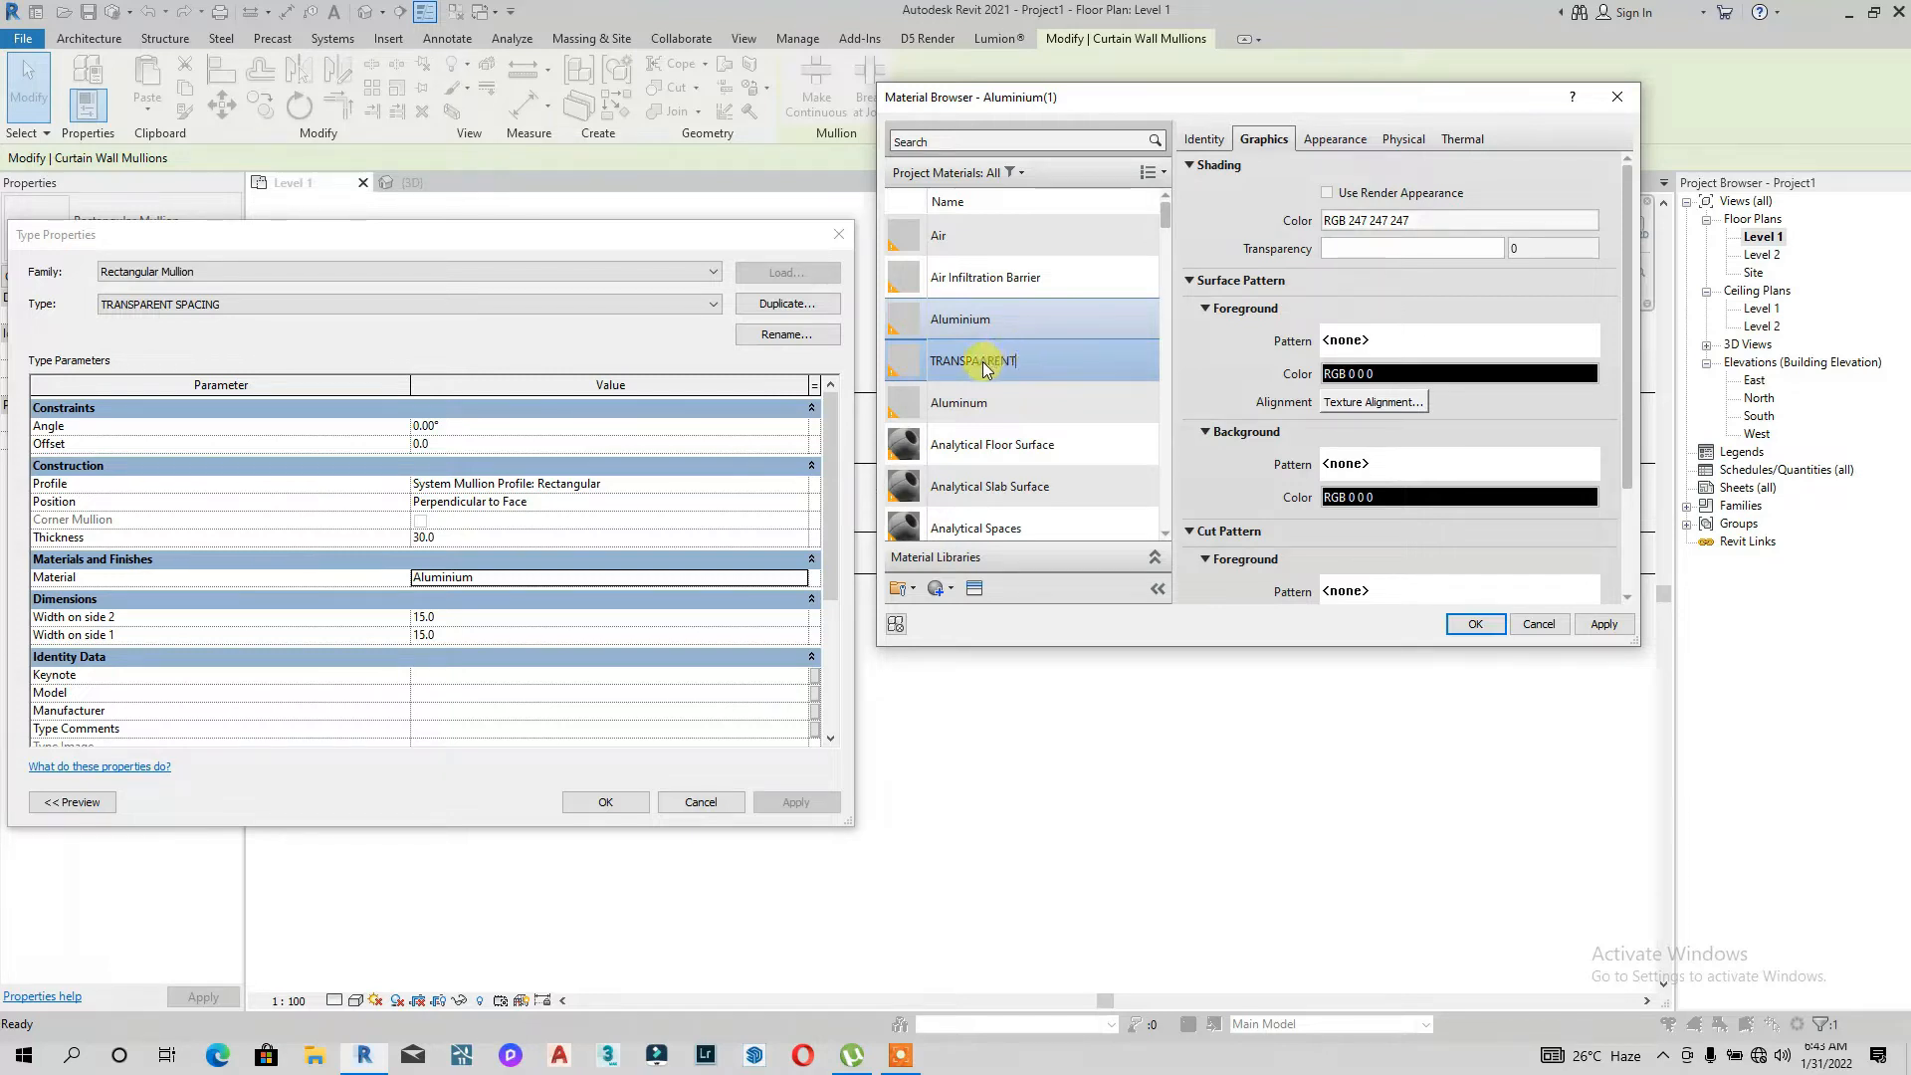
Step: Replace the TRANSPARENT material's appearance with the Glass asset Green - Single Pane
left_click(974, 587)
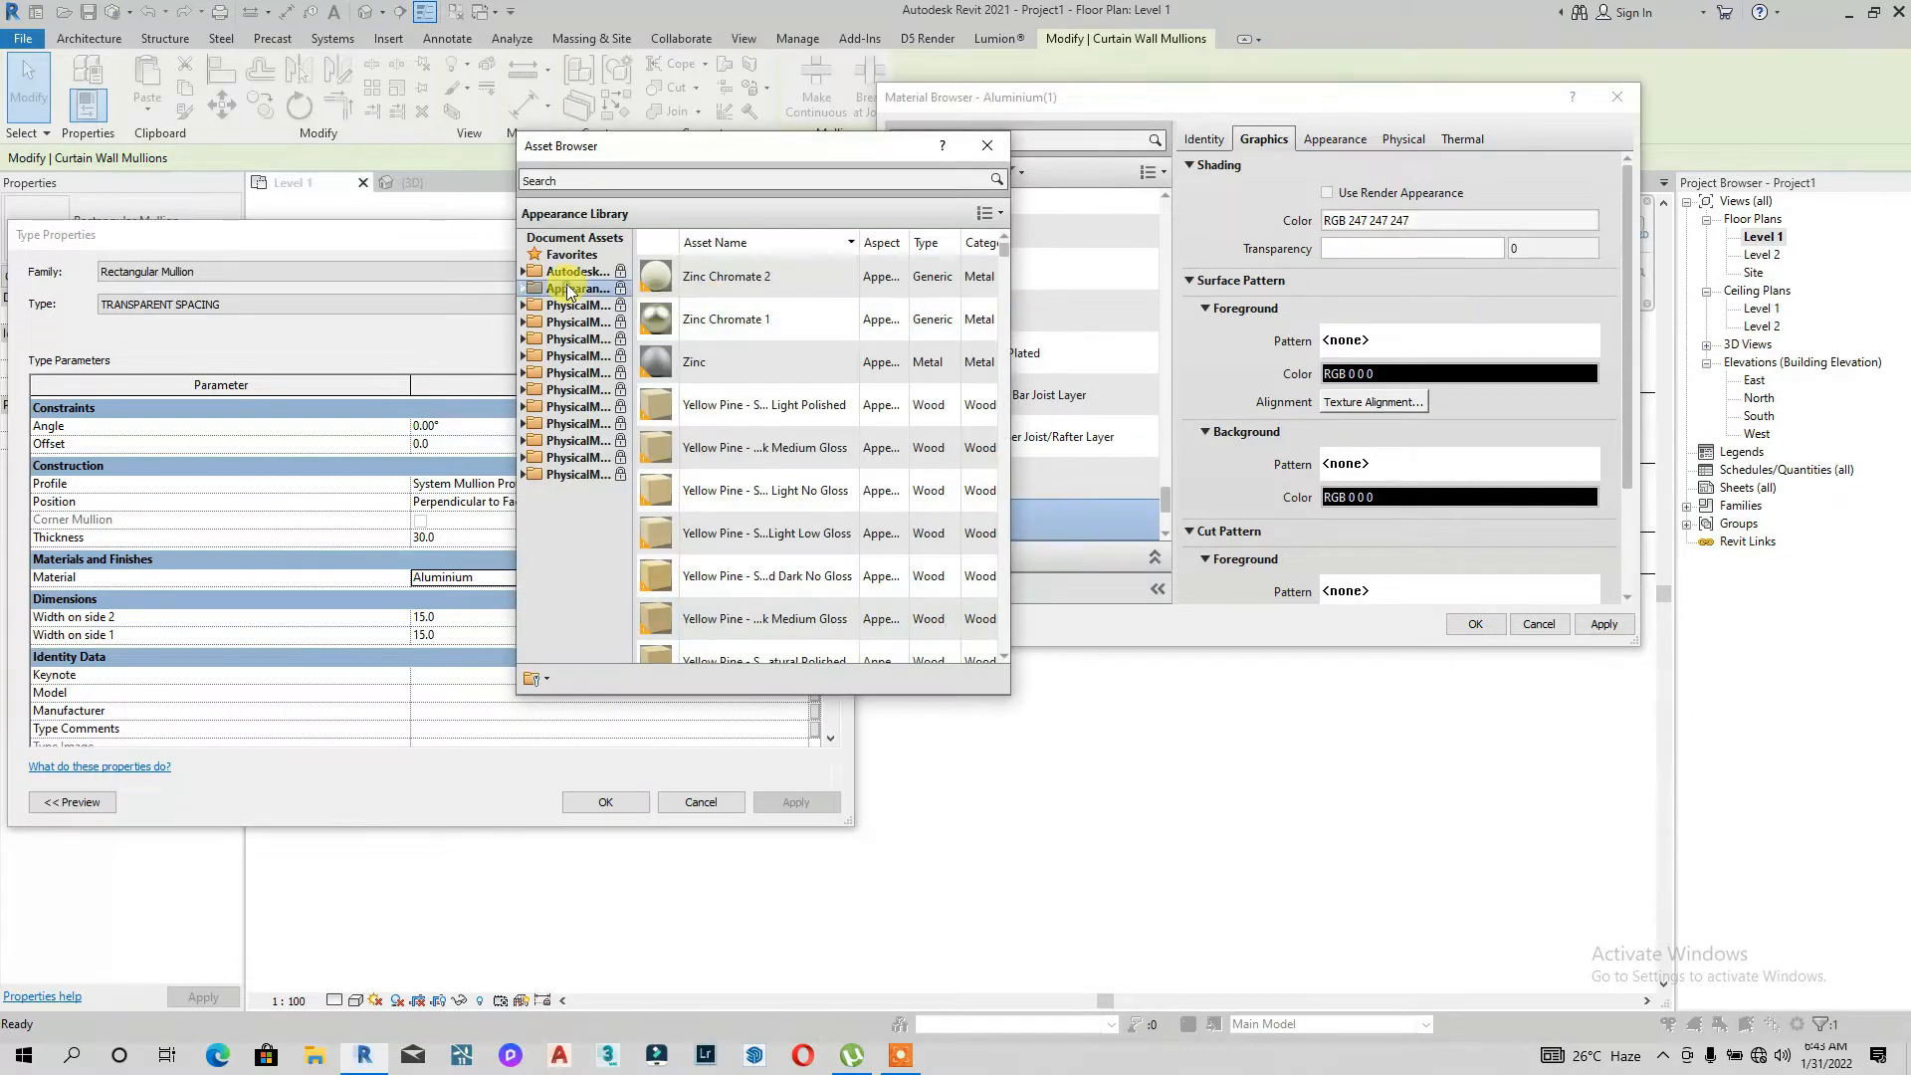
left_click(567, 289)
scroll(563, 390, "down", 2)
left_click(573, 322)
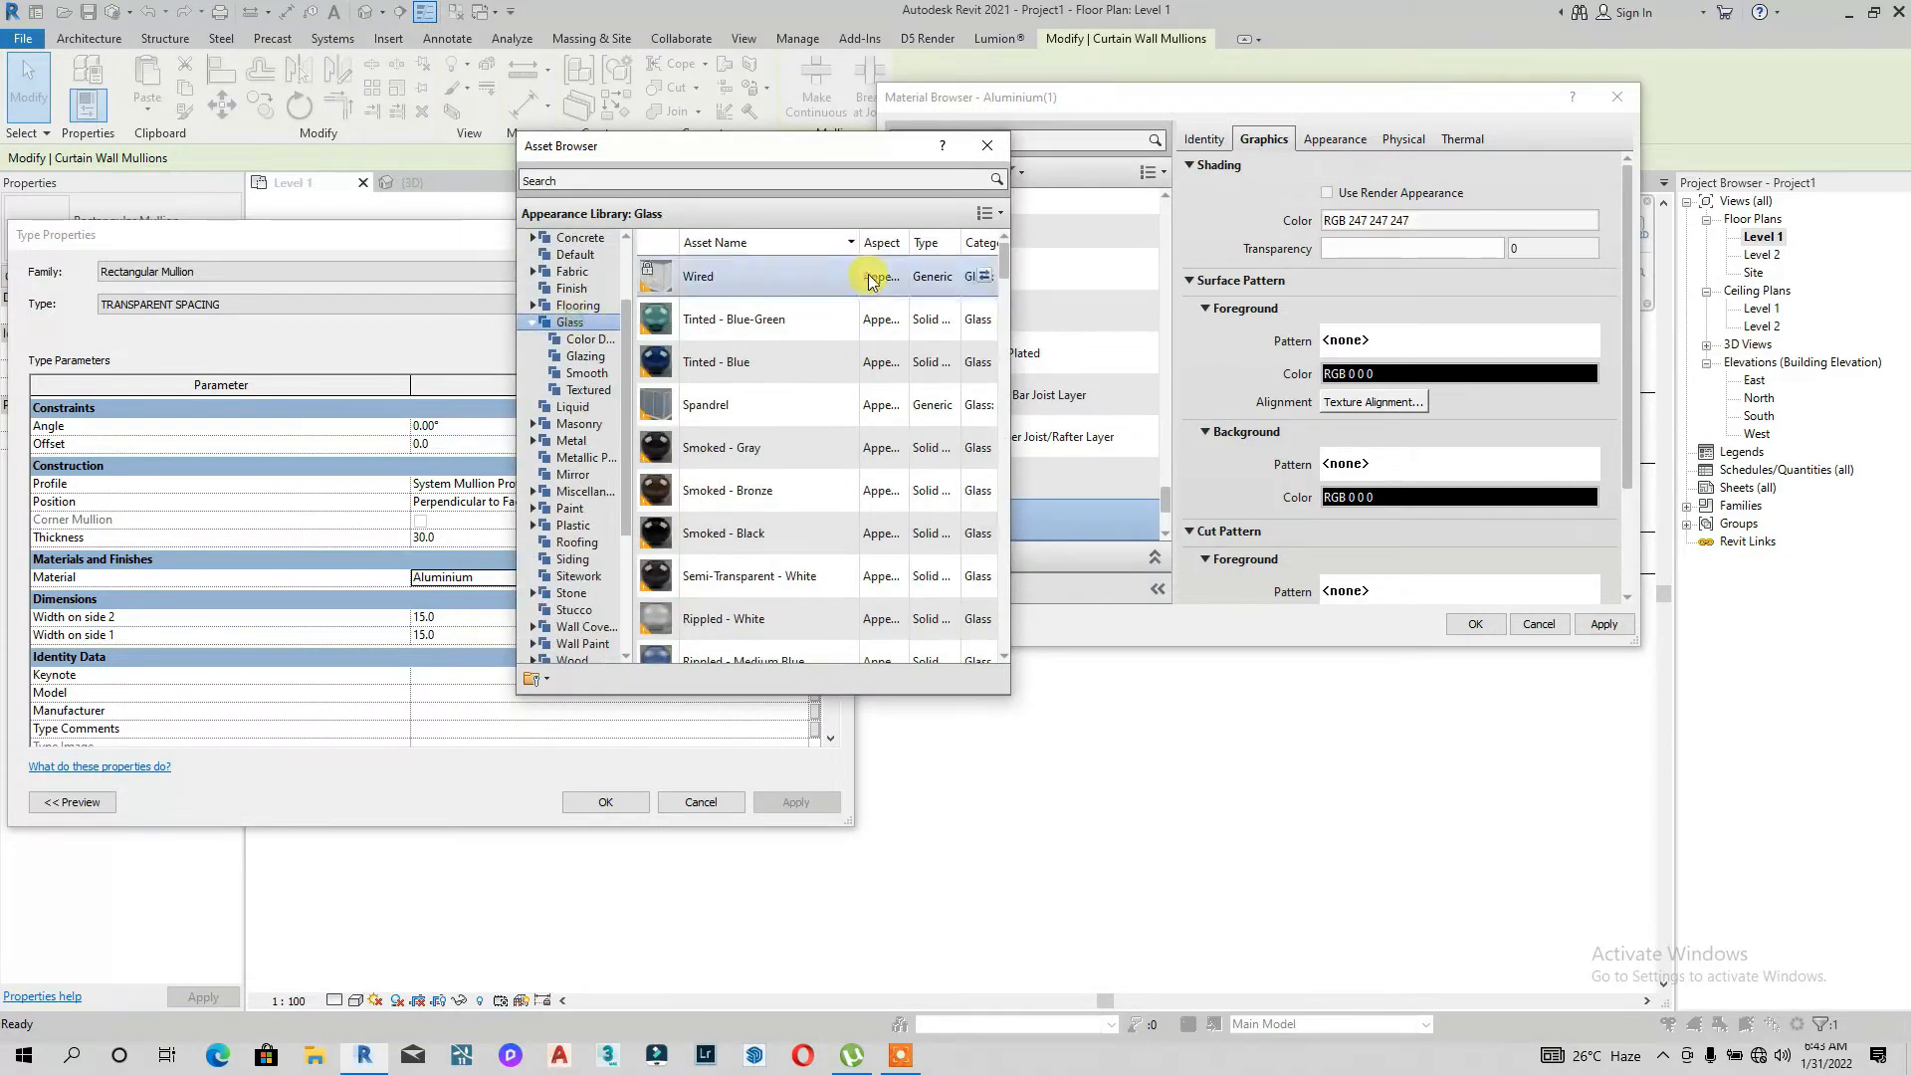
scroll(736, 468, "down", 5)
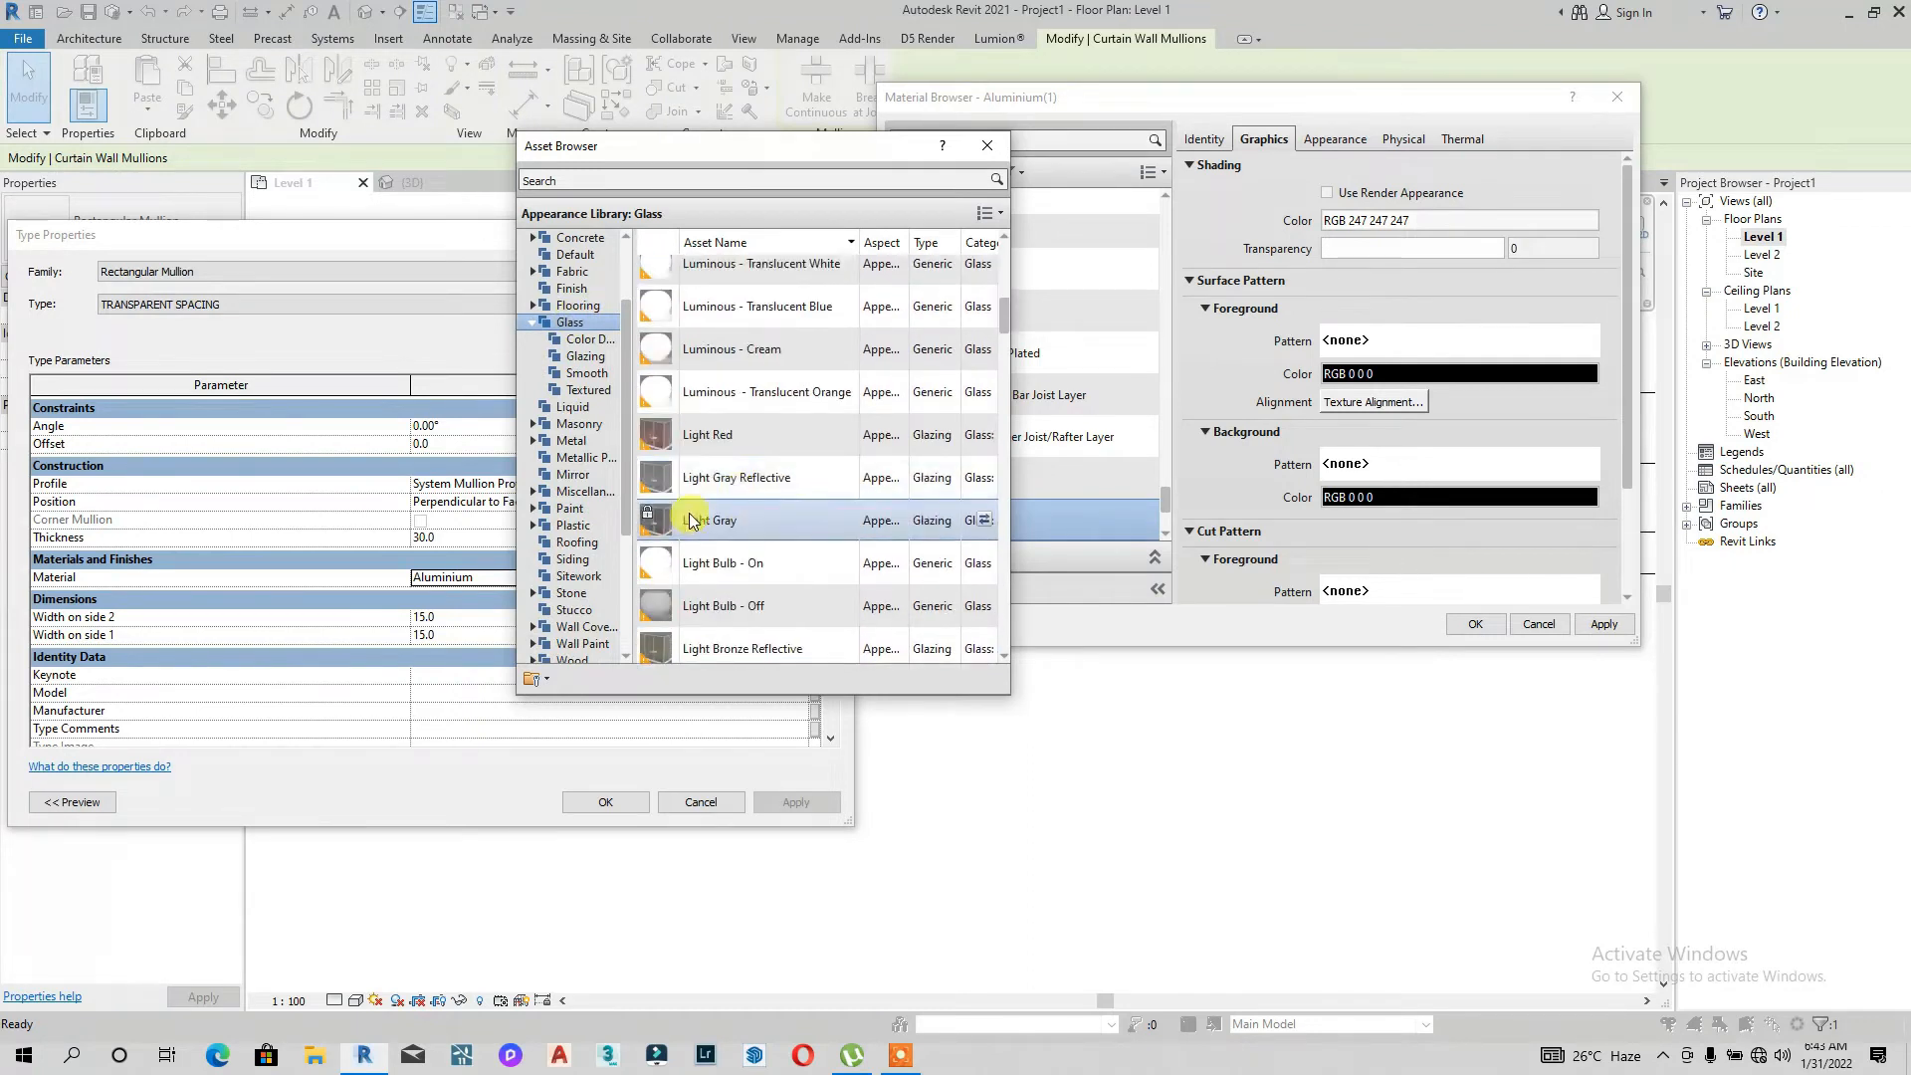
scroll(757, 517, "down", 3)
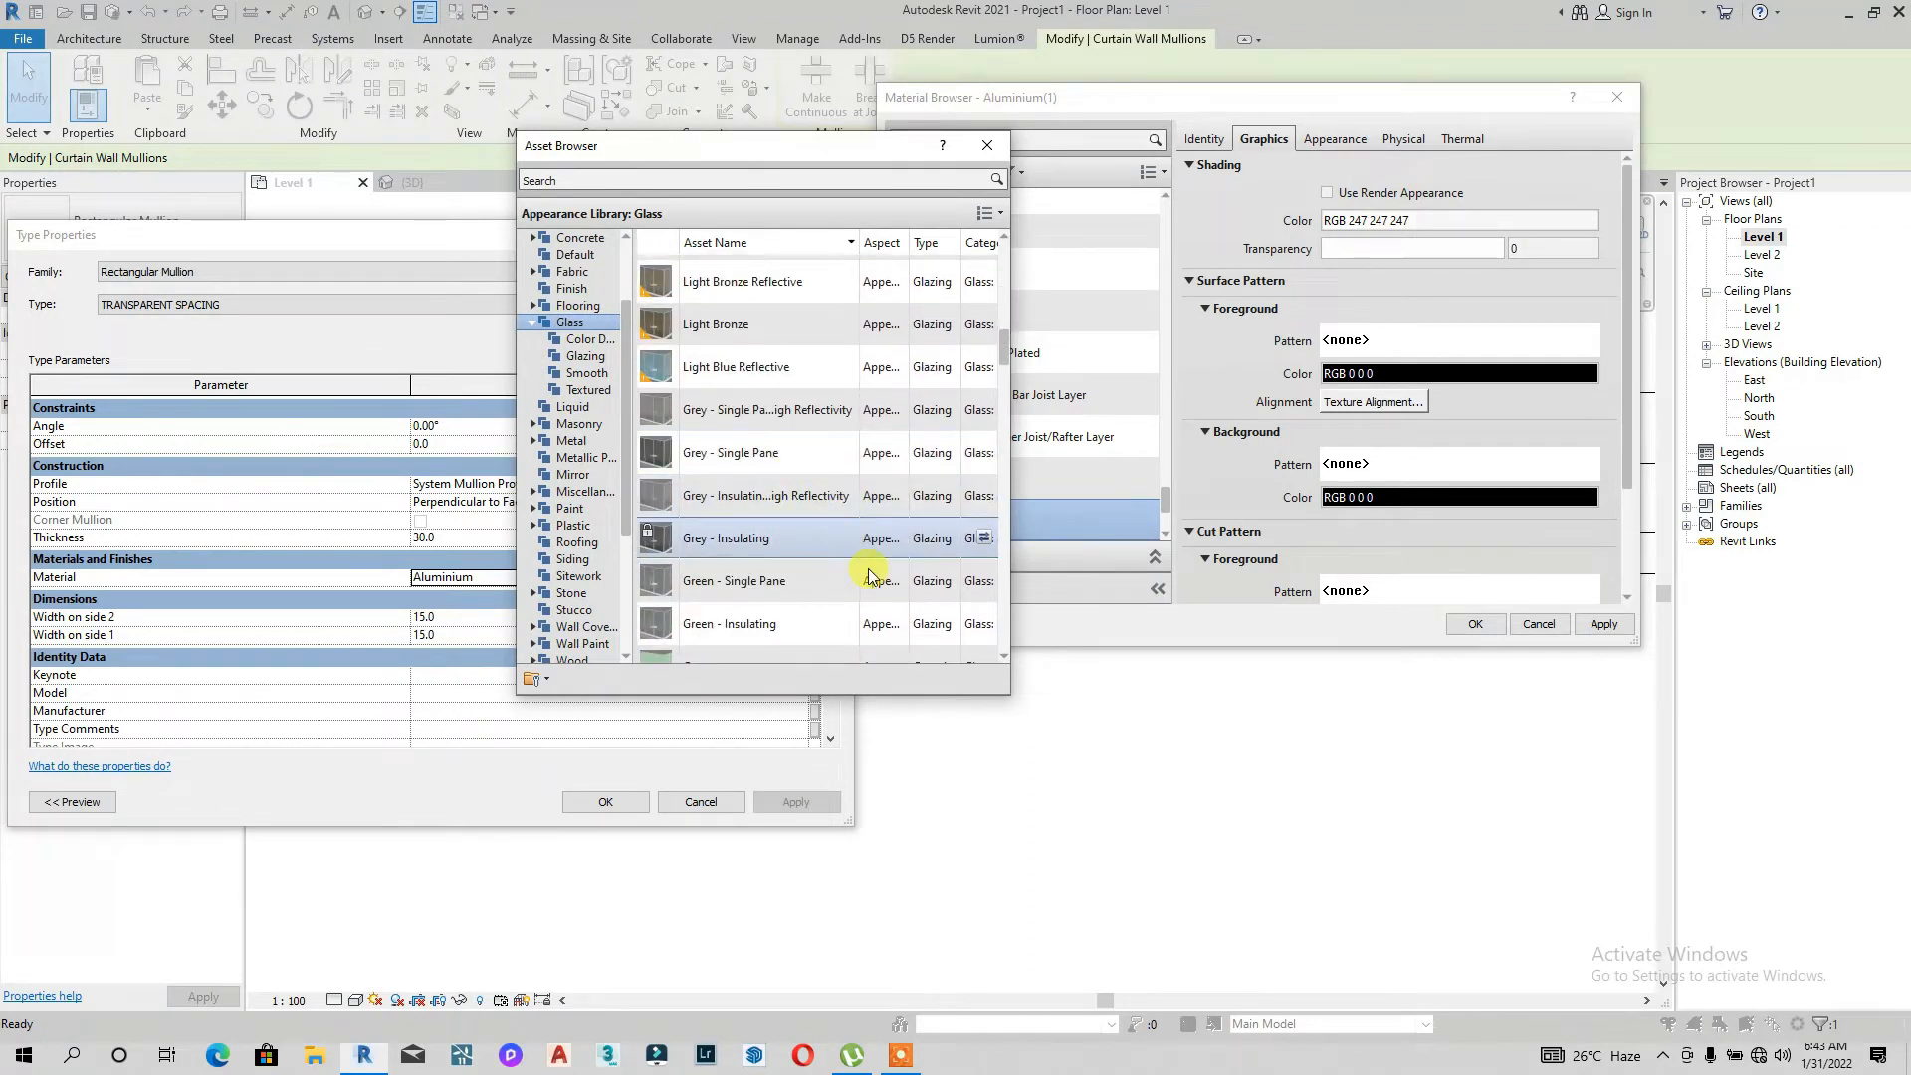
left_click(980, 585)
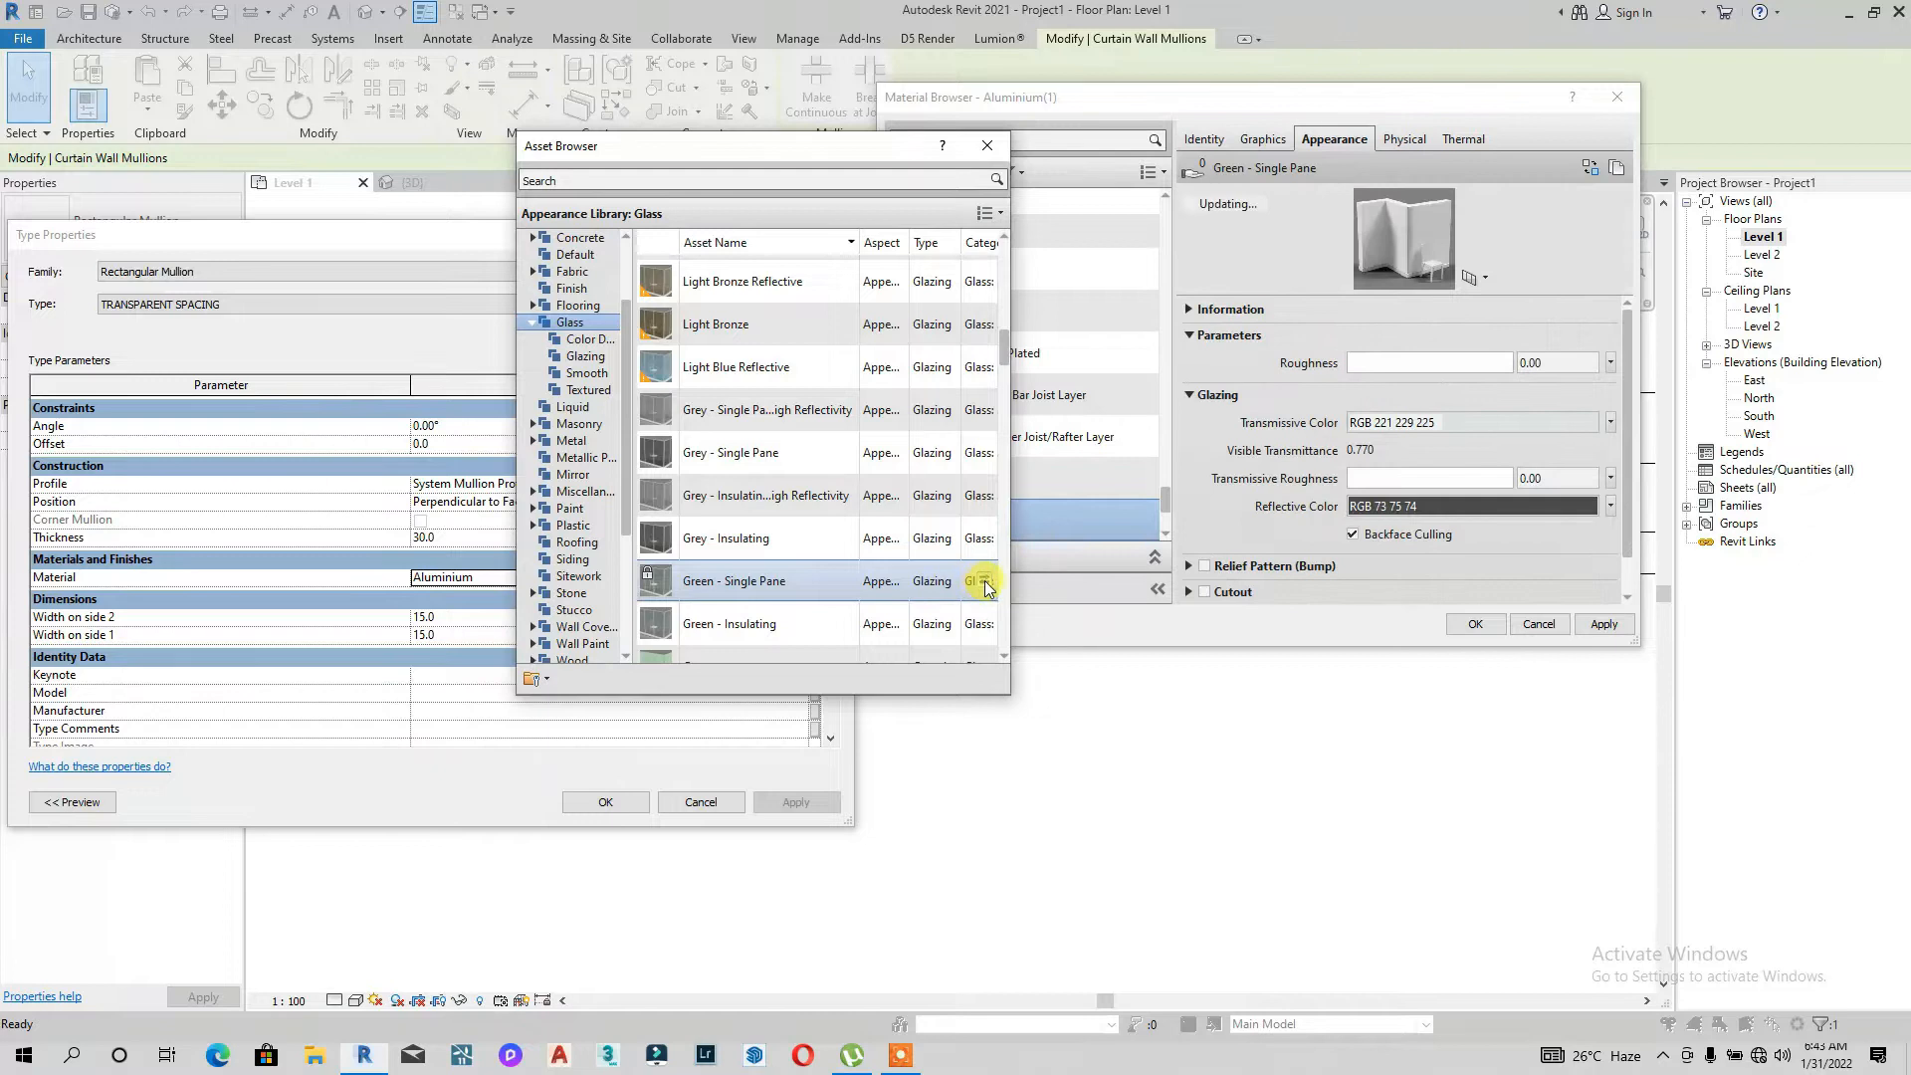
left_click(995, 148)
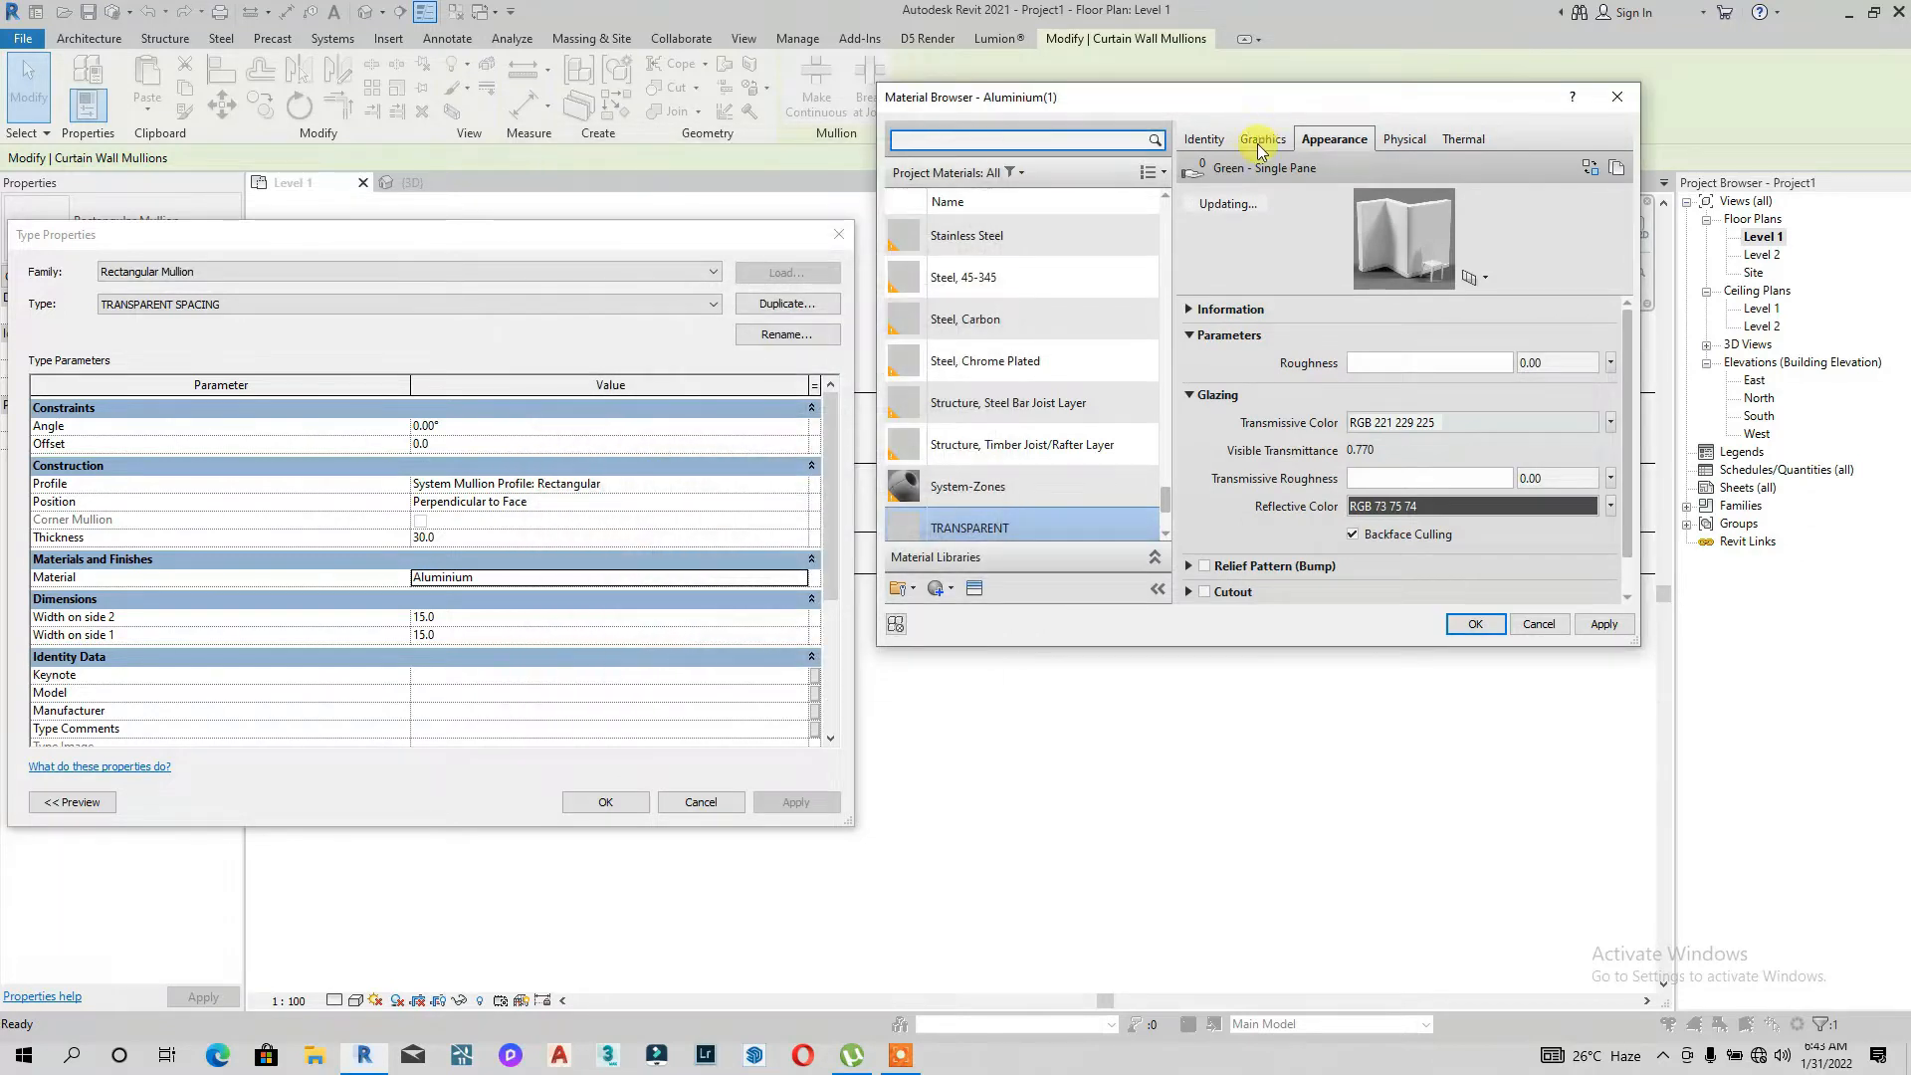
Step: Set the material's shading transparency to 100, apply it, and confirm the material and mullion type
left_click(1261, 139)
left_click_drag(1331, 249, 1536, 248)
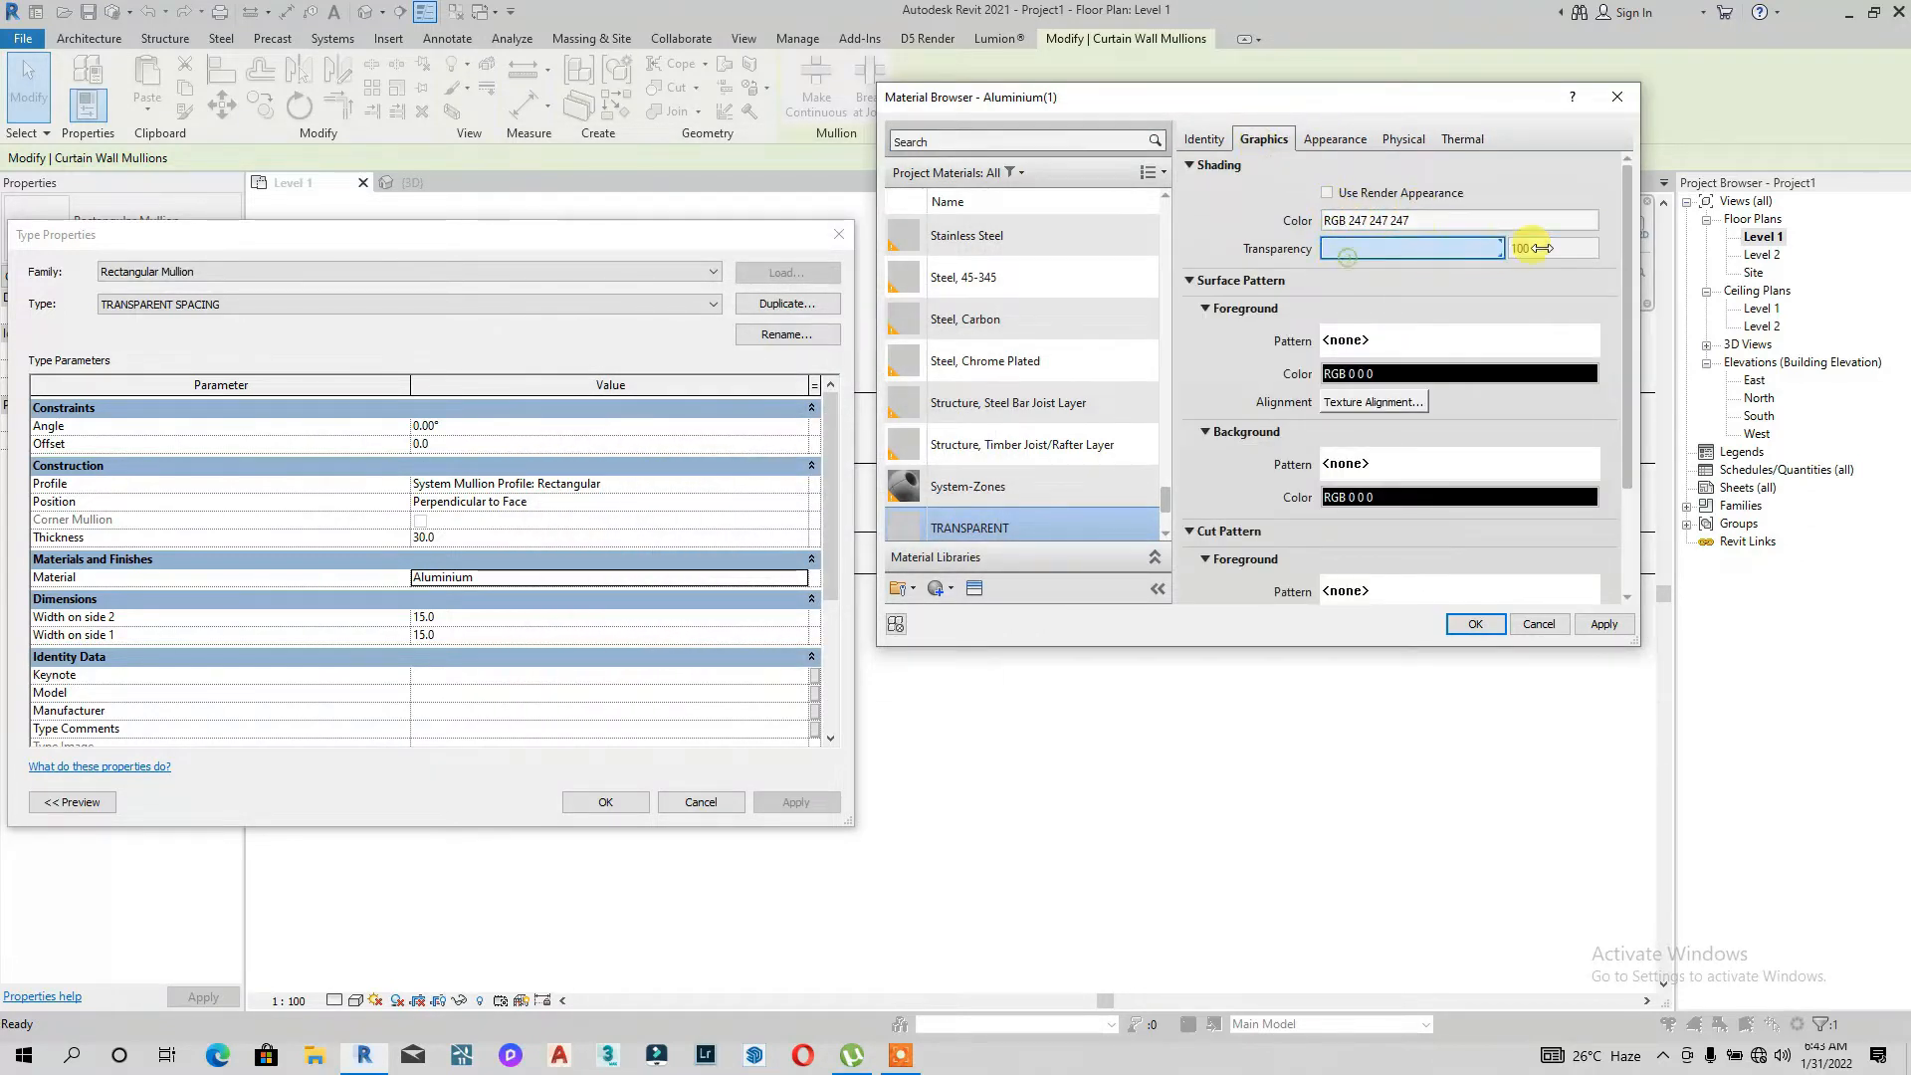
left_click(1595, 624)
left_click(1475, 625)
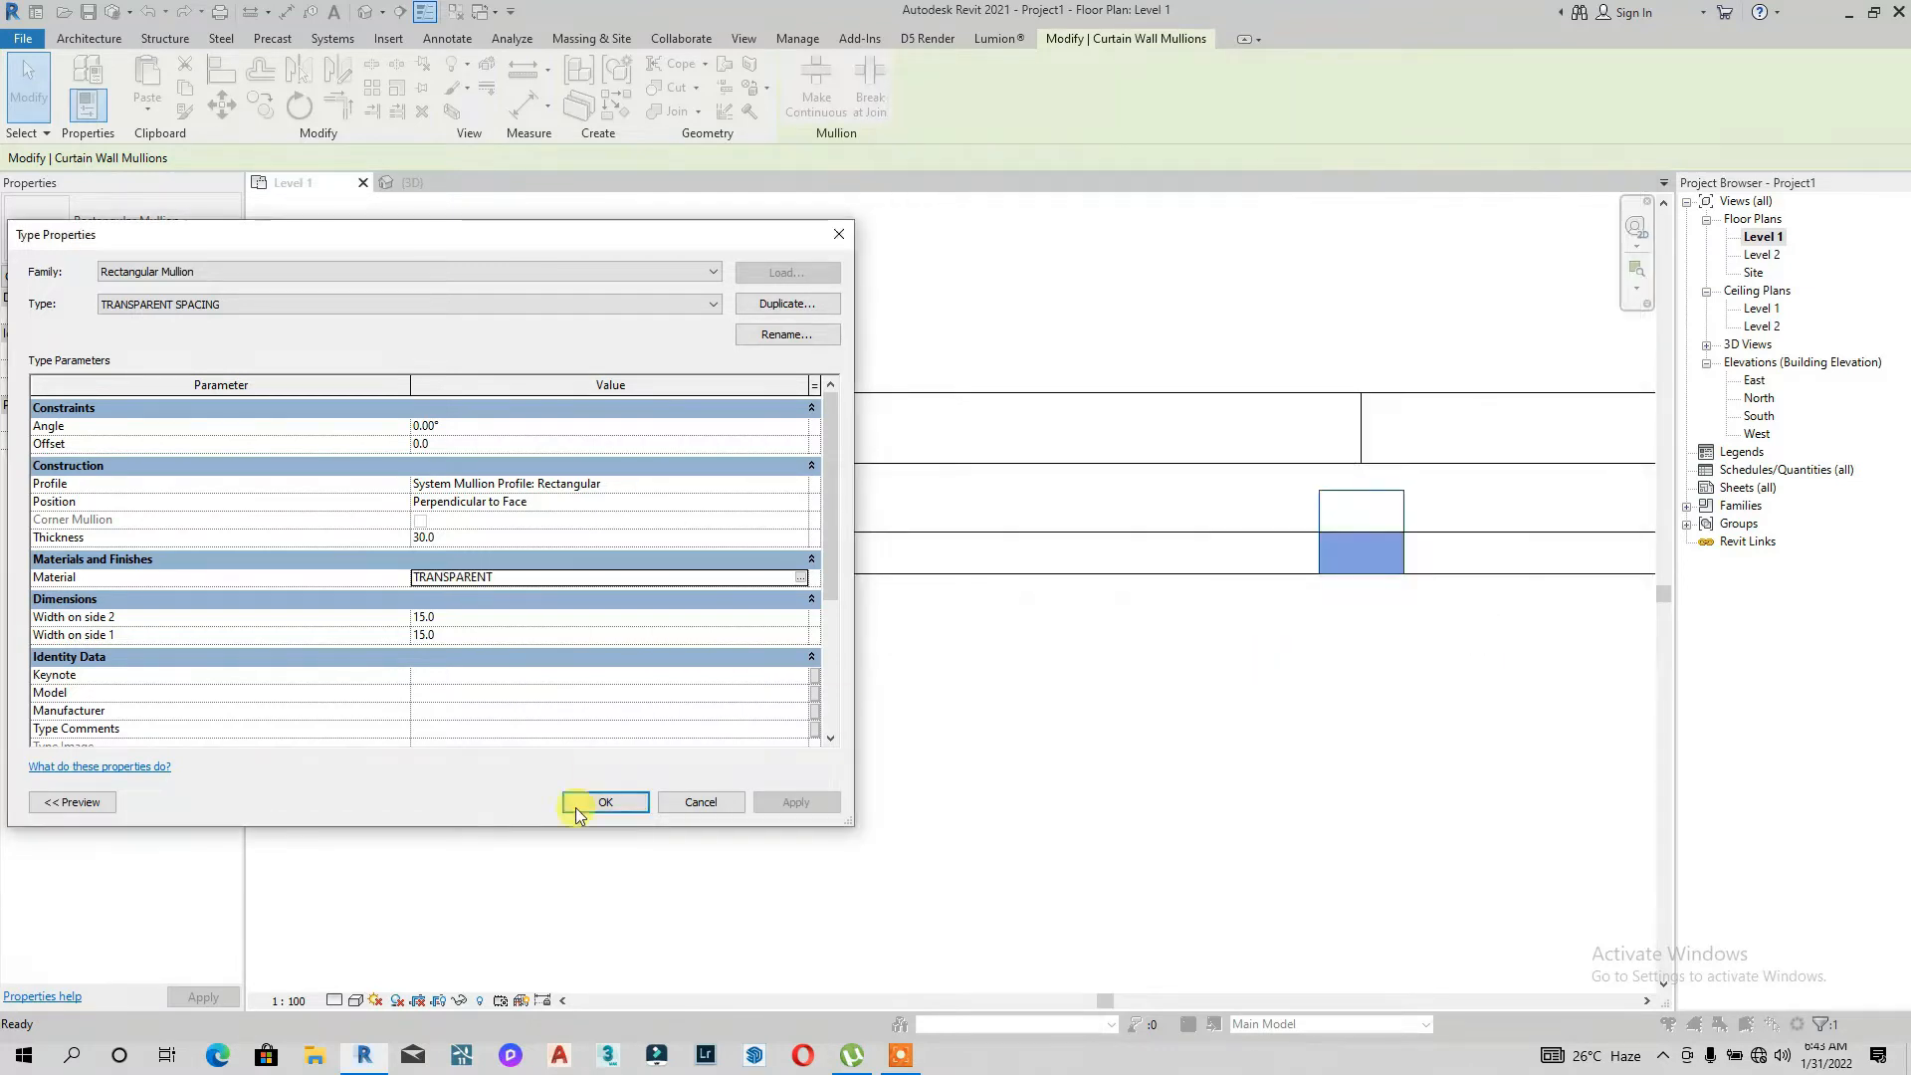
left_click(606, 802)
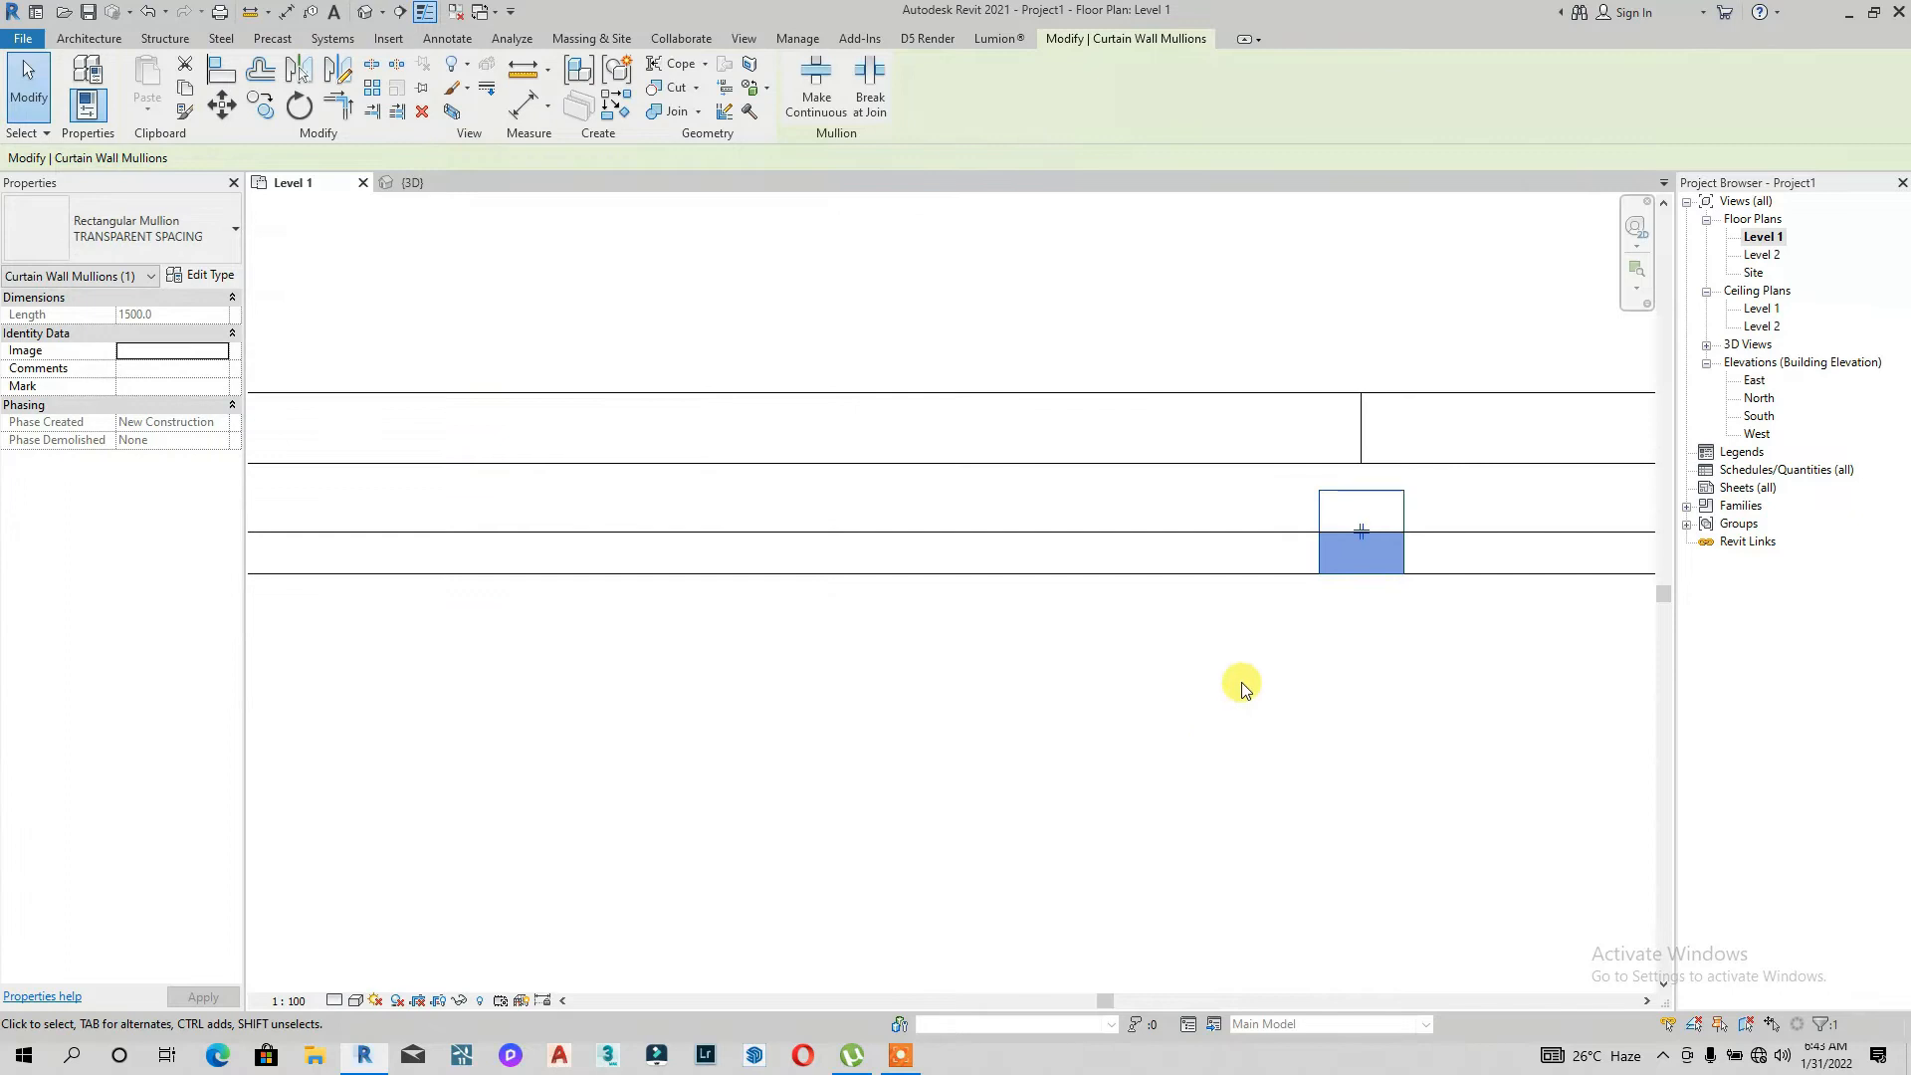
Step: Edit the curtain wall's type and set its vertical mullion interior, border 1 and border 2 types to Rectangular Mullion : TRANSPARENT SPACING
scroll(1065, 653, "down", 3)
scroll(1015, 644, "down", 2)
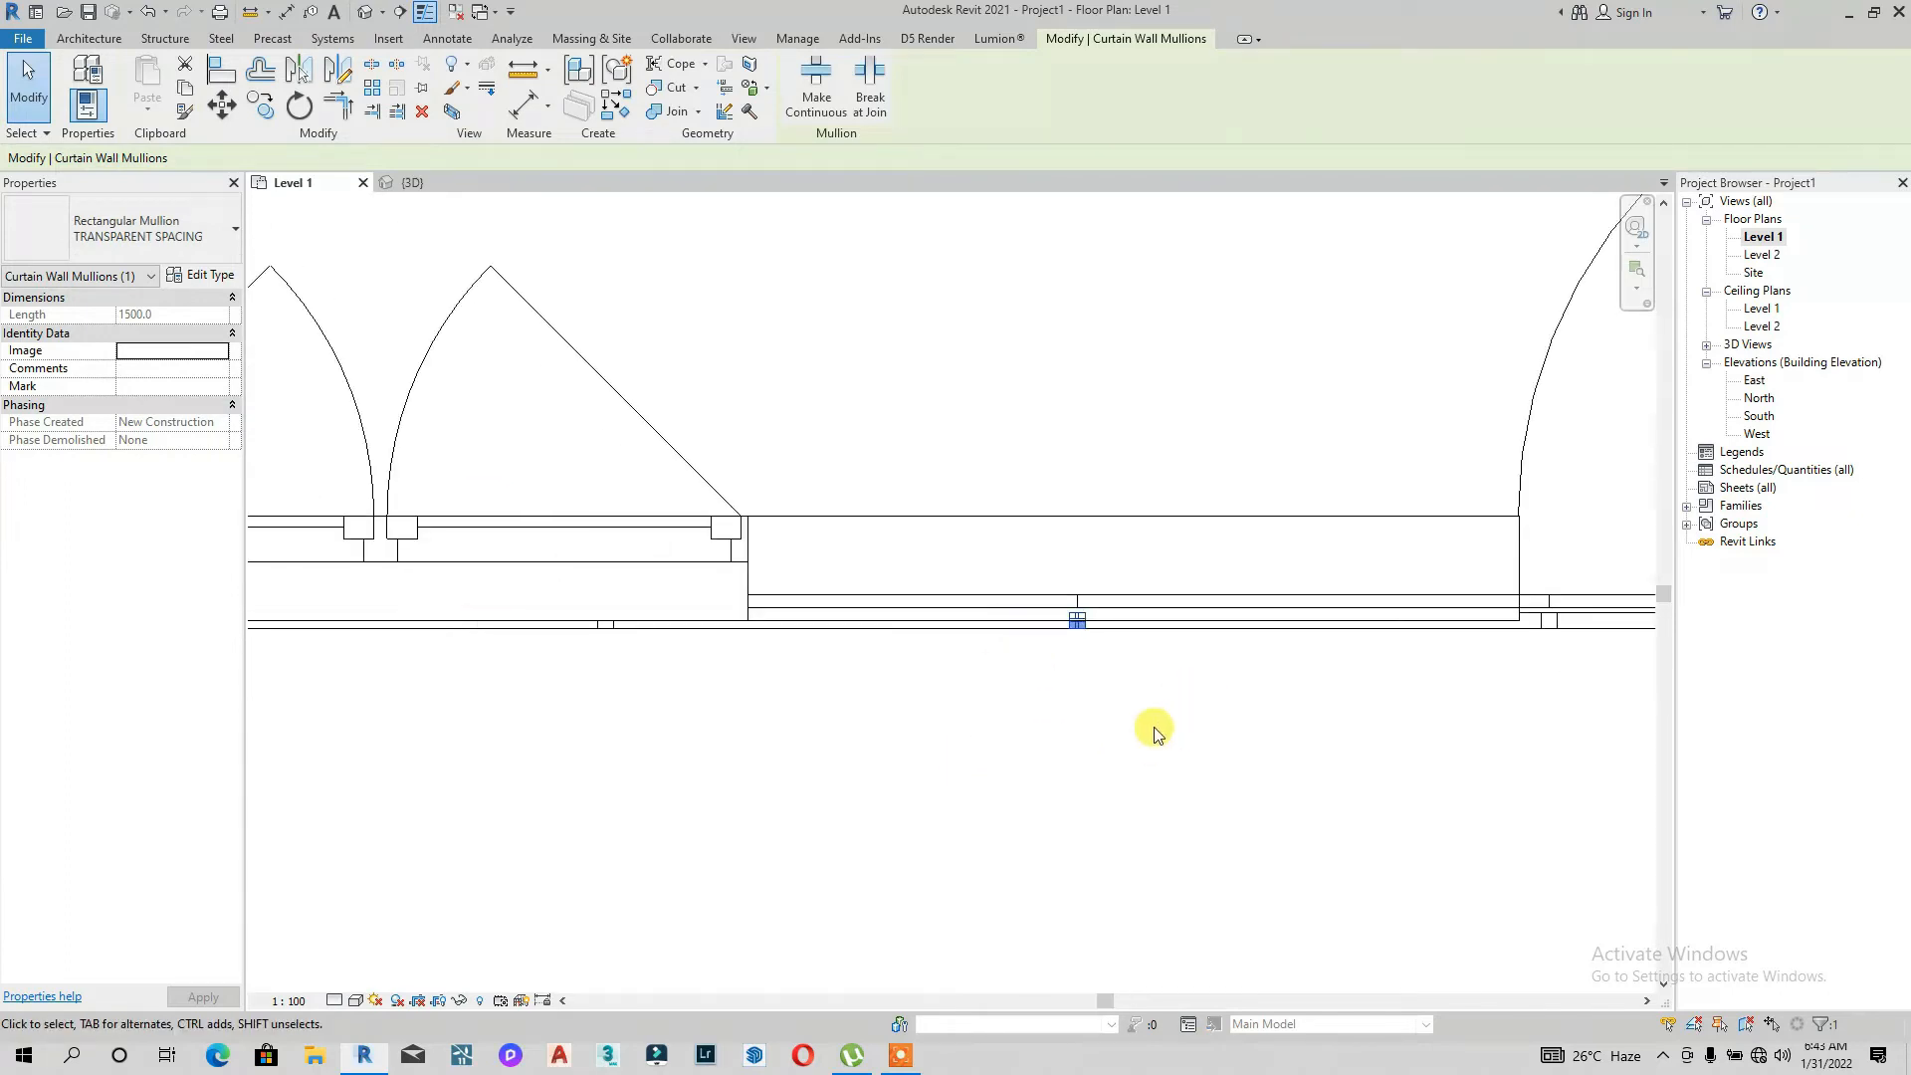
scroll(776, 647, "down", 2)
left_click(853, 737)
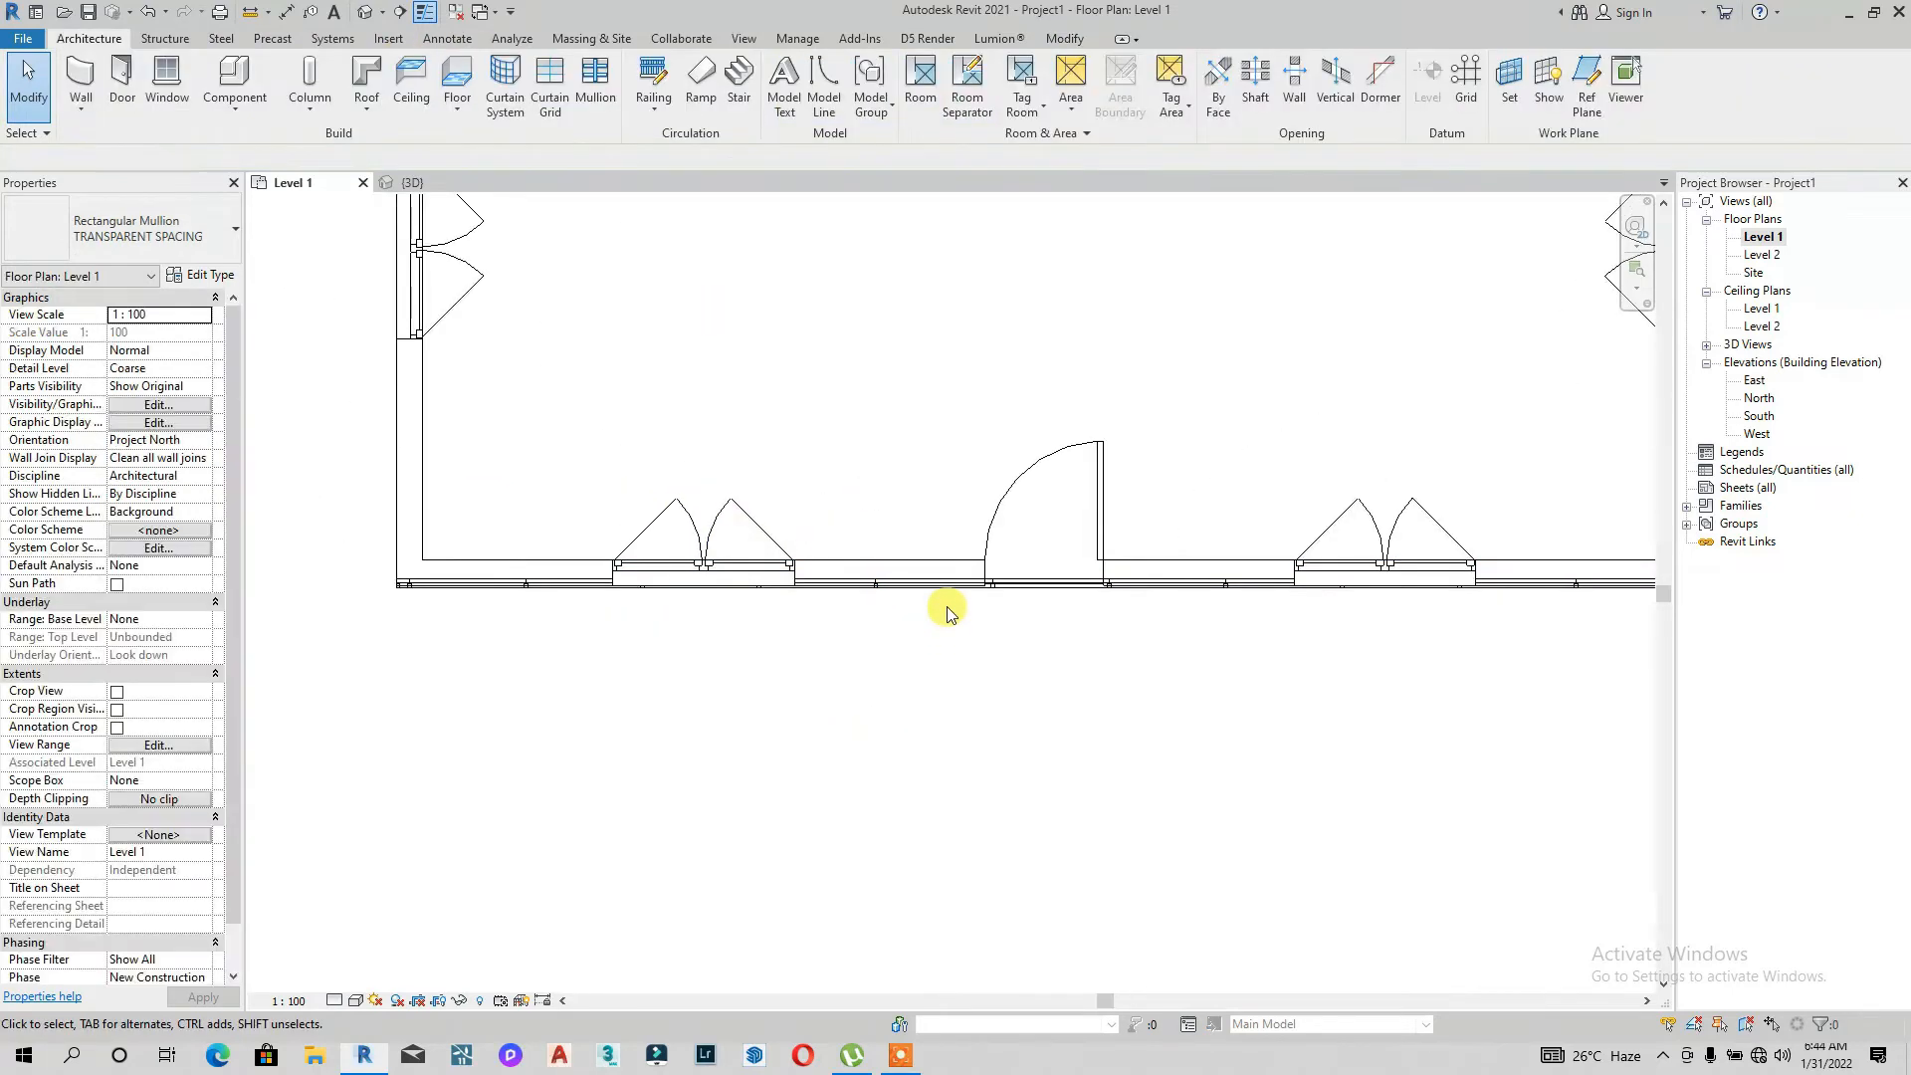
left_click(944, 588)
left_click(211, 274)
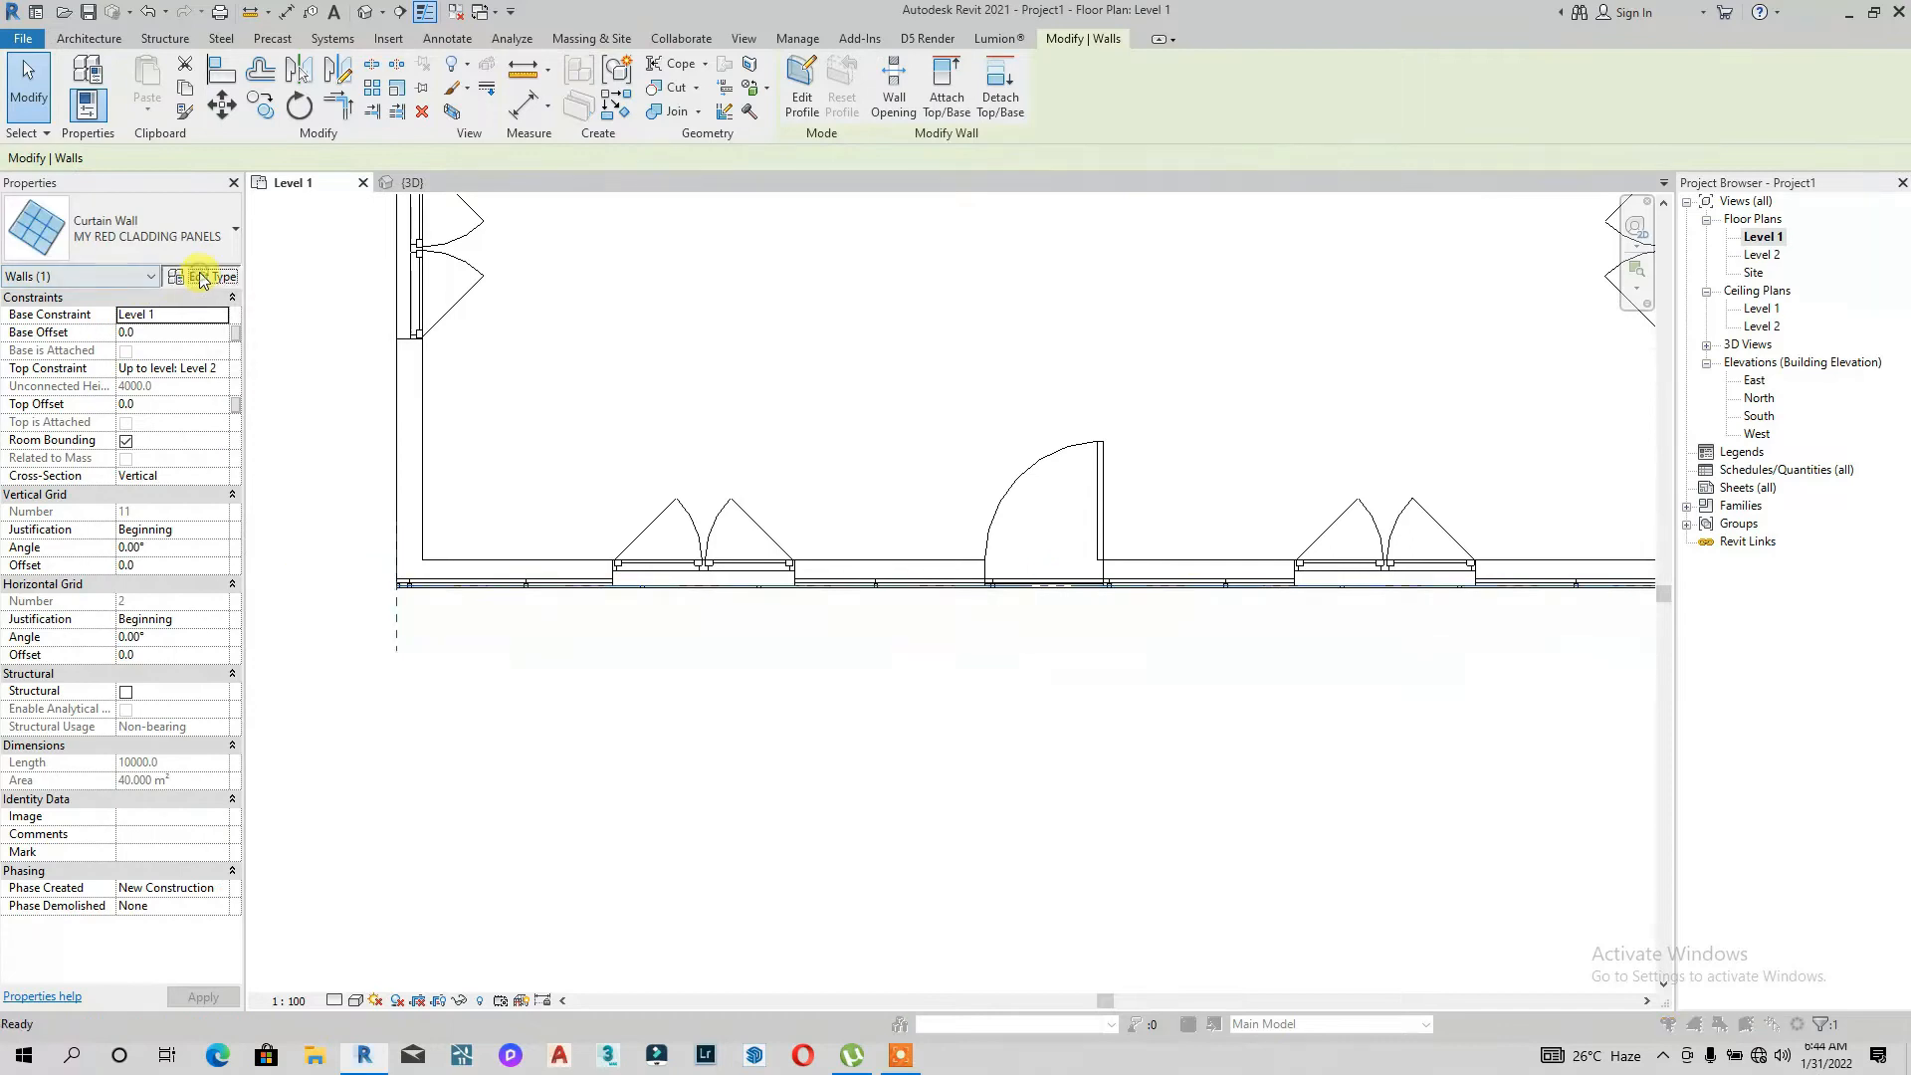
scroll(554, 563, "down", 1)
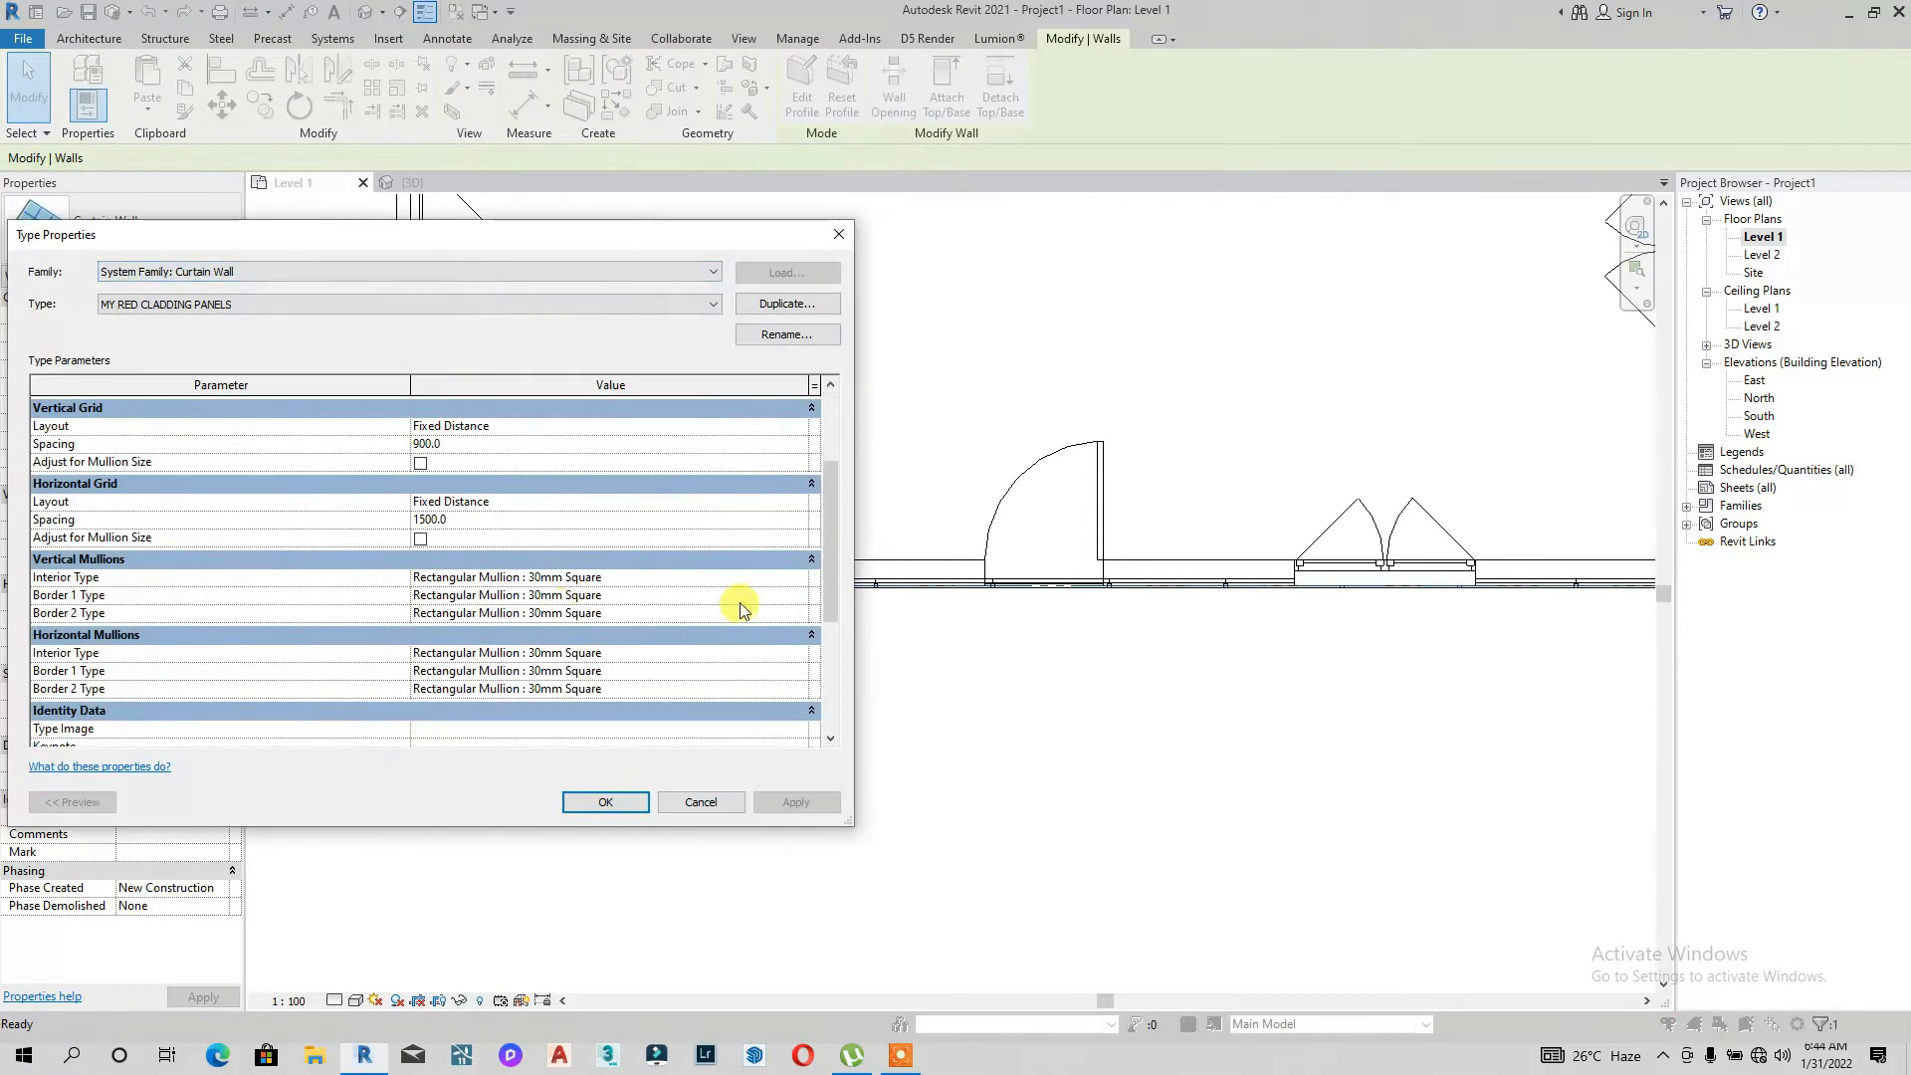
left_click(797, 578)
left_click(799, 577)
left_click(646, 669)
left_click(798, 595)
left_click(798, 595)
left_click(642, 659)
left_click(798, 613)
left_click(798, 613)
left_click(601, 691)
Step: Set the horizontal mullion interior, border 1 and border 2 types to Rectangular Mullion : TRANSPARENT SPACING and confirm the type
scroll(692, 685, "down", 2)
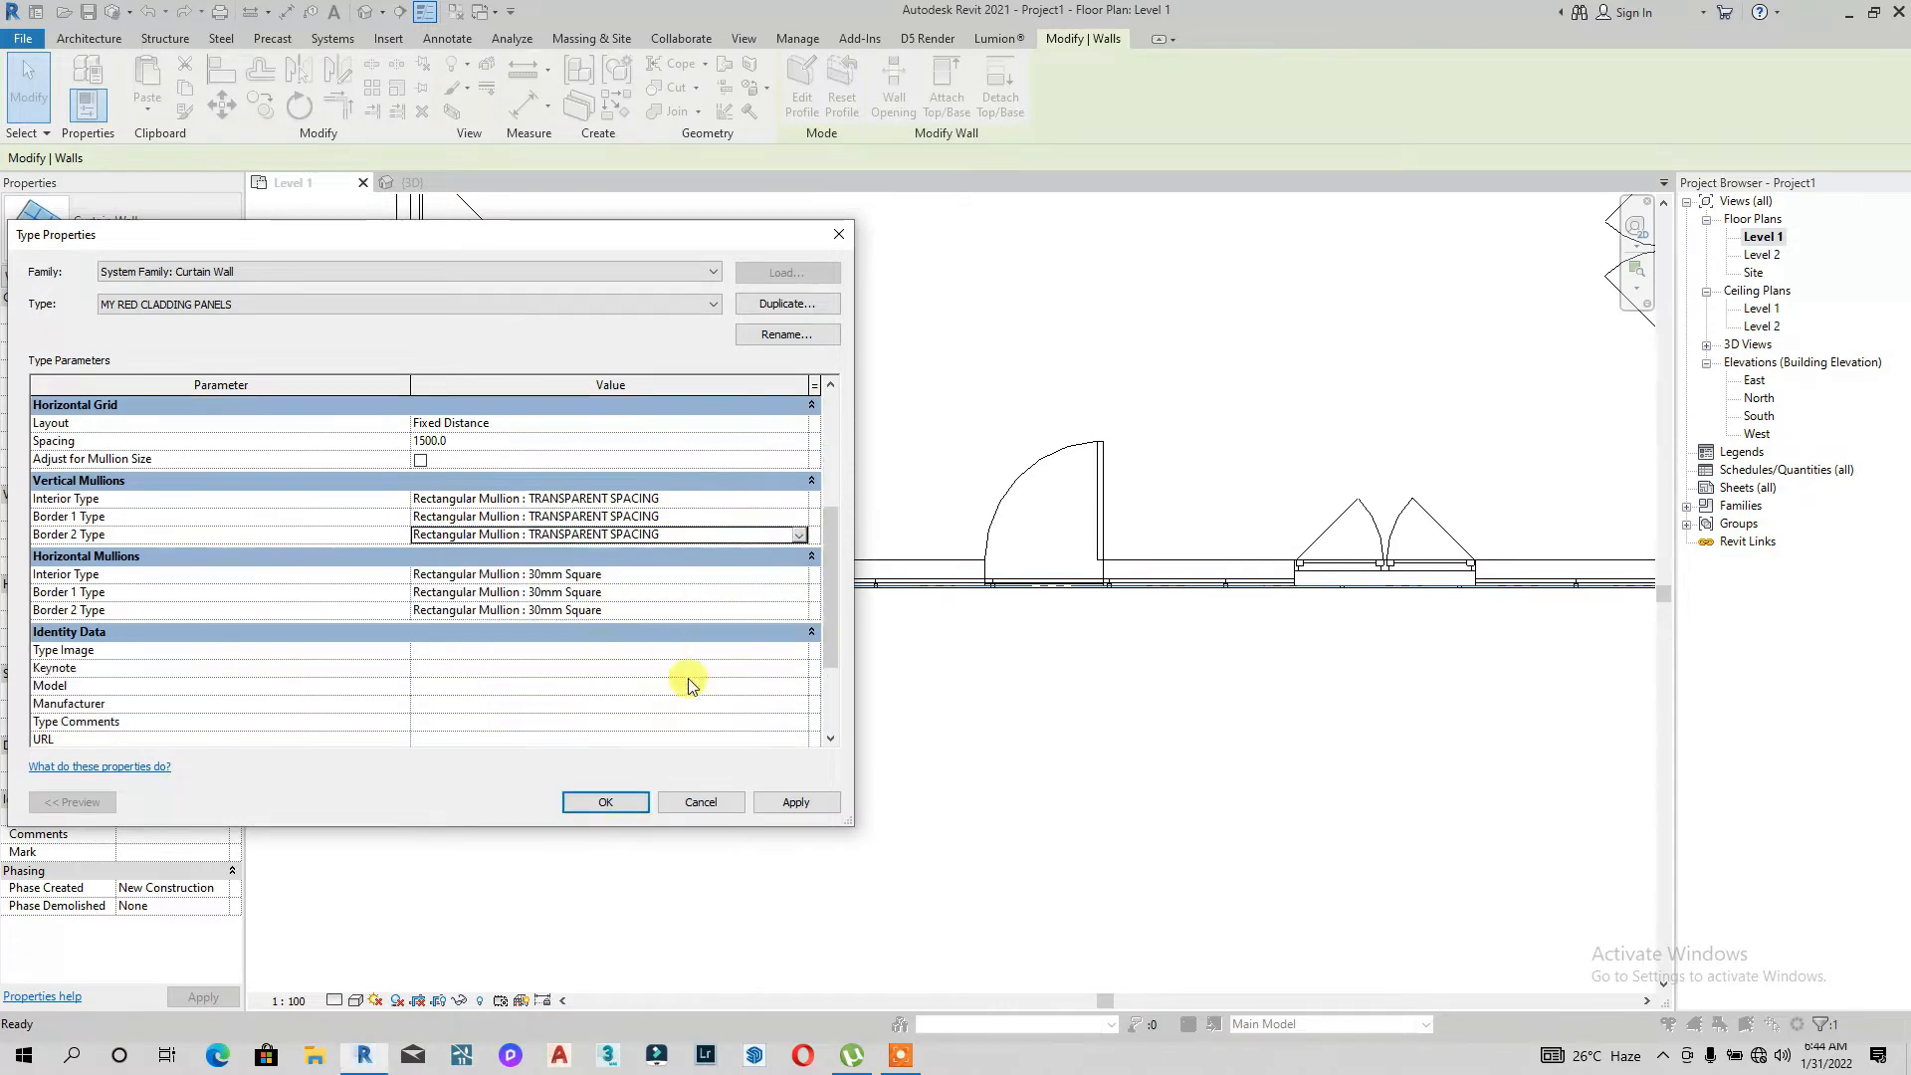
left_click(798, 575)
left_click(798, 575)
left_click(625, 661)
left_click(796, 595)
left_click(796, 595)
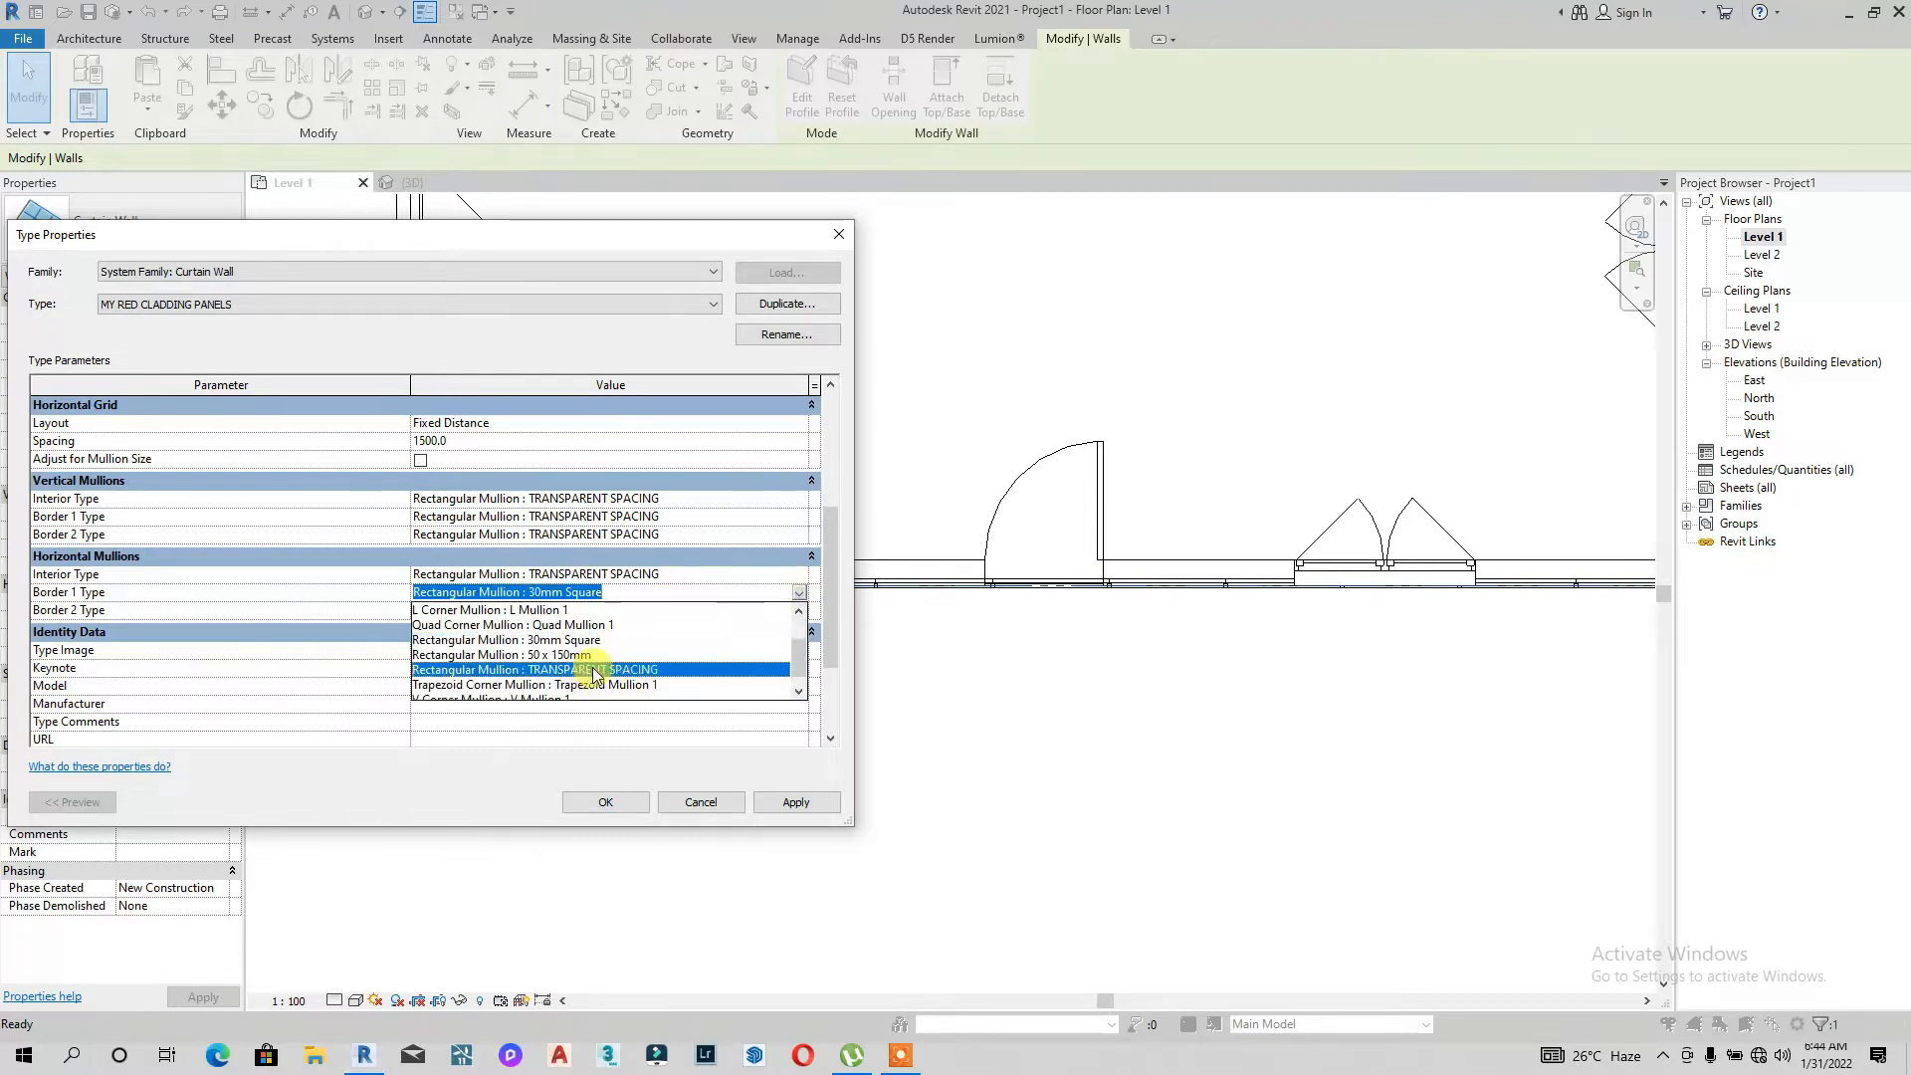
left_click(594, 669)
left_click(798, 610)
left_click(798, 610)
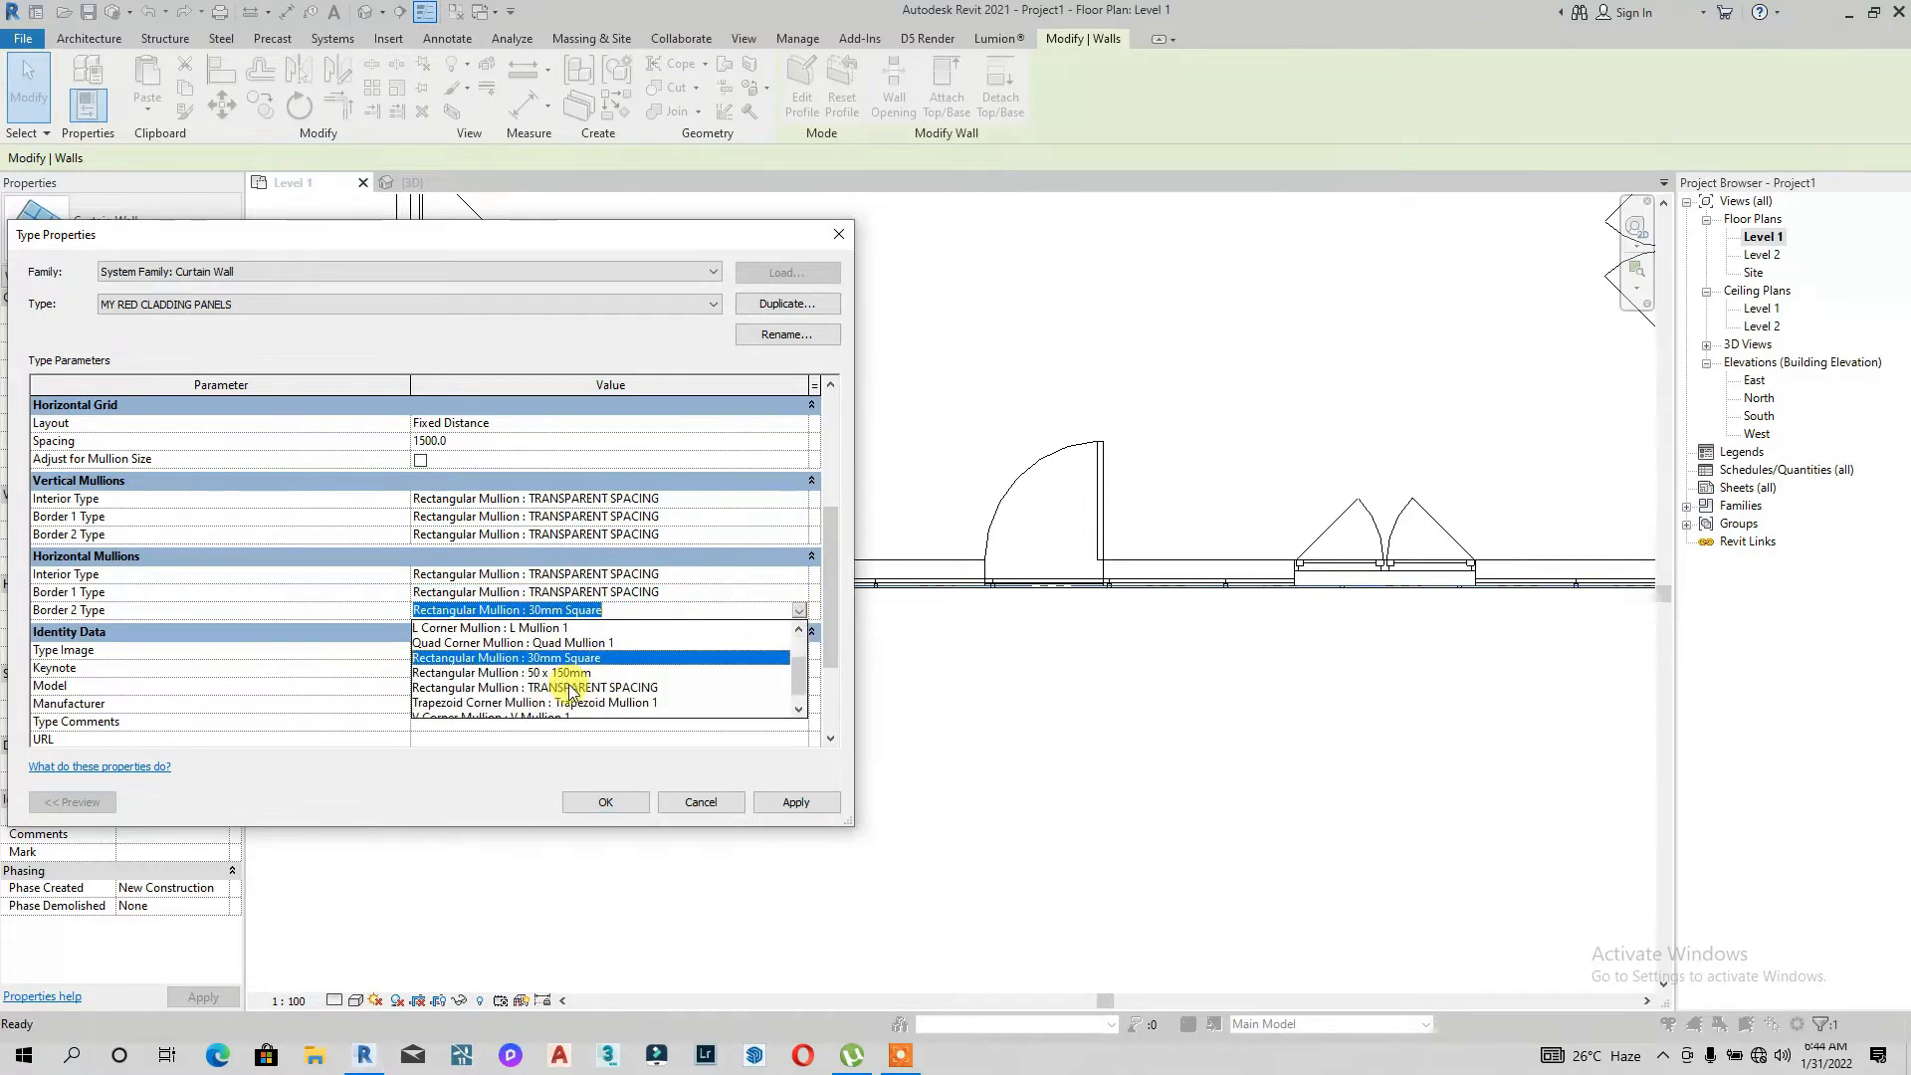
left_click(572, 688)
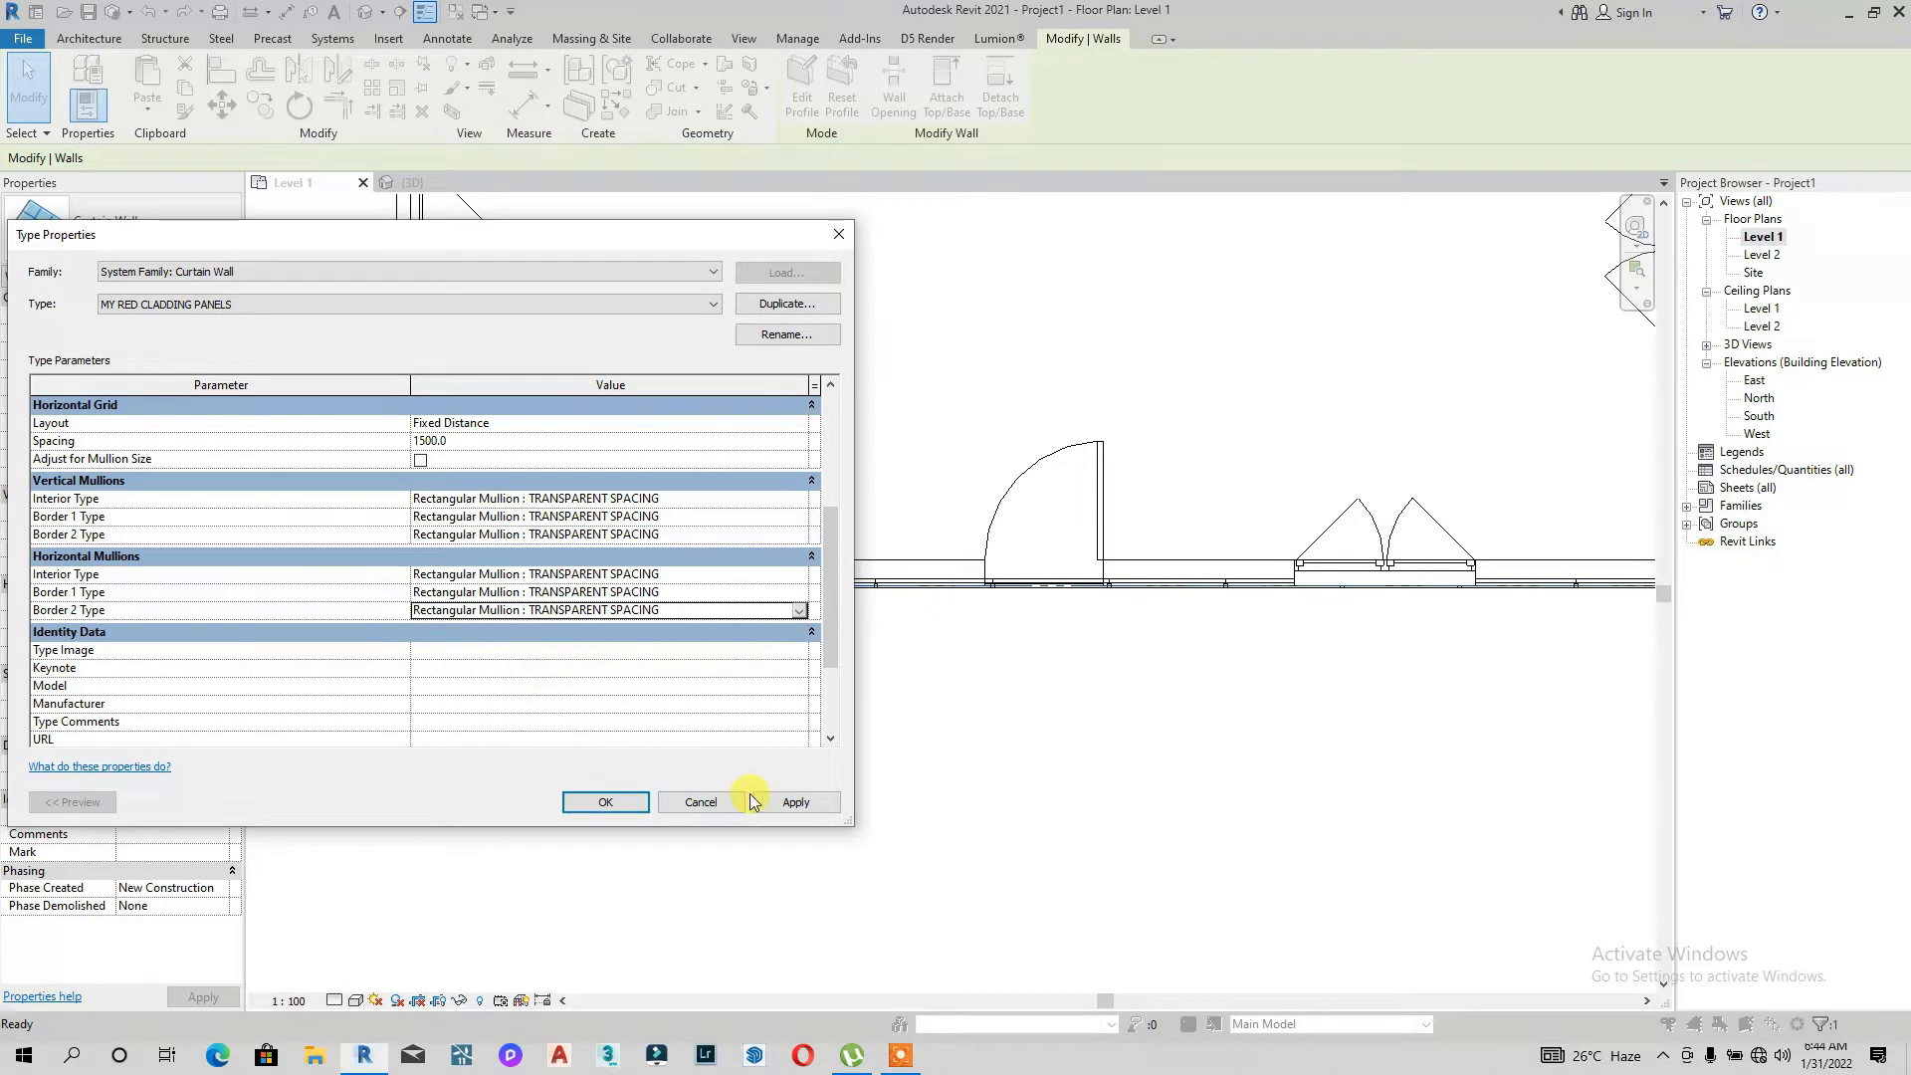
left_click(606, 802)
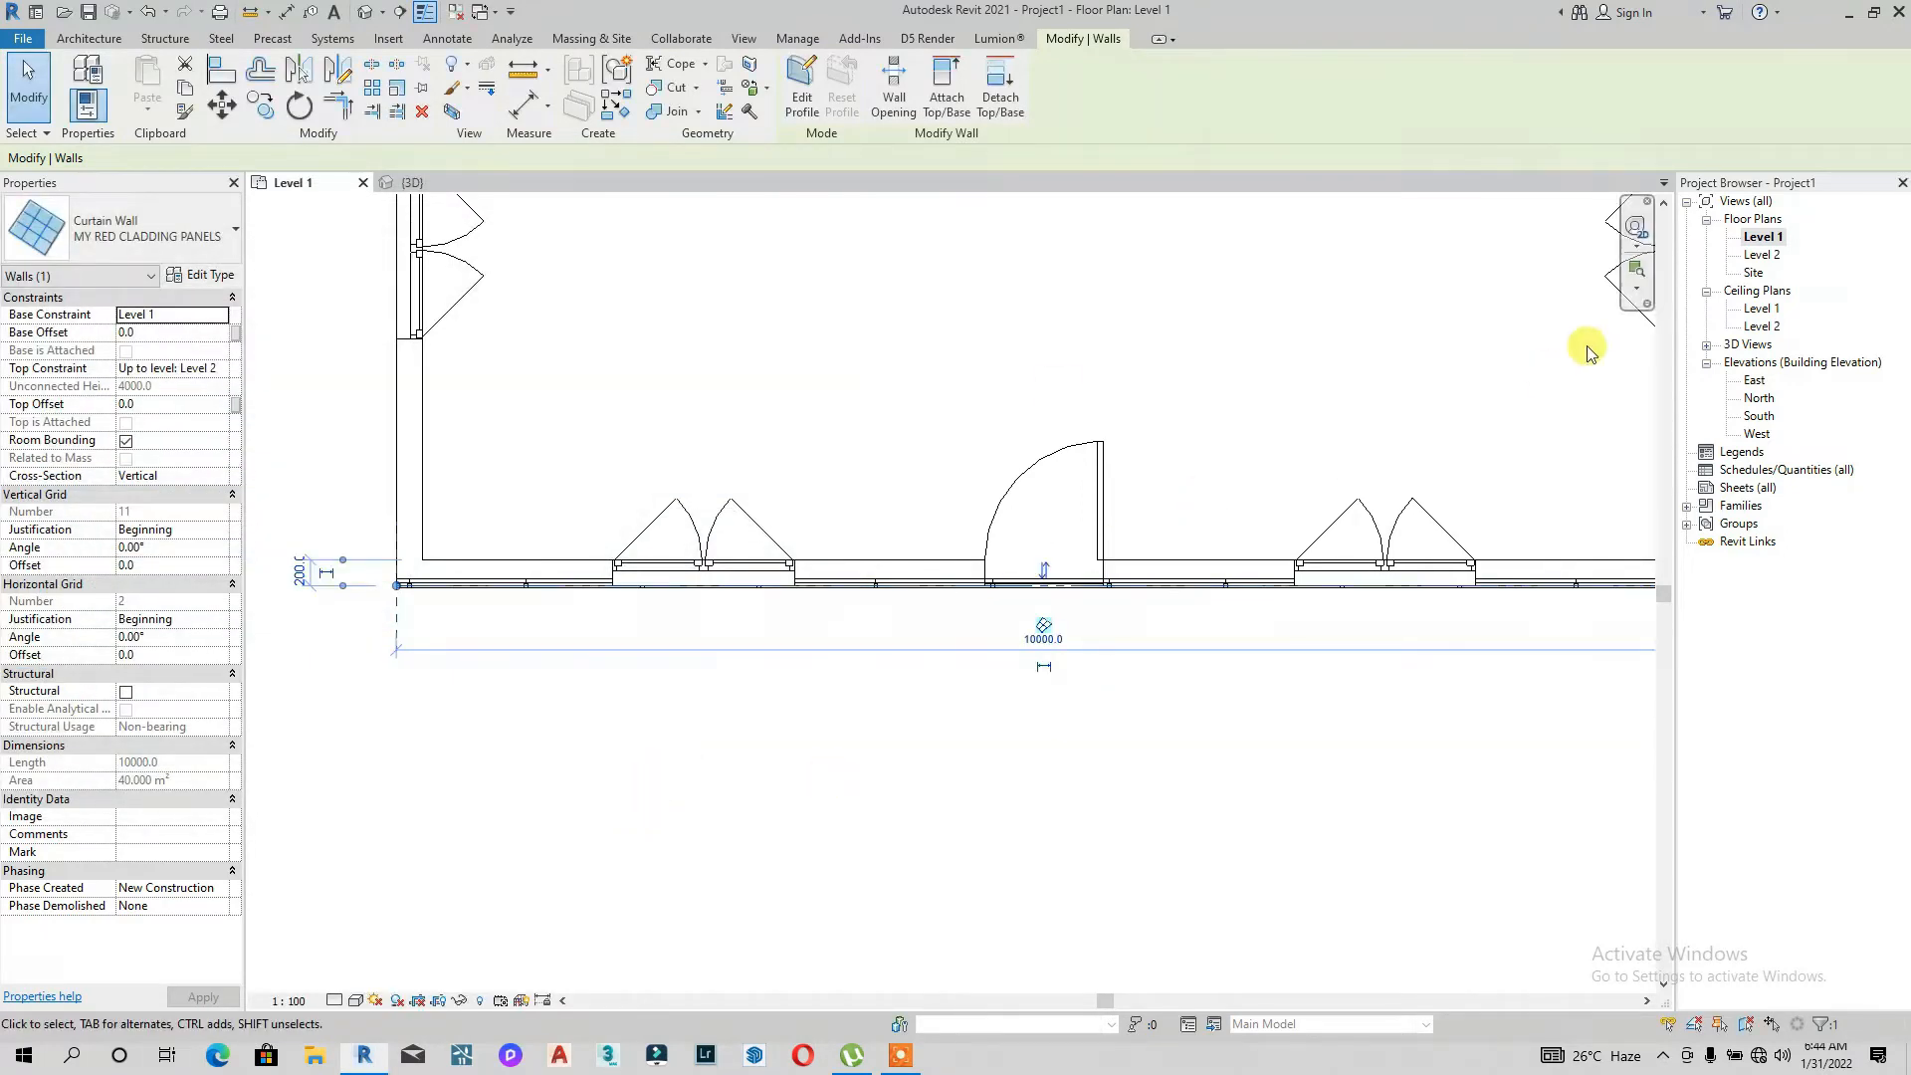
Step: Inspect the cladding's mullions in the 3D view from an angle and from the front
left_click(365, 14)
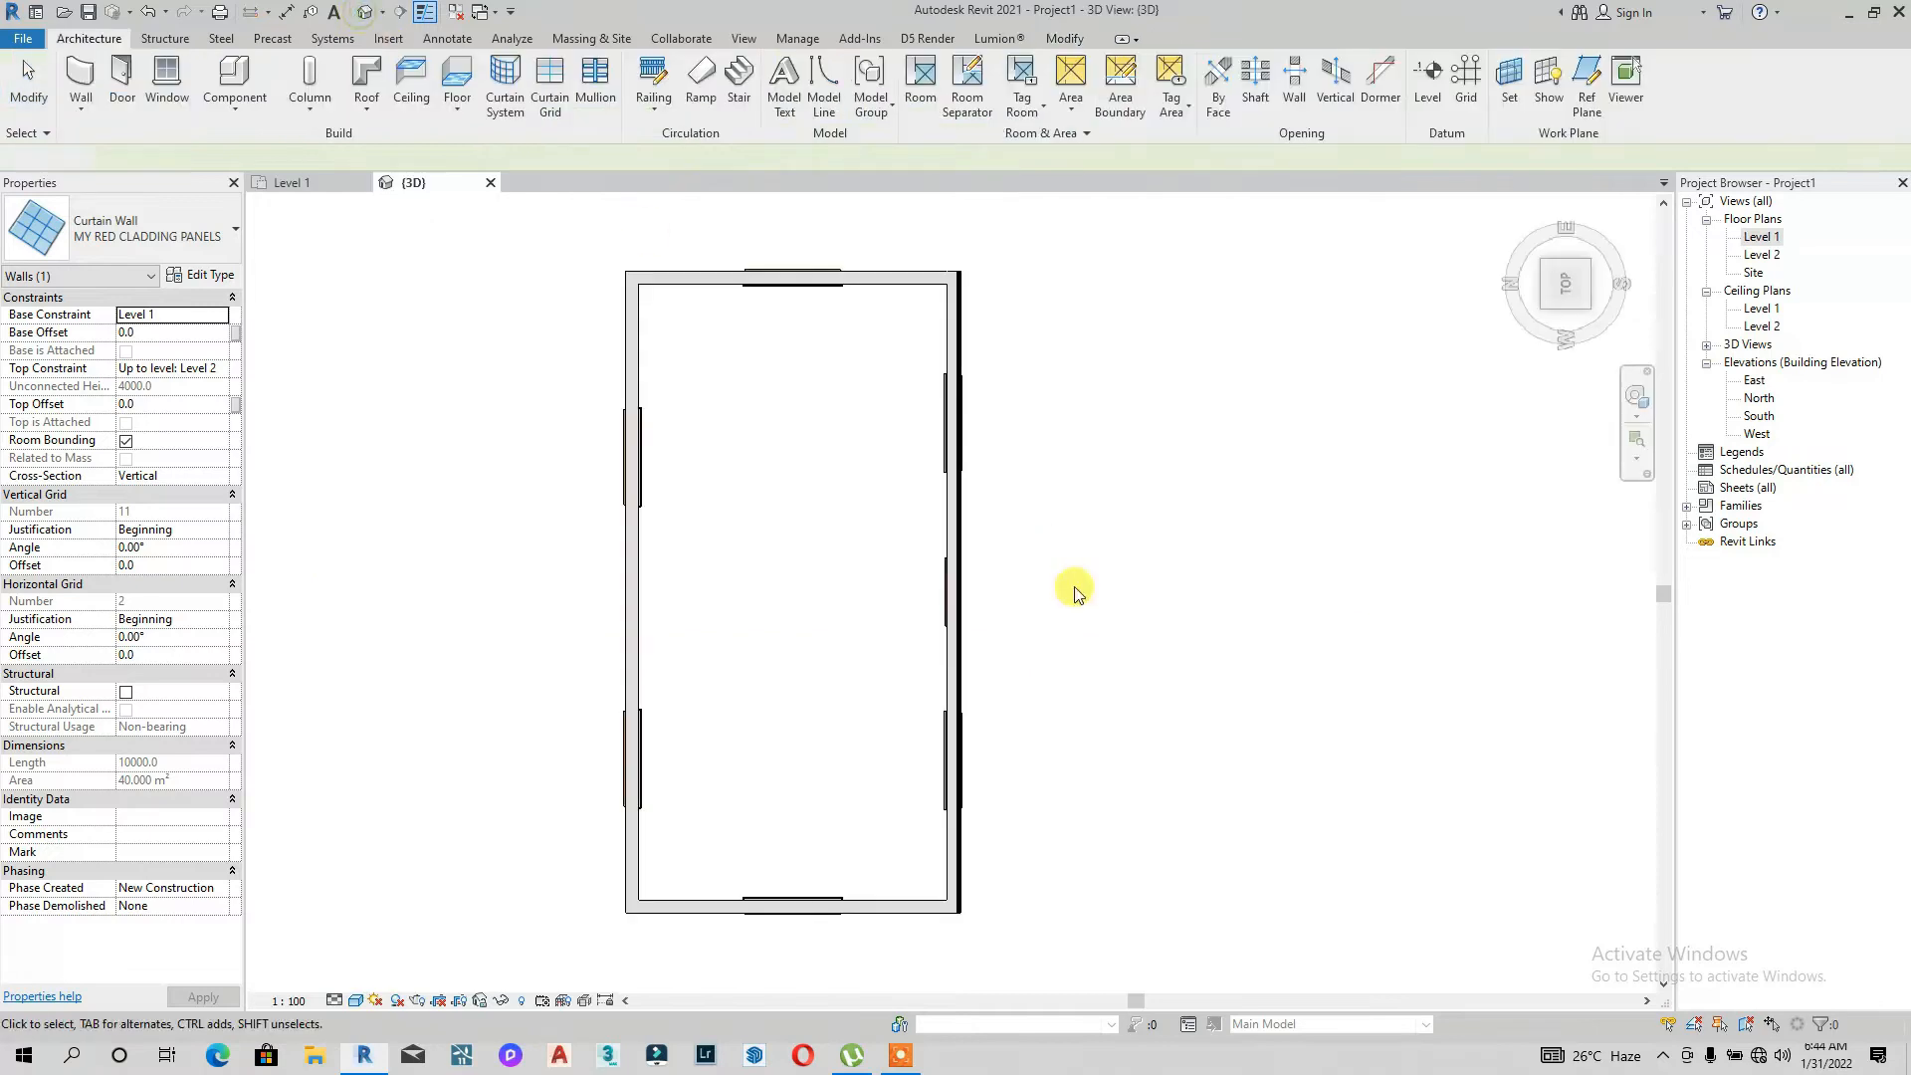
left_click(1556, 267)
scroll(791, 658, "up", 8)
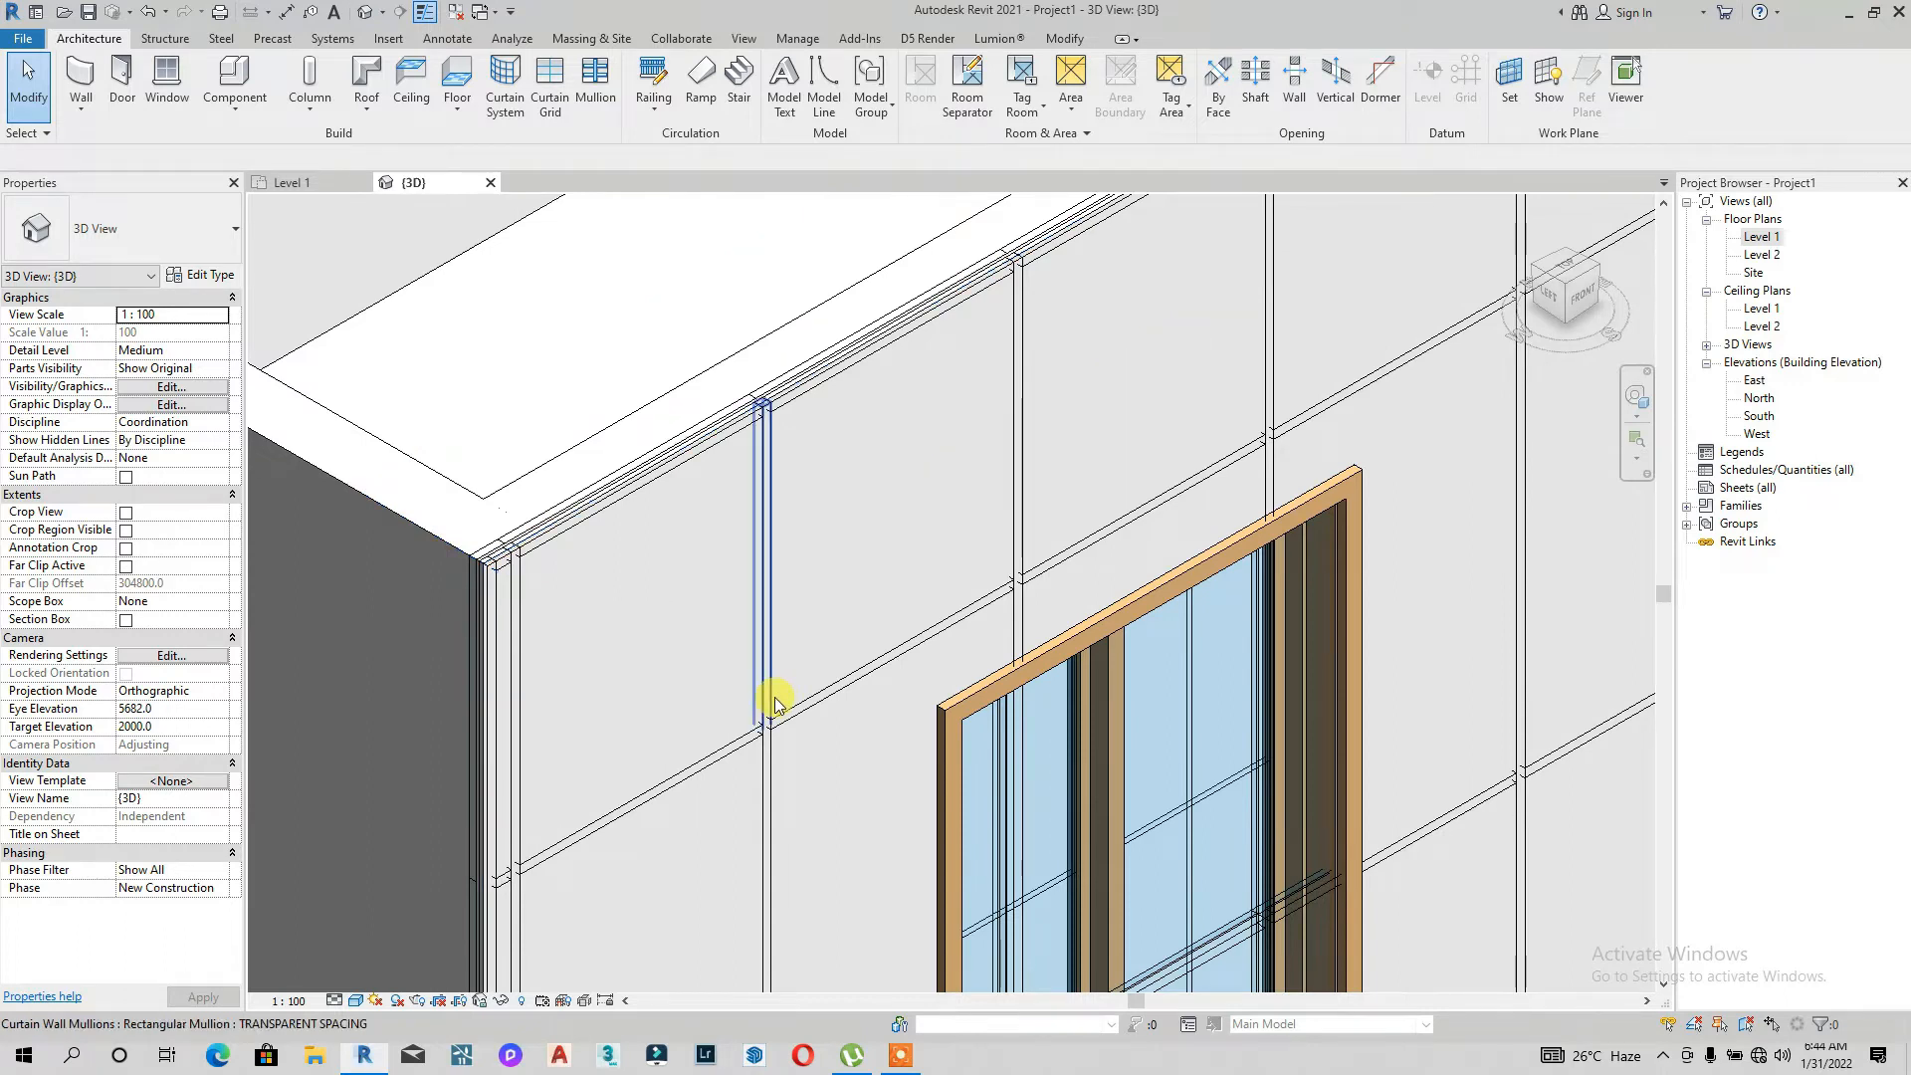
scroll(775, 711, "up", 3)
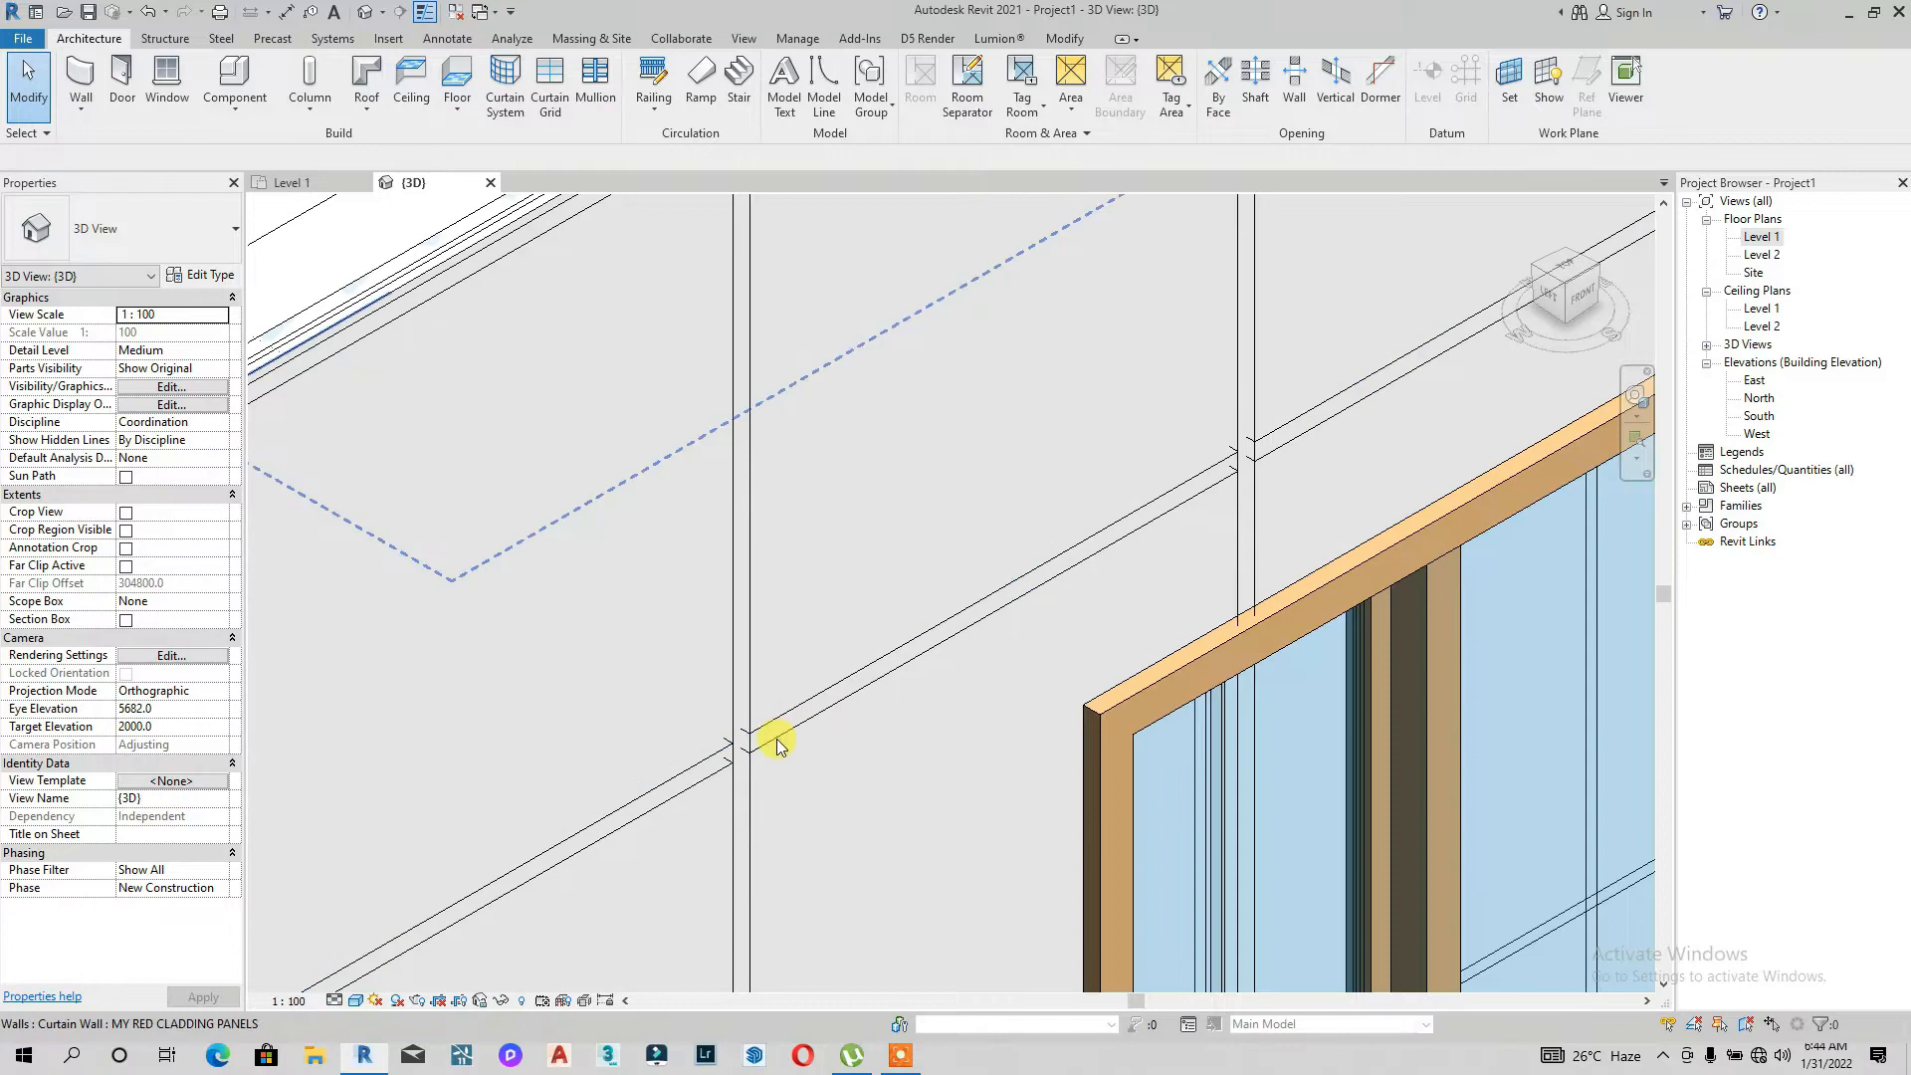
scroll(770, 702, "down", 3)
left_click(1584, 297)
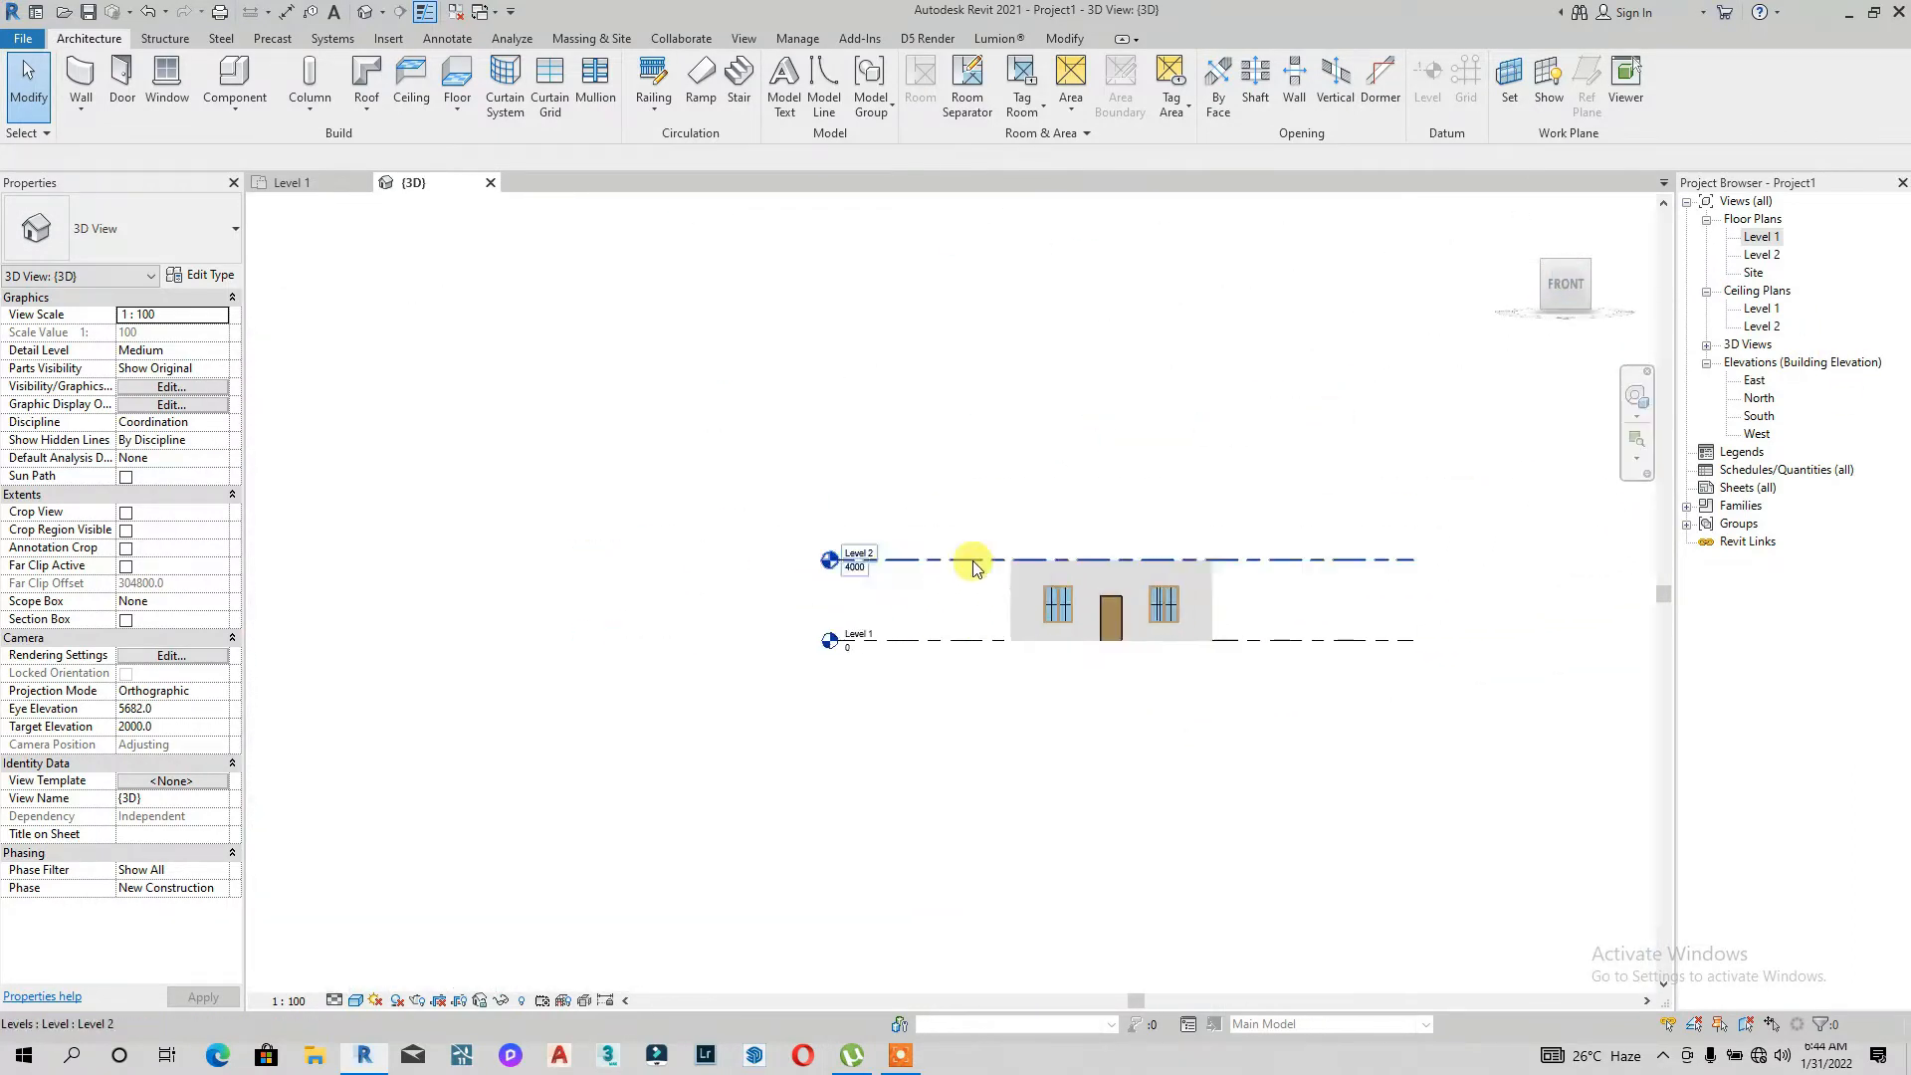
scroll(956, 562, "up", 6)
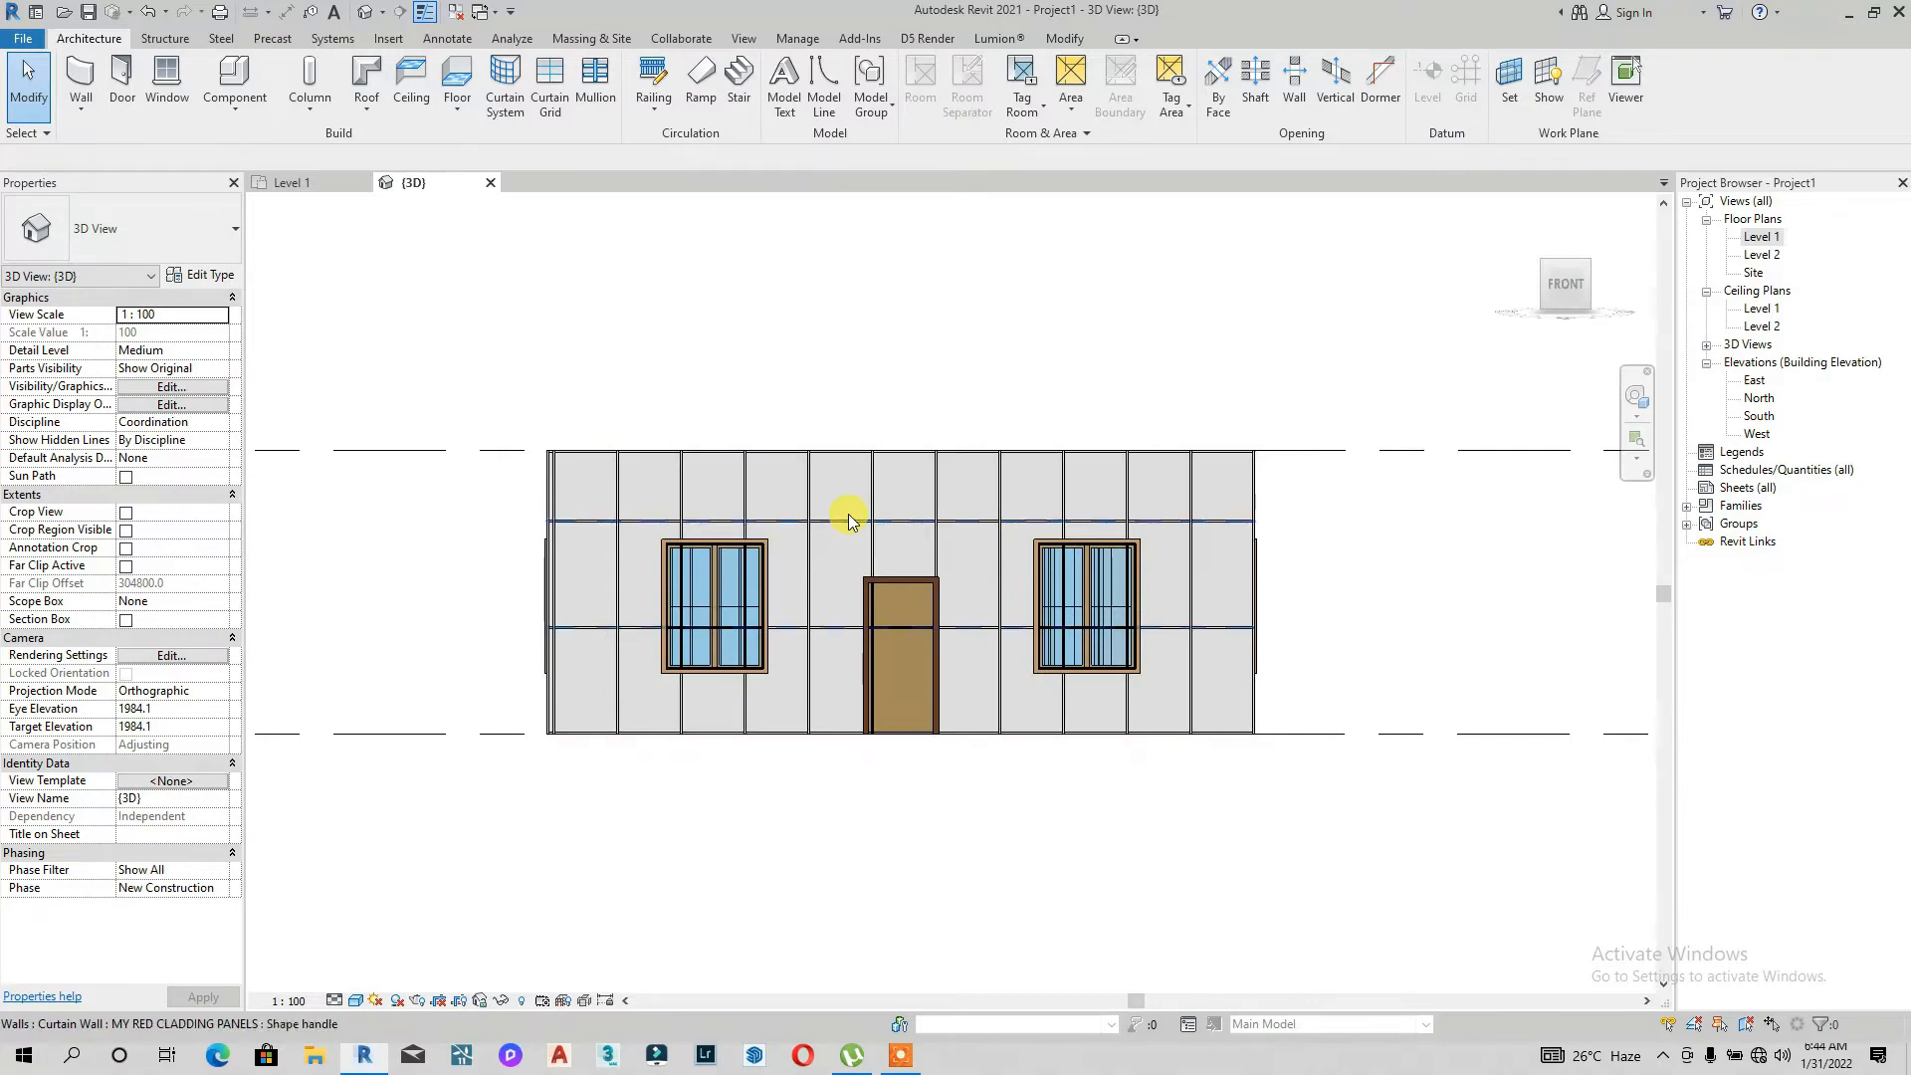
scroll(841, 519, "up", 3)
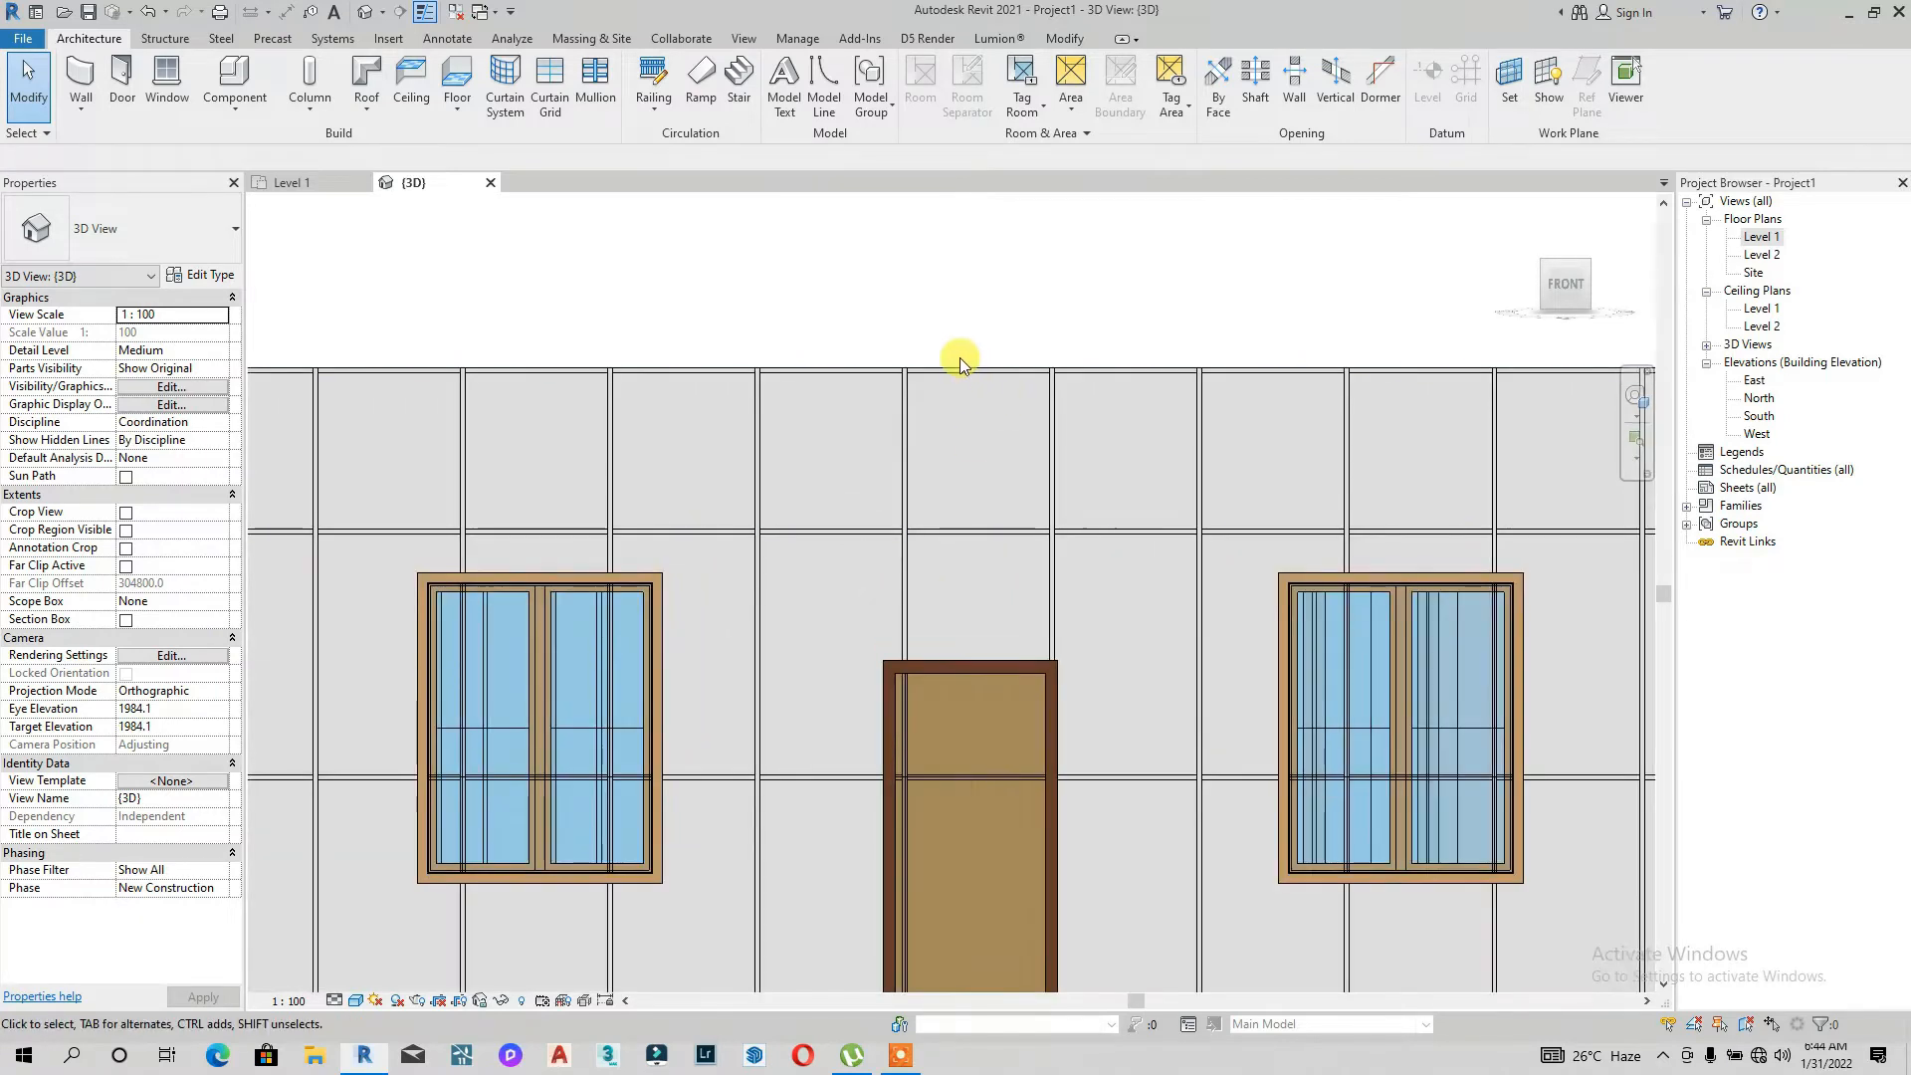
double_click(1757, 239)
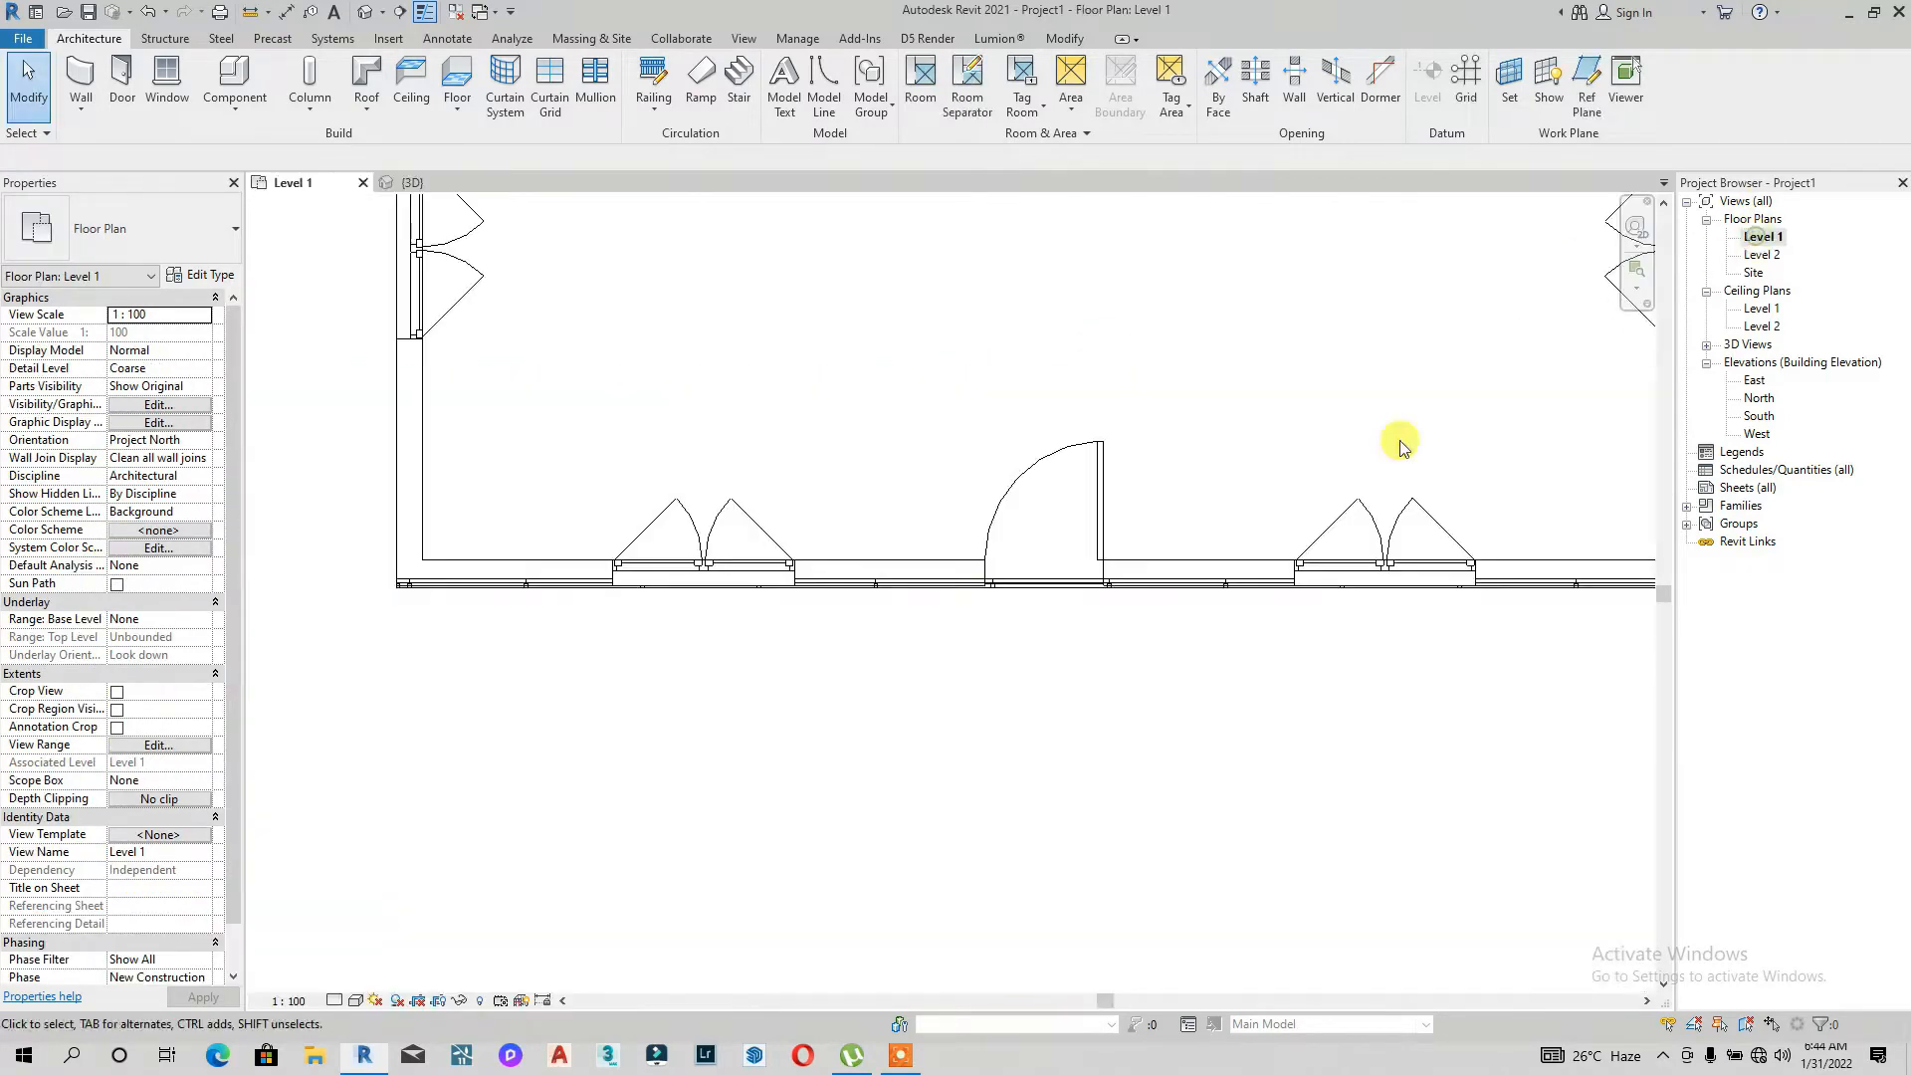
left_click(806, 584)
left_click(1047, 572)
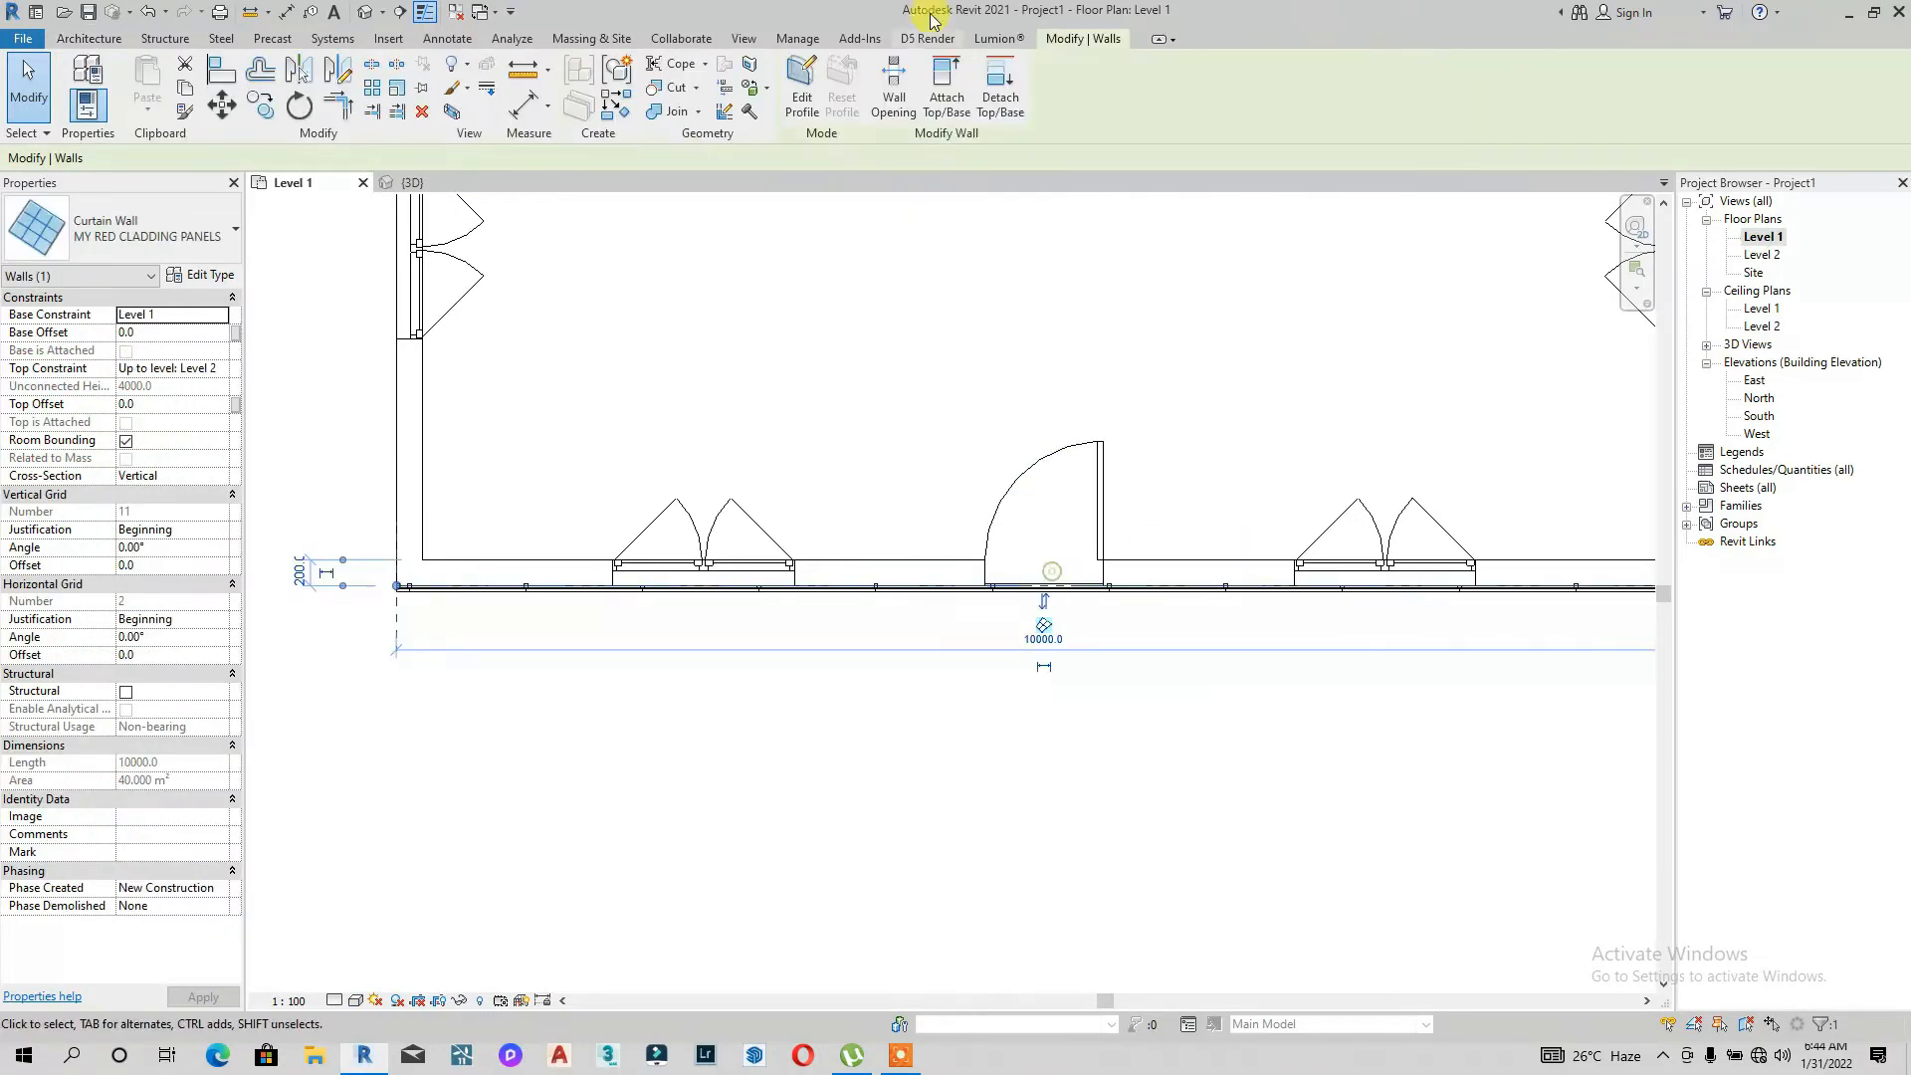
left_click(377, 19)
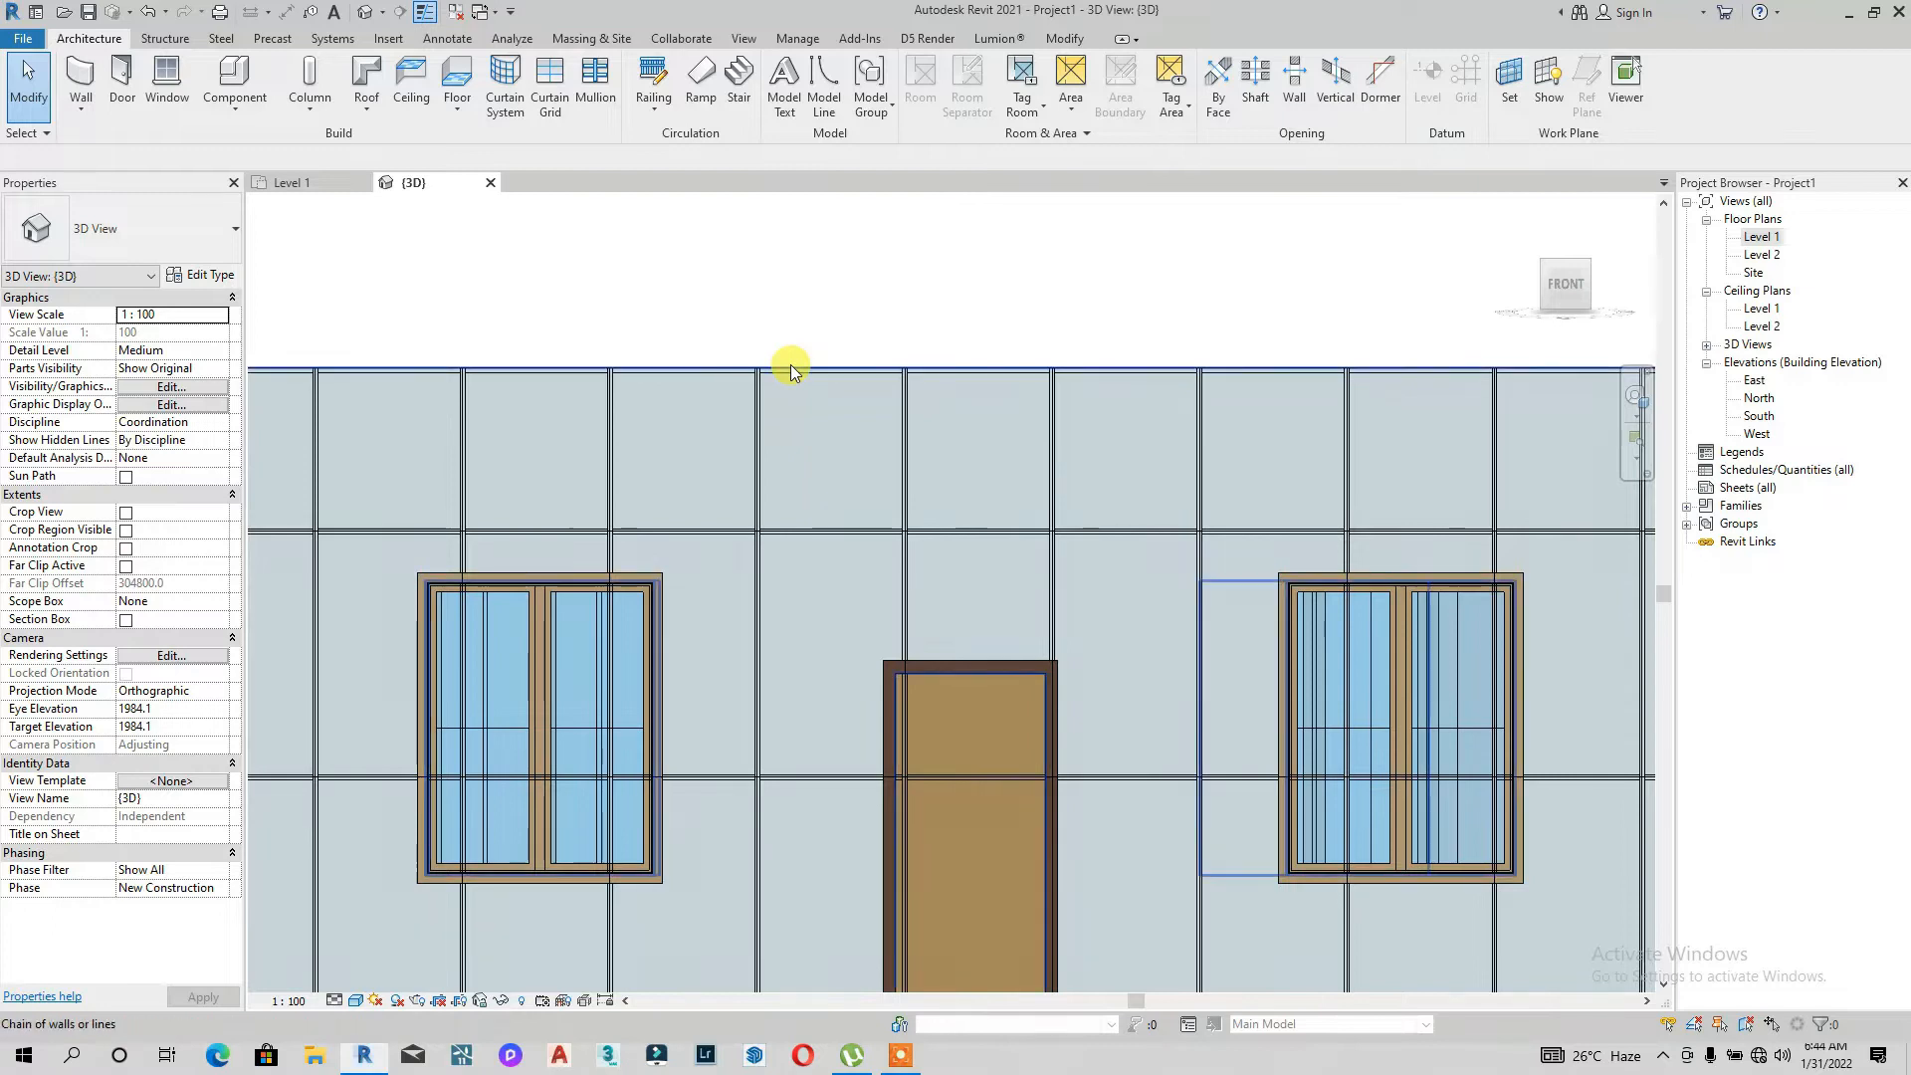
Step: Select a single curtain panel and duplicate its type as MY RED CLADDING PANEL
key("Tab")
key("Tab")
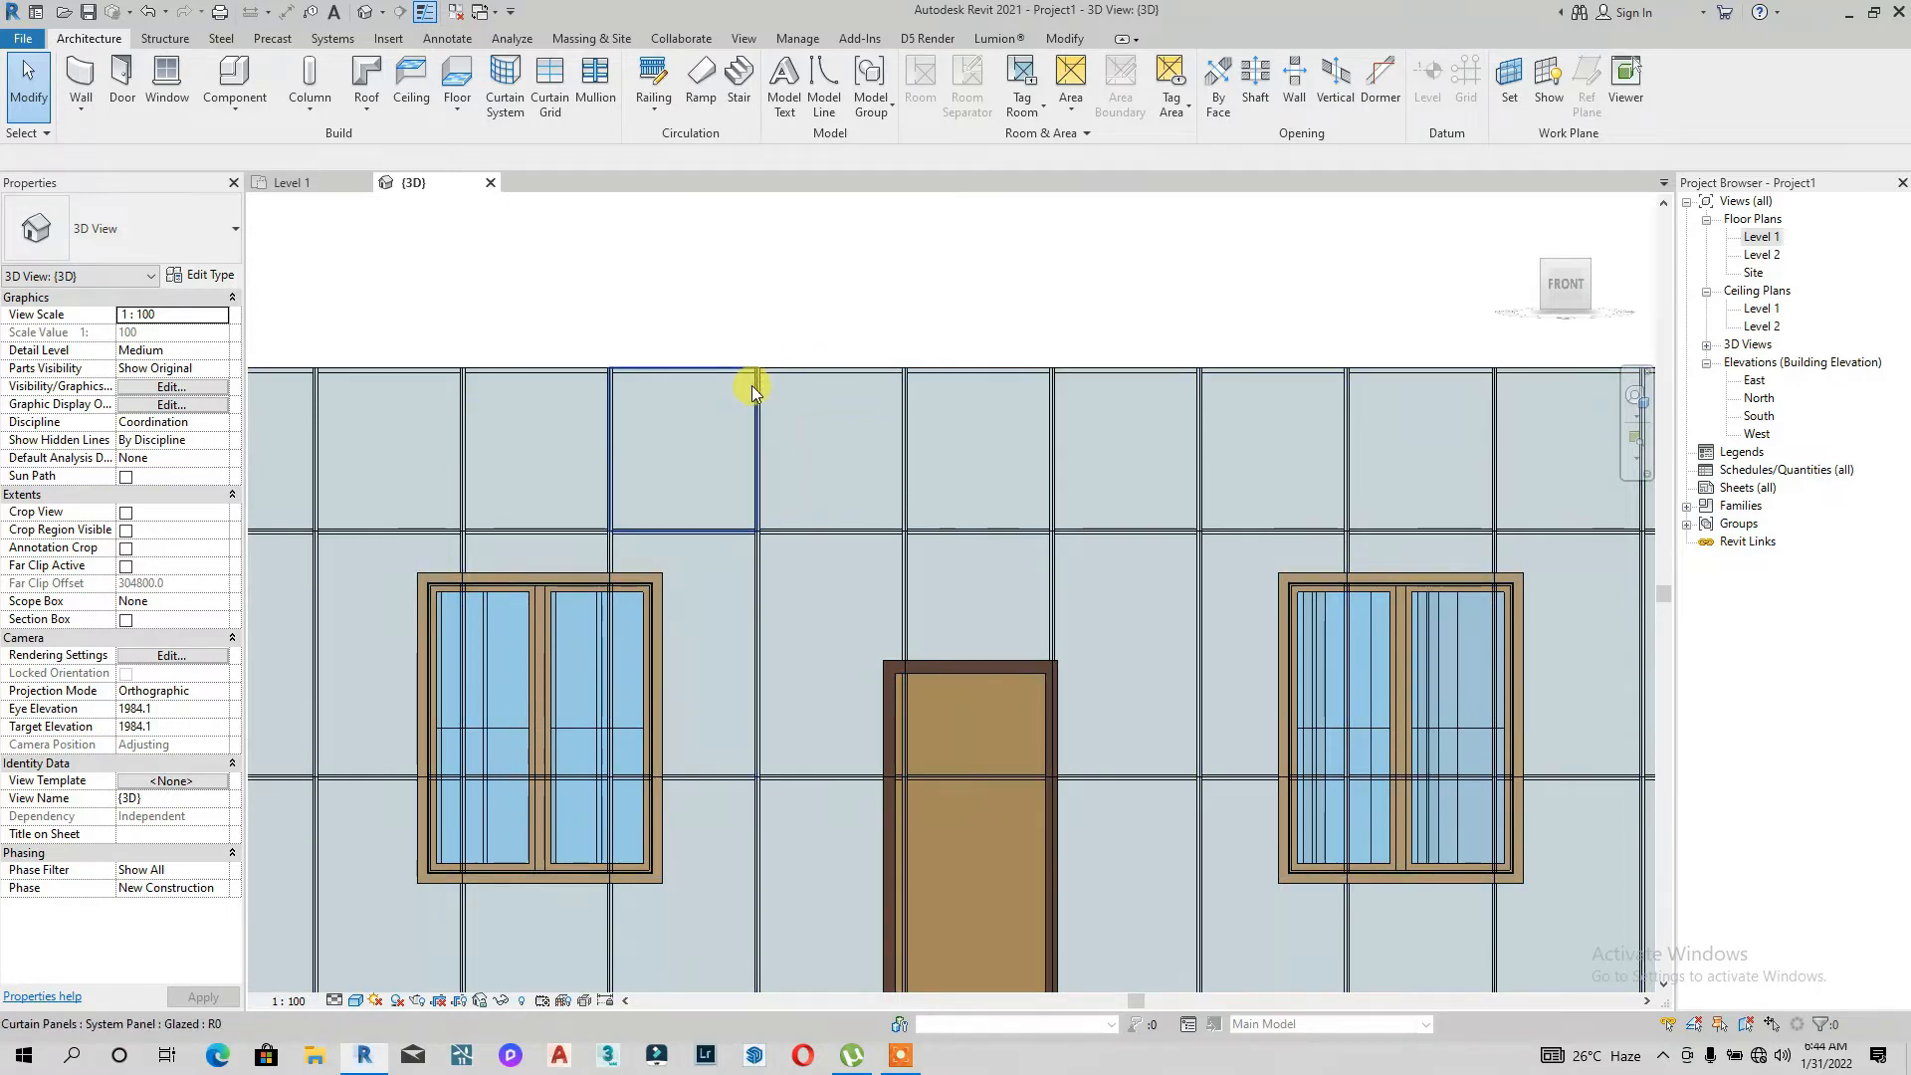
left_click(750, 386)
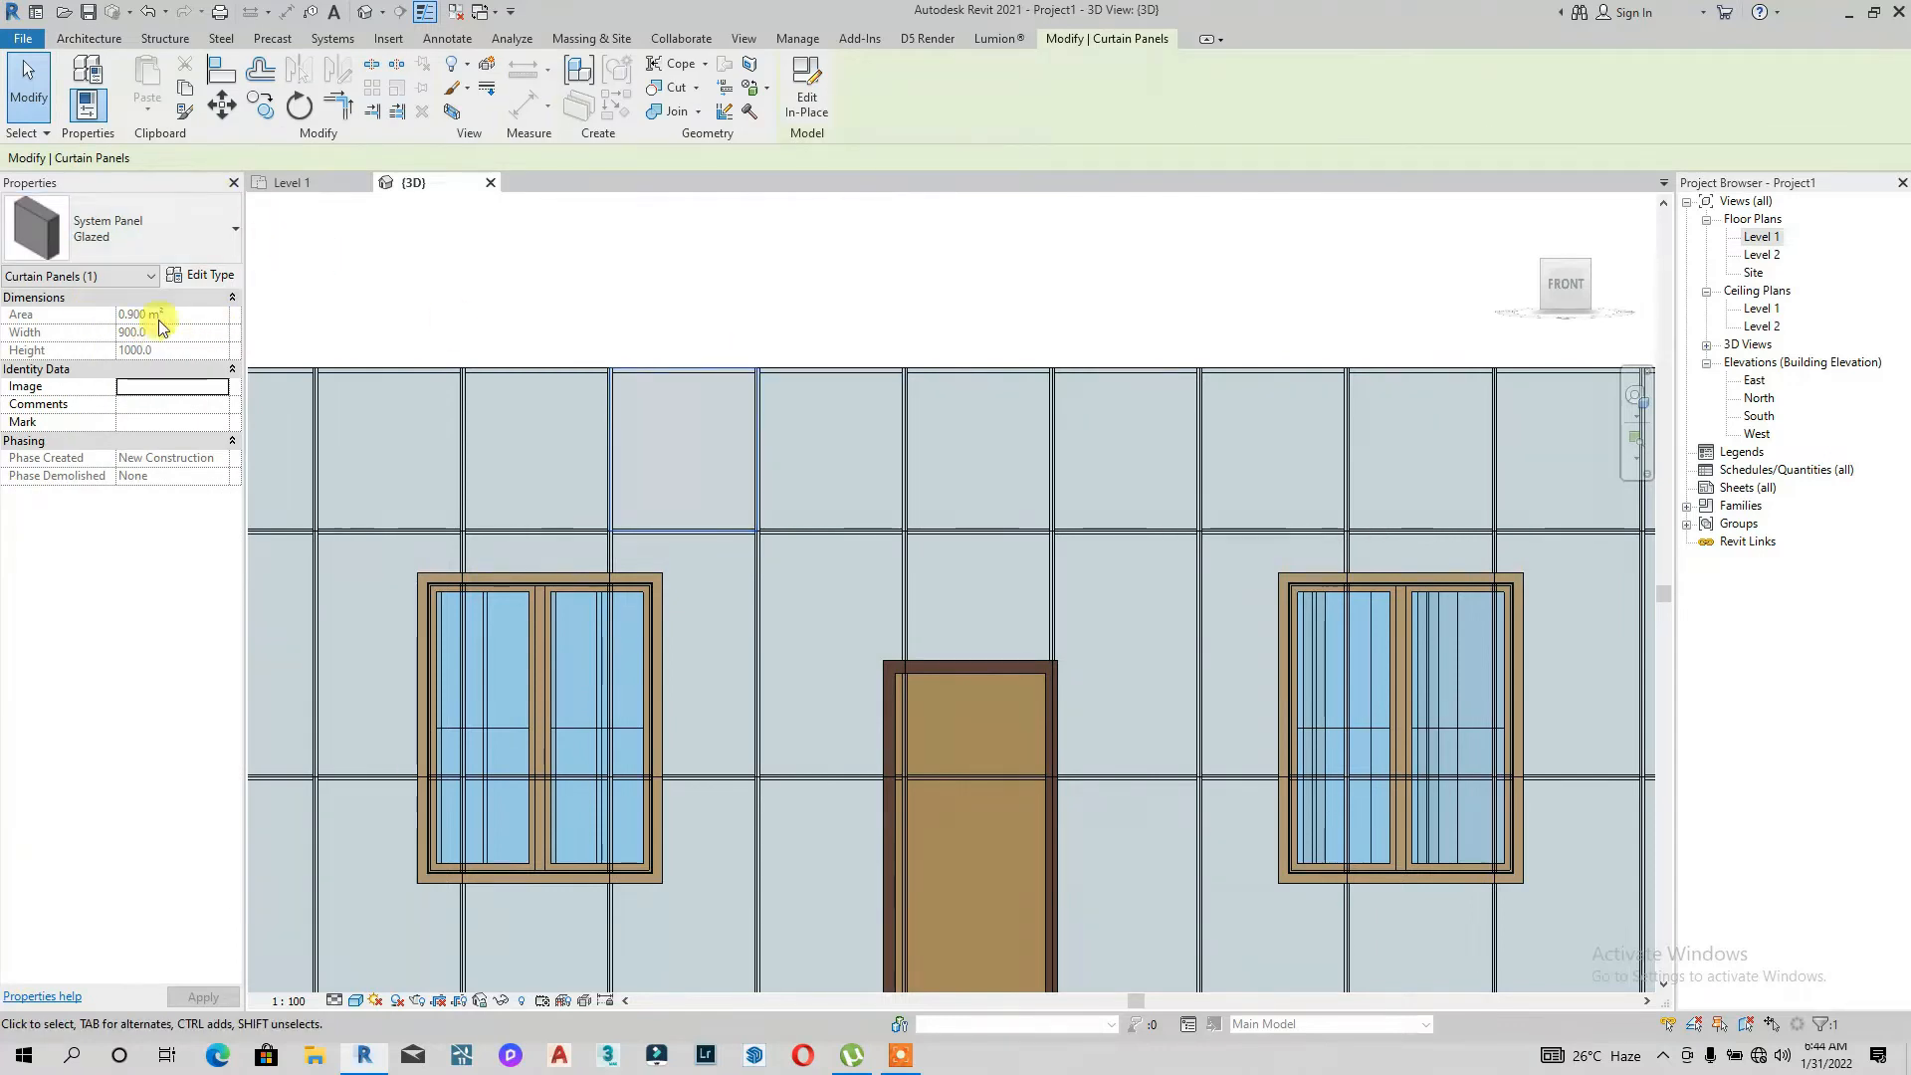
left_click(196, 281)
left_click(786, 303)
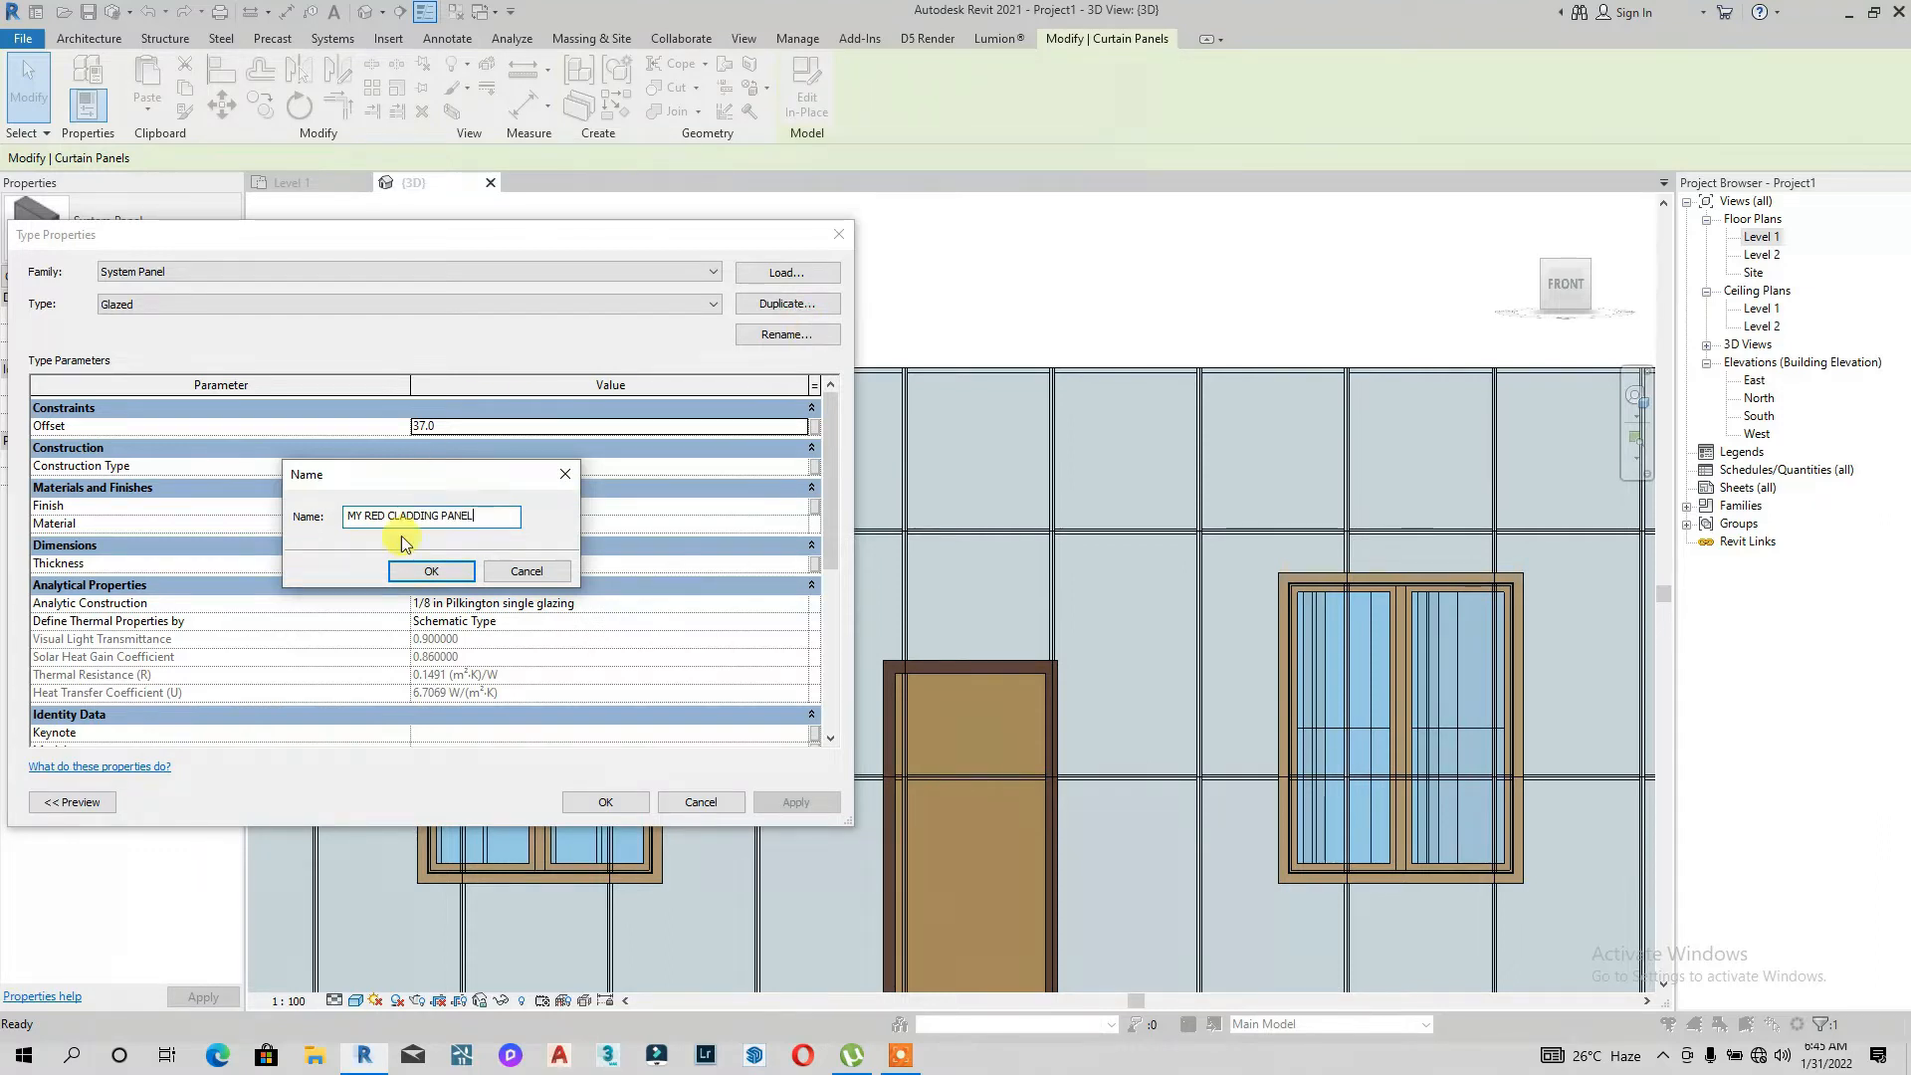
left_click(428, 571)
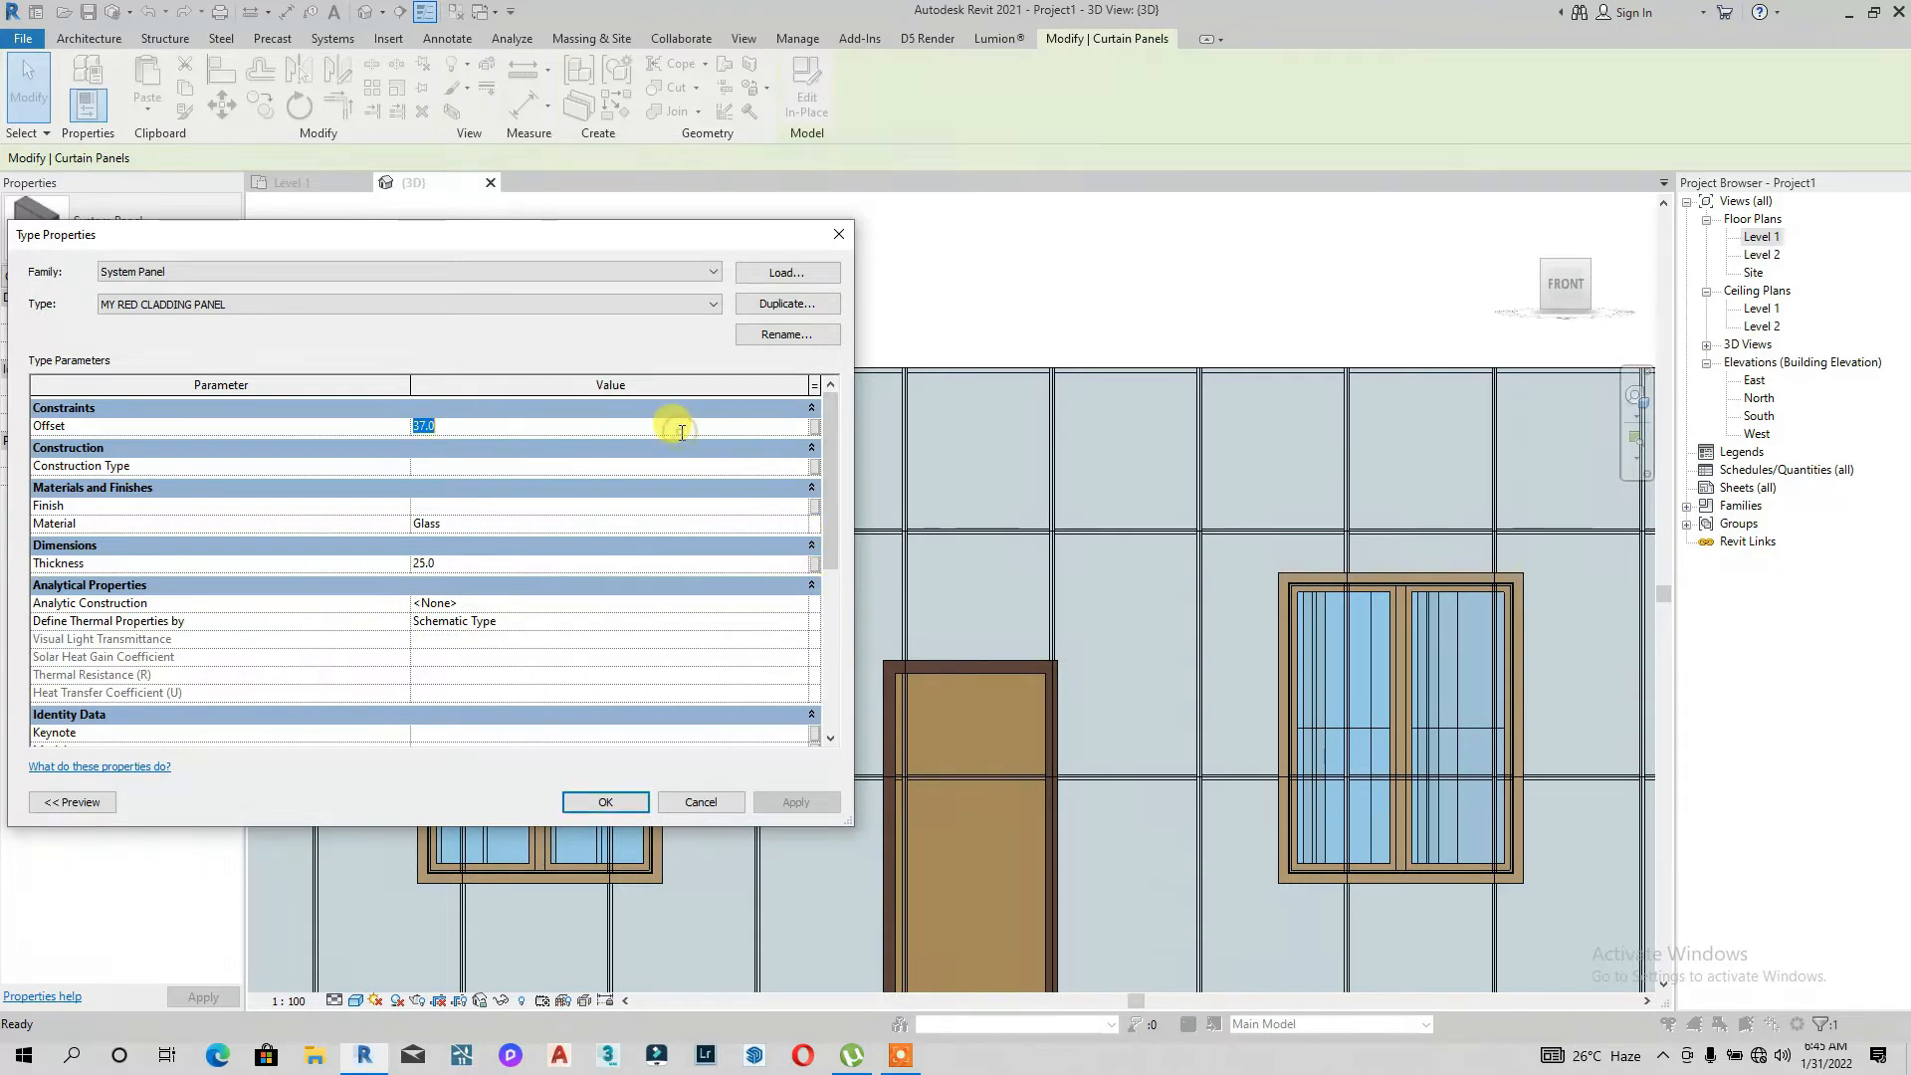
Step: Open the panel's material, duplicate Glass and rename the copy RED CLADDING PANEL
left_click(799, 524)
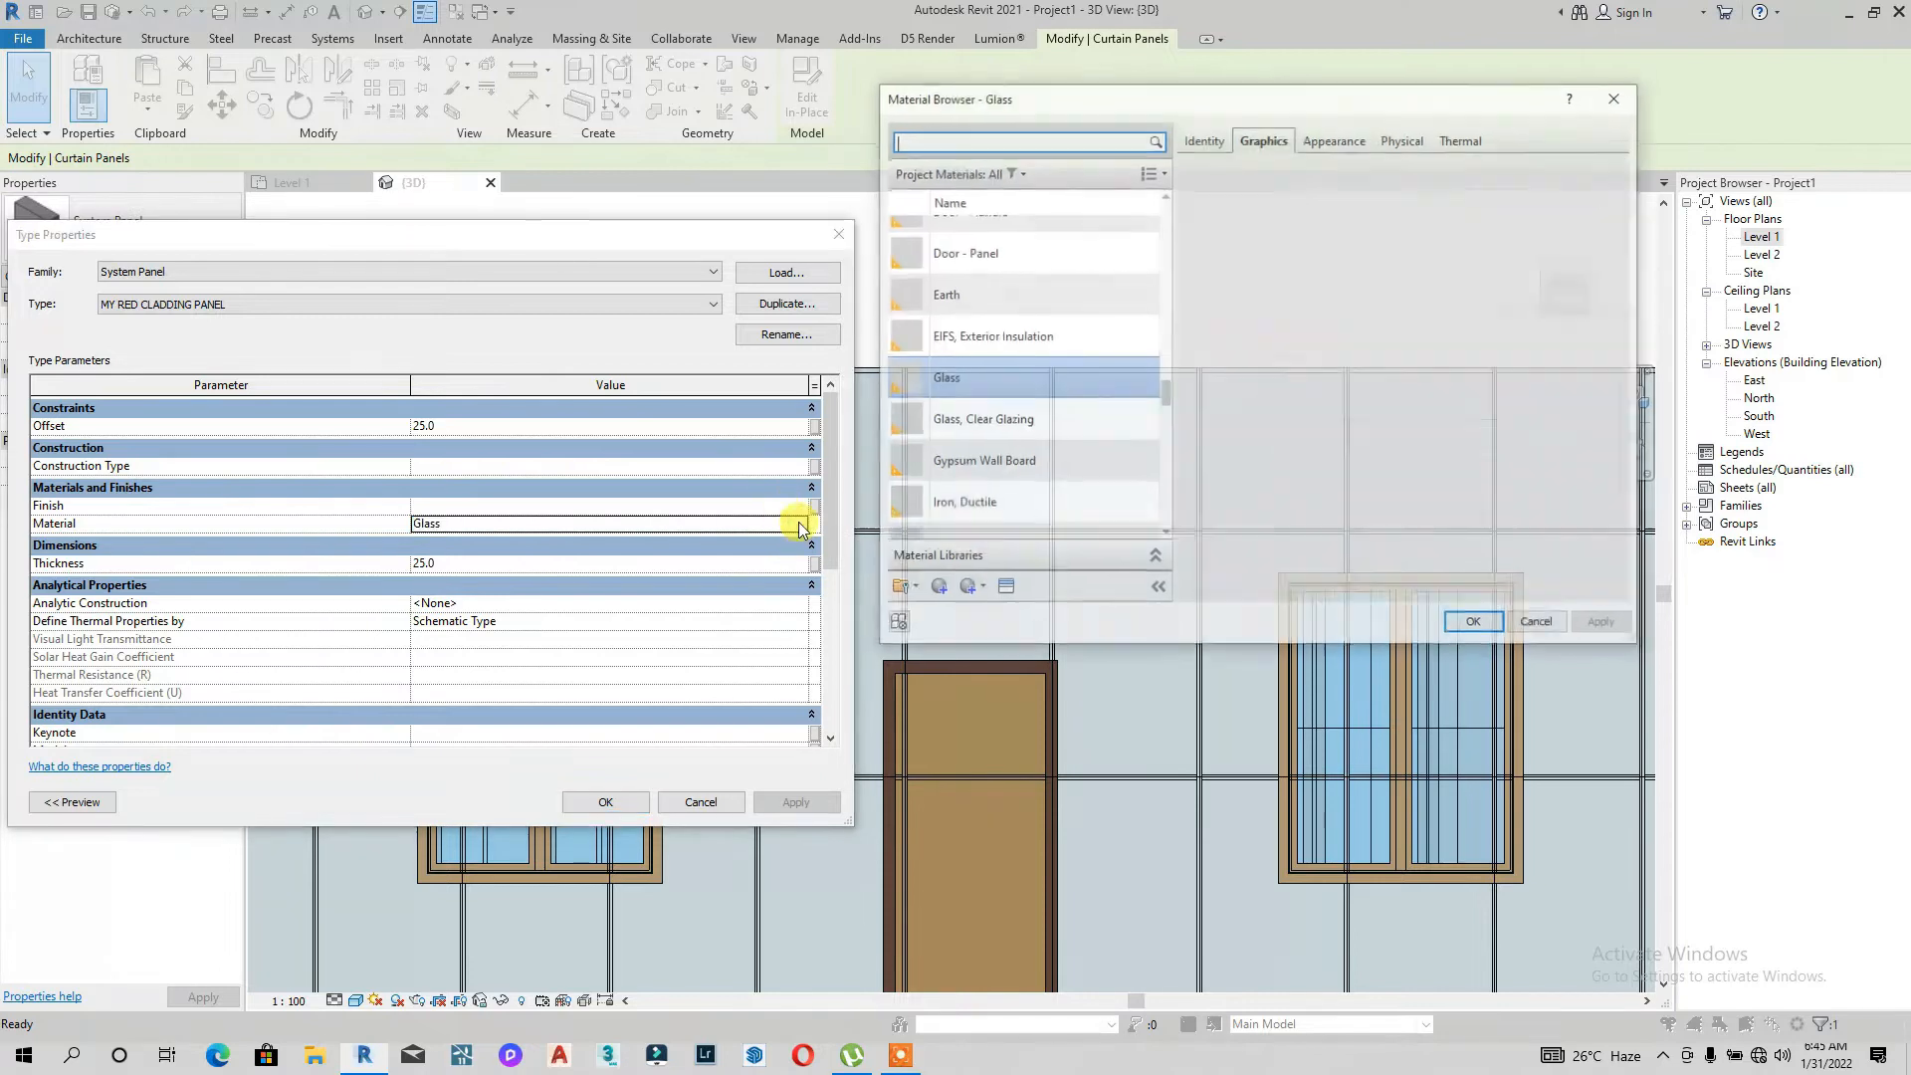
right_click(999, 385)
left_click(1059, 409)
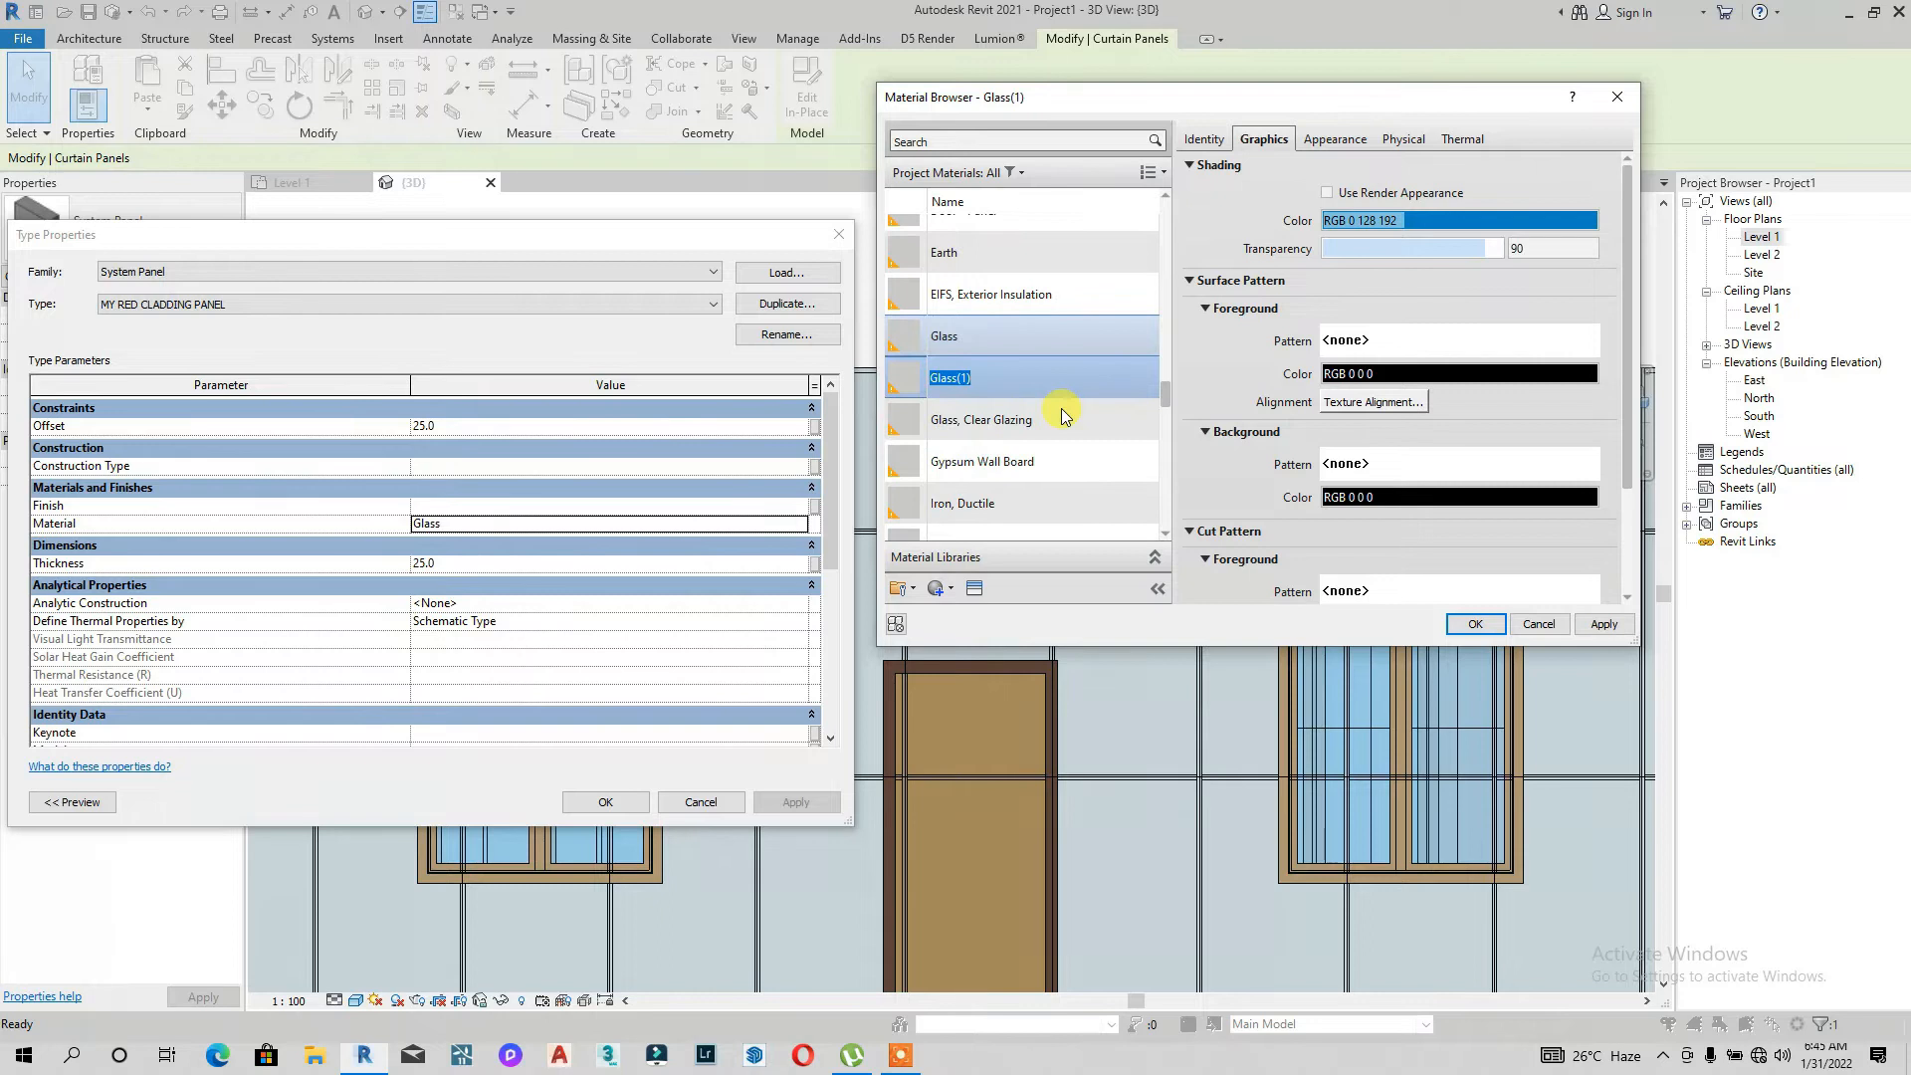
type("RED CLADDIN")
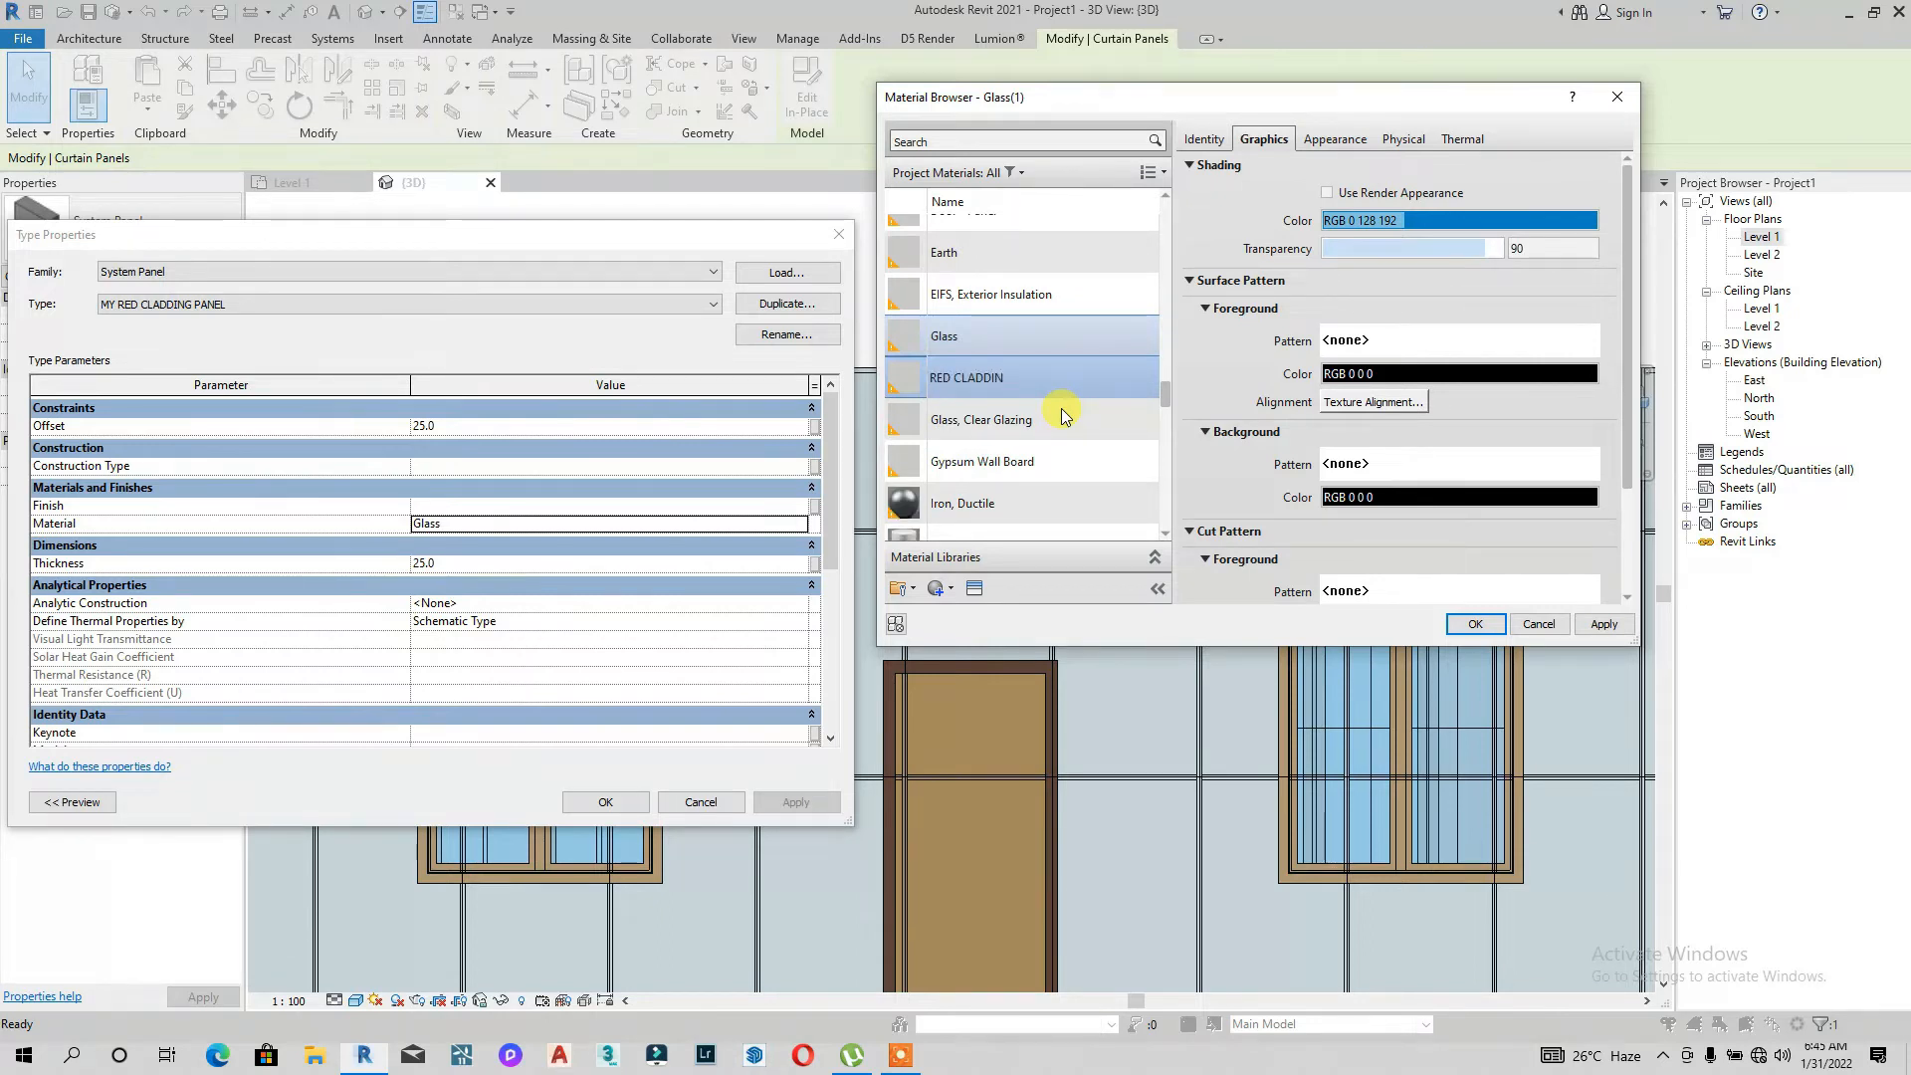
type("G PANEL")
Step: Replace the material's appearance with Anodized - Red from the Metal category of the appearance library
left_click(971, 593)
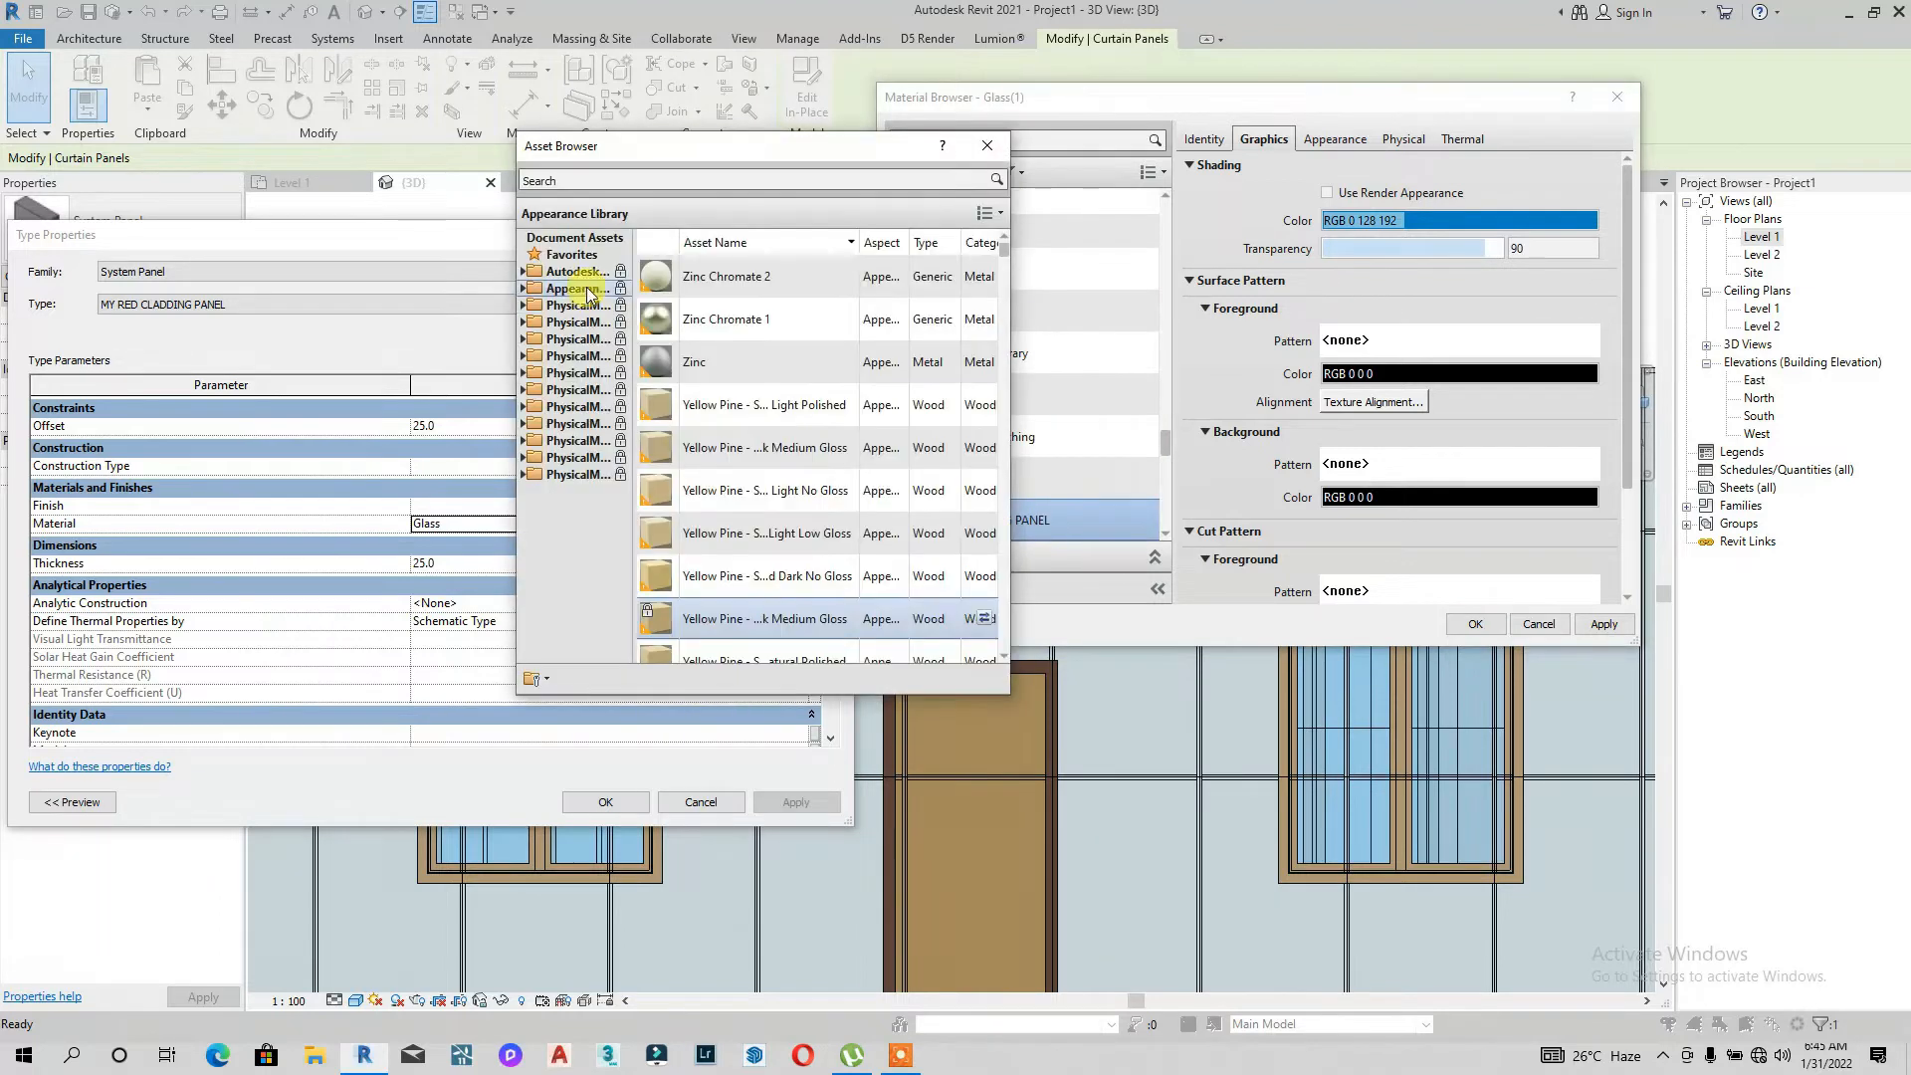
double_click(578, 289)
scroll(557, 418, "down", 5)
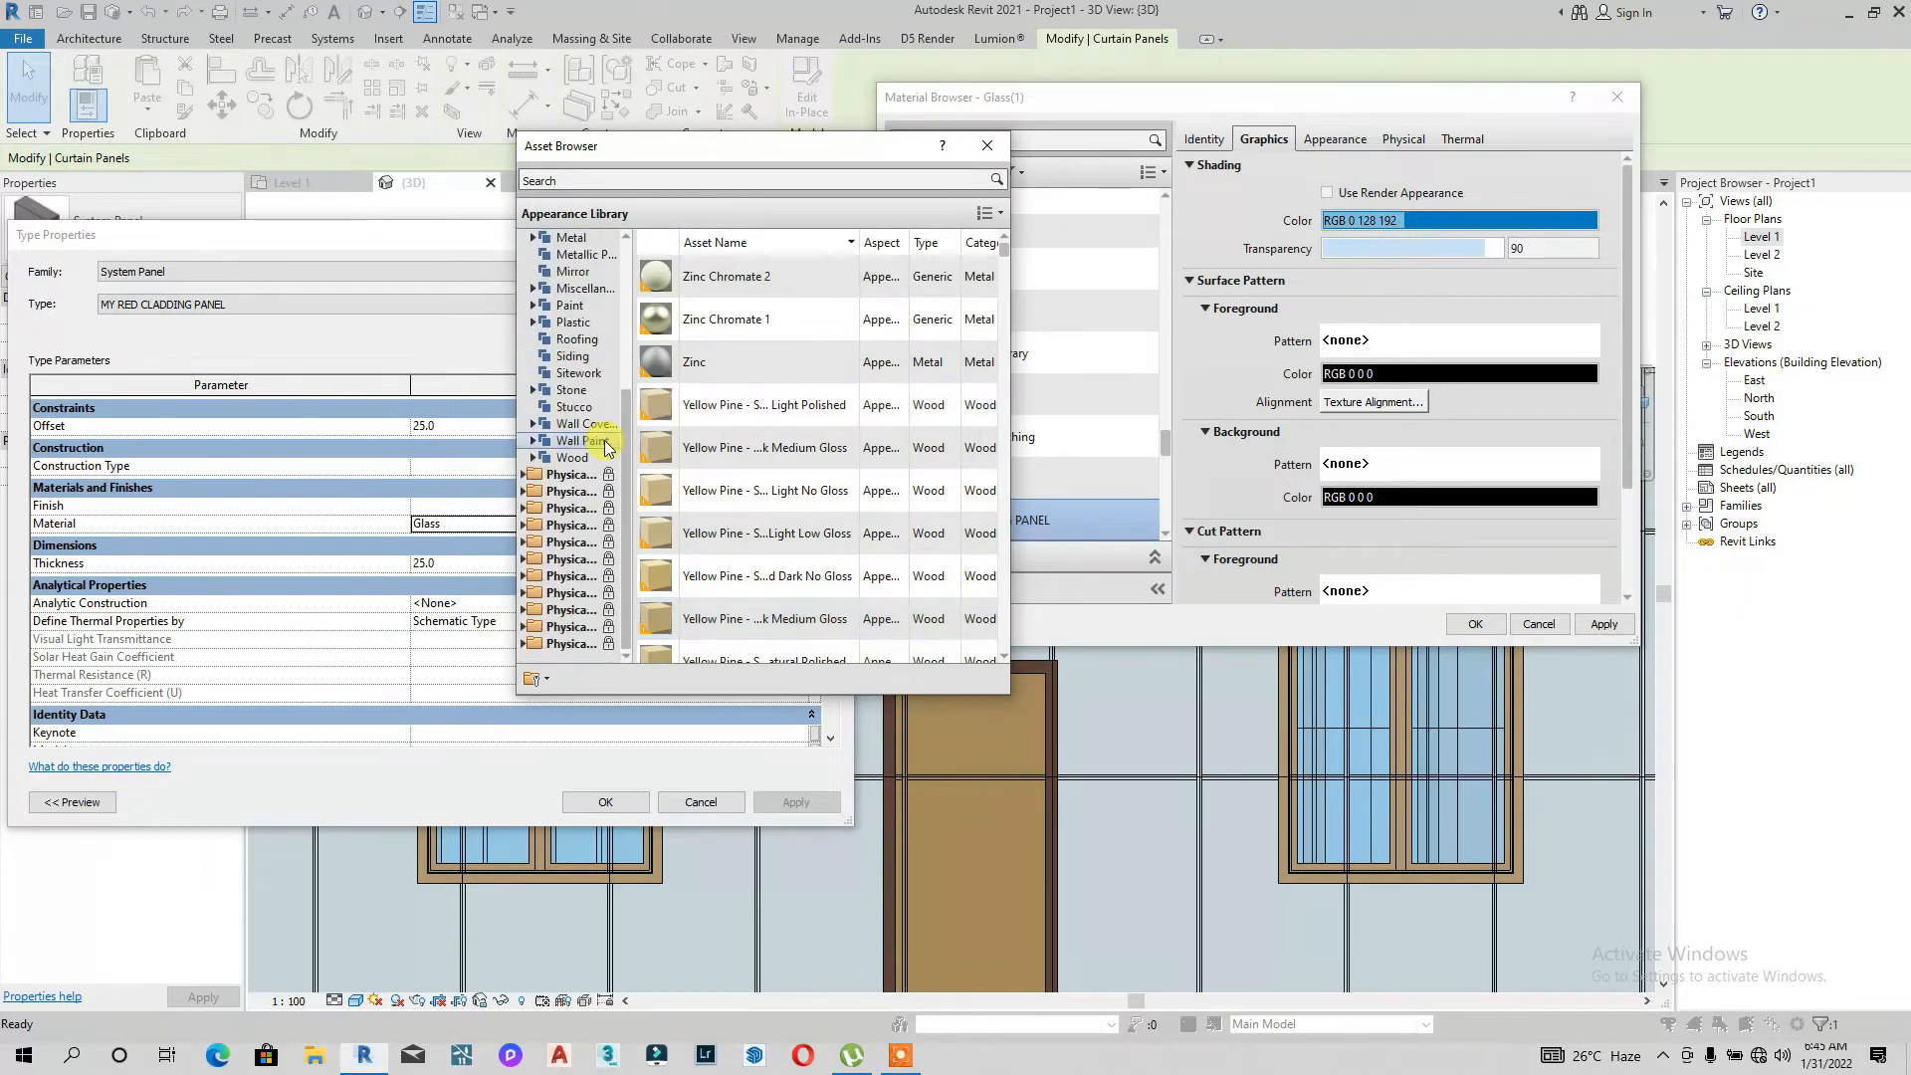
scroll(567, 428, "up", 4)
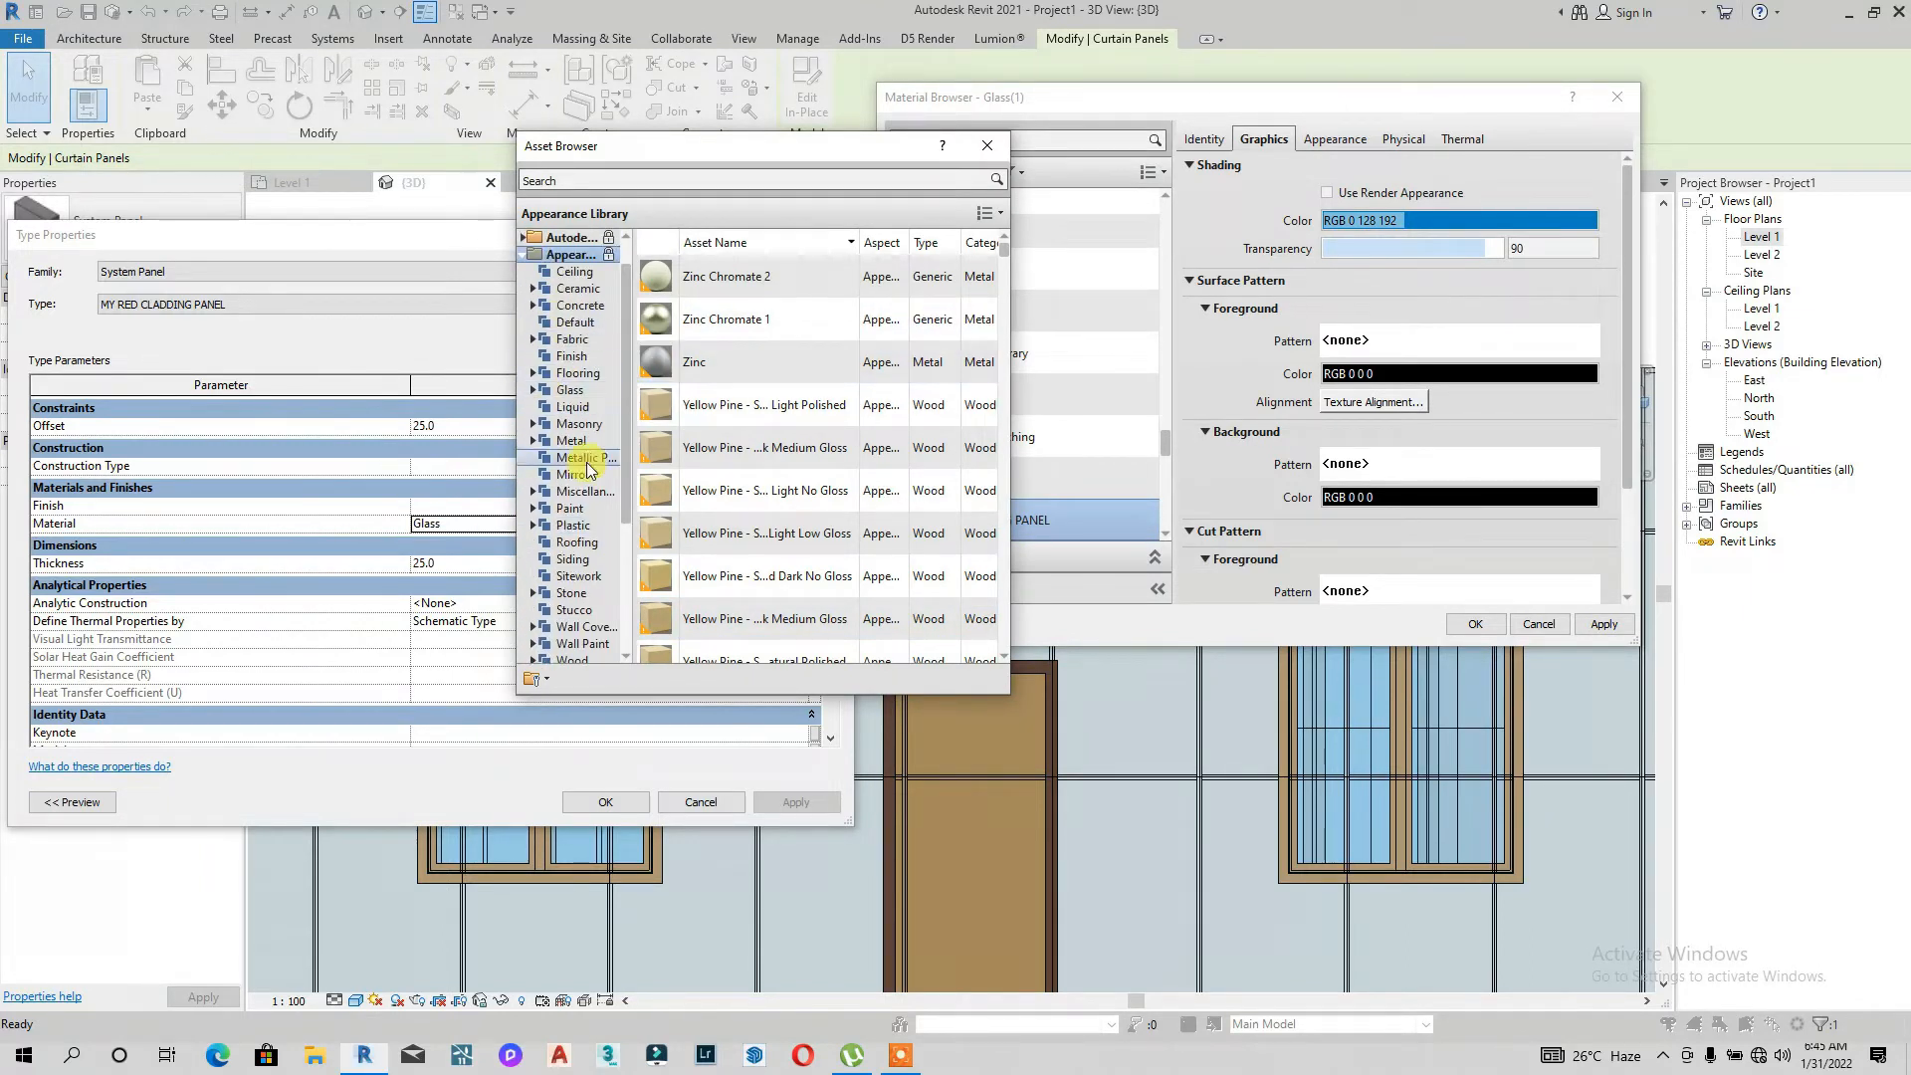
left_click(582, 444)
left_click(583, 445)
scroll(766, 427, "down", 10)
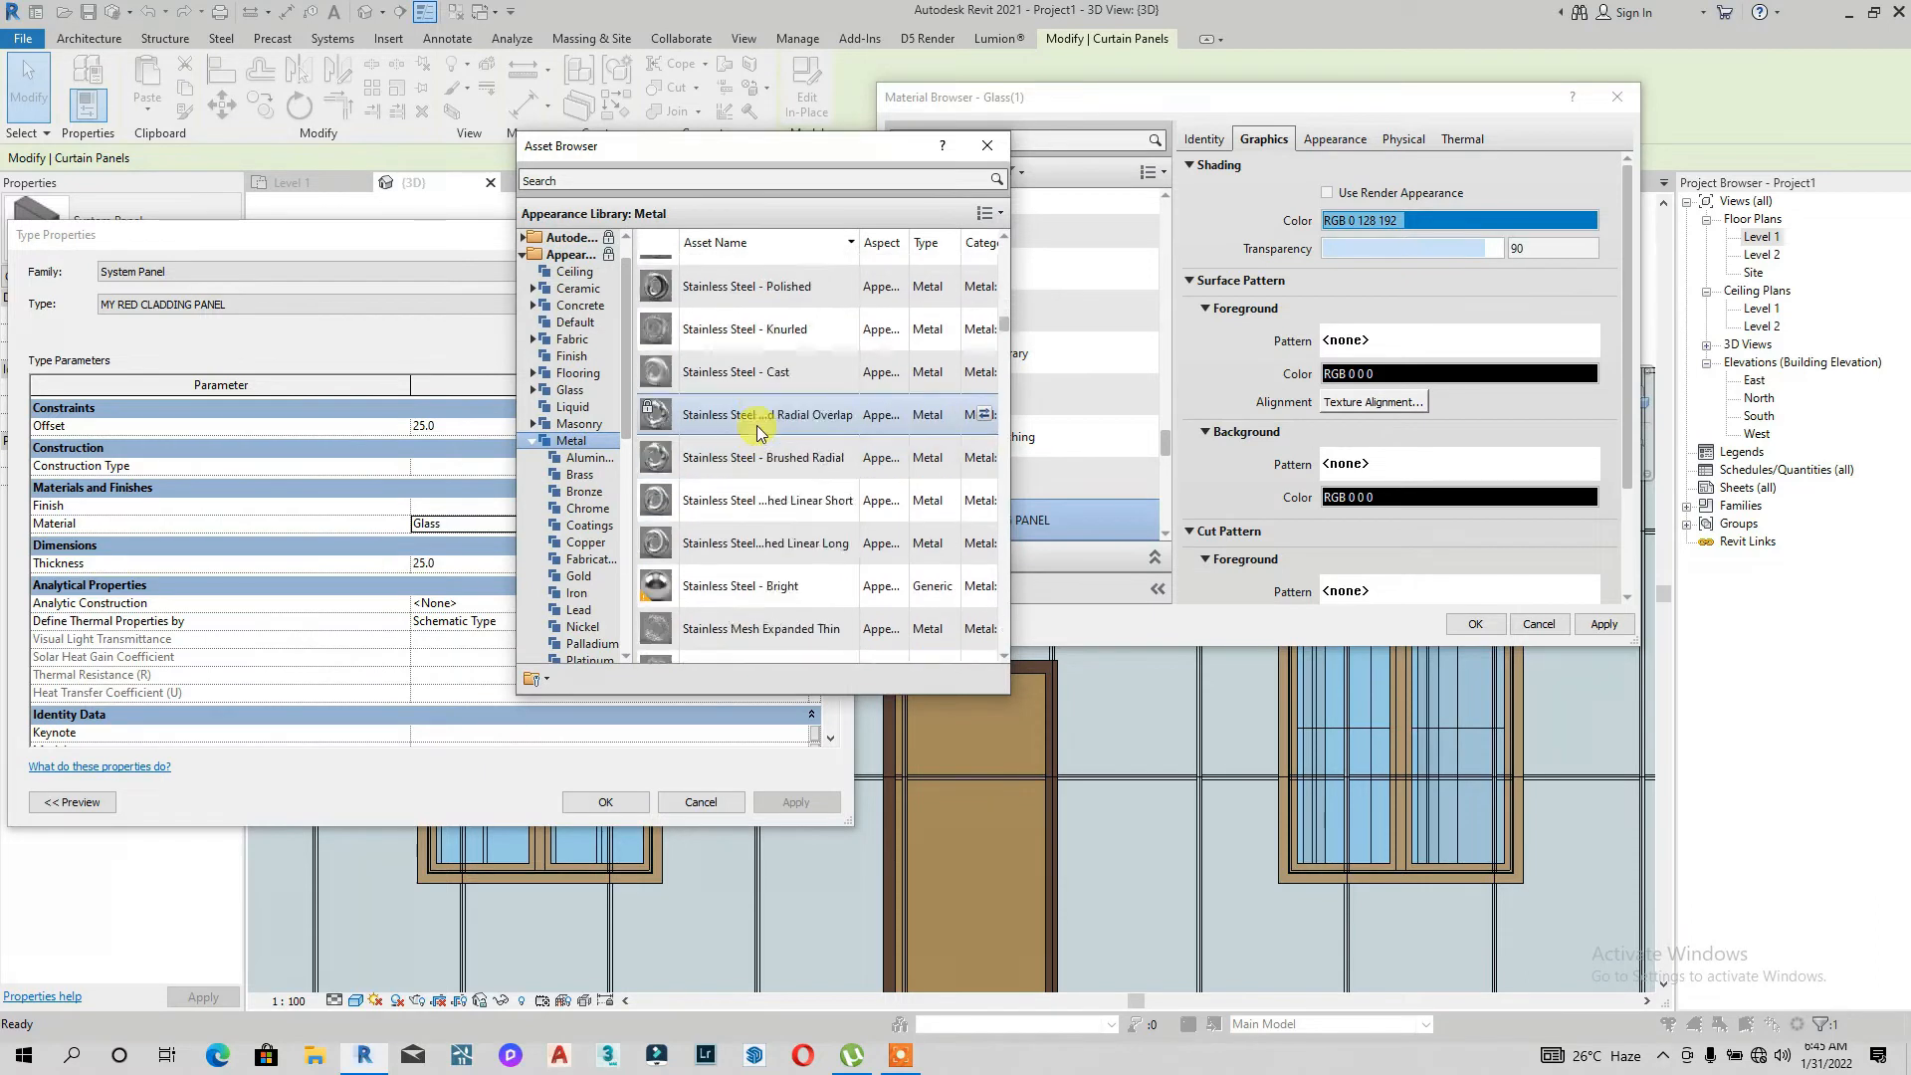
scroll(756, 430, "down", 12)
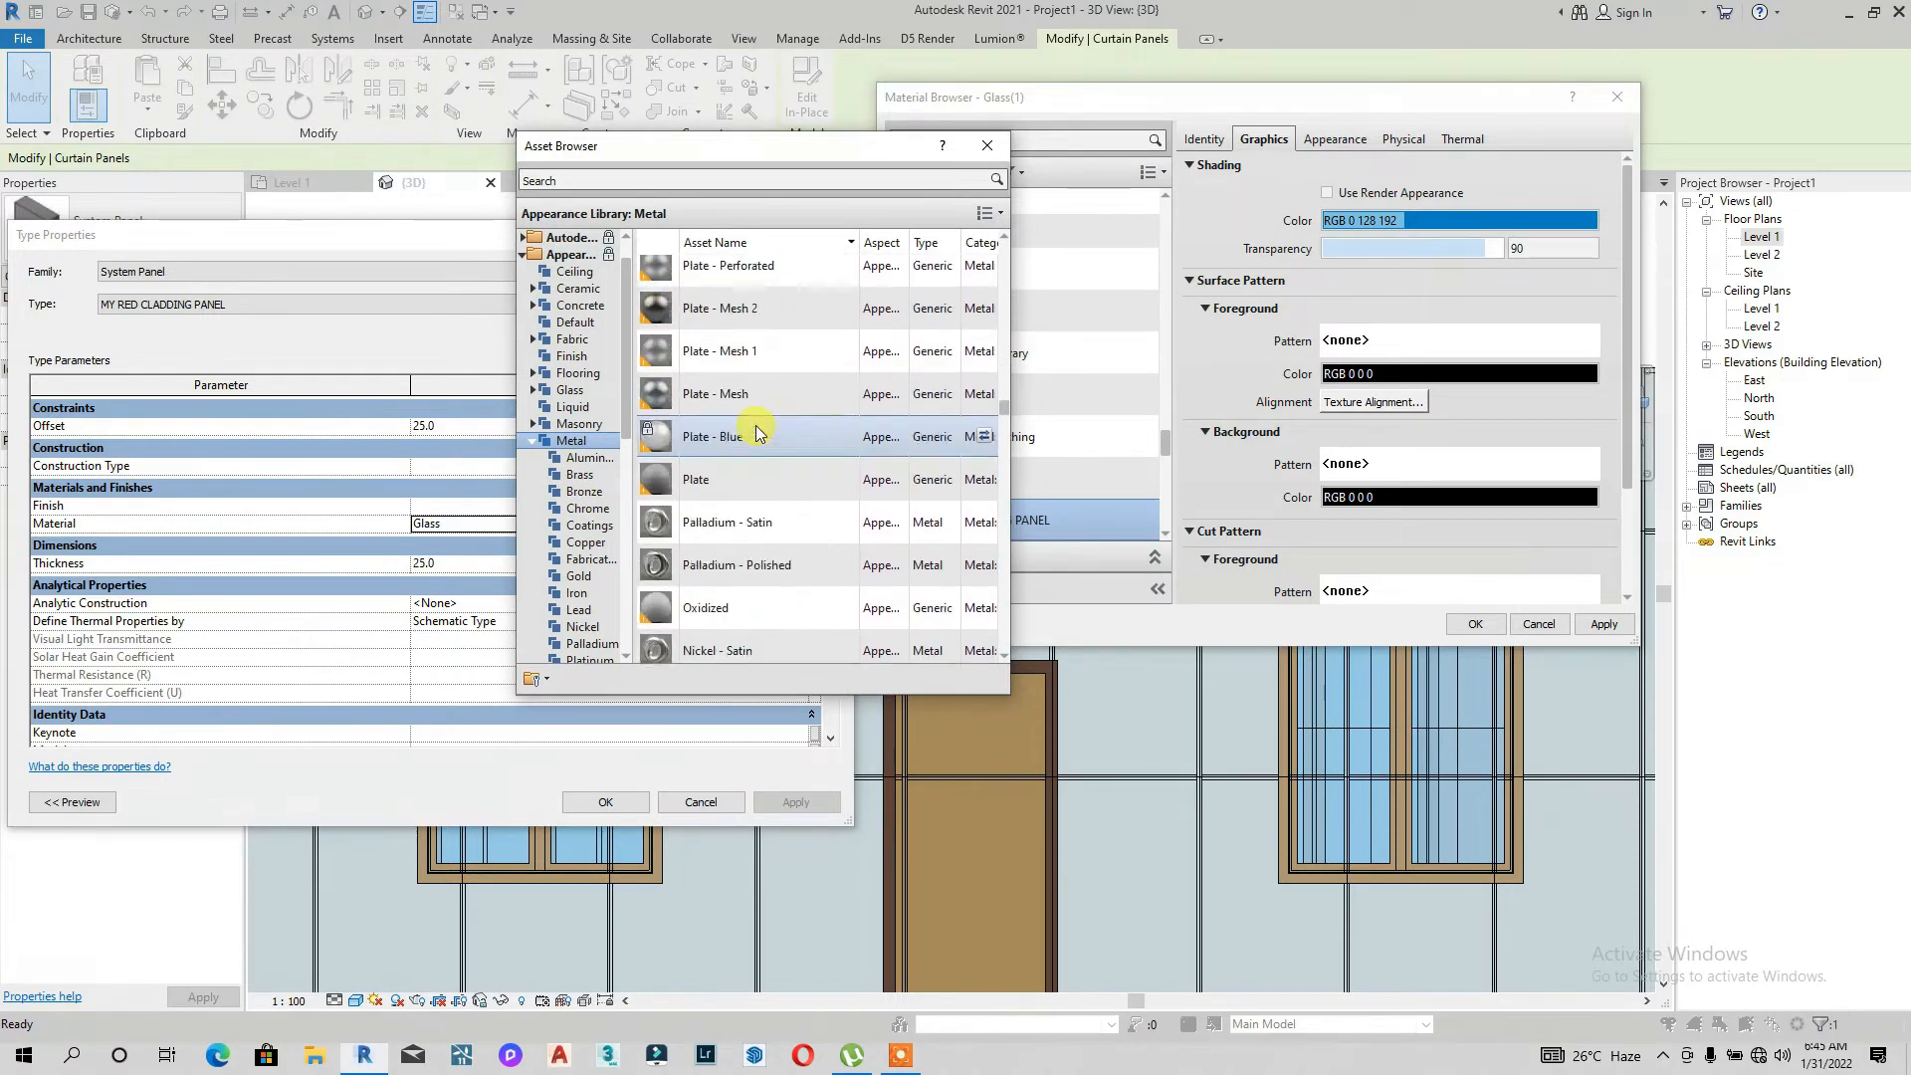
scroll(755, 427, "down", 12)
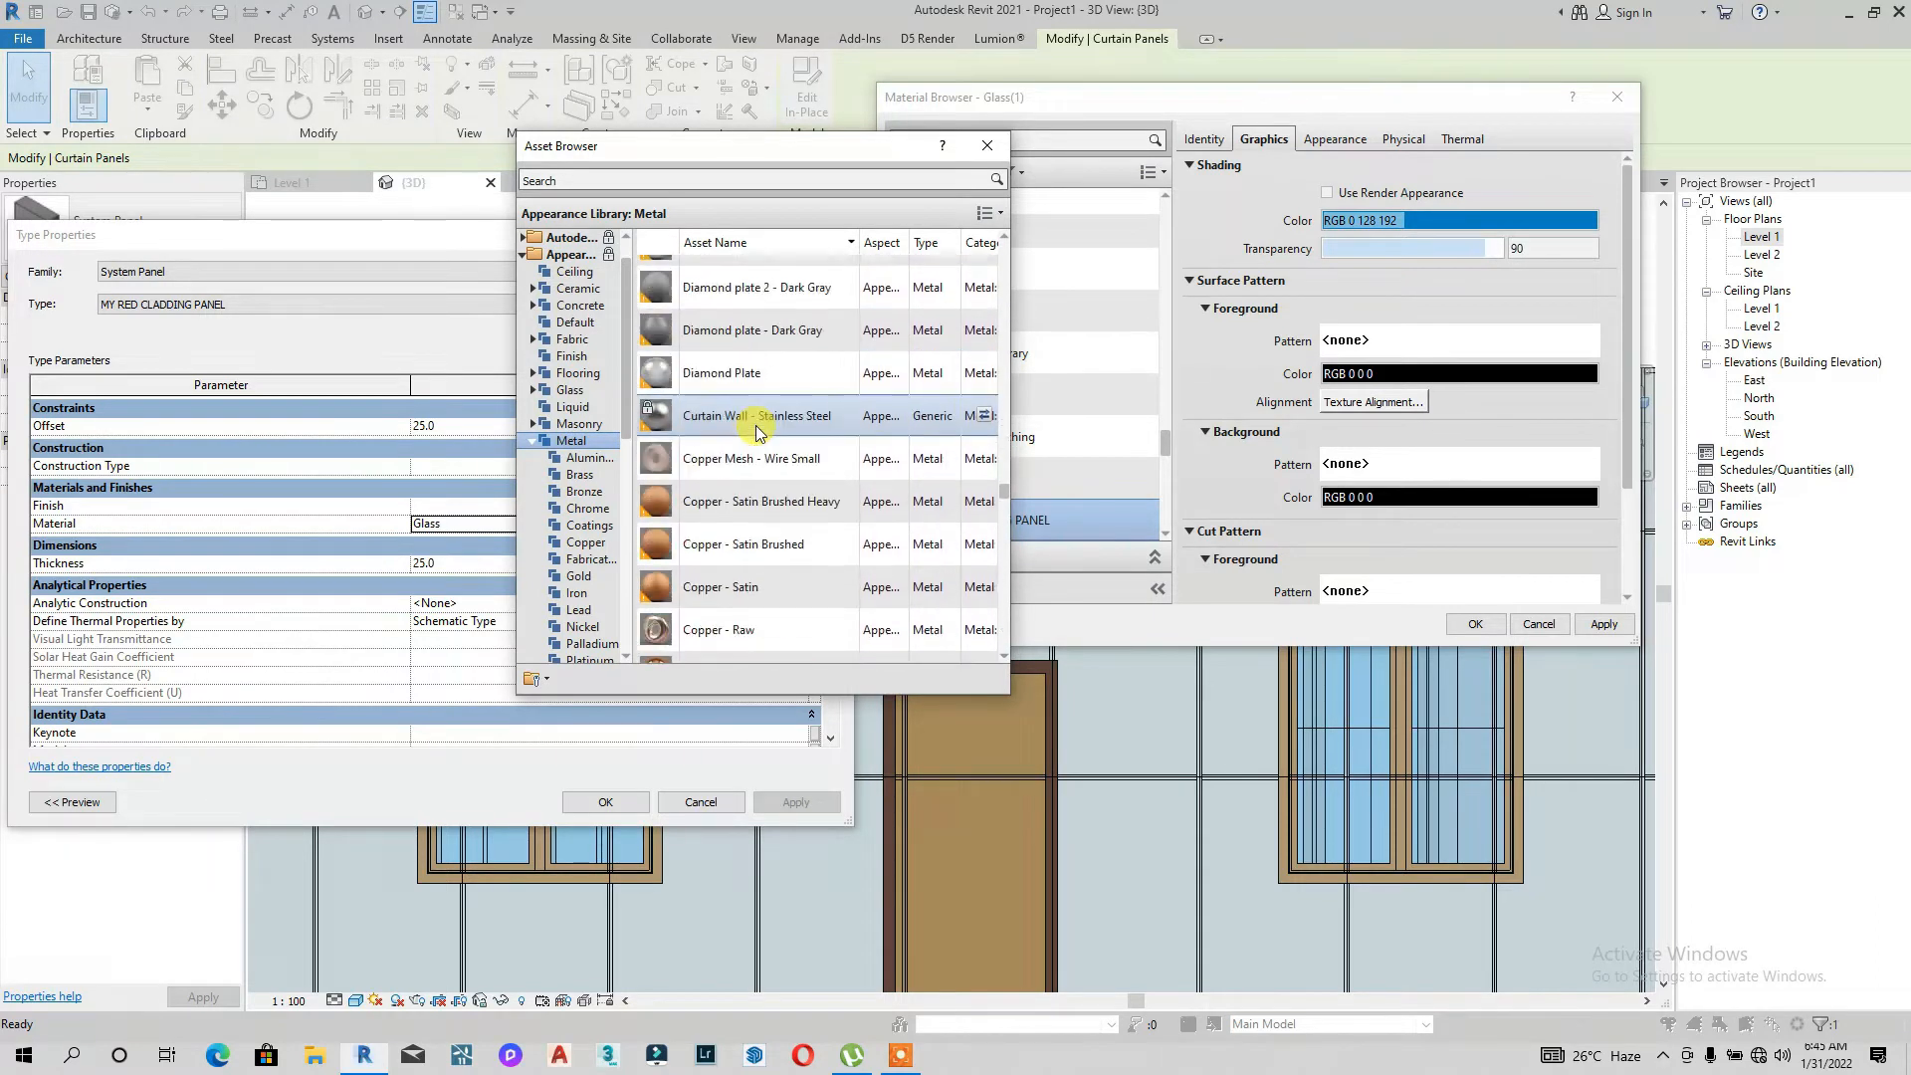
scroll(756, 428, "down", 12)
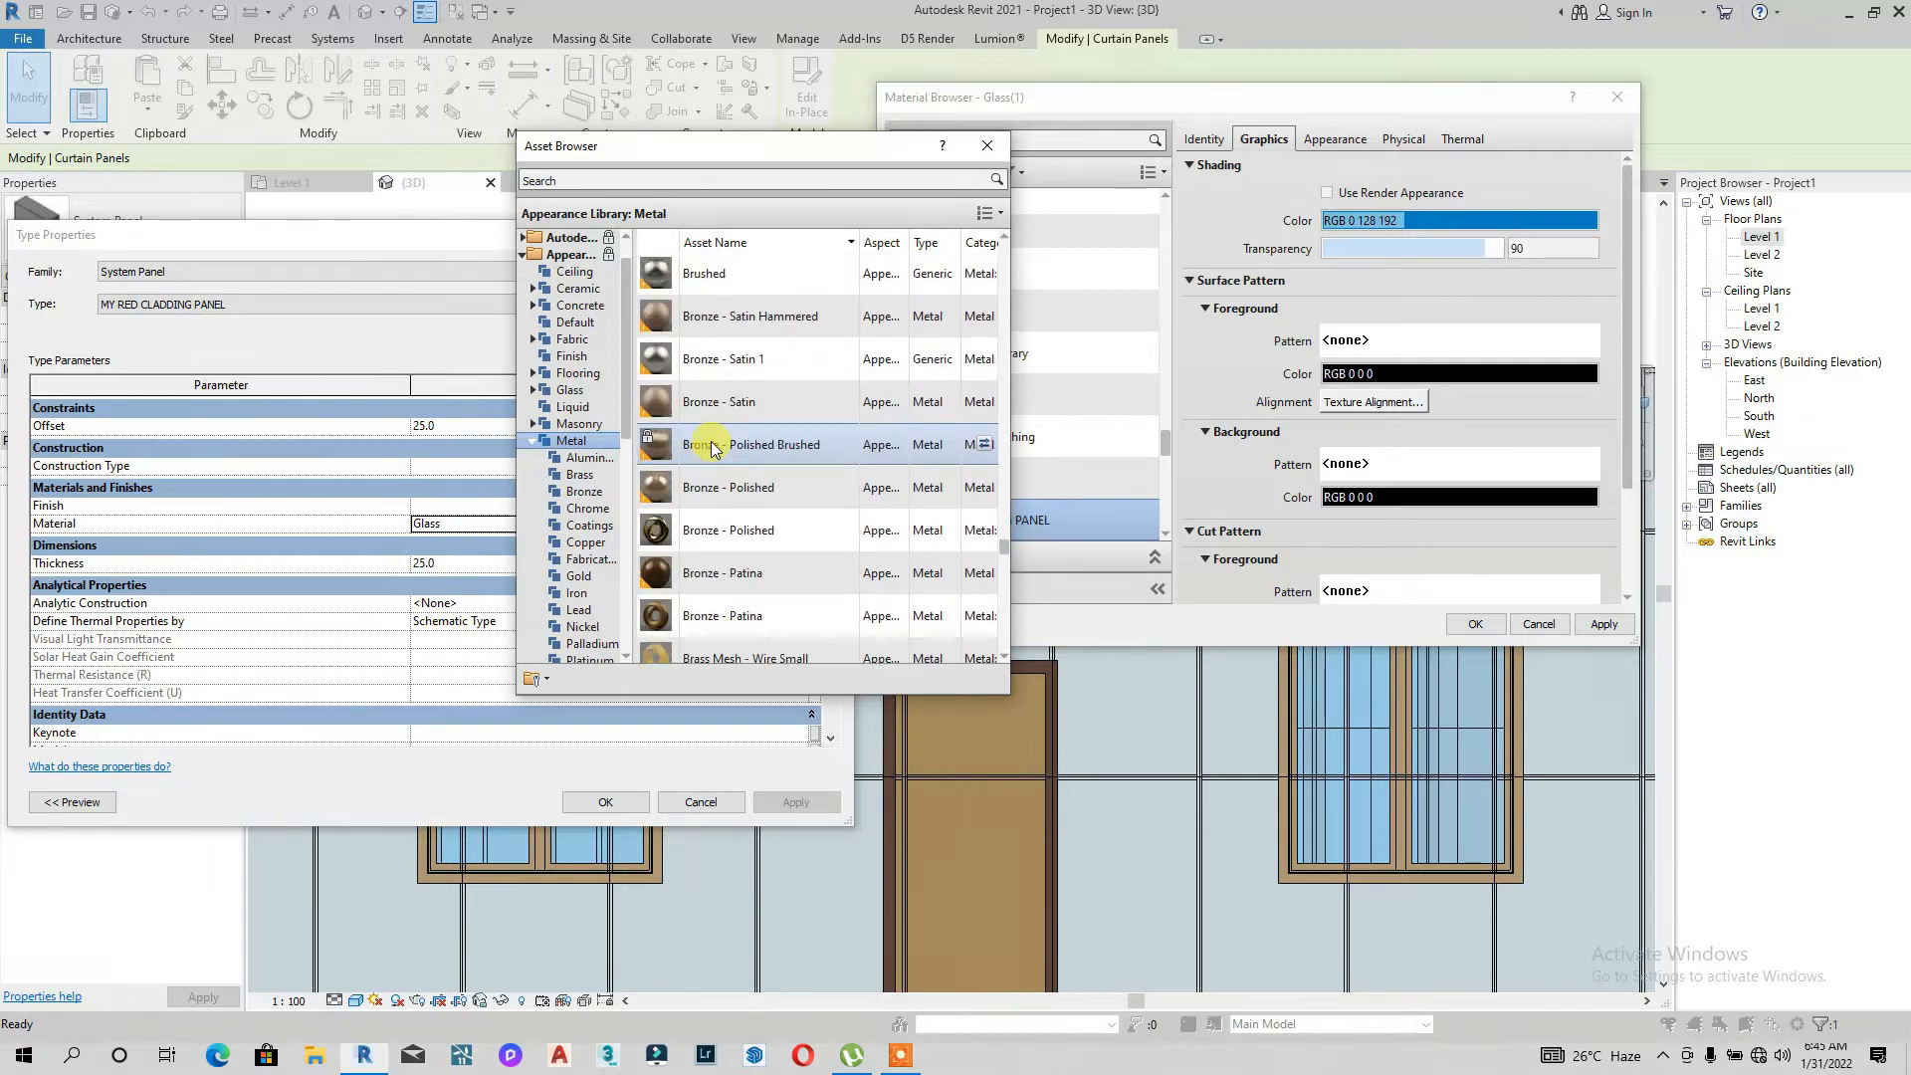
scroll(710, 454, "down", 6)
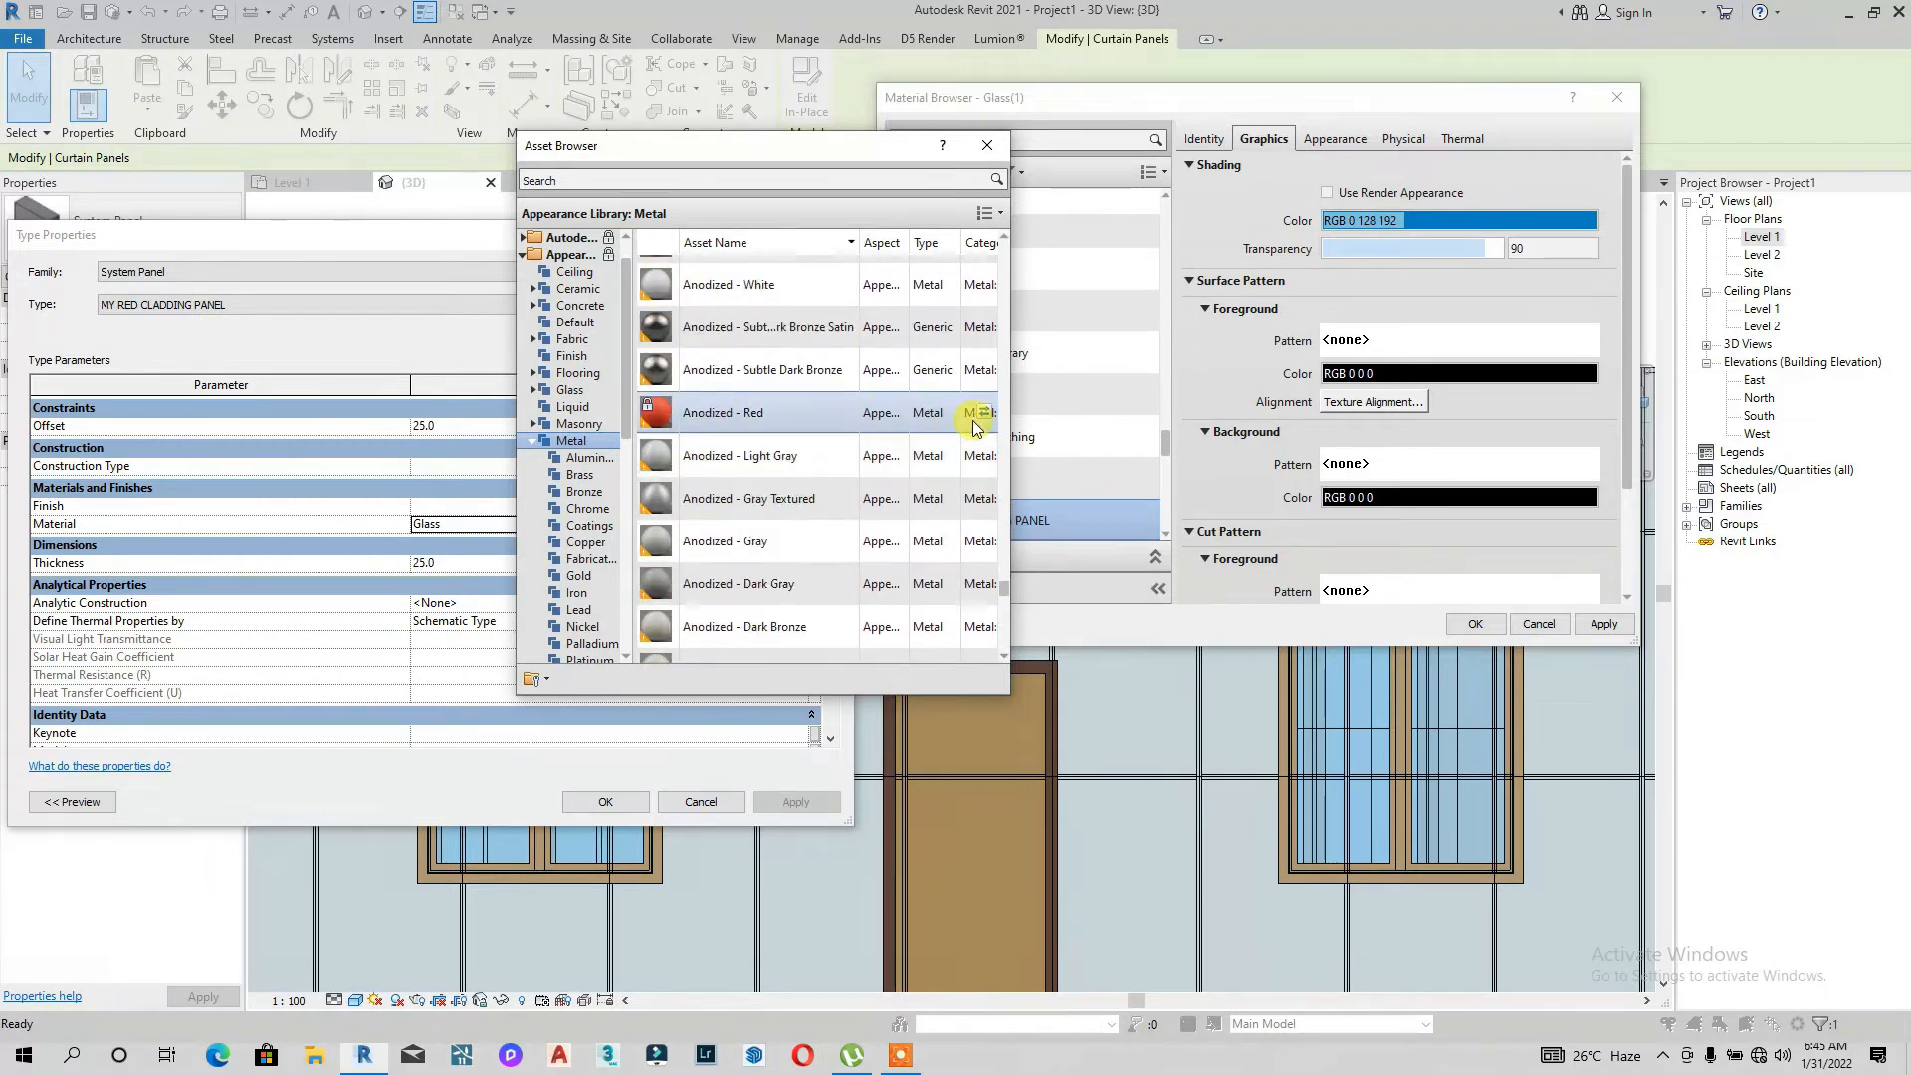
left_click(981, 412)
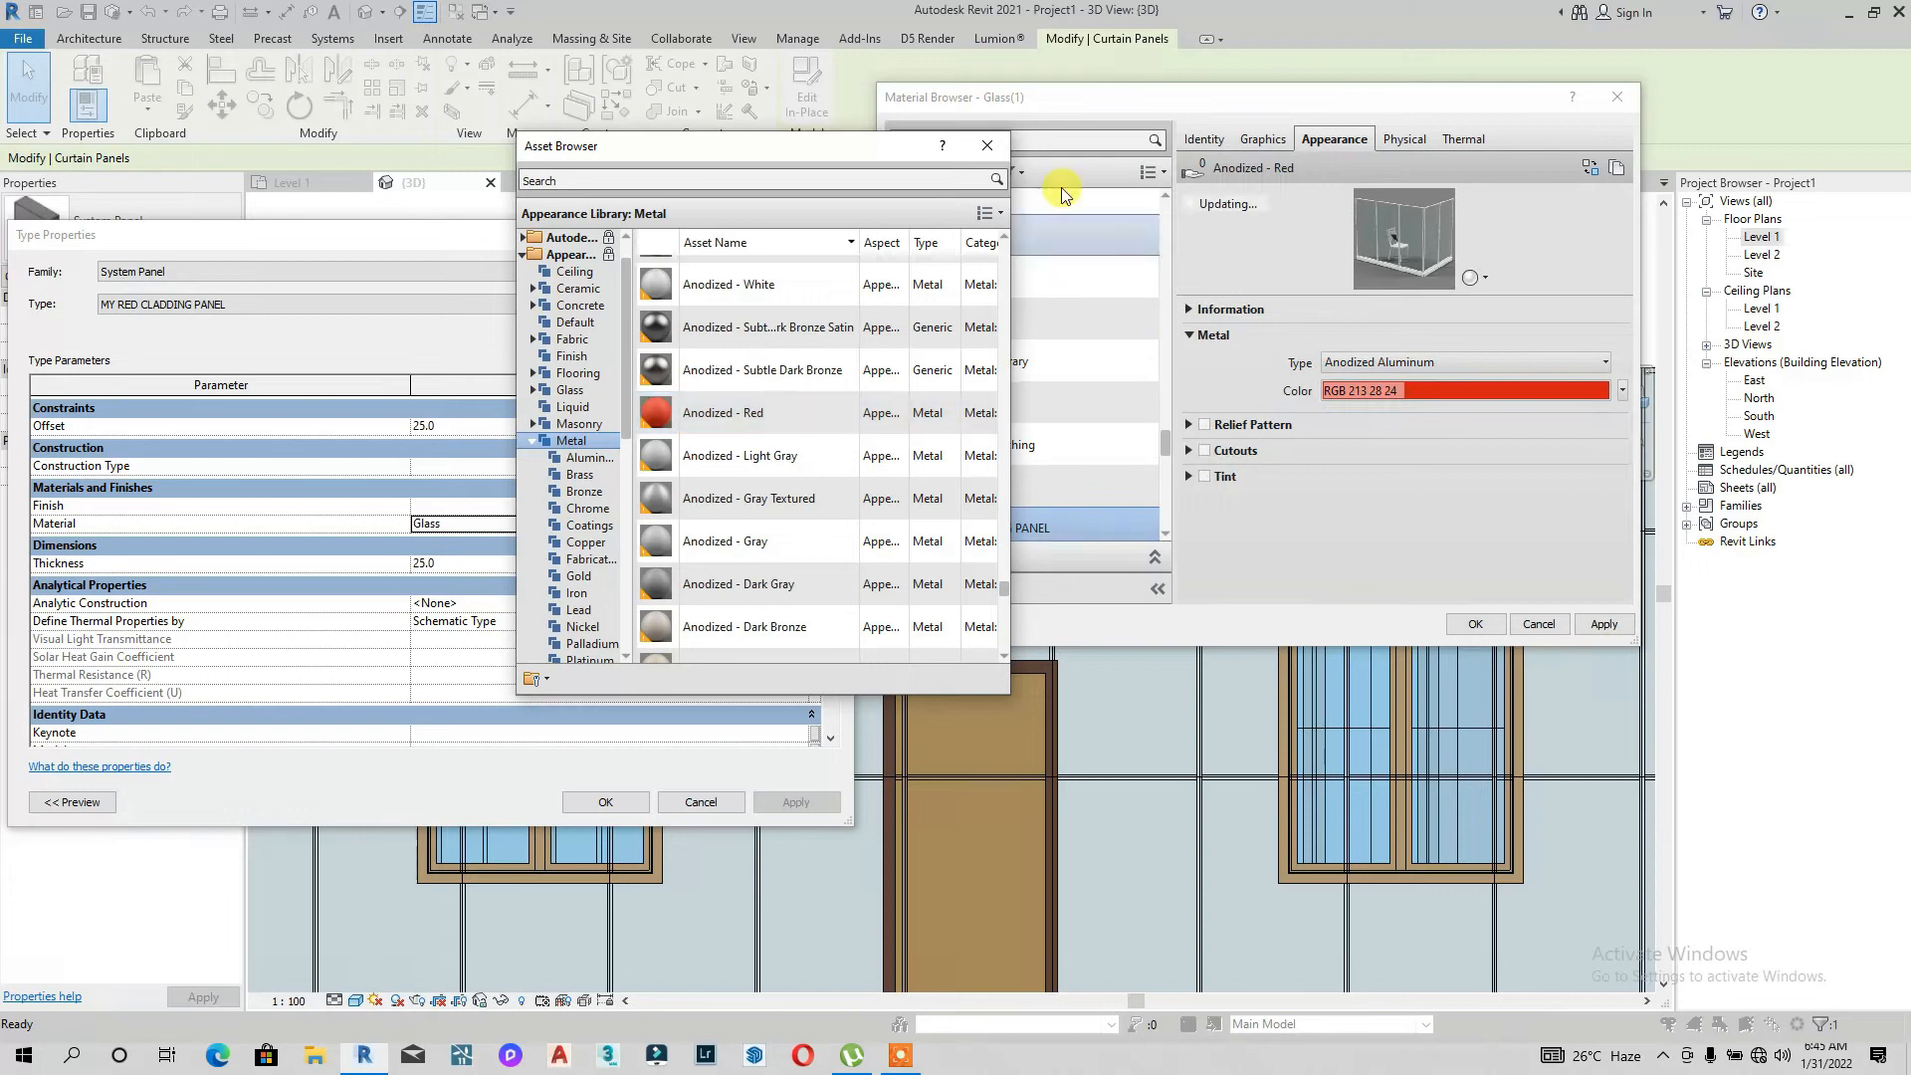
left_click(987, 145)
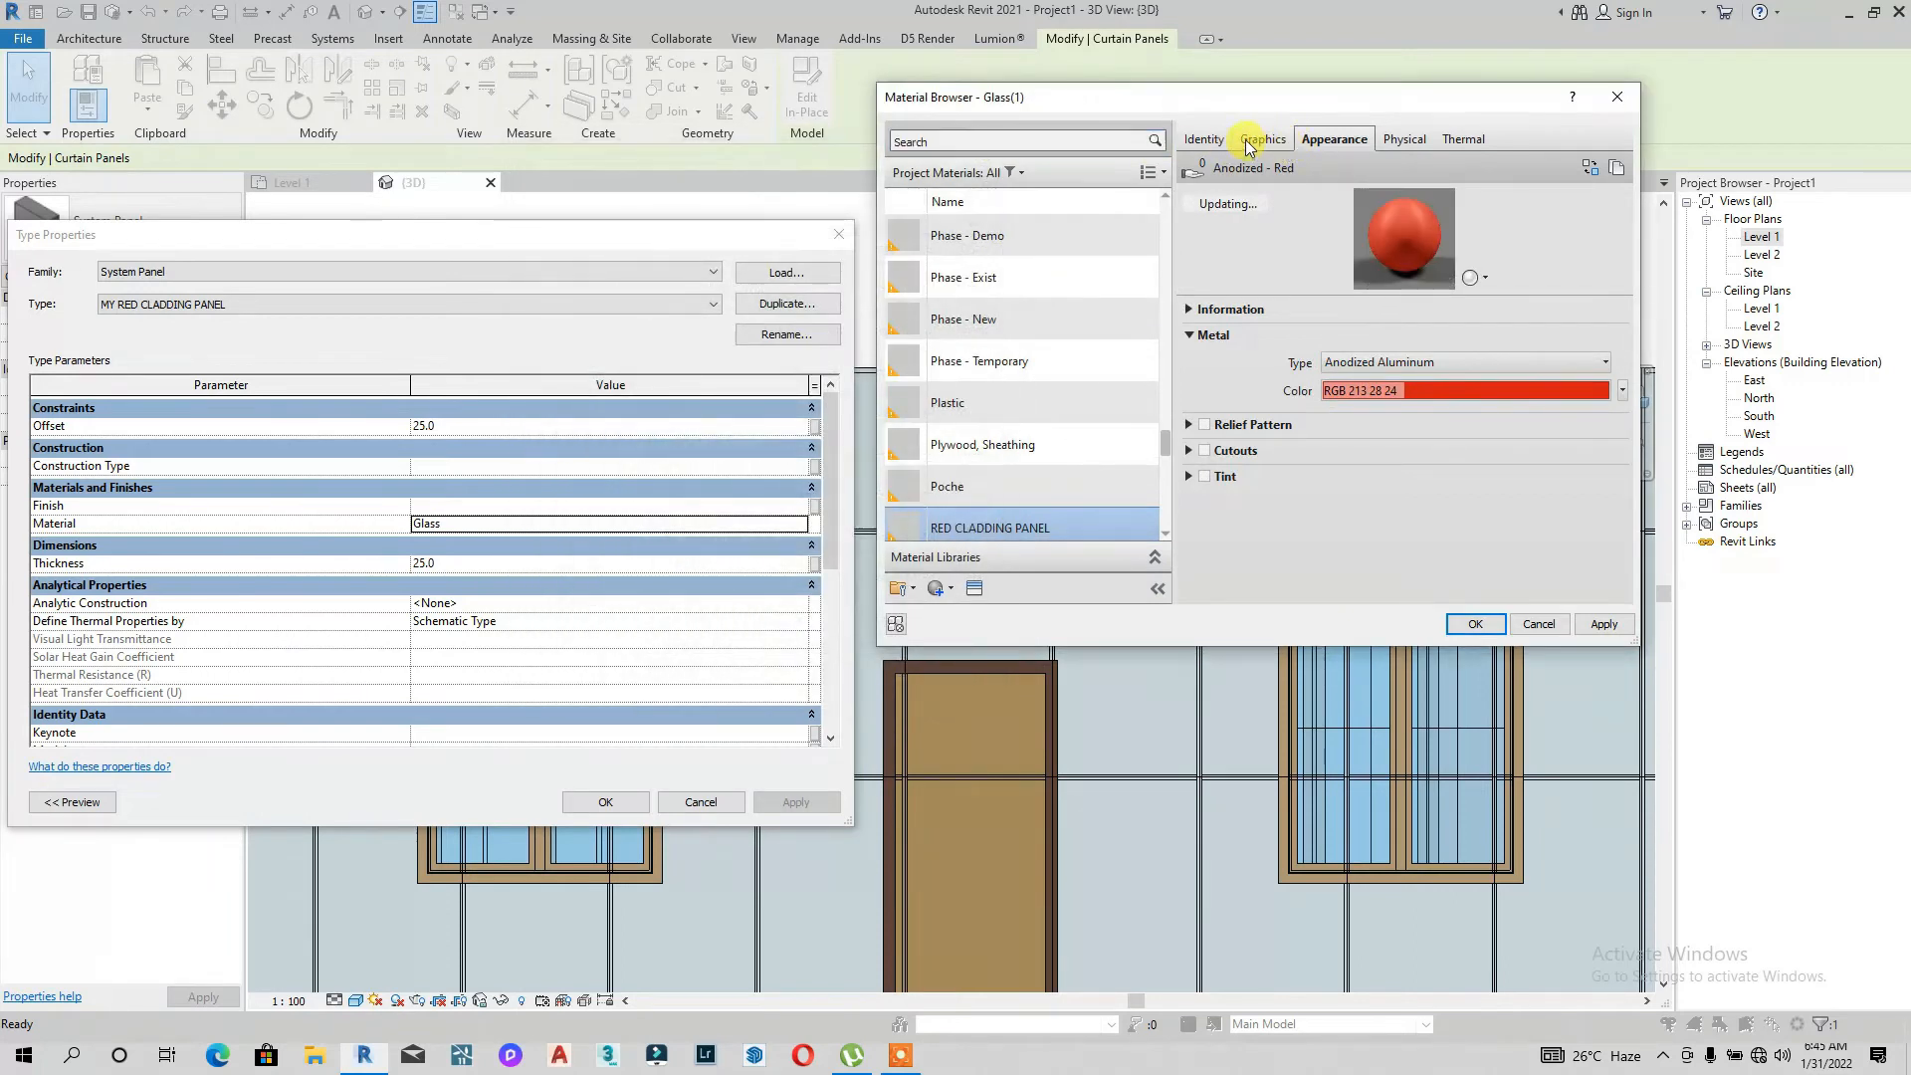
Step: Check the material's graphics, then confirm RED CLADDING PANEL as the panel type's material
left_click(1246, 148)
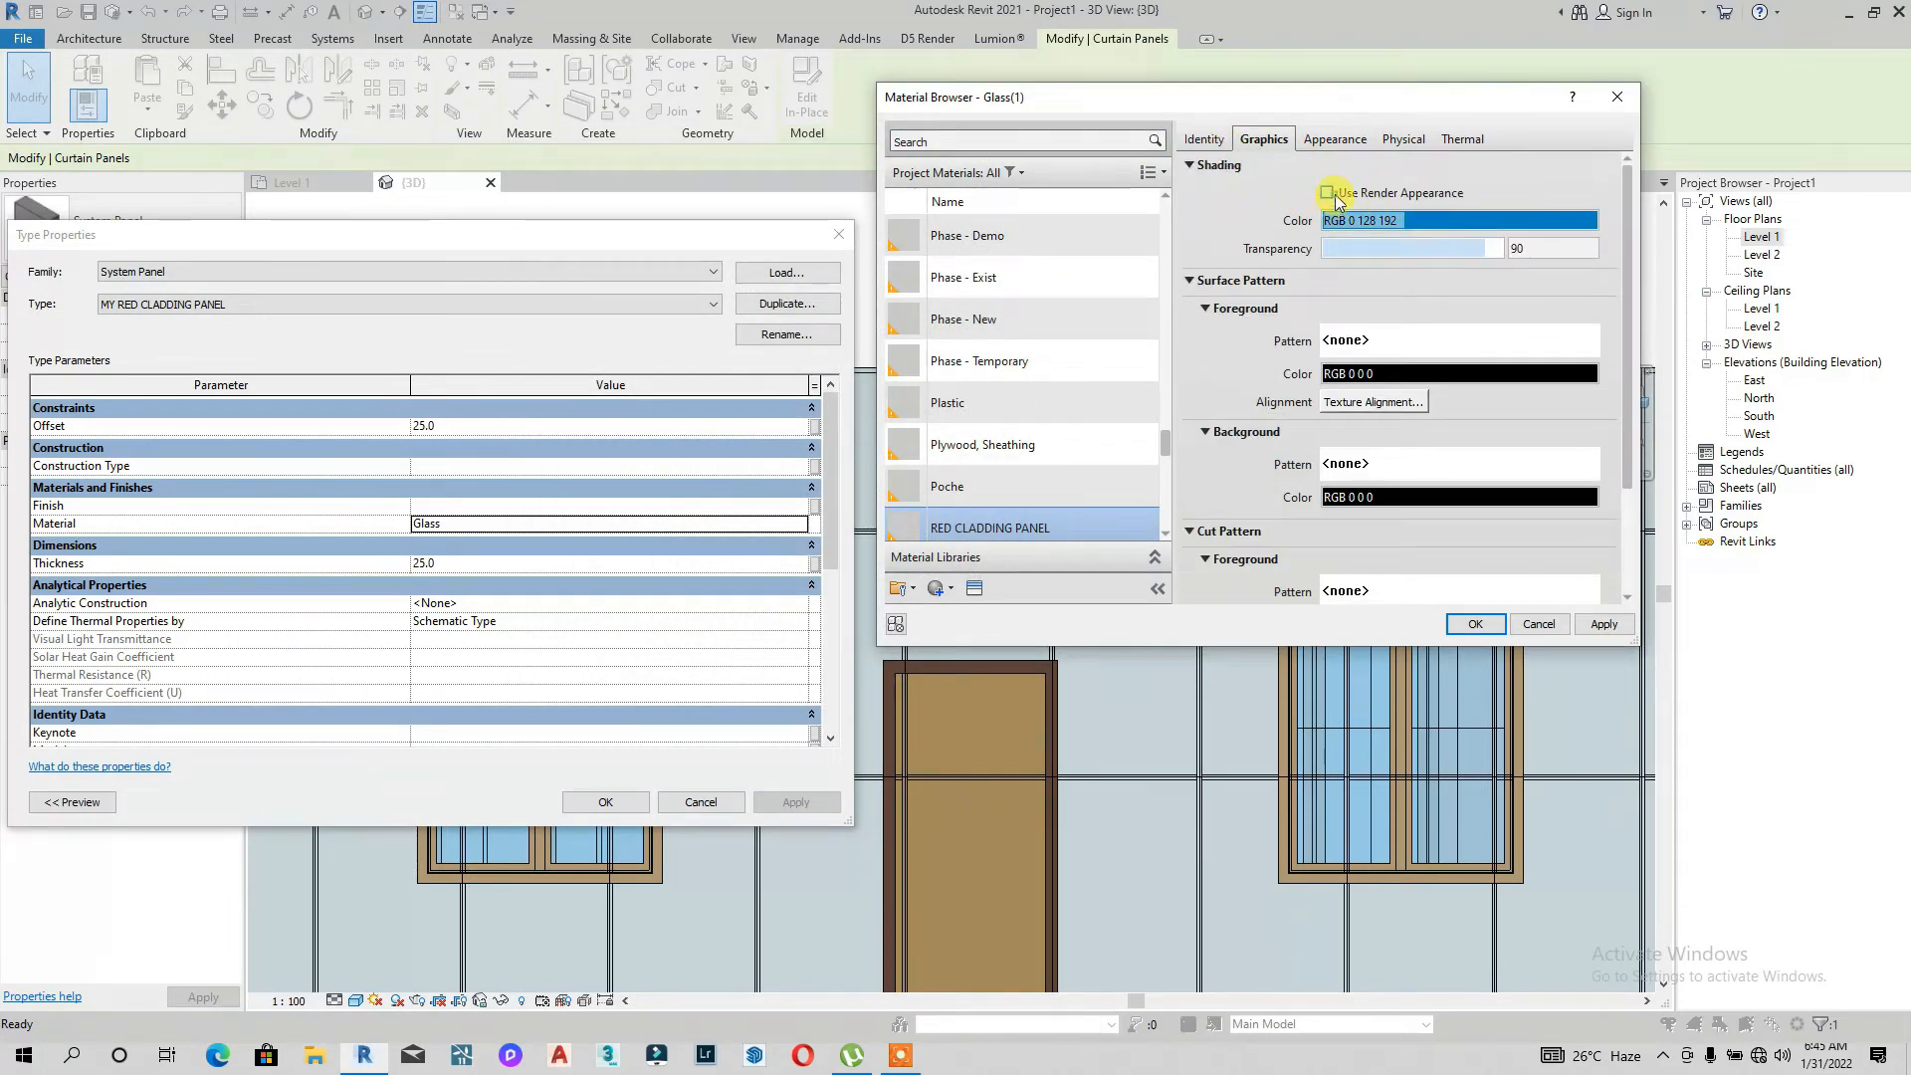
left_click(1475, 625)
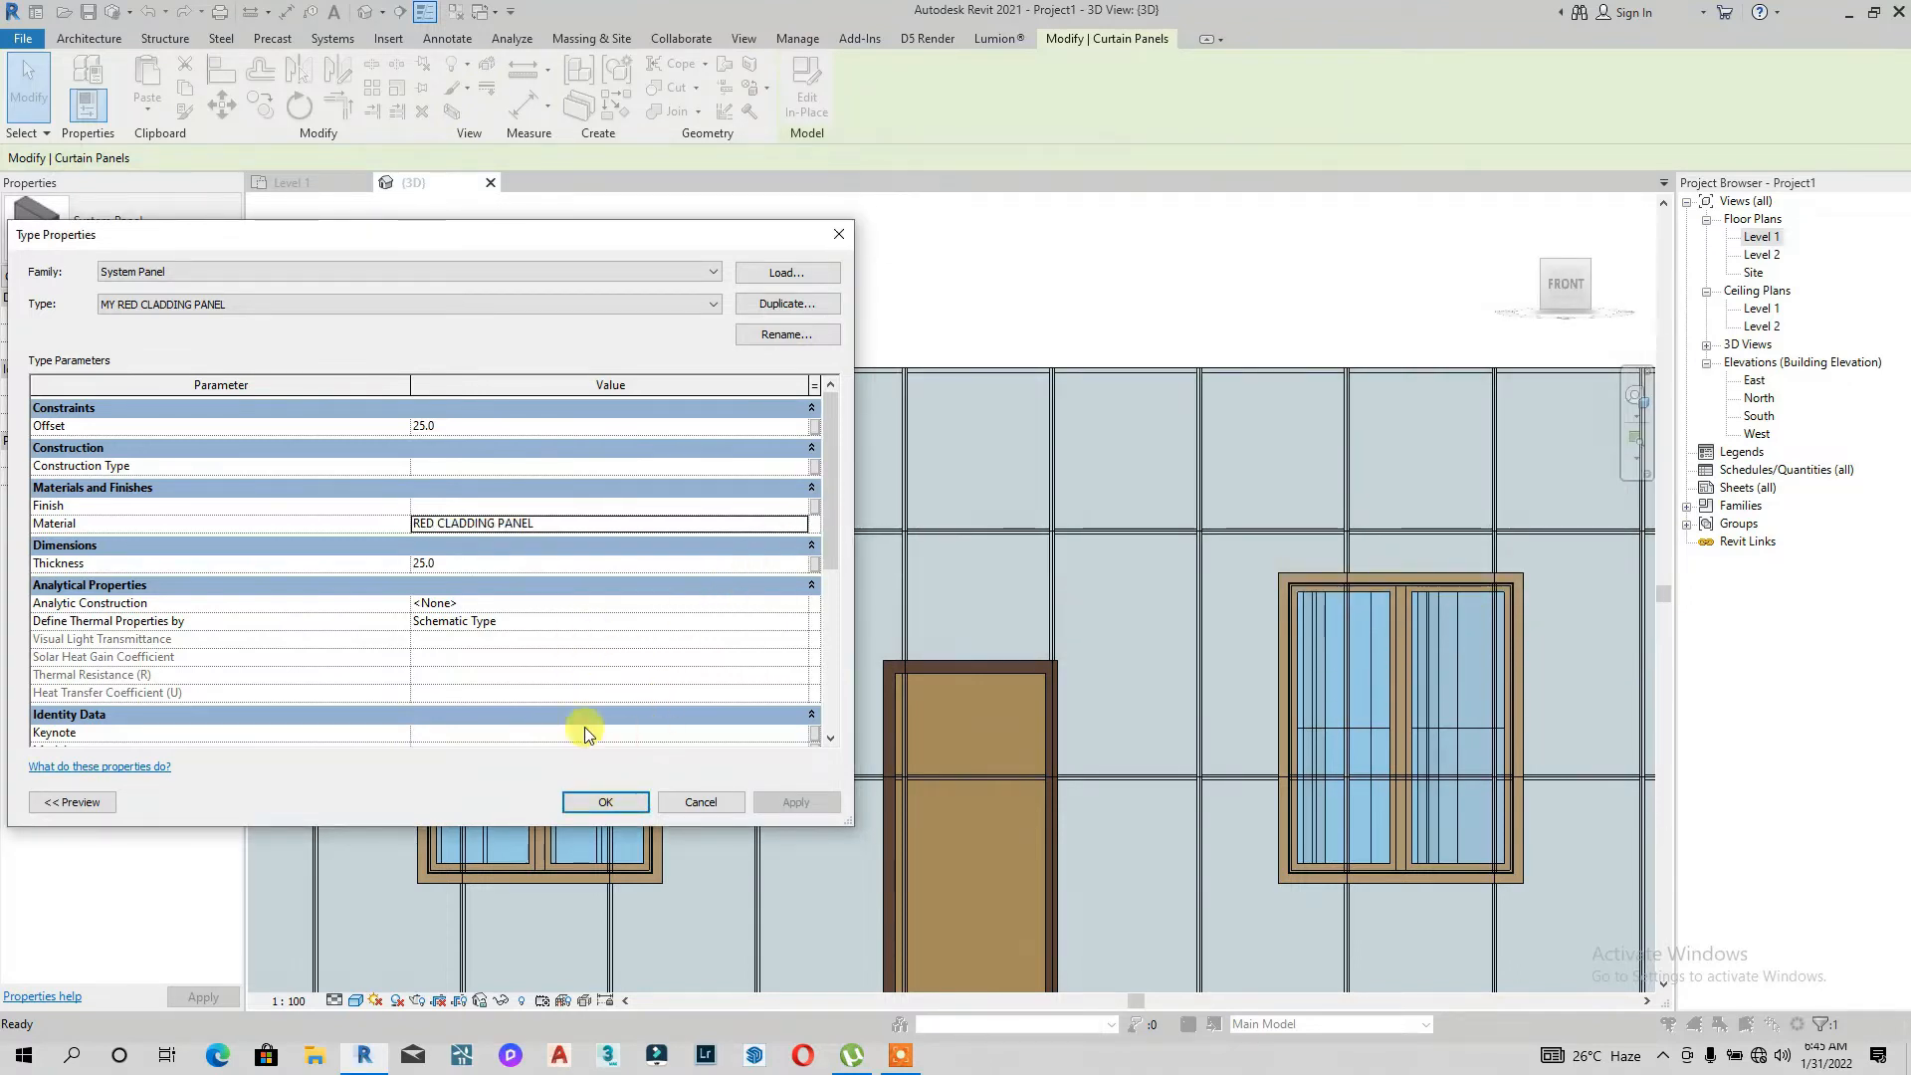
scroll(584, 733, "down", 3)
left_click(606, 802)
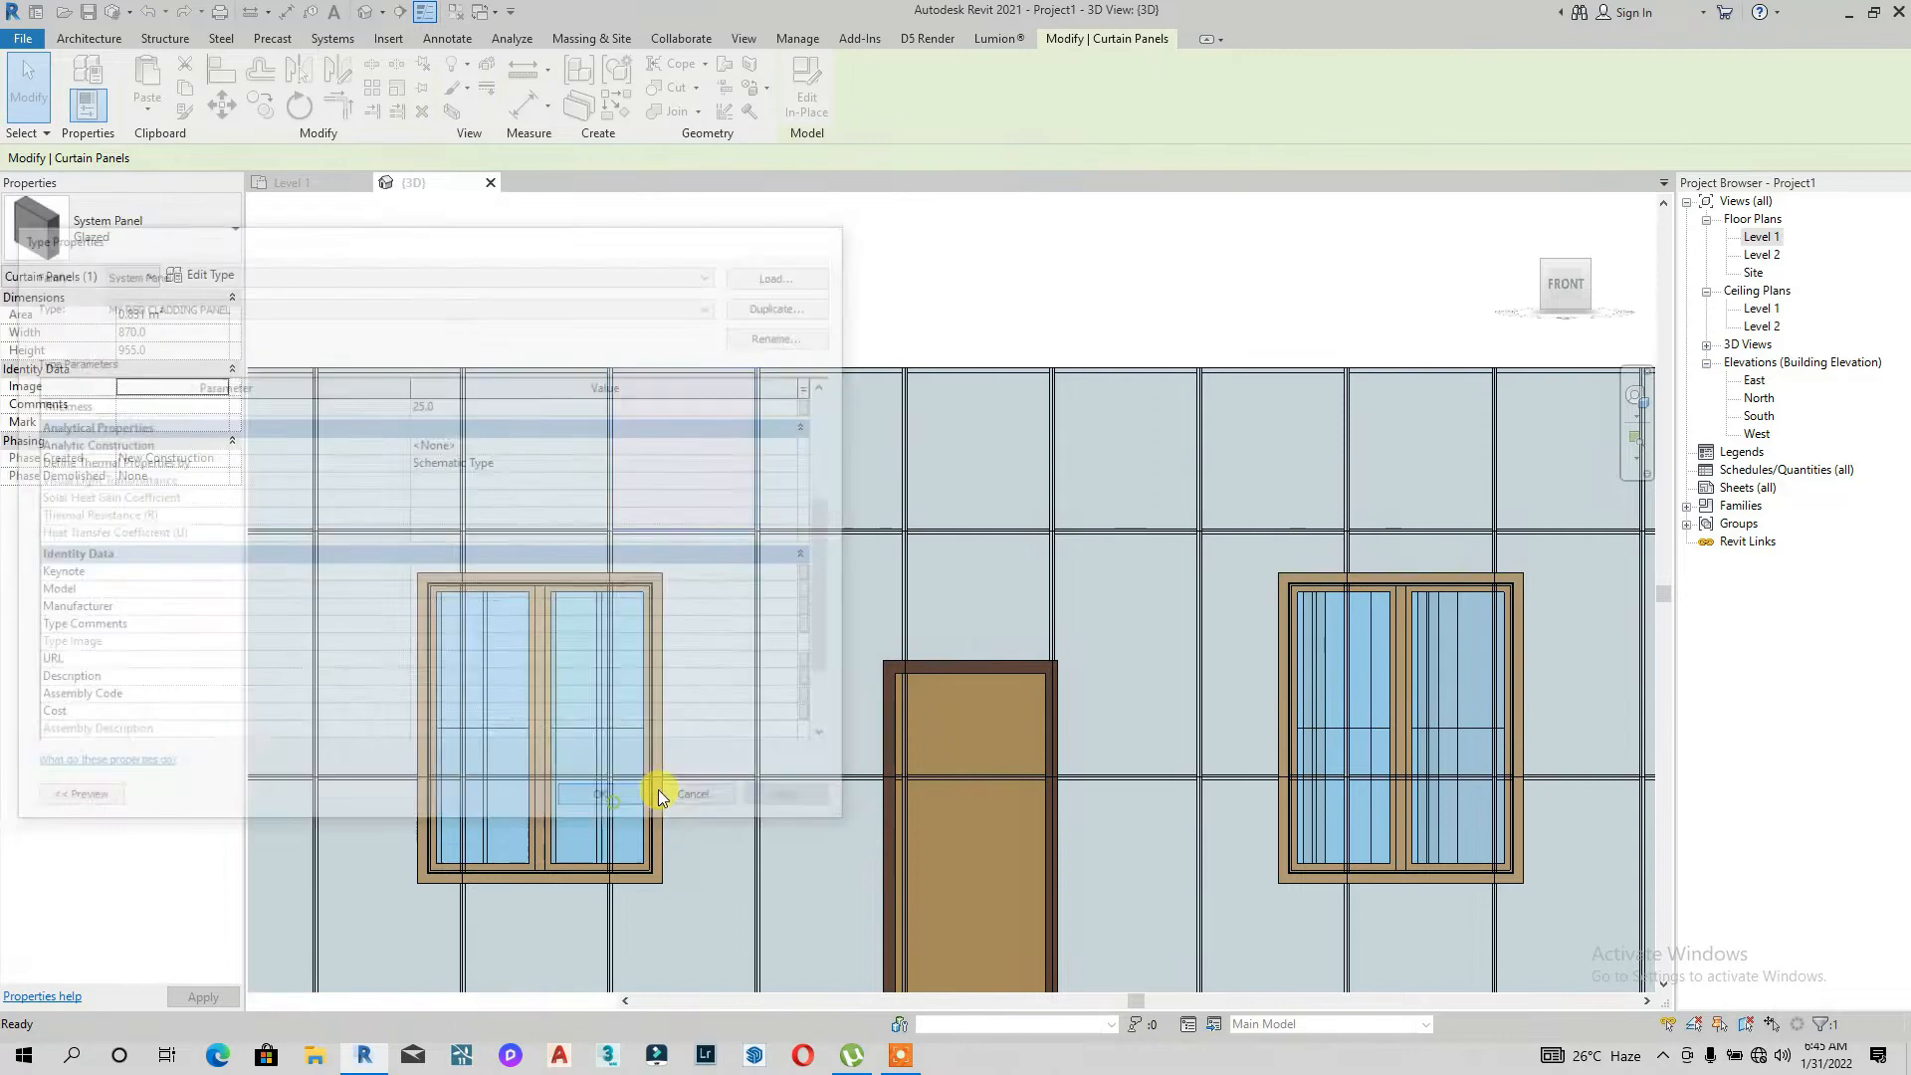
Step: Edit the curtain wall's type and set its curtain panel to System Panel : MY RED CLADDING PANEL
scroll(732, 619, "down", 2)
left_click(678, 443)
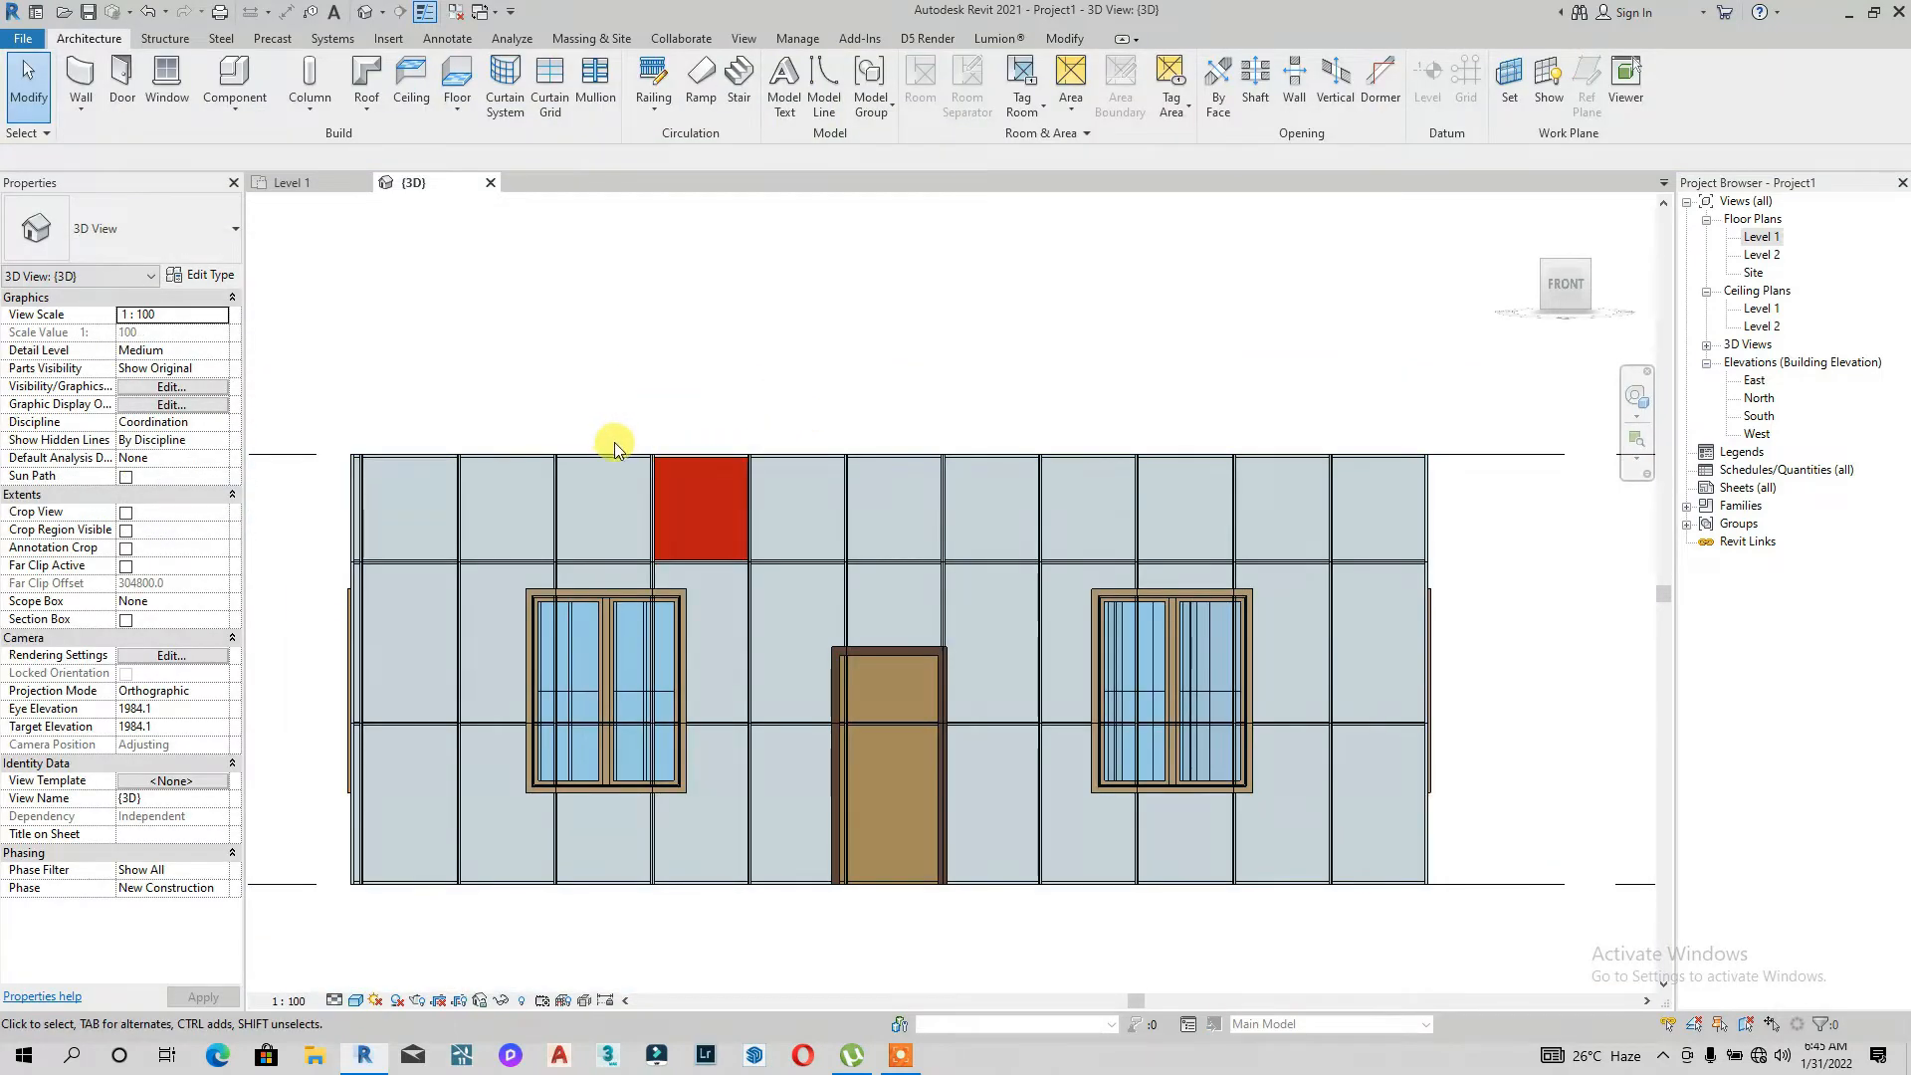
left_click(641, 450)
left_click(189, 279)
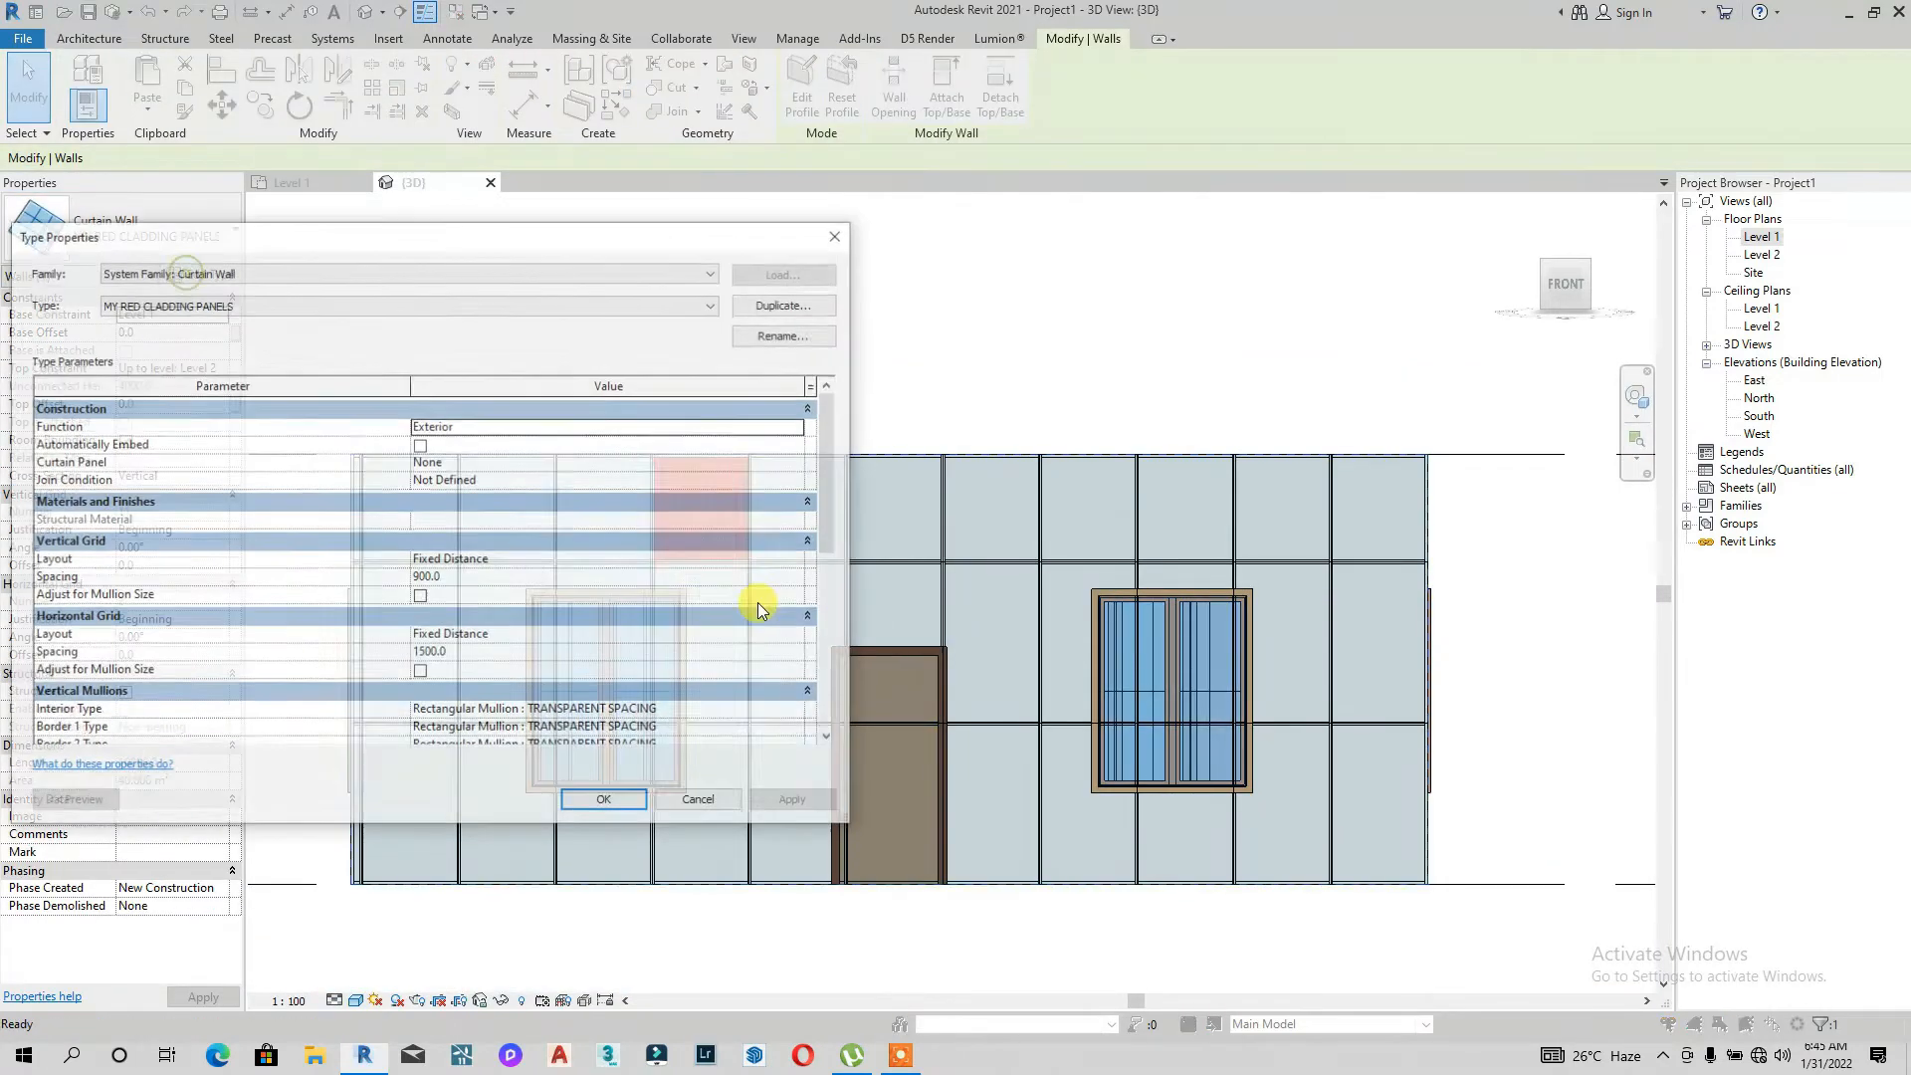
scroll(633, 630, "down", 1)
scroll(508, 513, "down", 2)
scroll(508, 504, "up", 2)
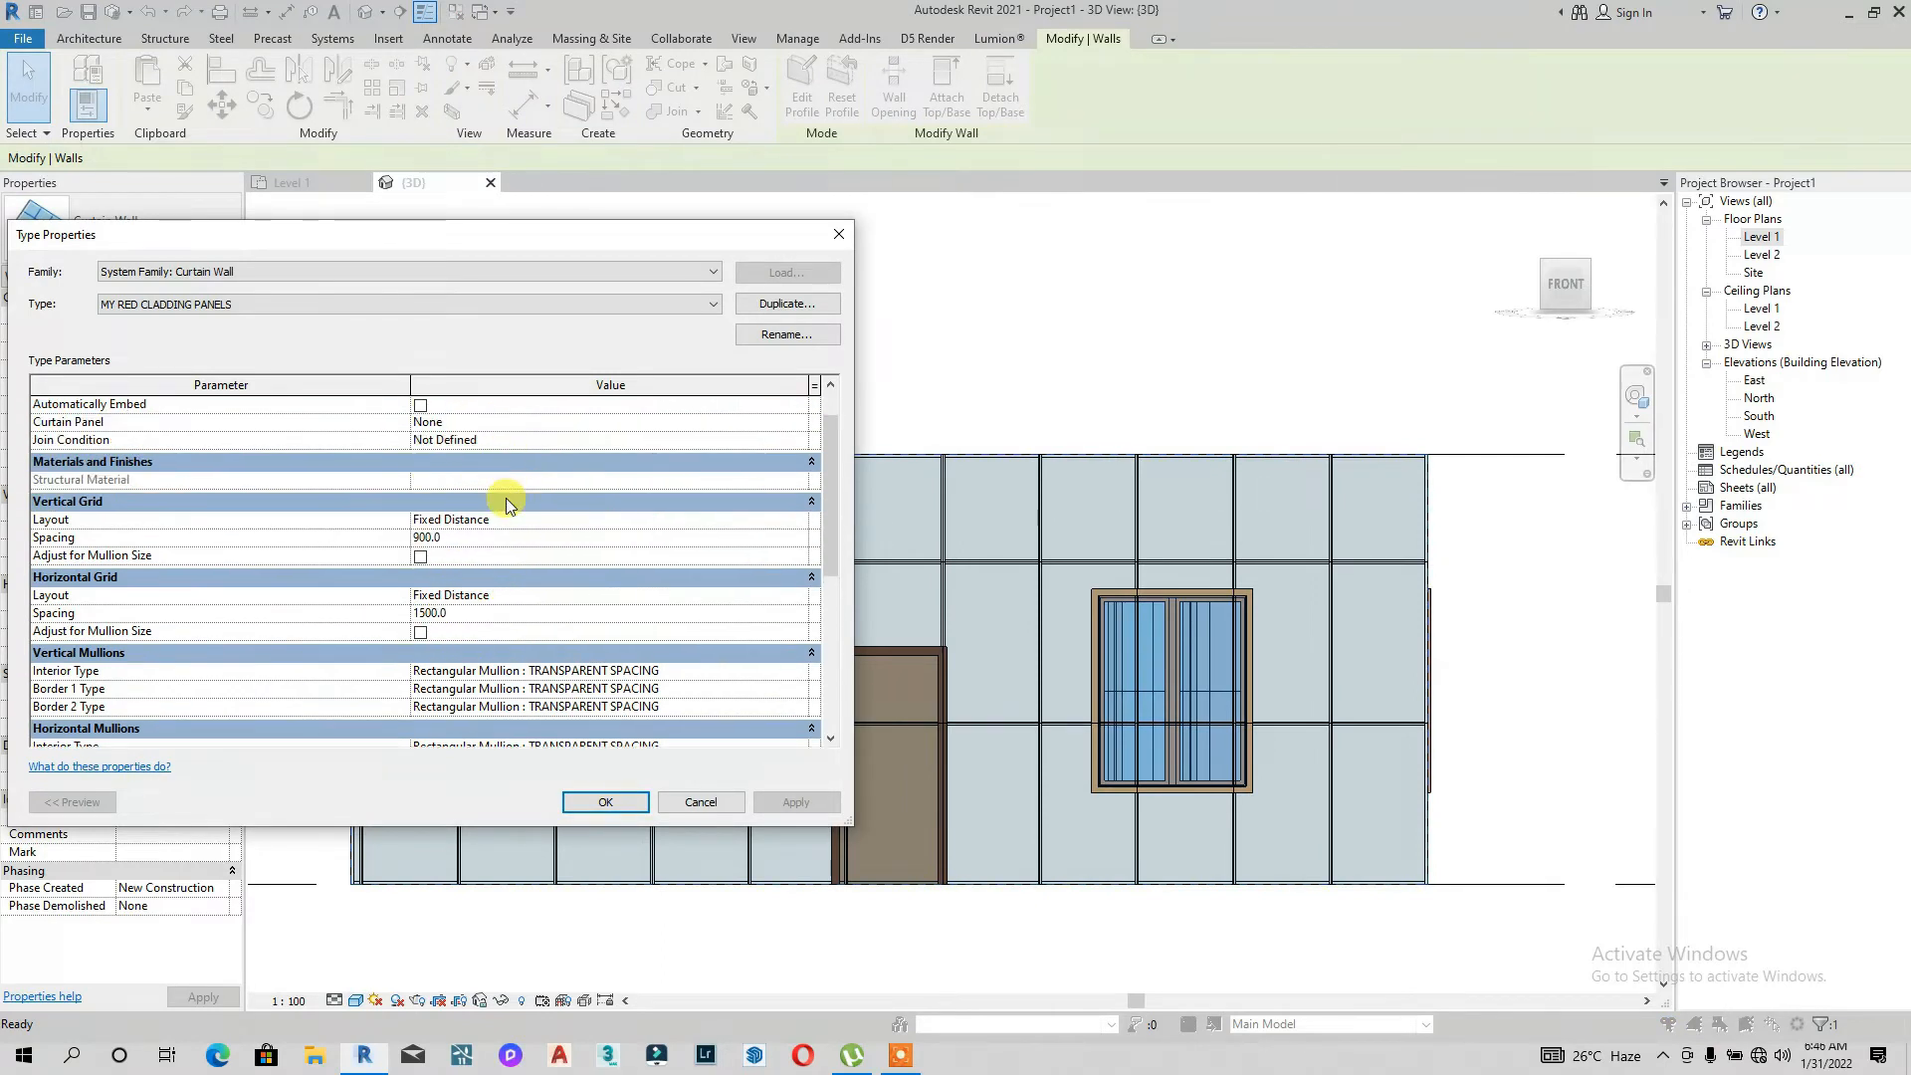
left_click(805, 424)
scroll(716, 452, "down", 3)
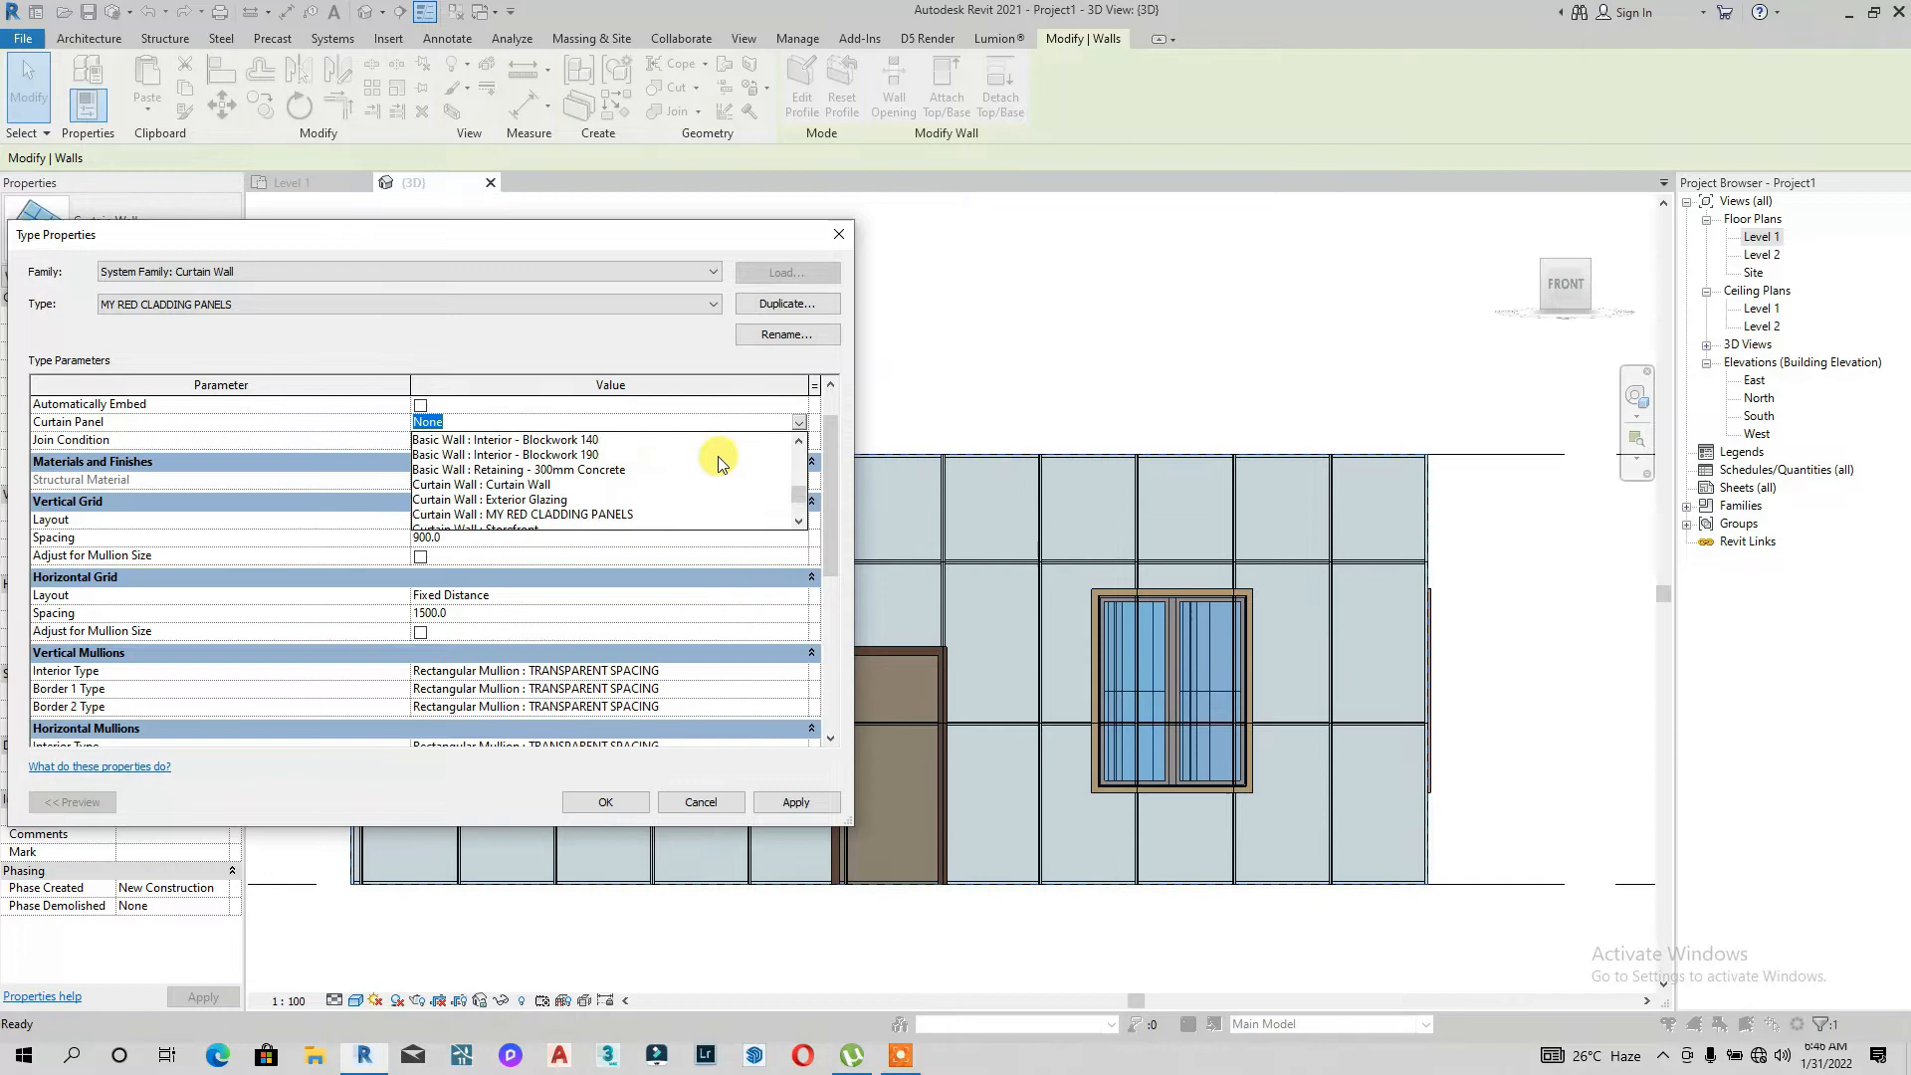
scroll(600, 484, "up", 3)
scroll(577, 493, "down", 3)
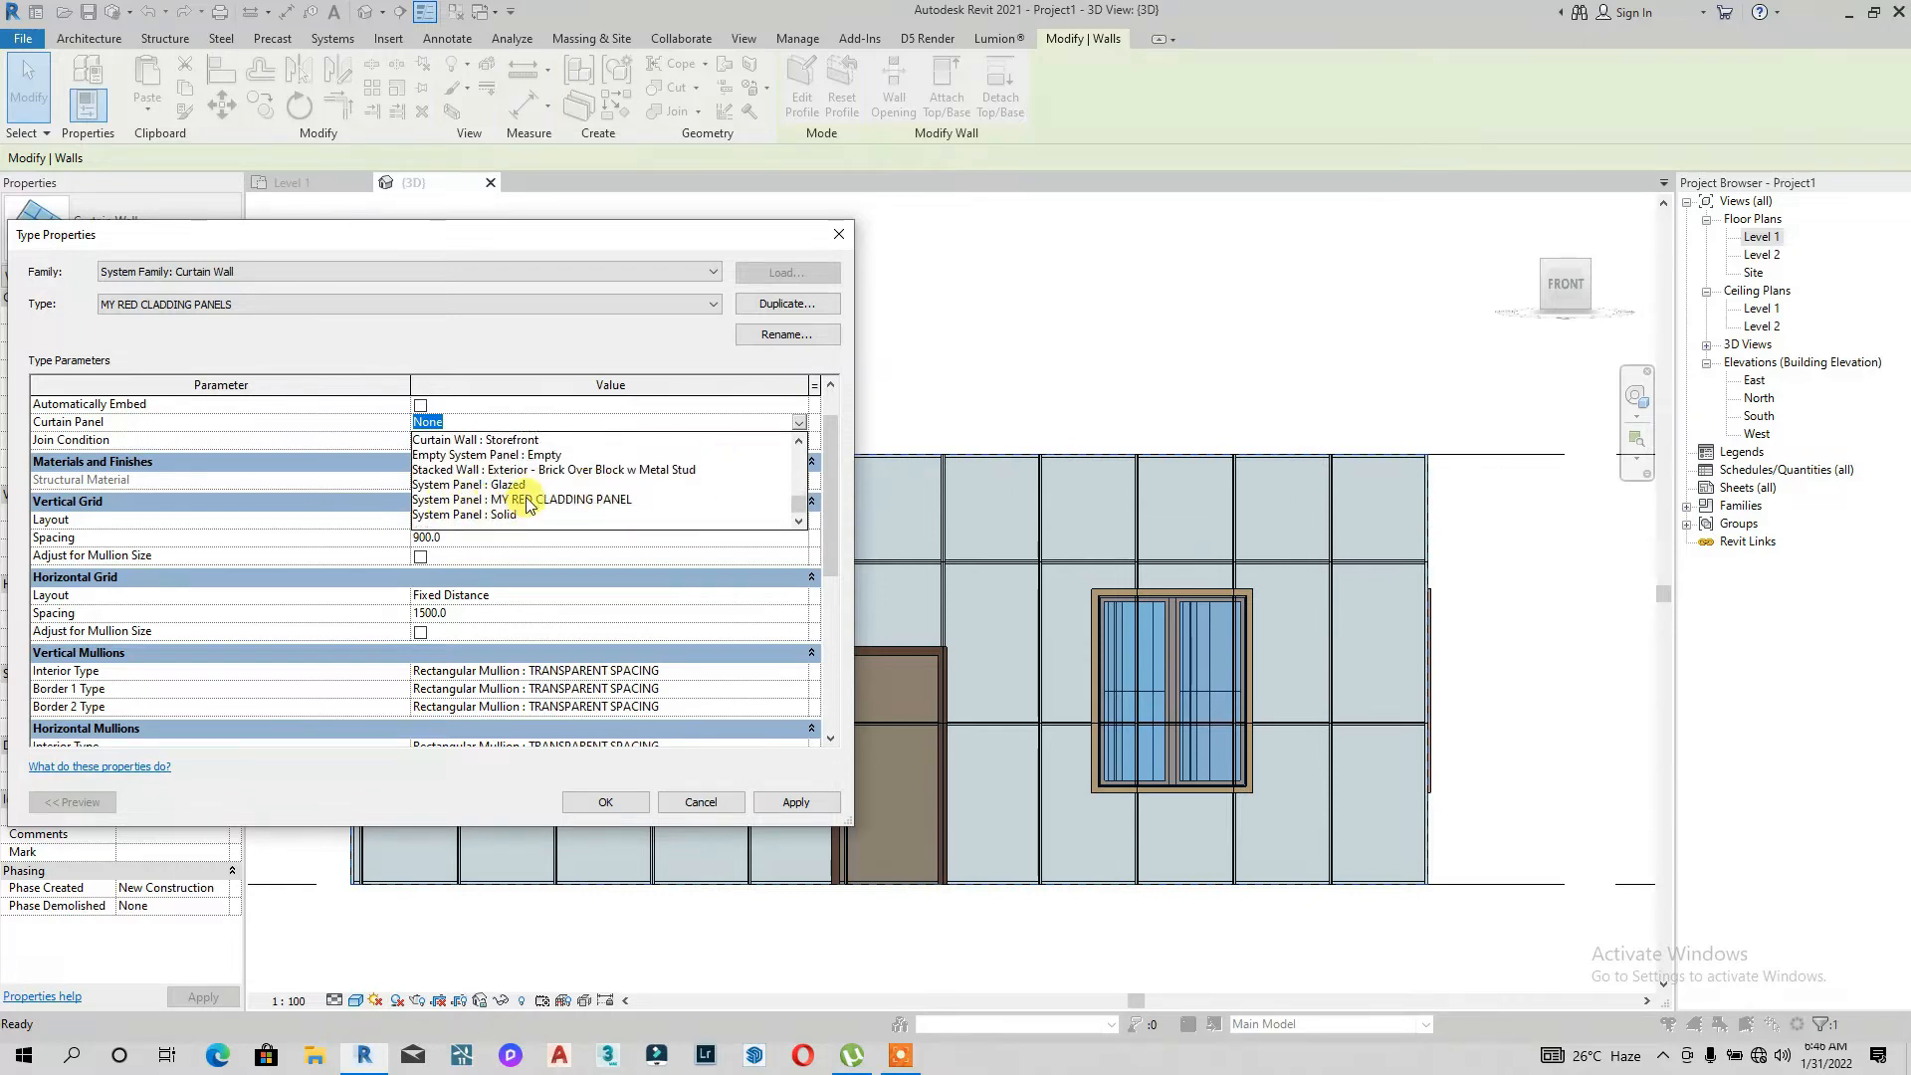
left_click(528, 501)
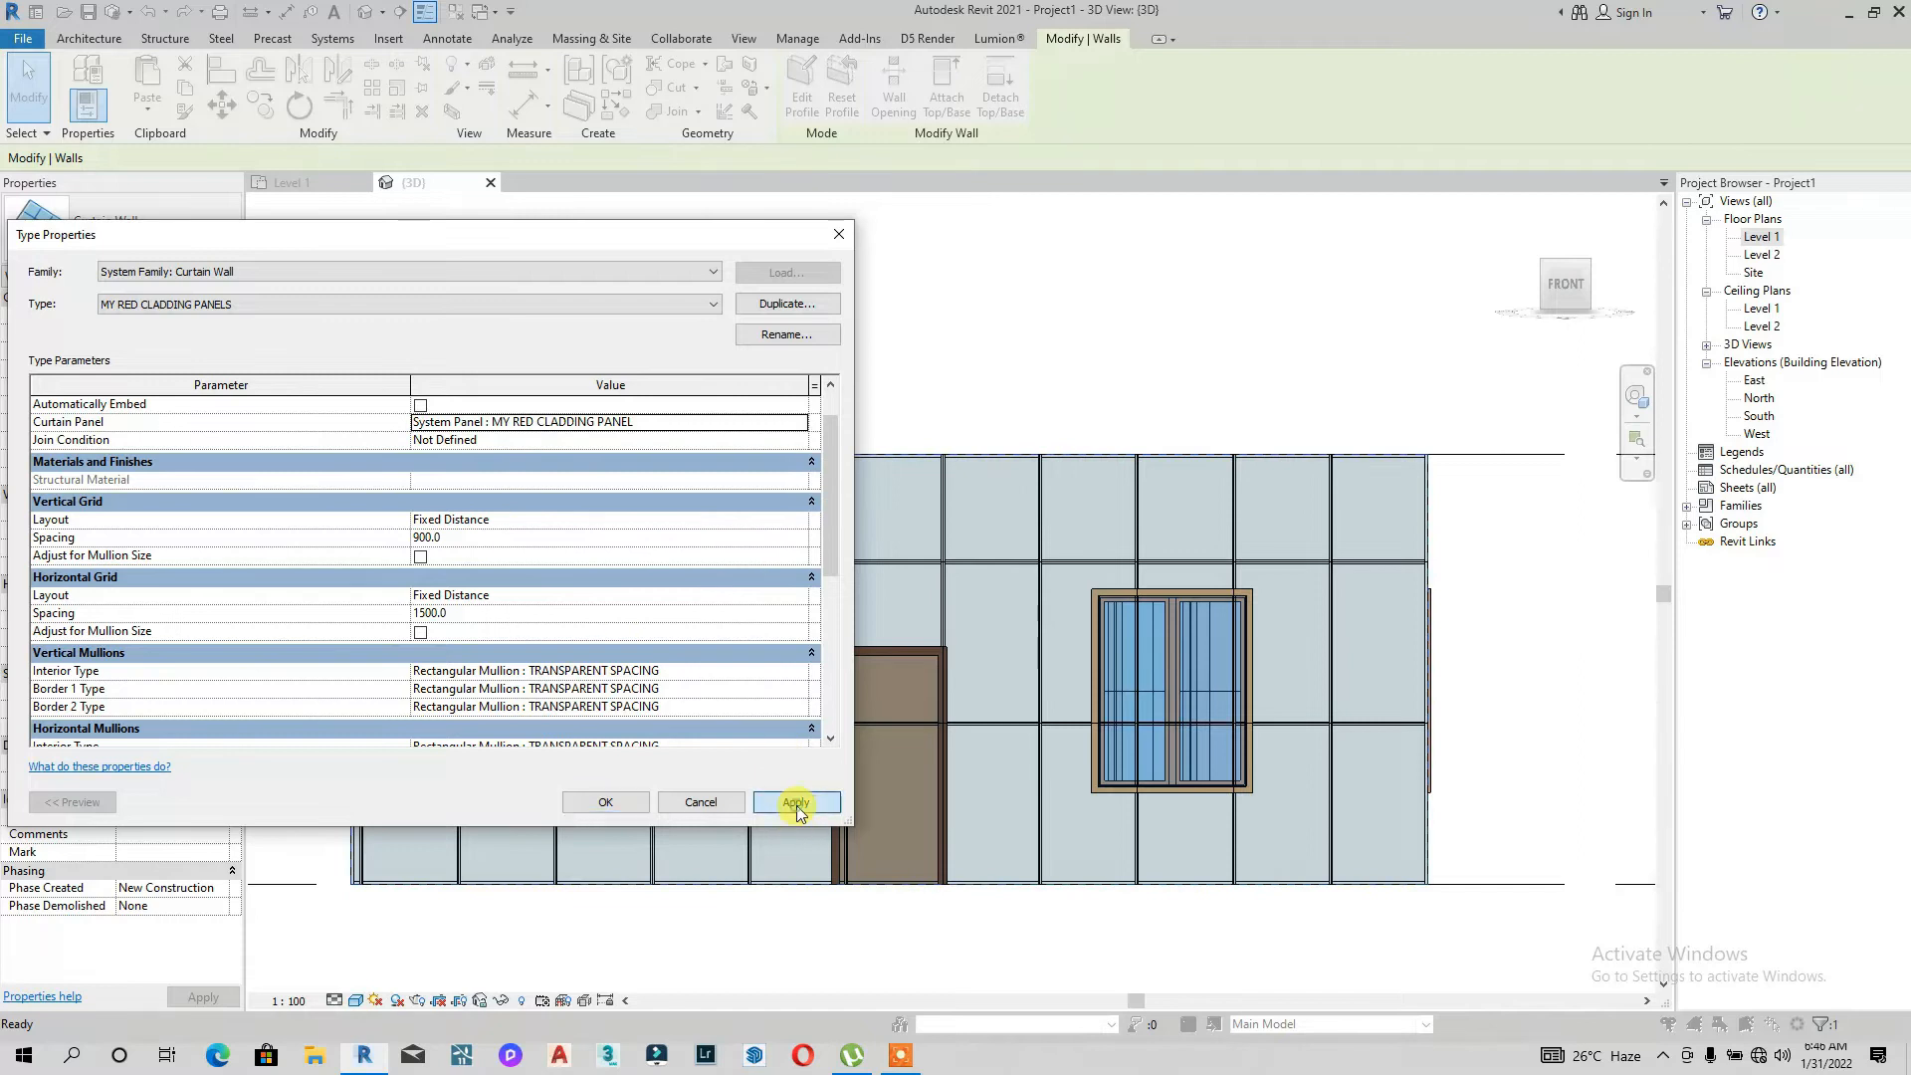
left_click(796, 804)
left_click(605, 800)
Step: Inspect the red-panelled cladding in the 3D view
scroll(834, 676, "down", 2)
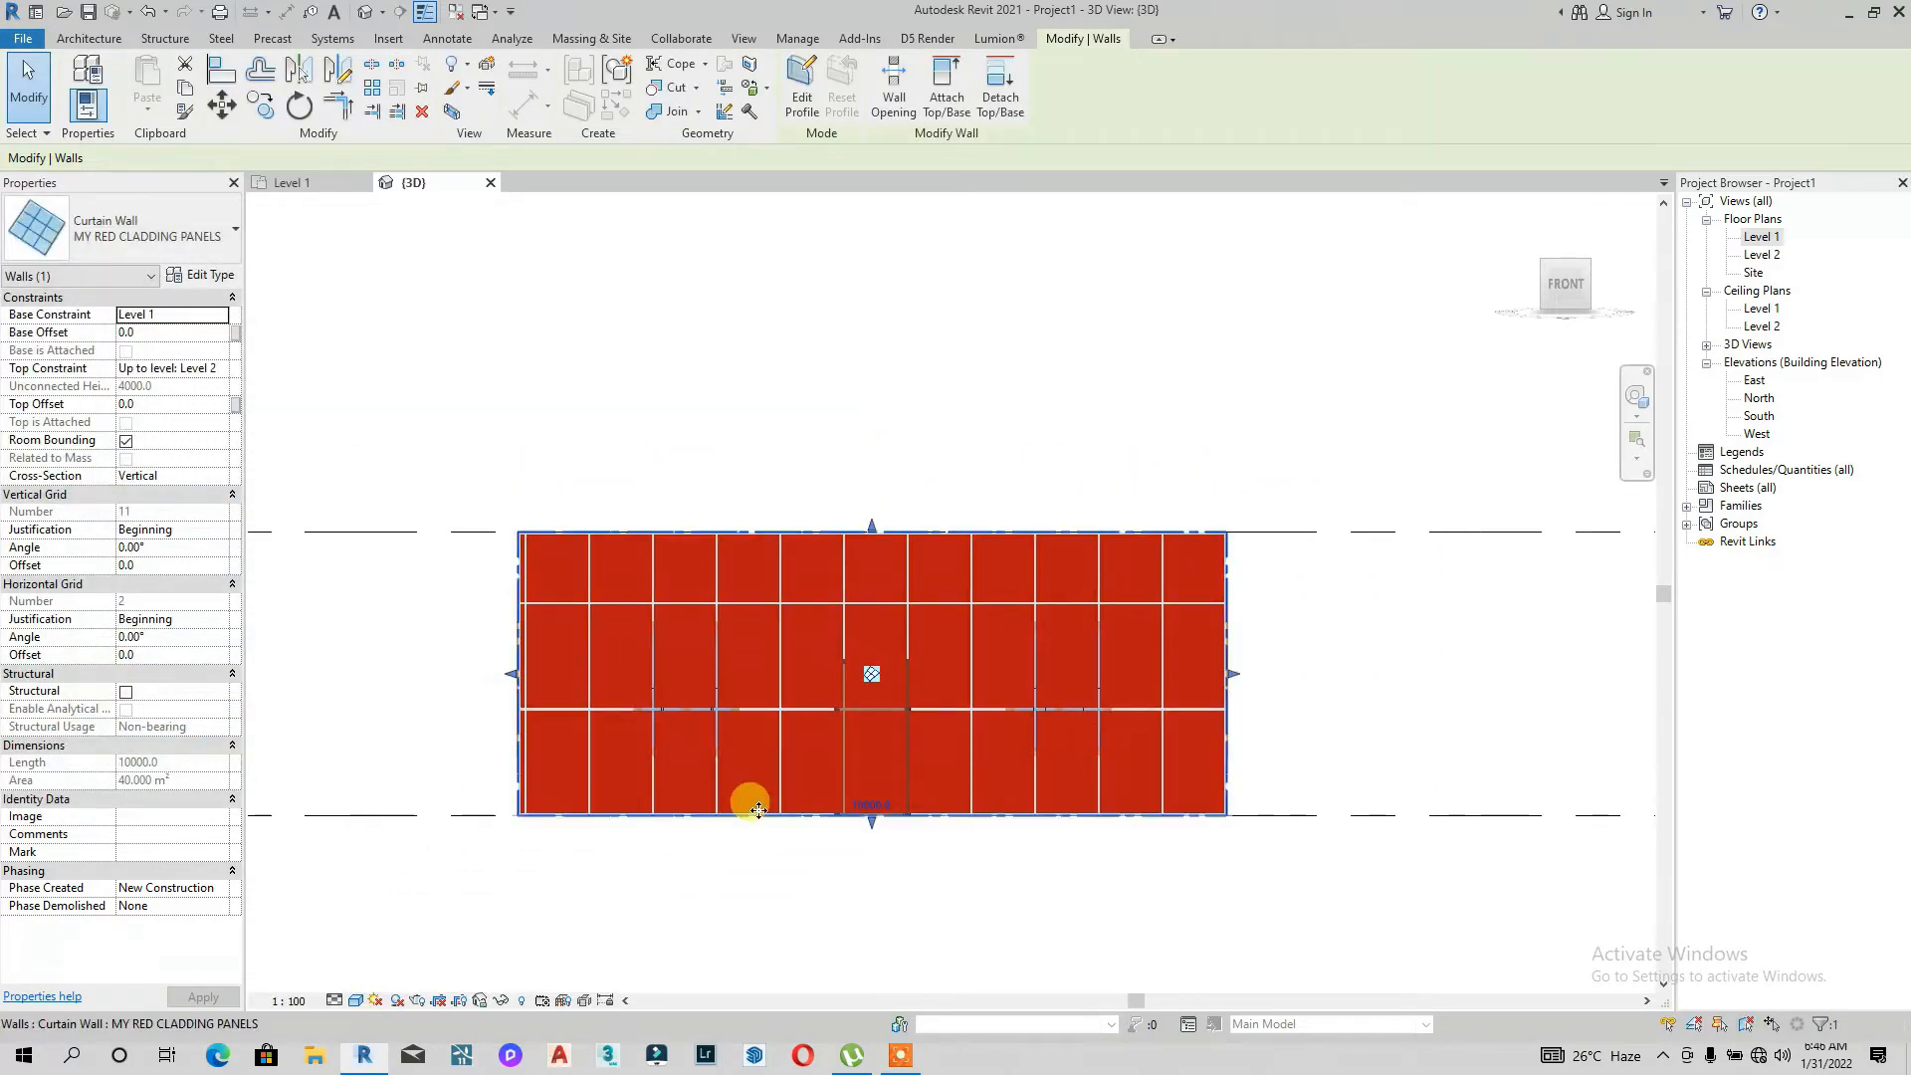
left_click_drag(1568, 296, 1456, 286)
left_click(990, 885)
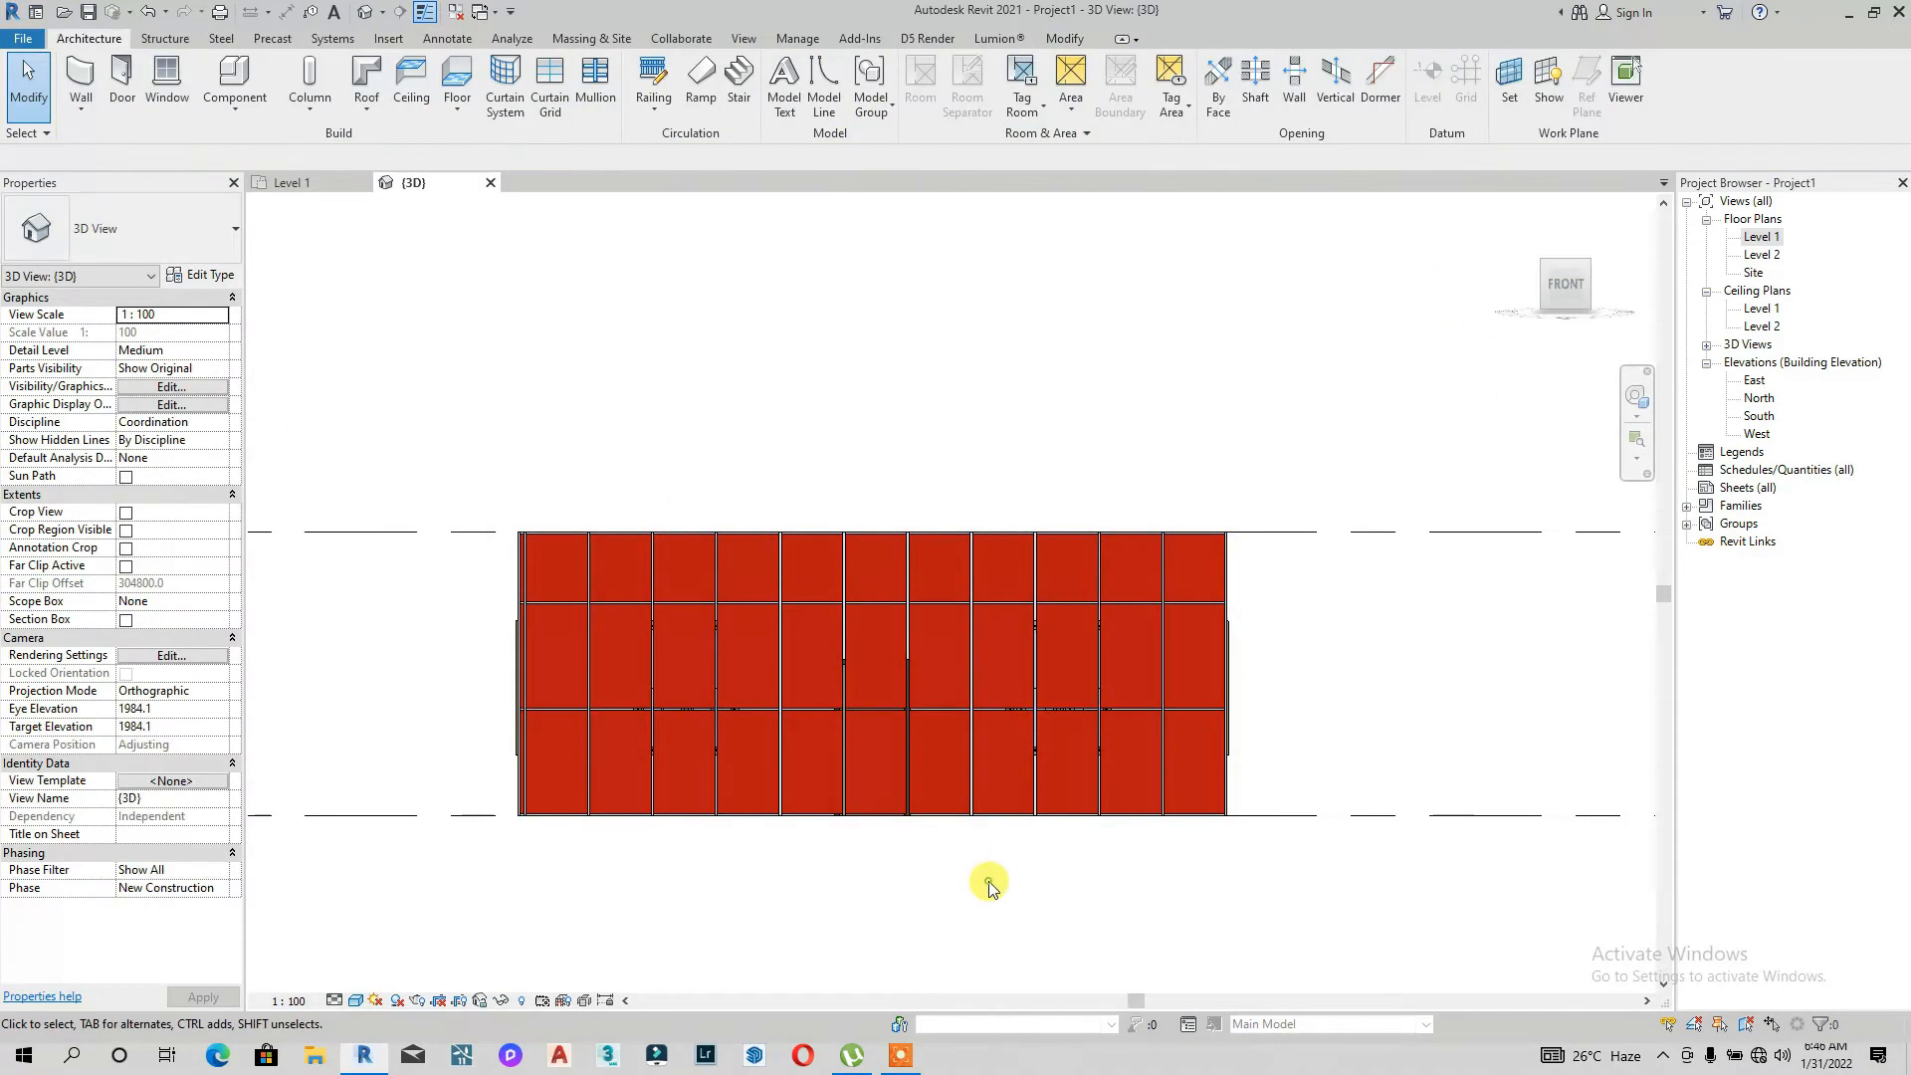
Step: Draw new MY RED CLADDING PANELS curtain walls around the house's other exterior walls on Level 1, corner to corner
left_click(816, 532)
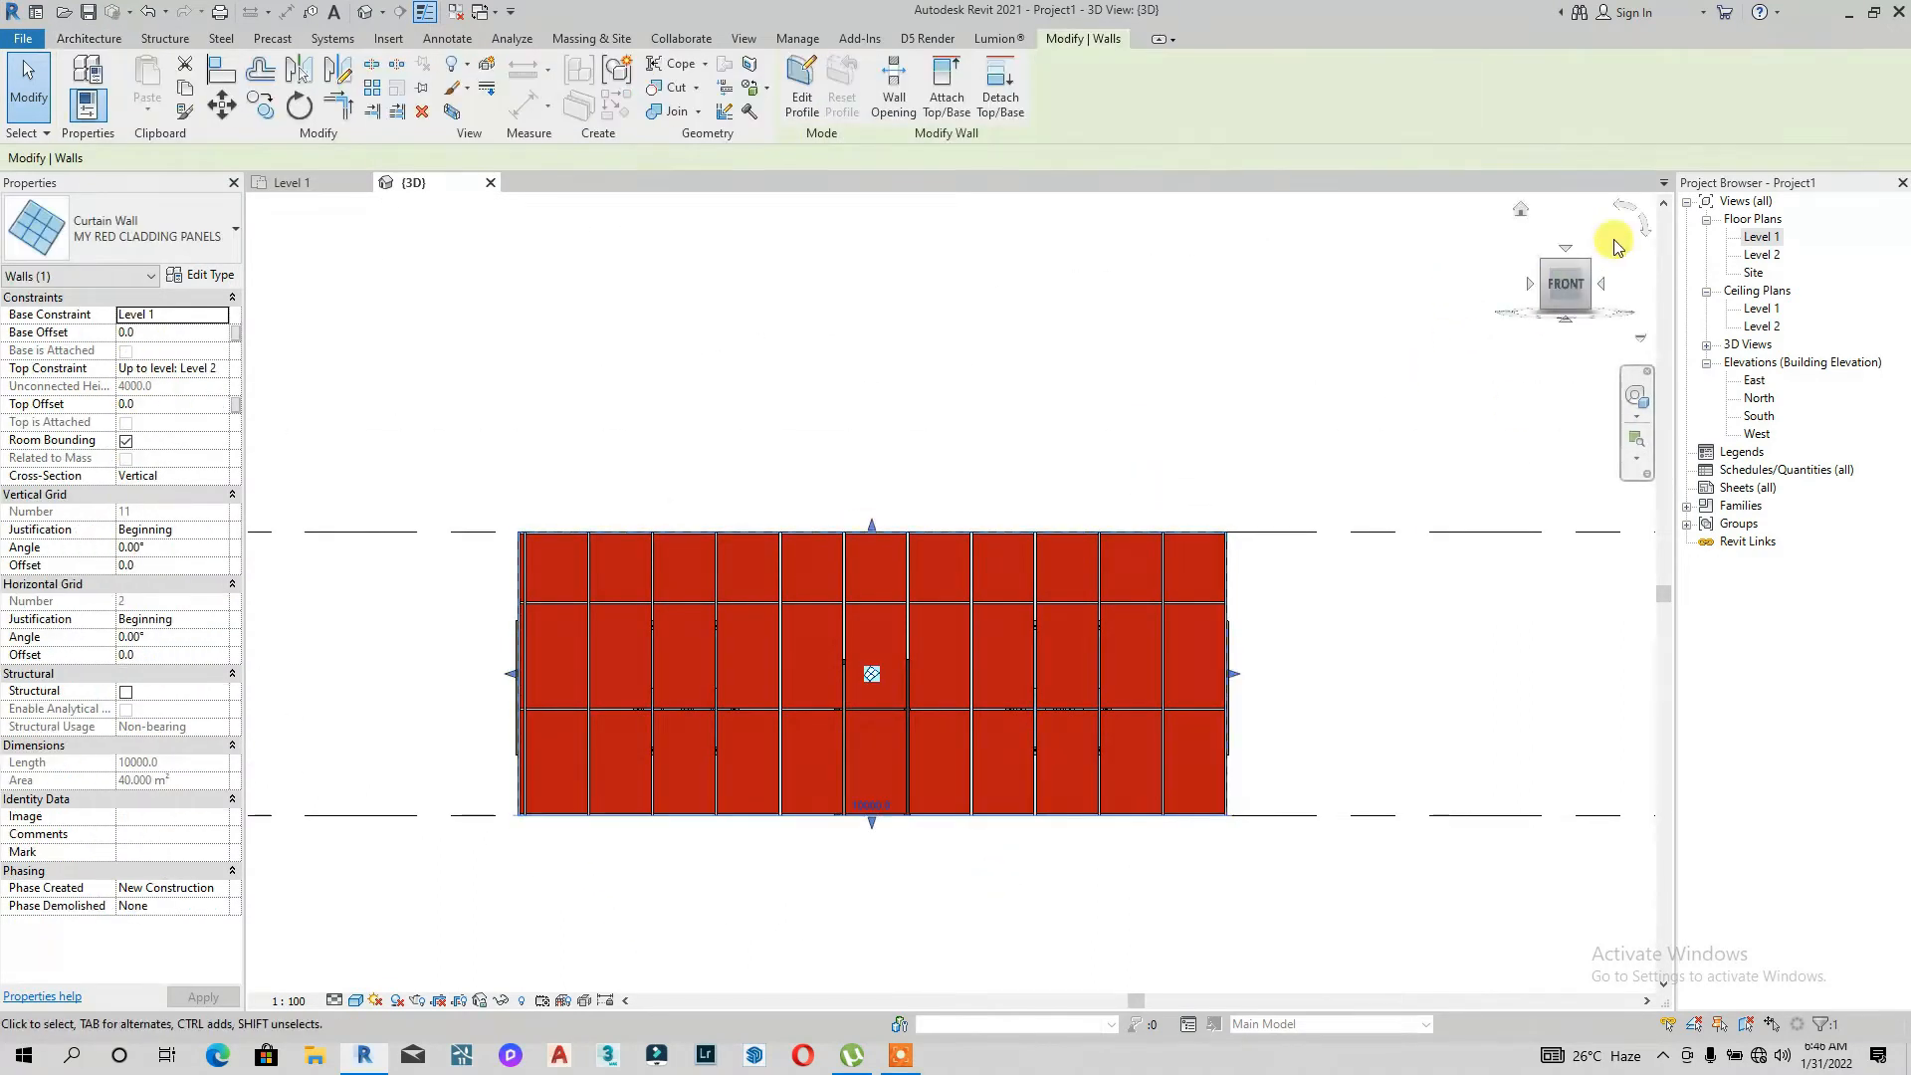
double_click(1762, 236)
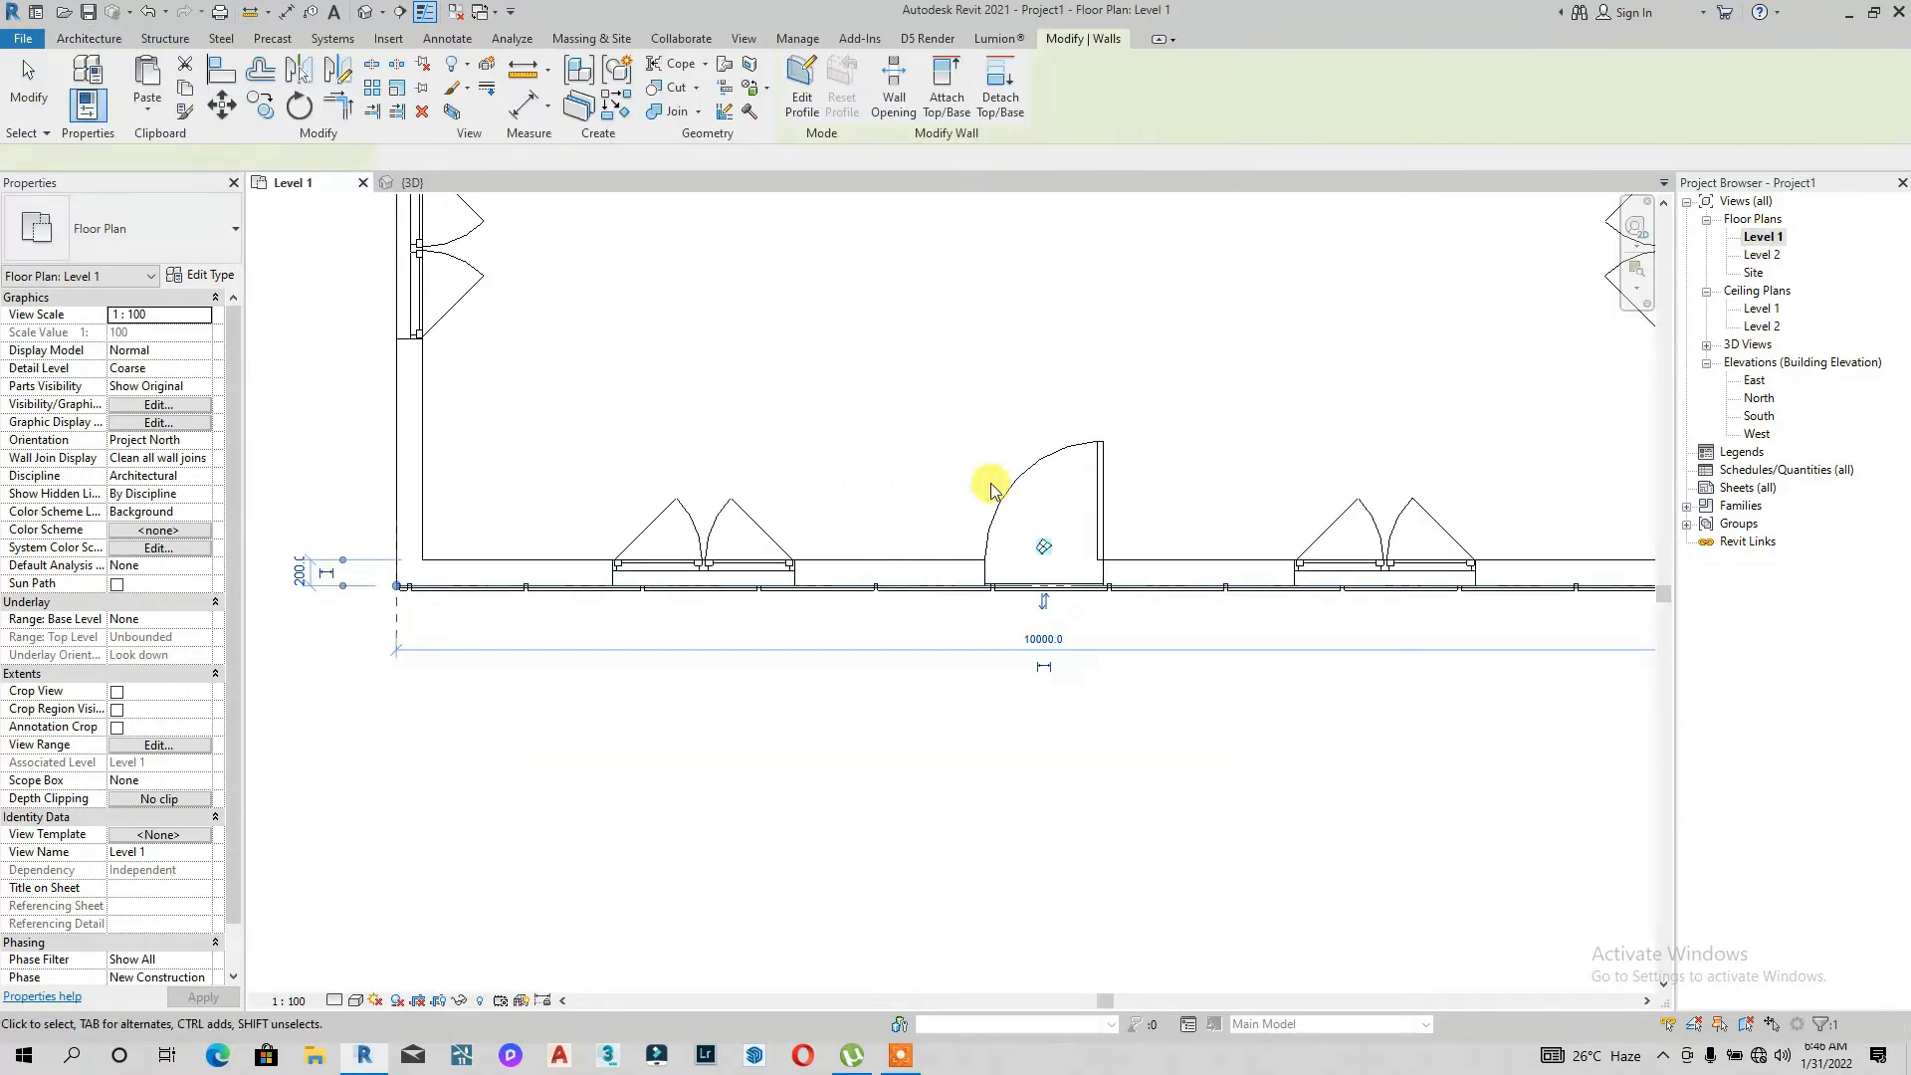
middle_click_drag(690, 542, 635, 544)
left_click(635, 543)
left_click(100, 115)
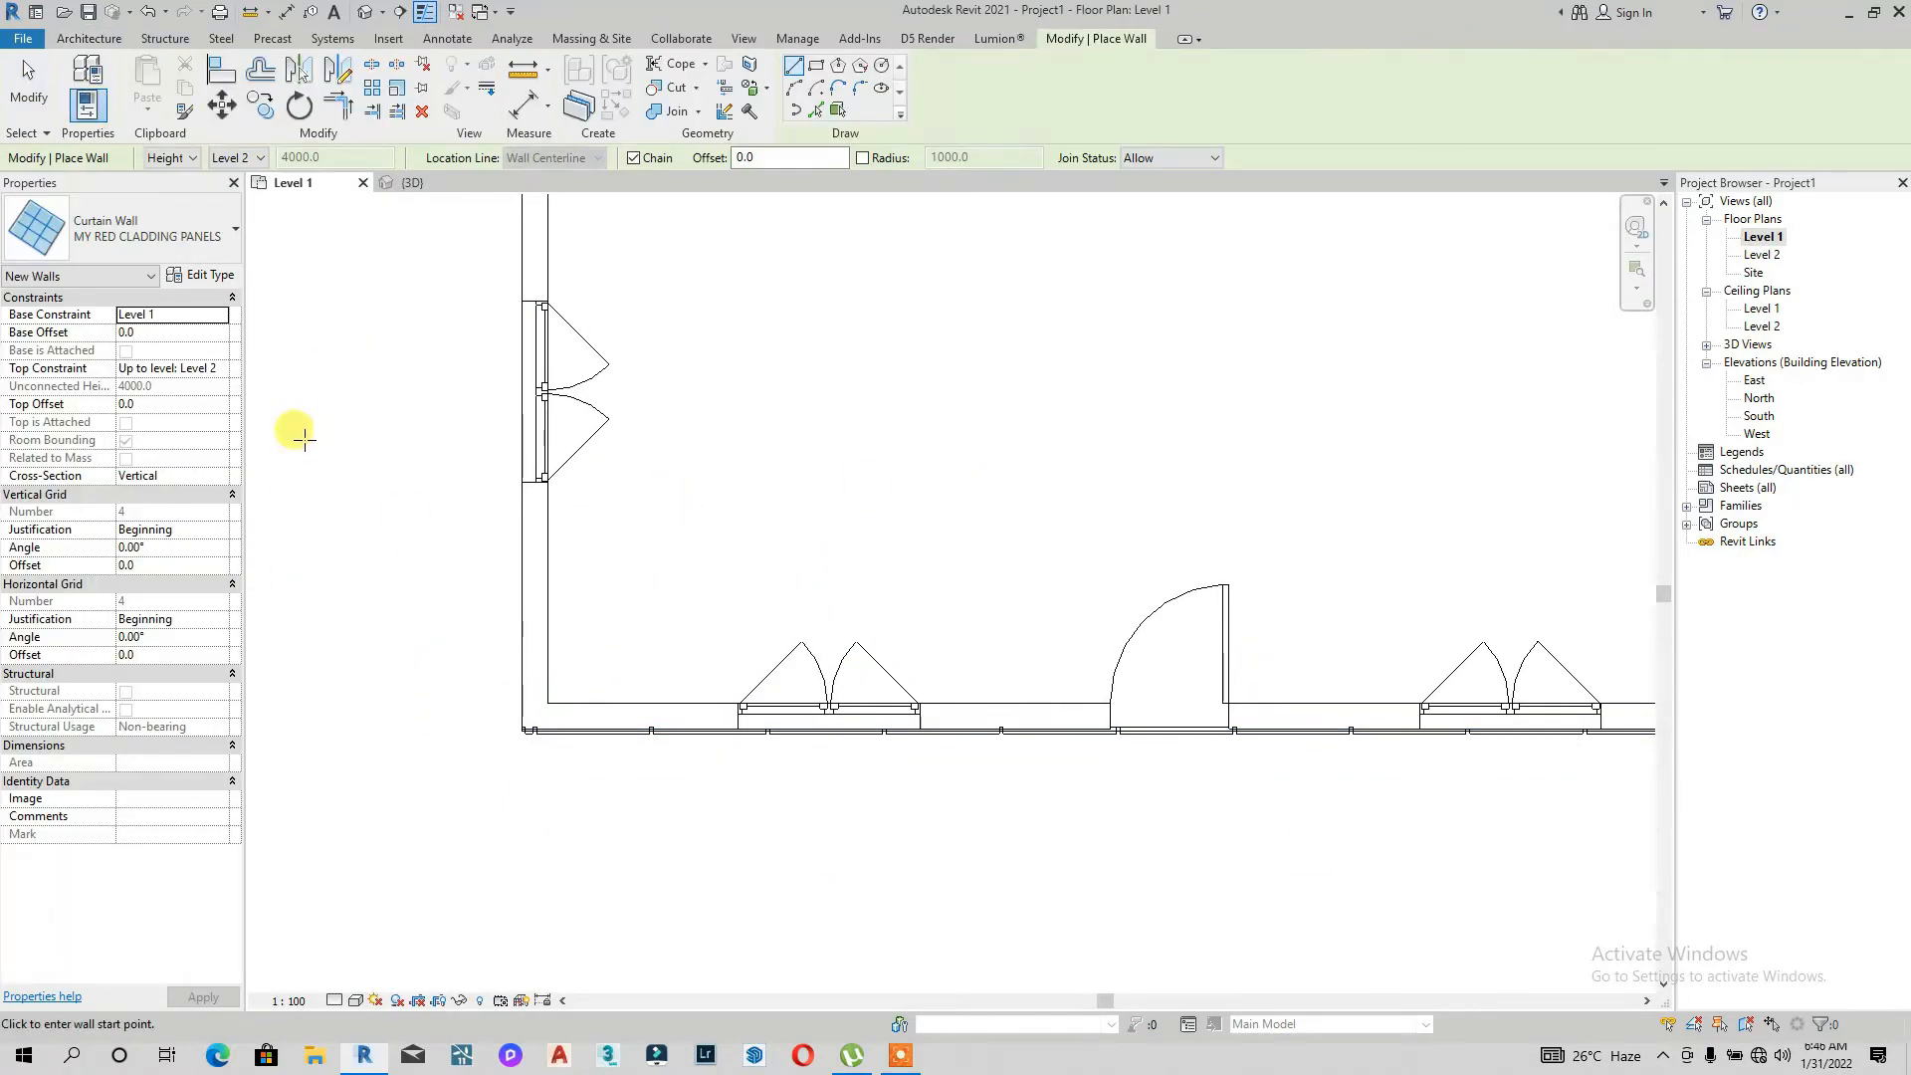
scroll(537, 647, "up", 6)
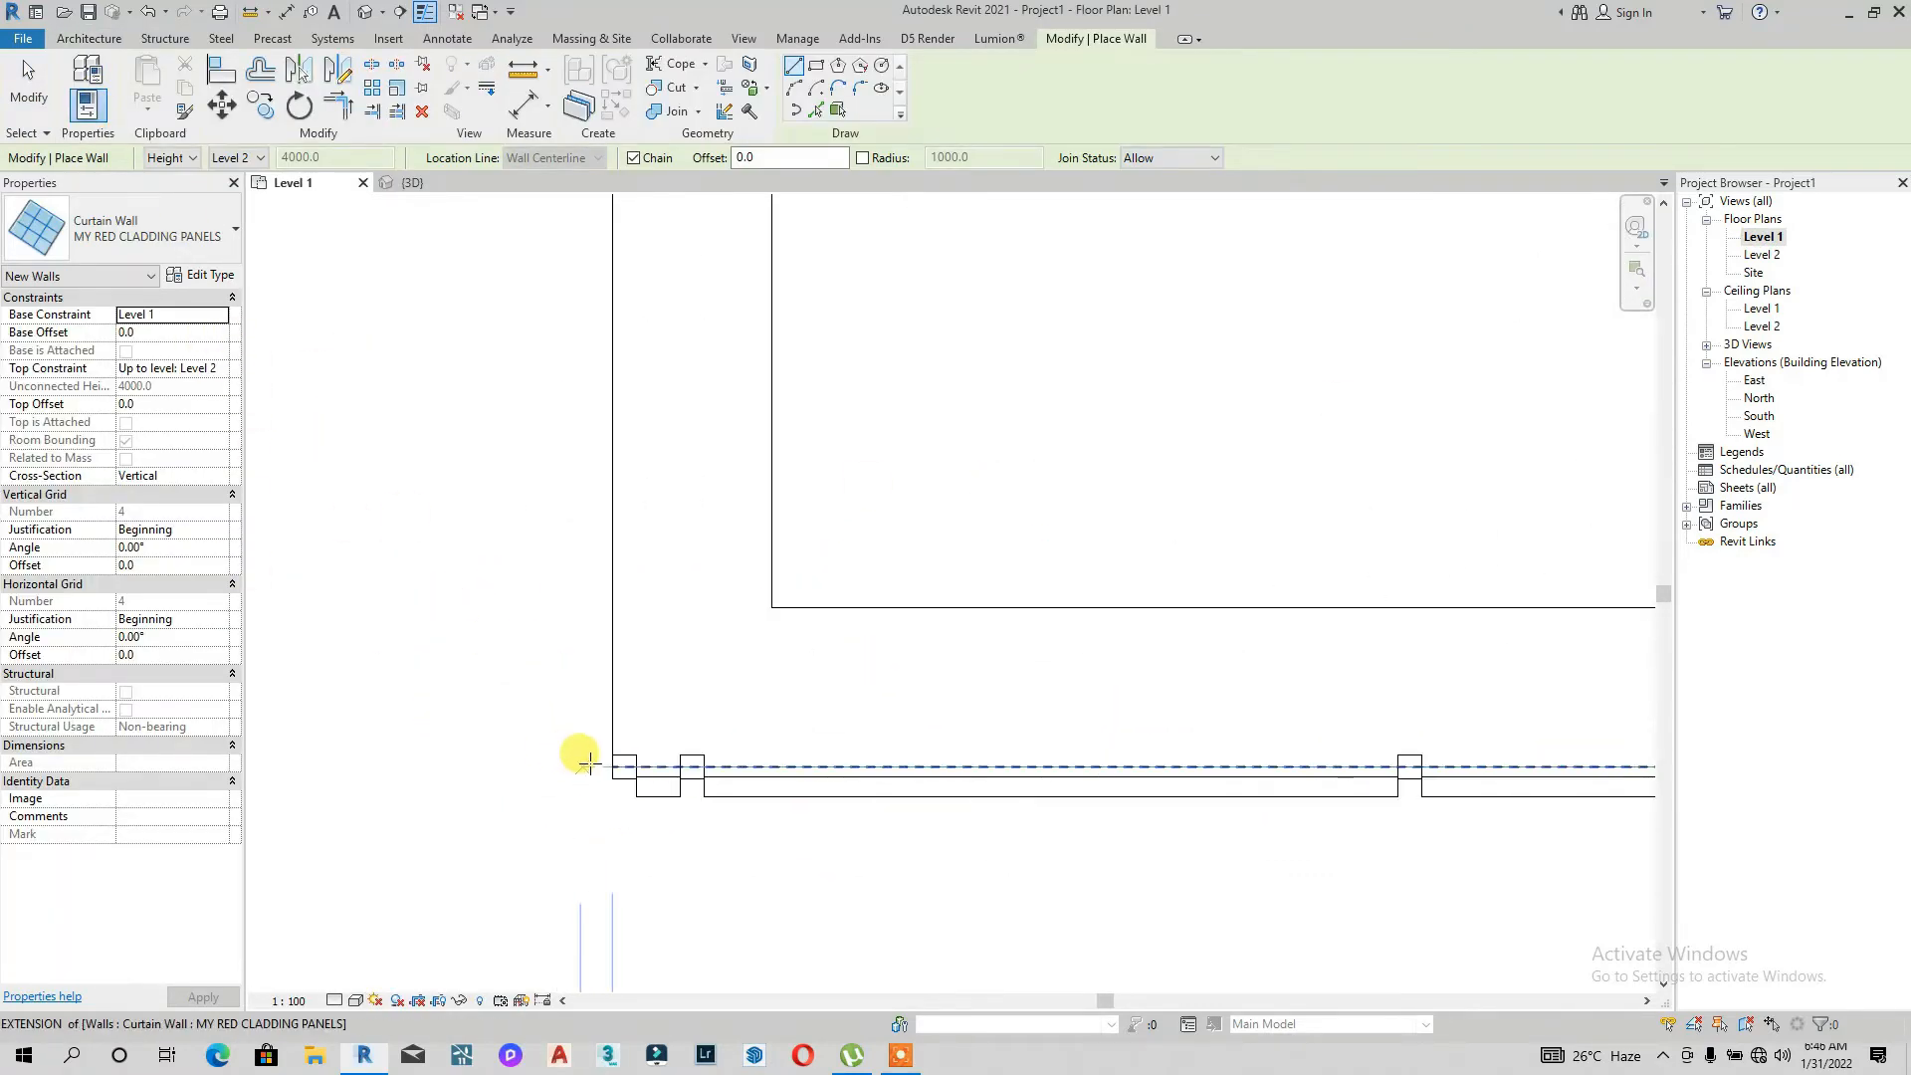
left_click(619, 764)
scroll(605, 695, "down", 5)
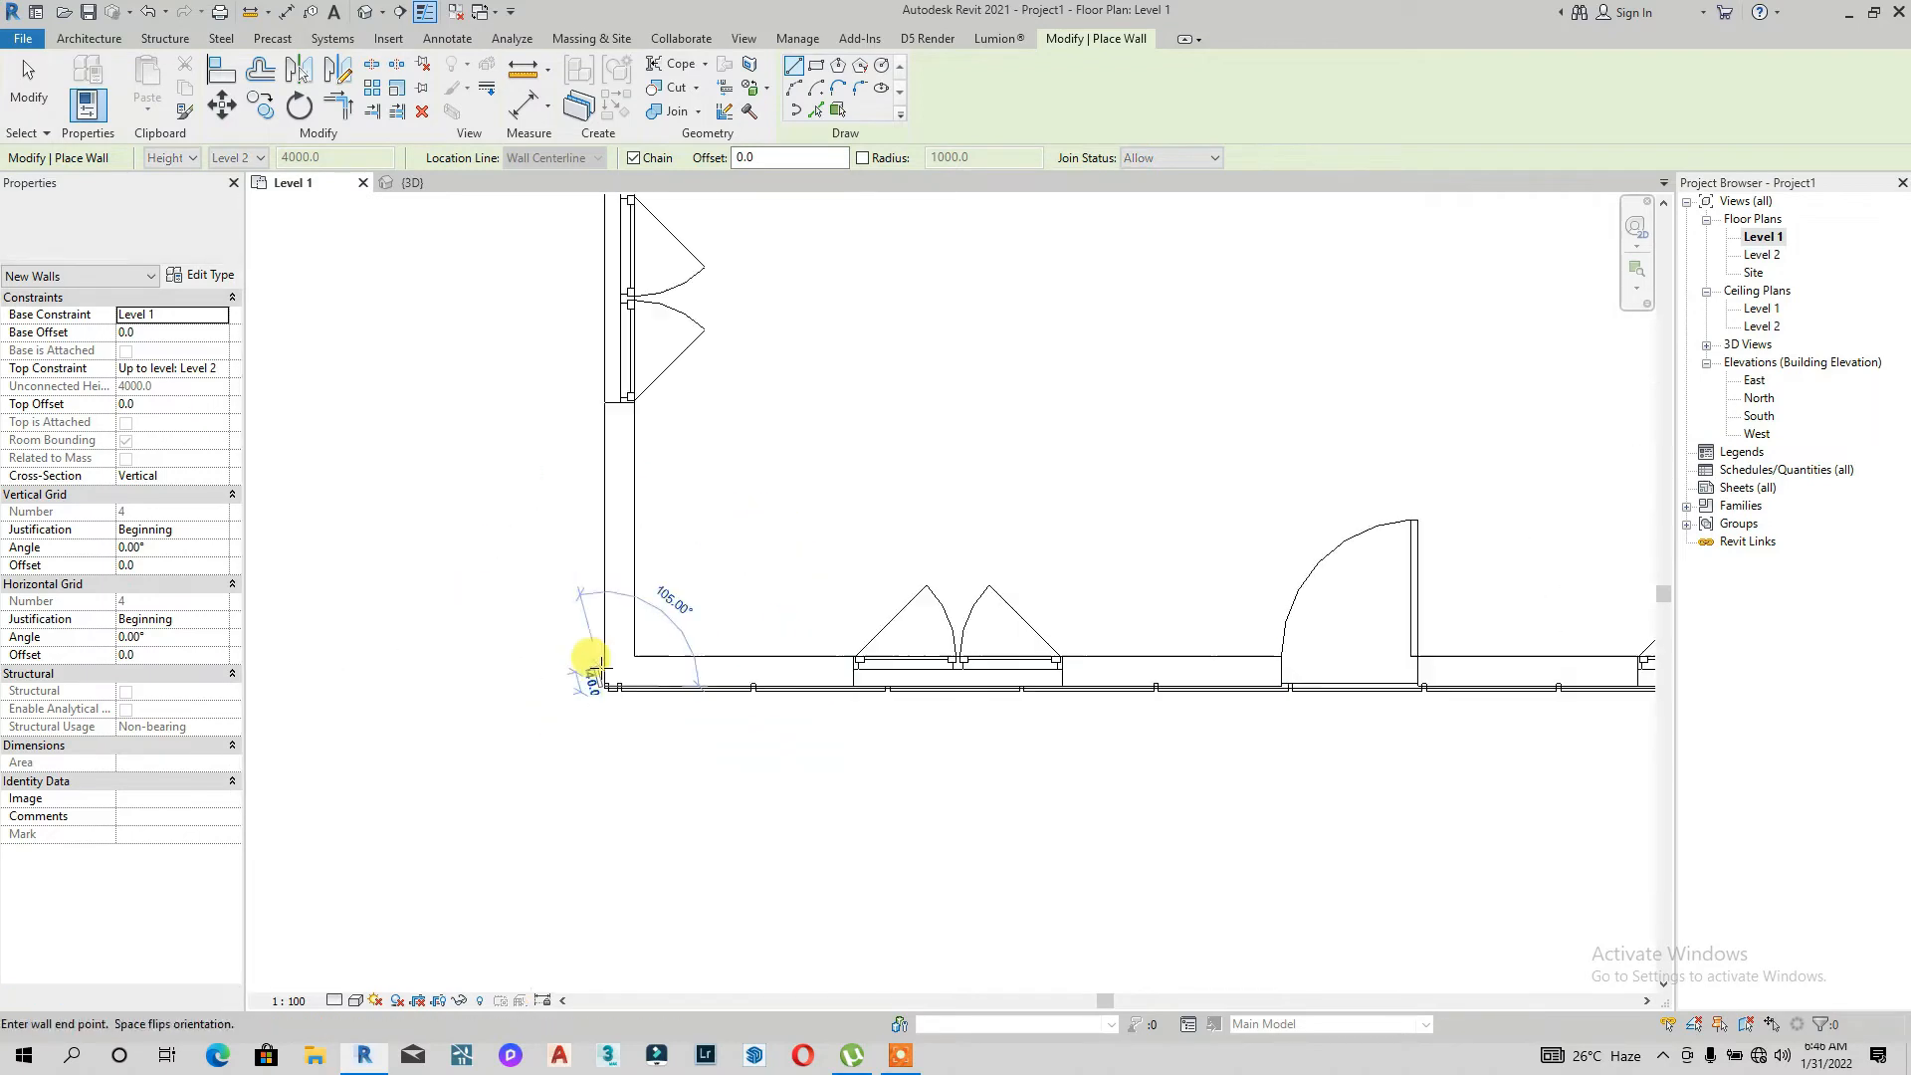
scroll(597, 447, "up", 4)
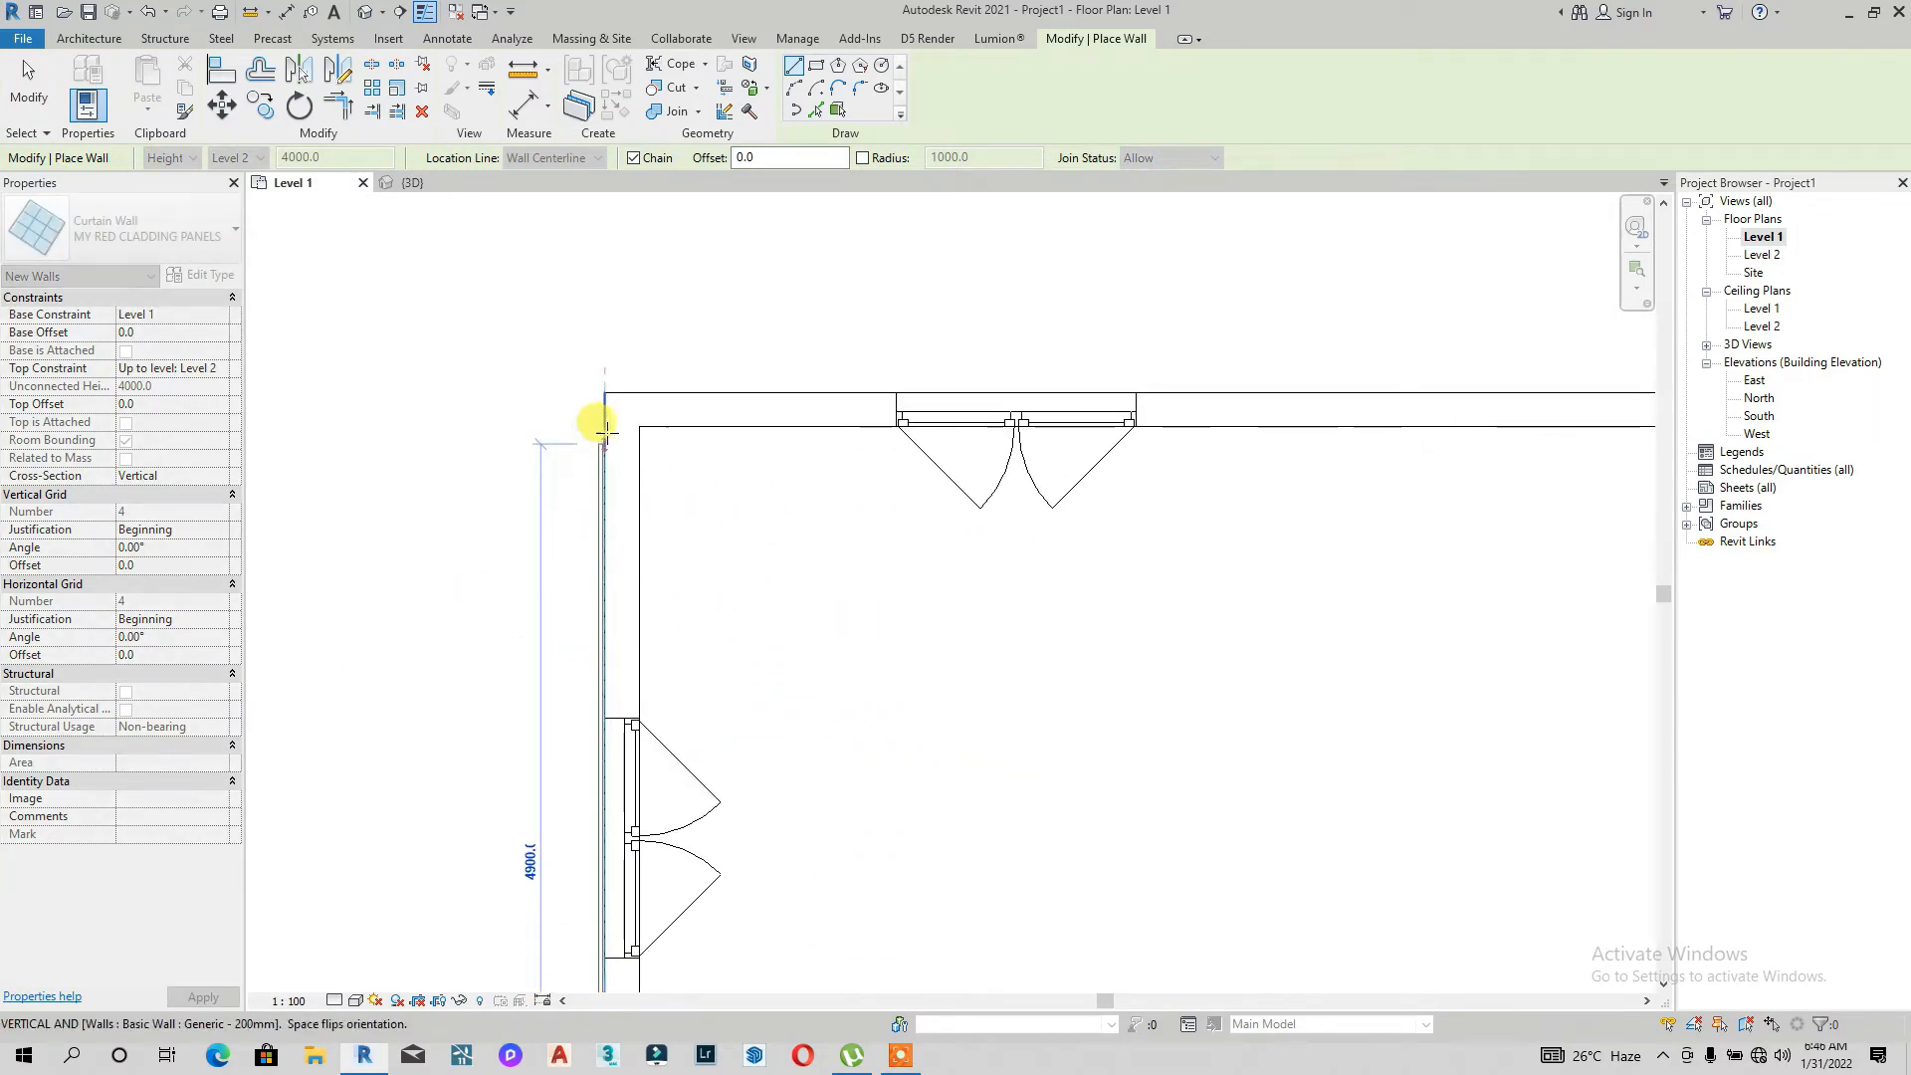
left_click(614, 398)
scroll(872, 453, "down", 3)
scroll(1184, 373, "up", 3)
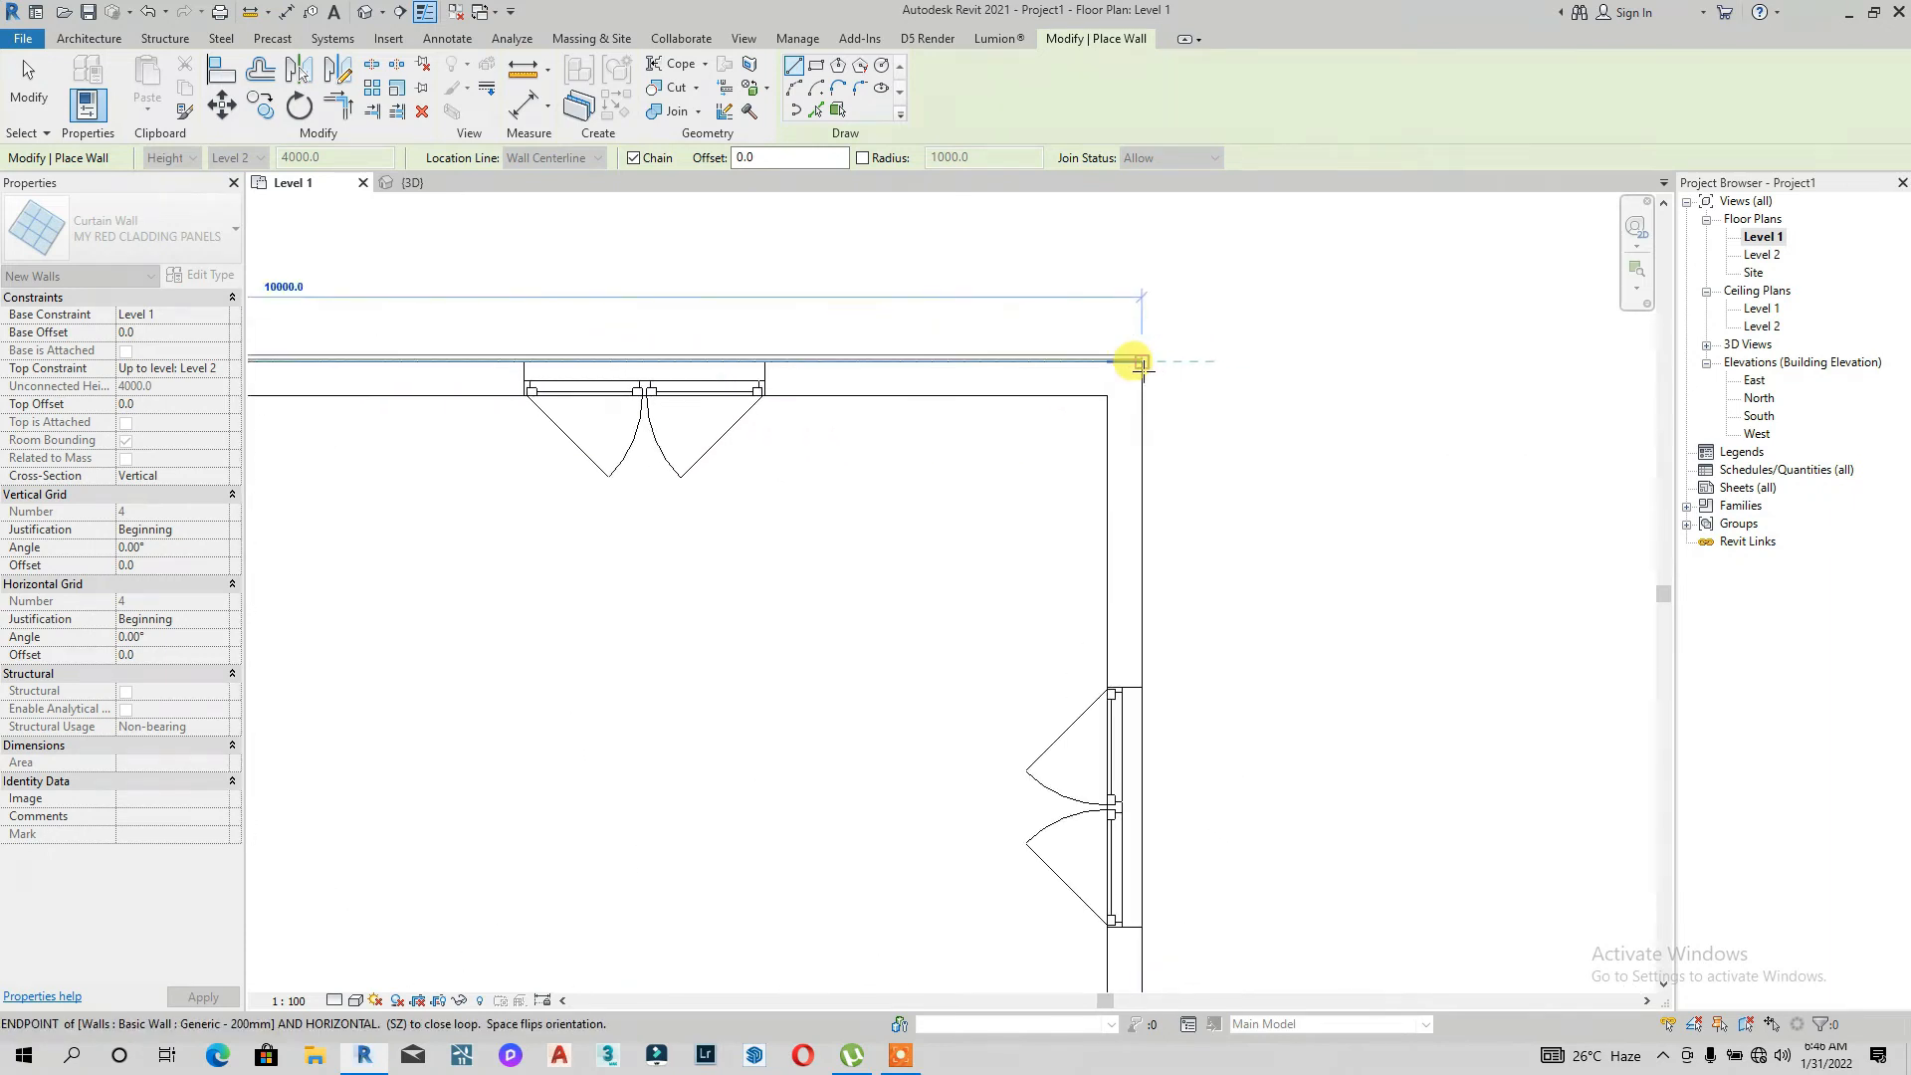
left_click(1142, 361)
scroll(1130, 567, "down", 3)
scroll(1087, 780, "up", 4)
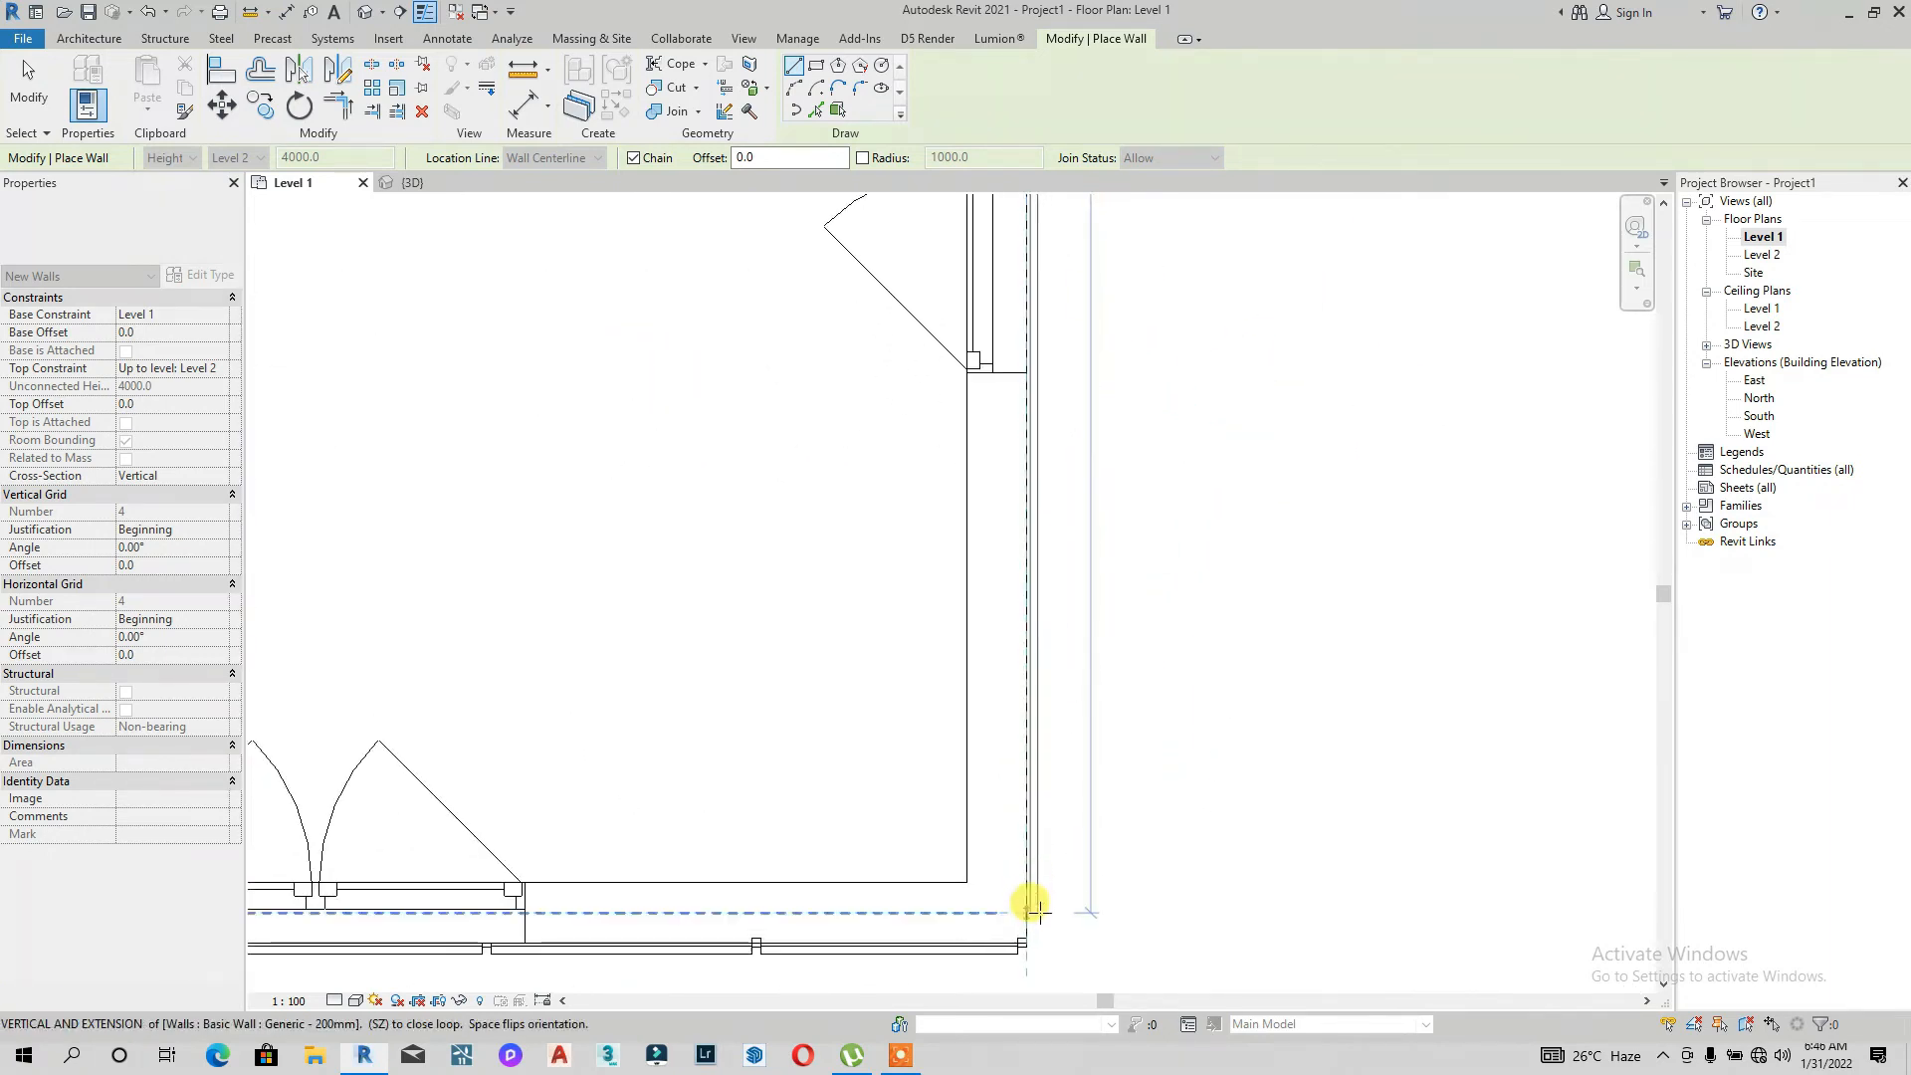
left_click(1022, 941)
scroll(1023, 896, "down", 3)
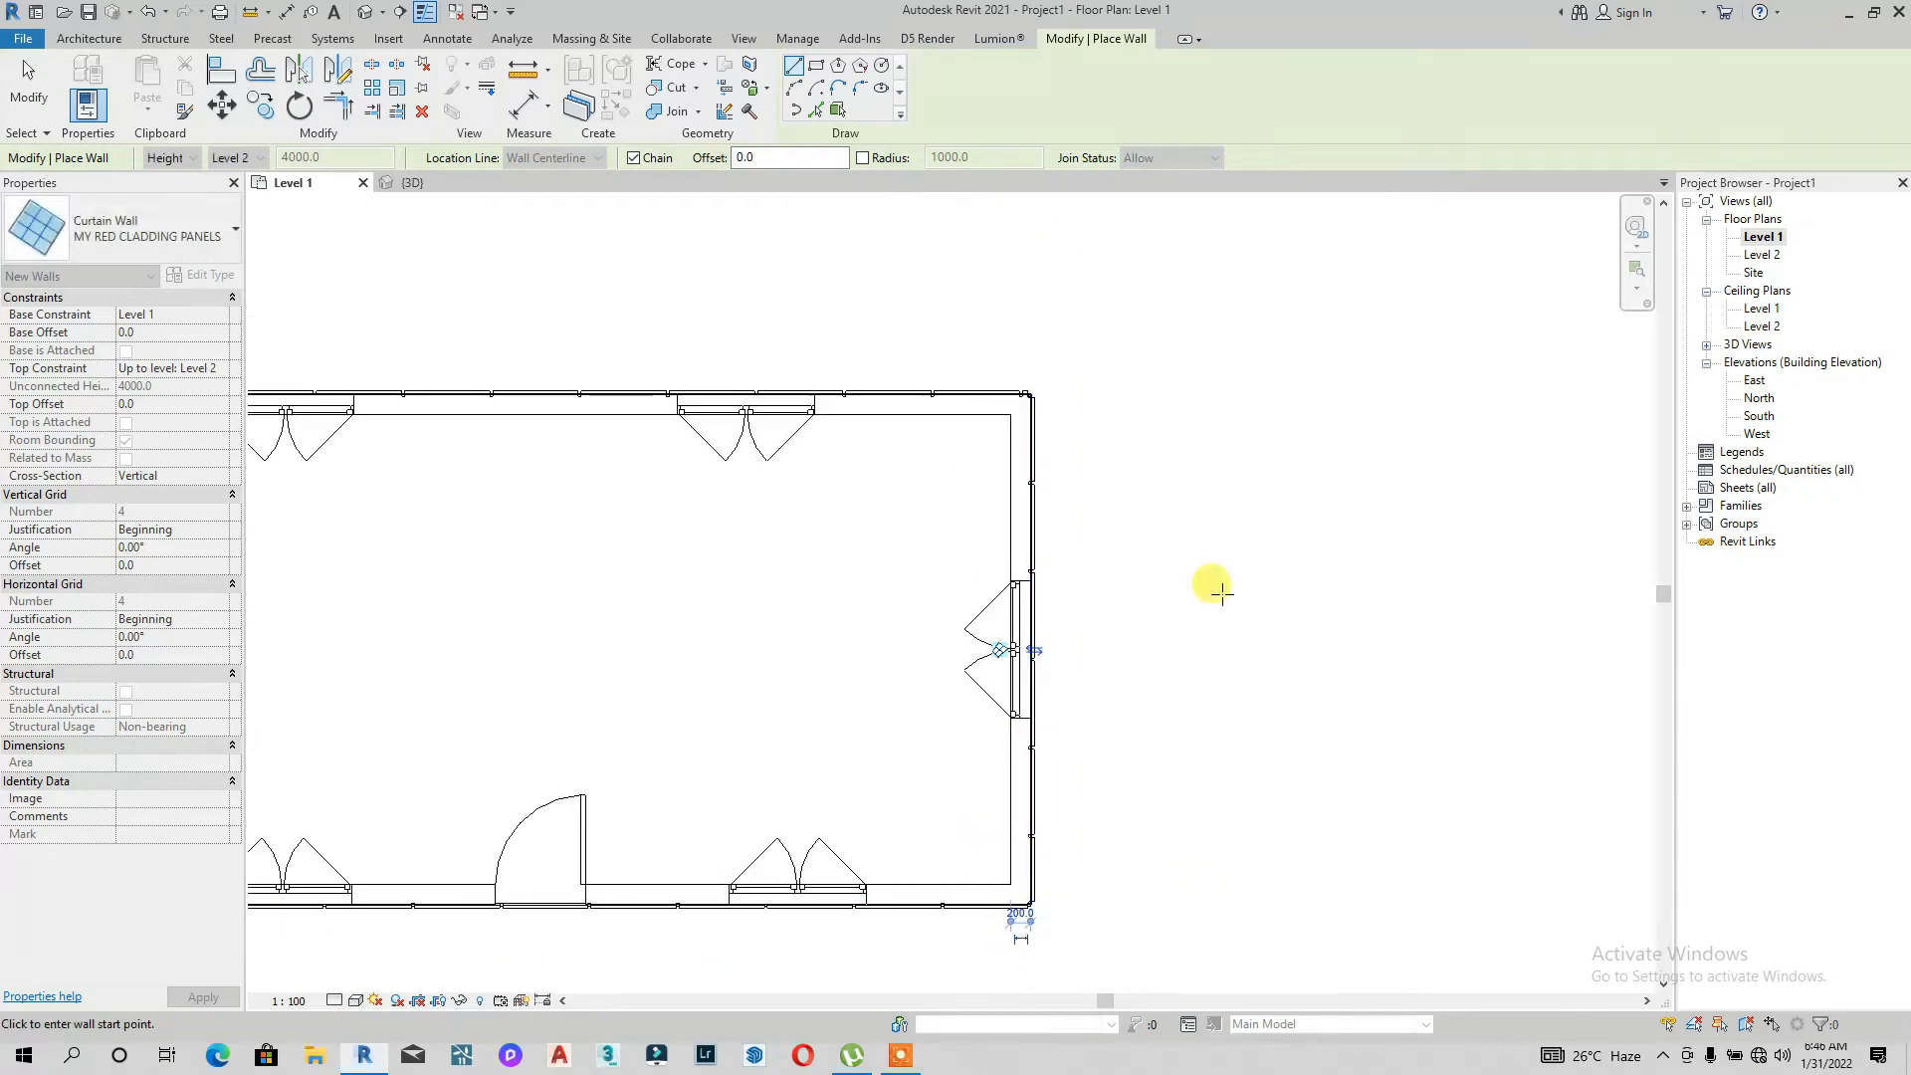
Step: Open the front curtain wall's profile for editing in the 3D view, with the display set to wireframe
left_click(370, 10)
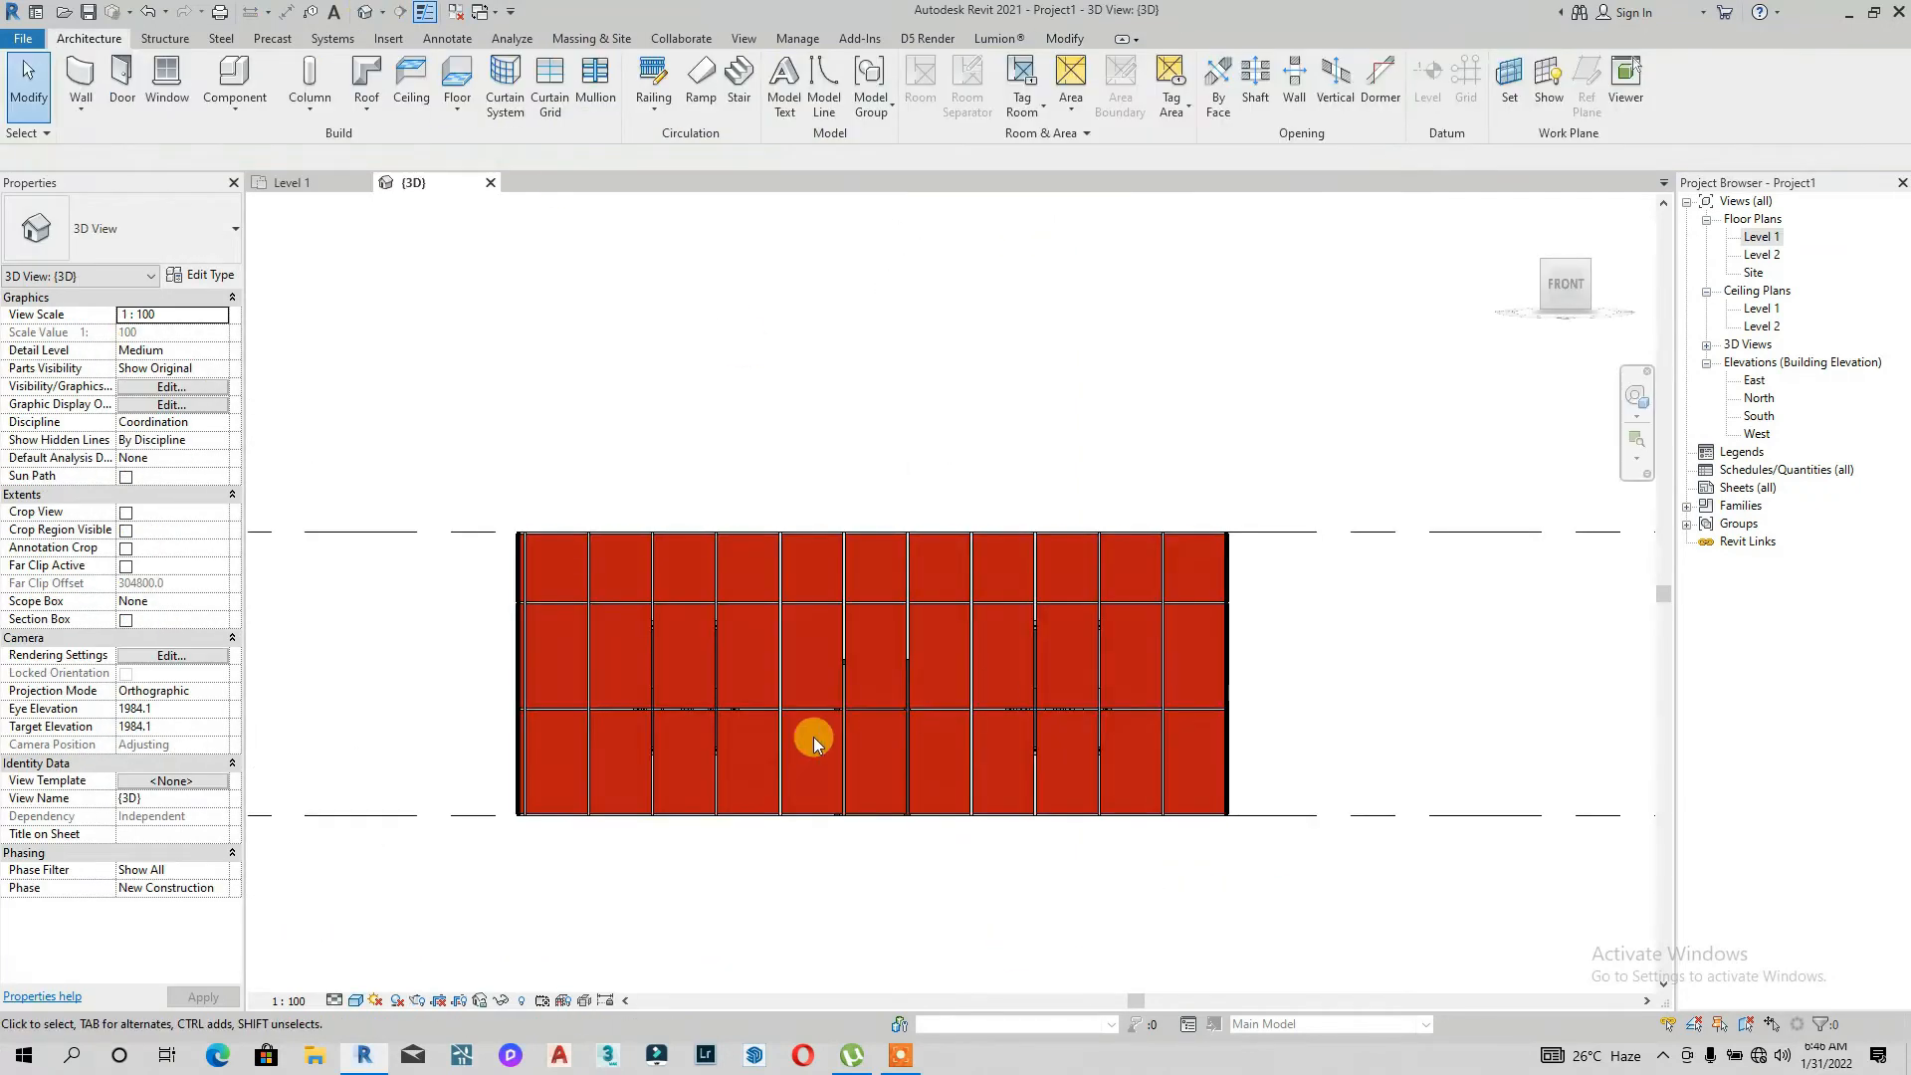
left_click_drag(1569, 276, 311, 388)
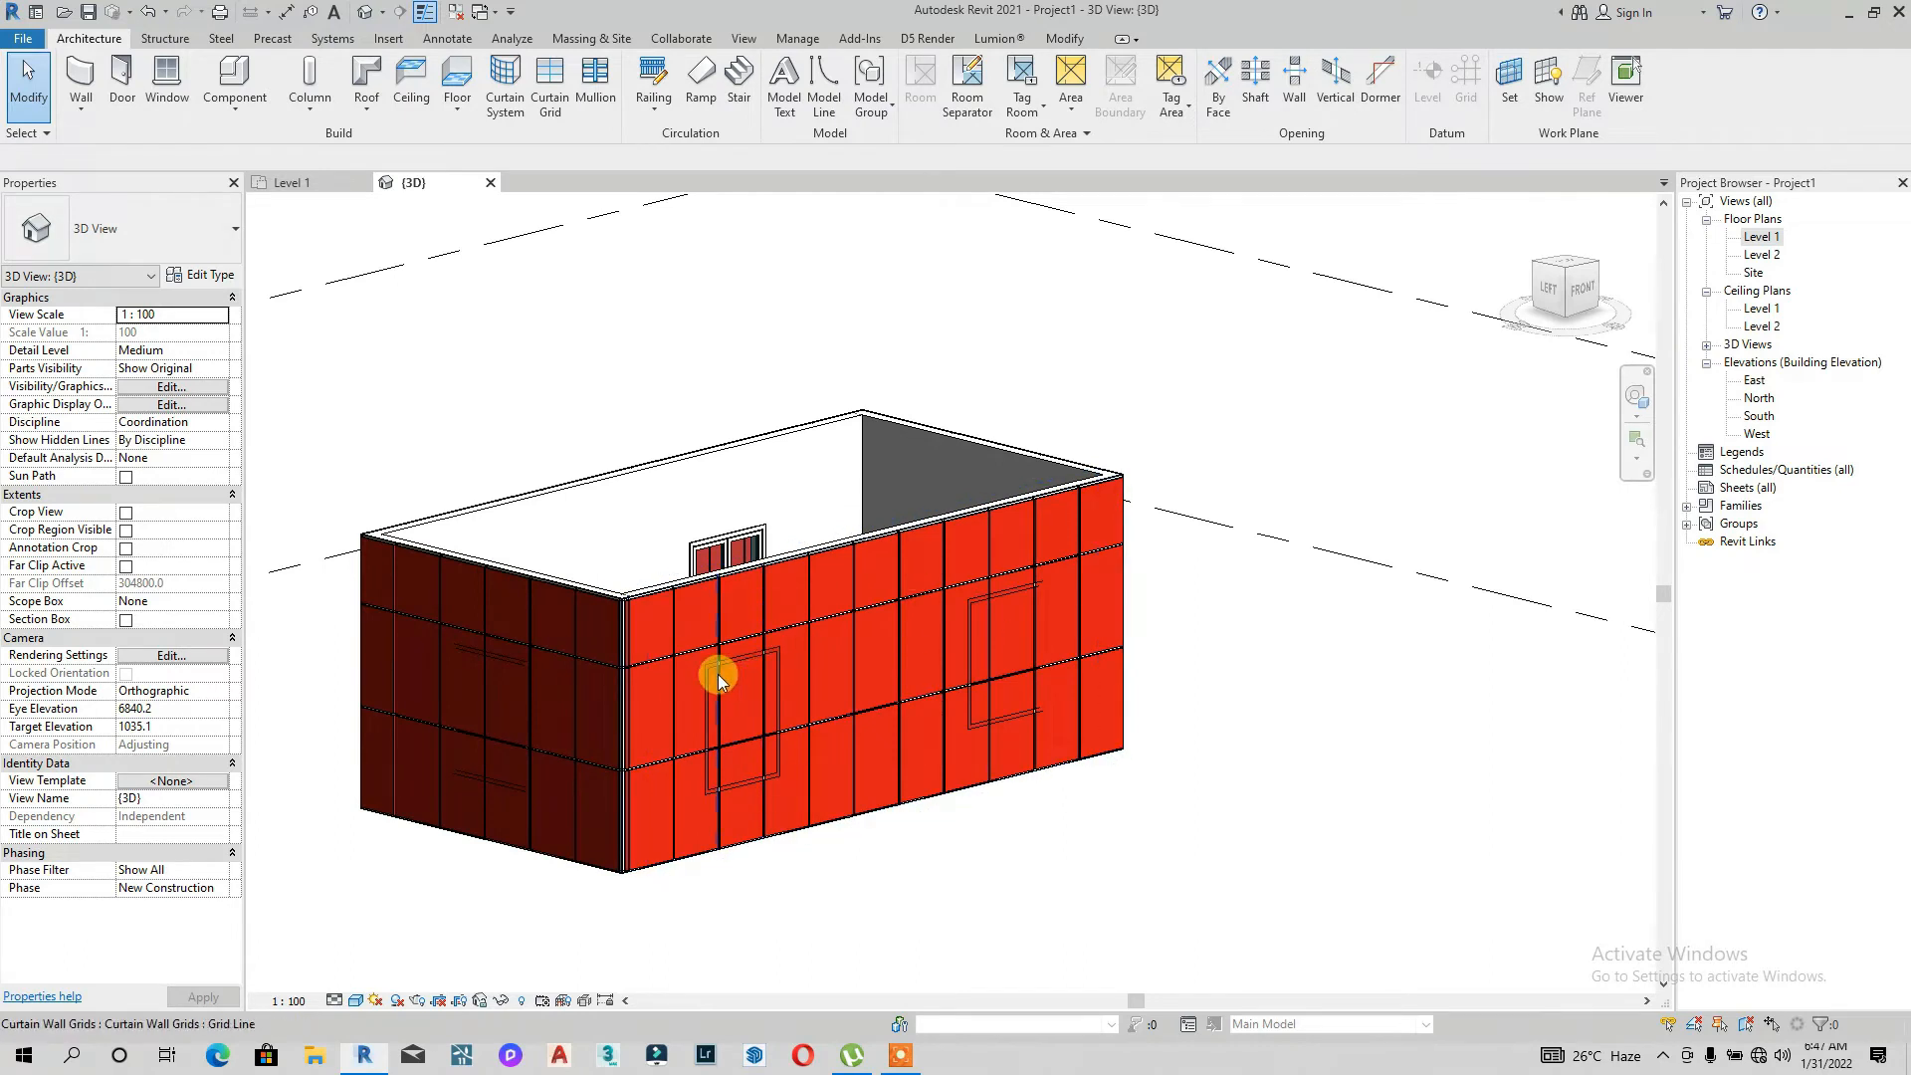
left_click(634, 699)
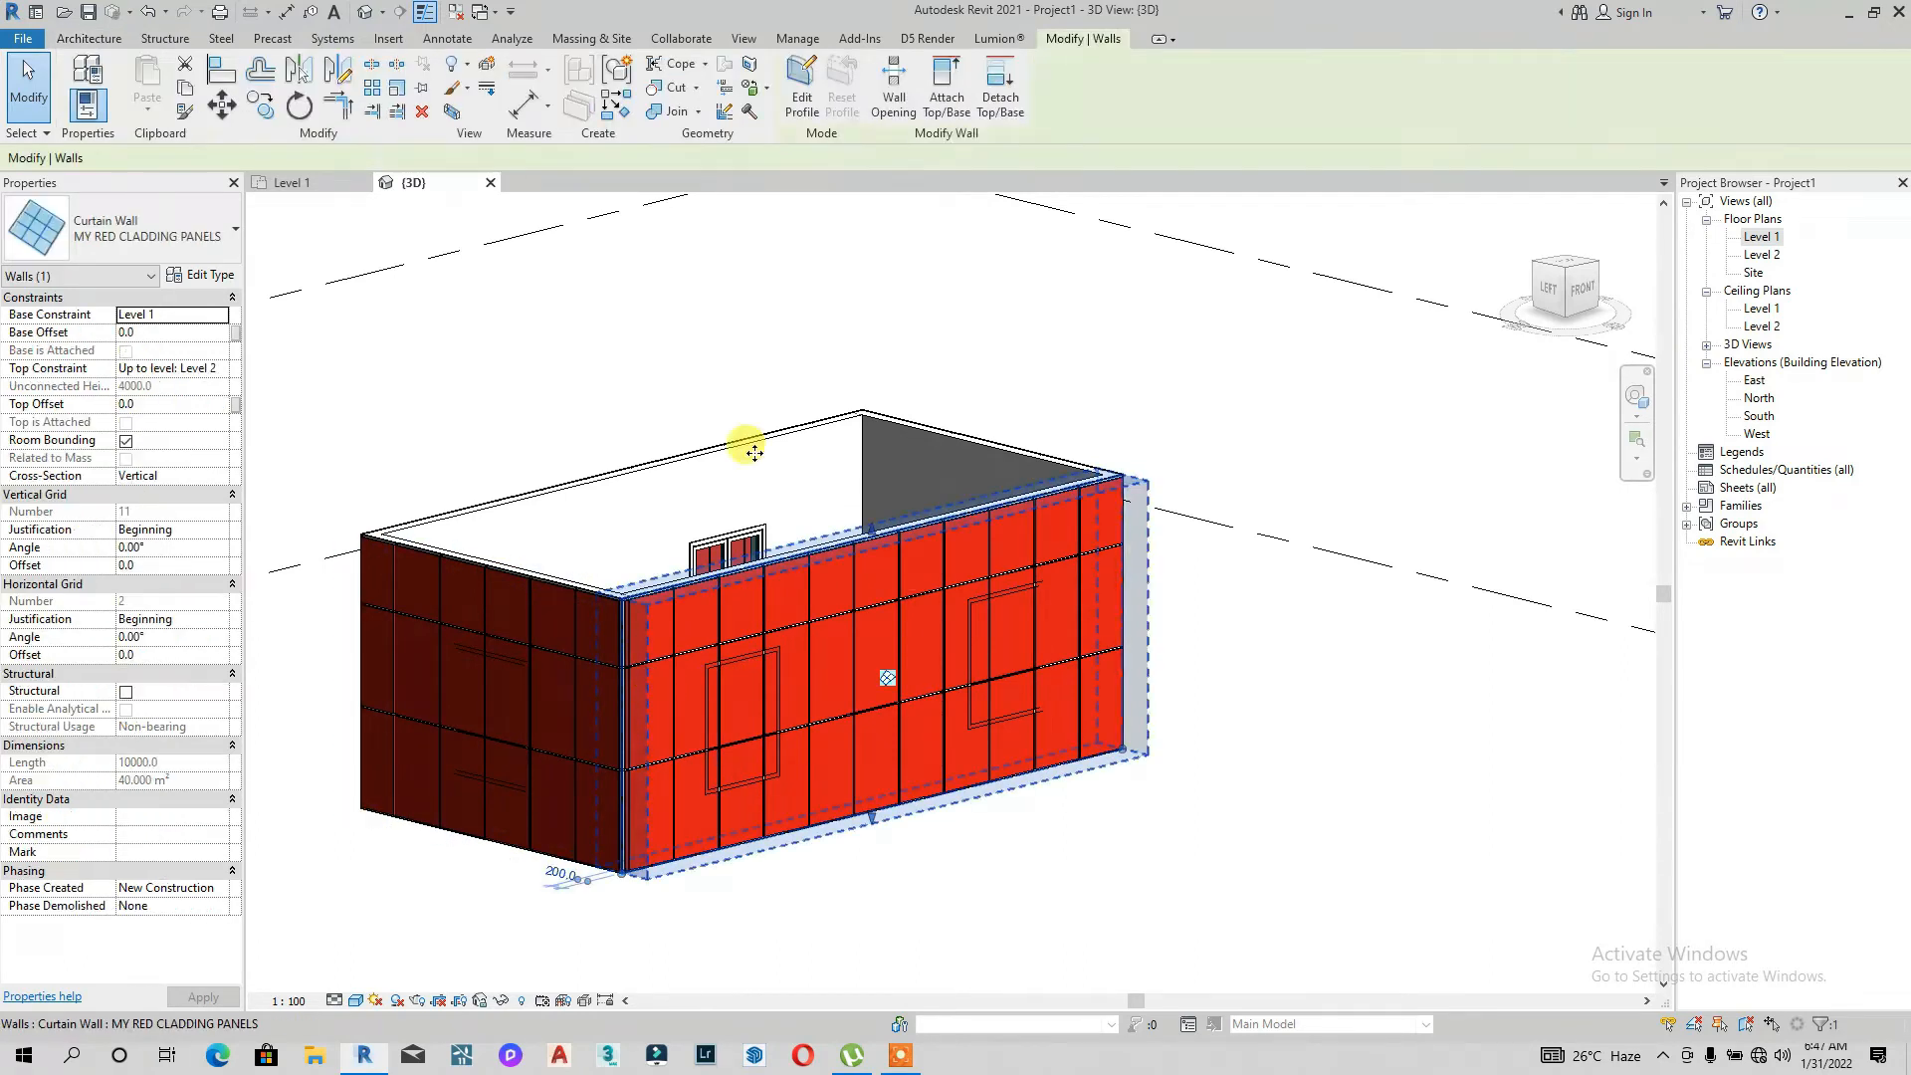
left_click(799, 100)
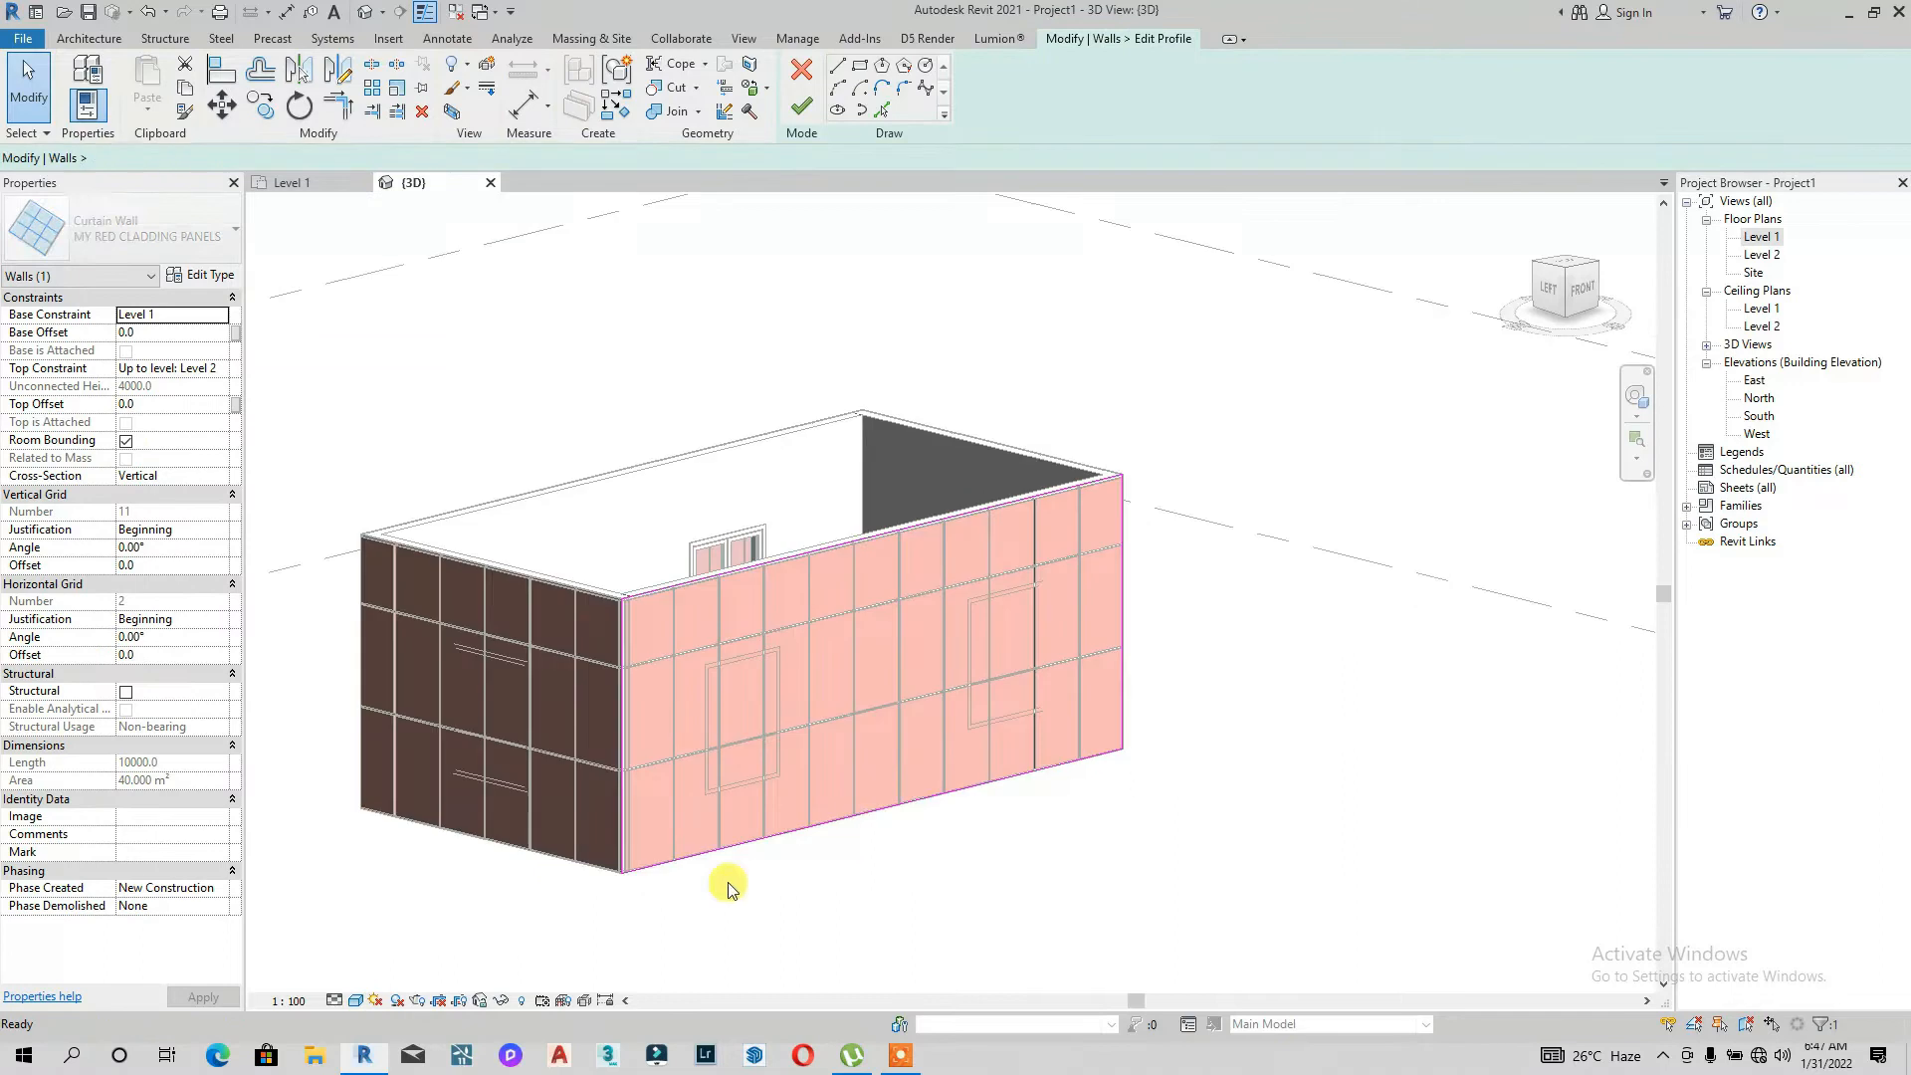
left_click(355, 1000)
left_click(397, 899)
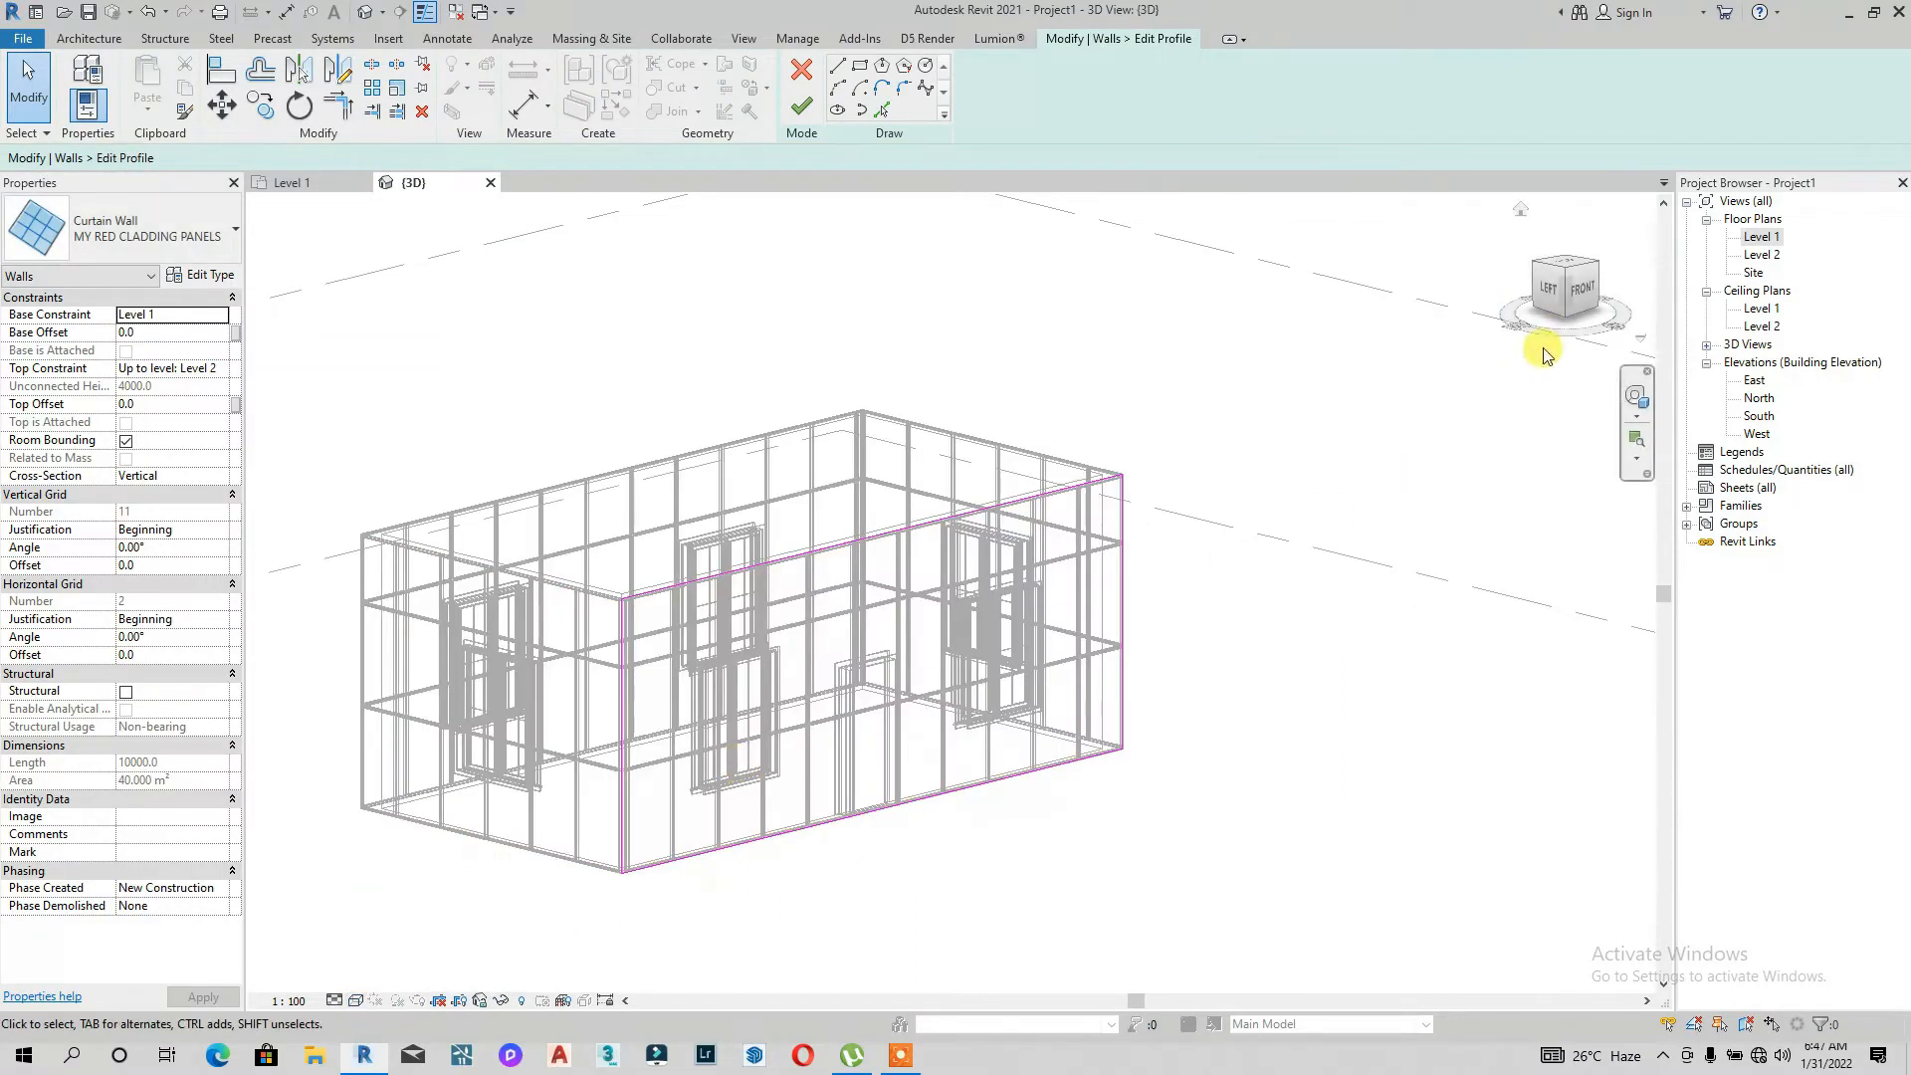
Step: Sketch a rectangle around the left window in the front wall's profile
left_click(1581, 292)
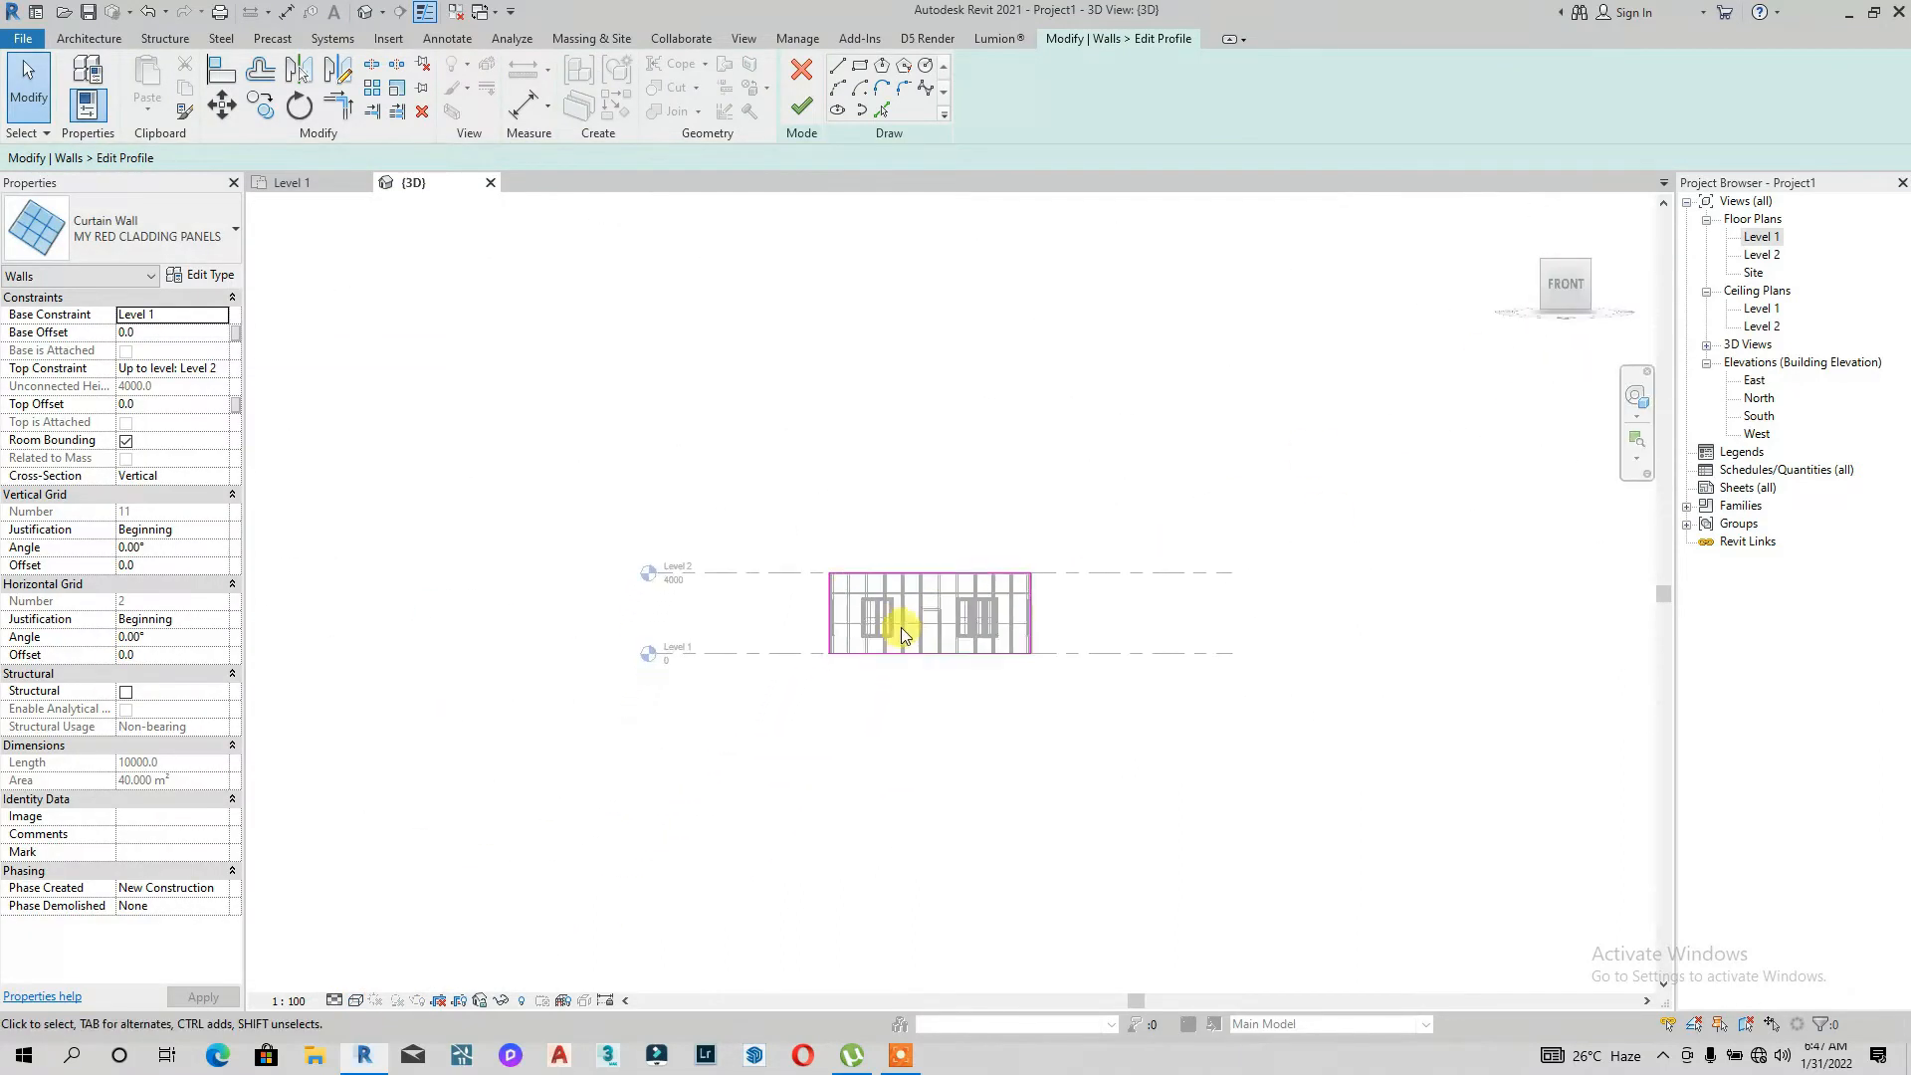
left_click_drag(1569, 333, 1630, 336)
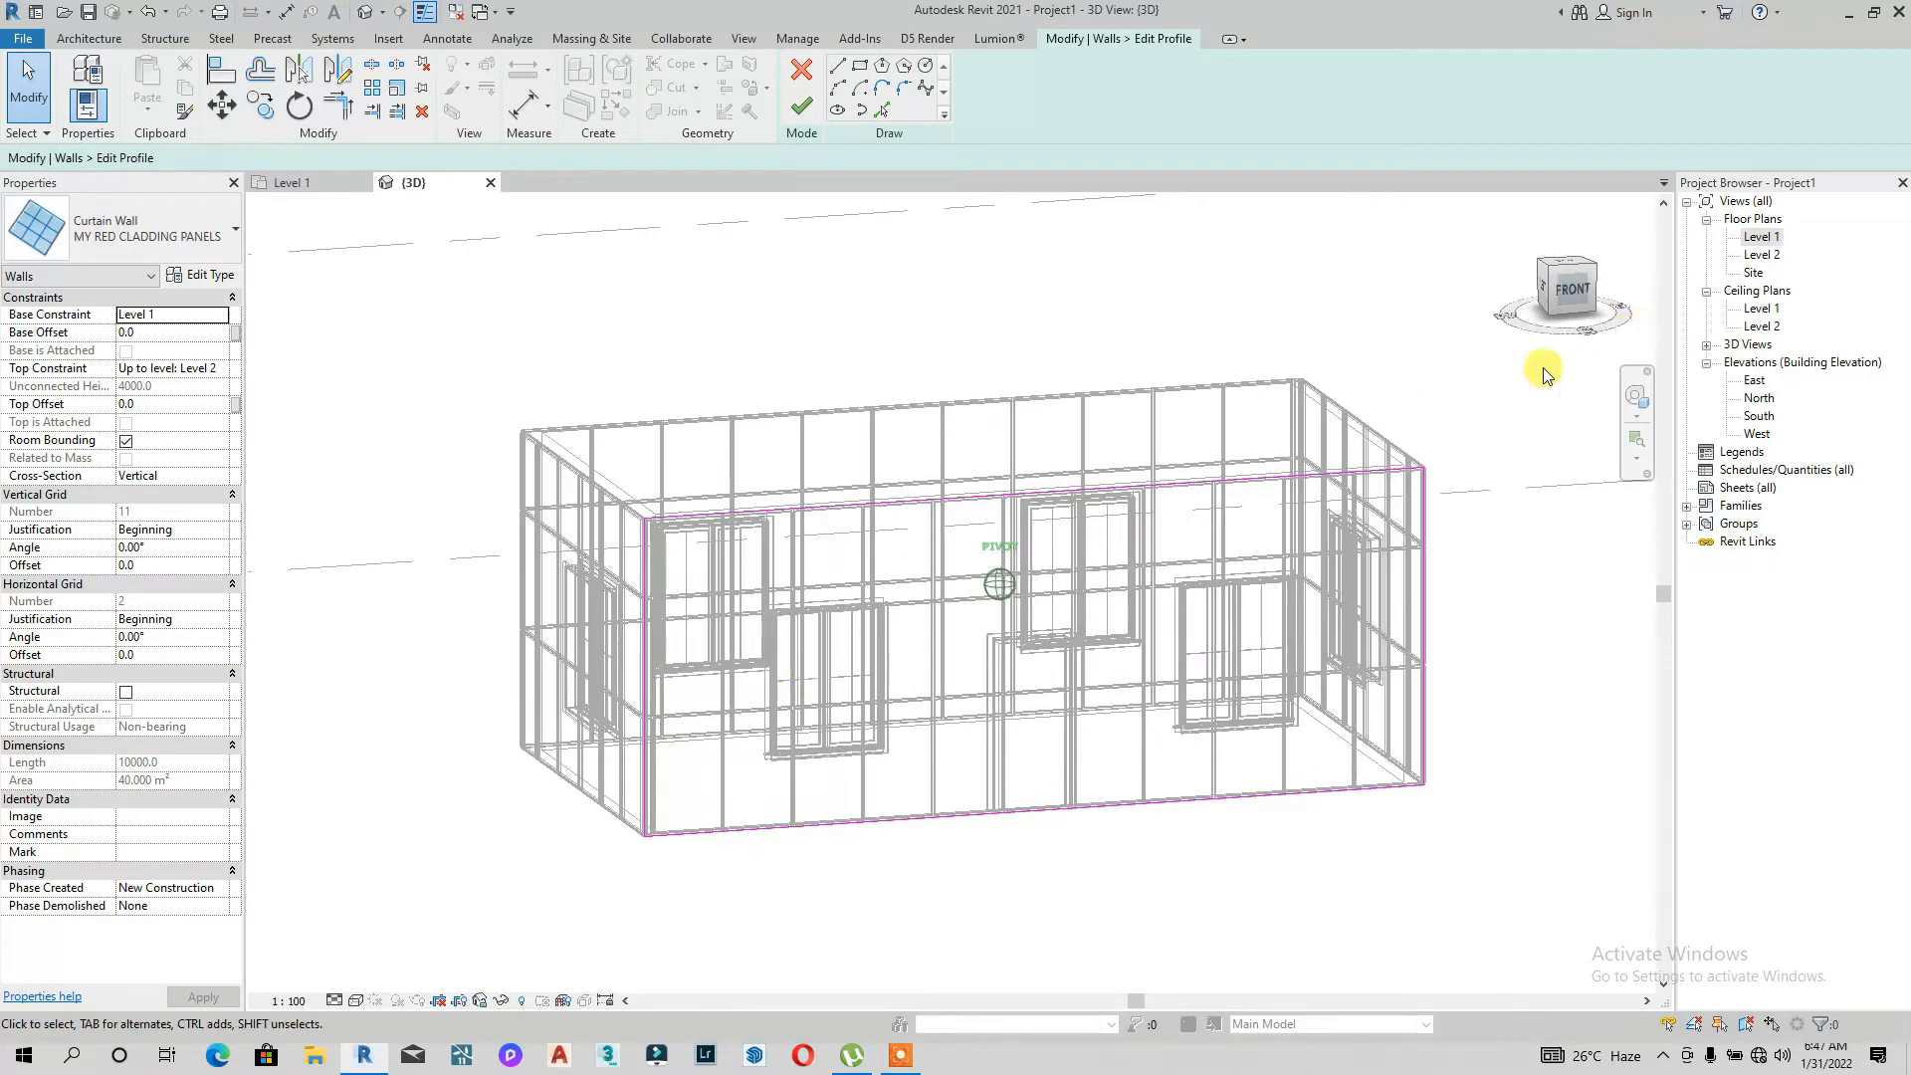
scroll(772, 619, "up", 5)
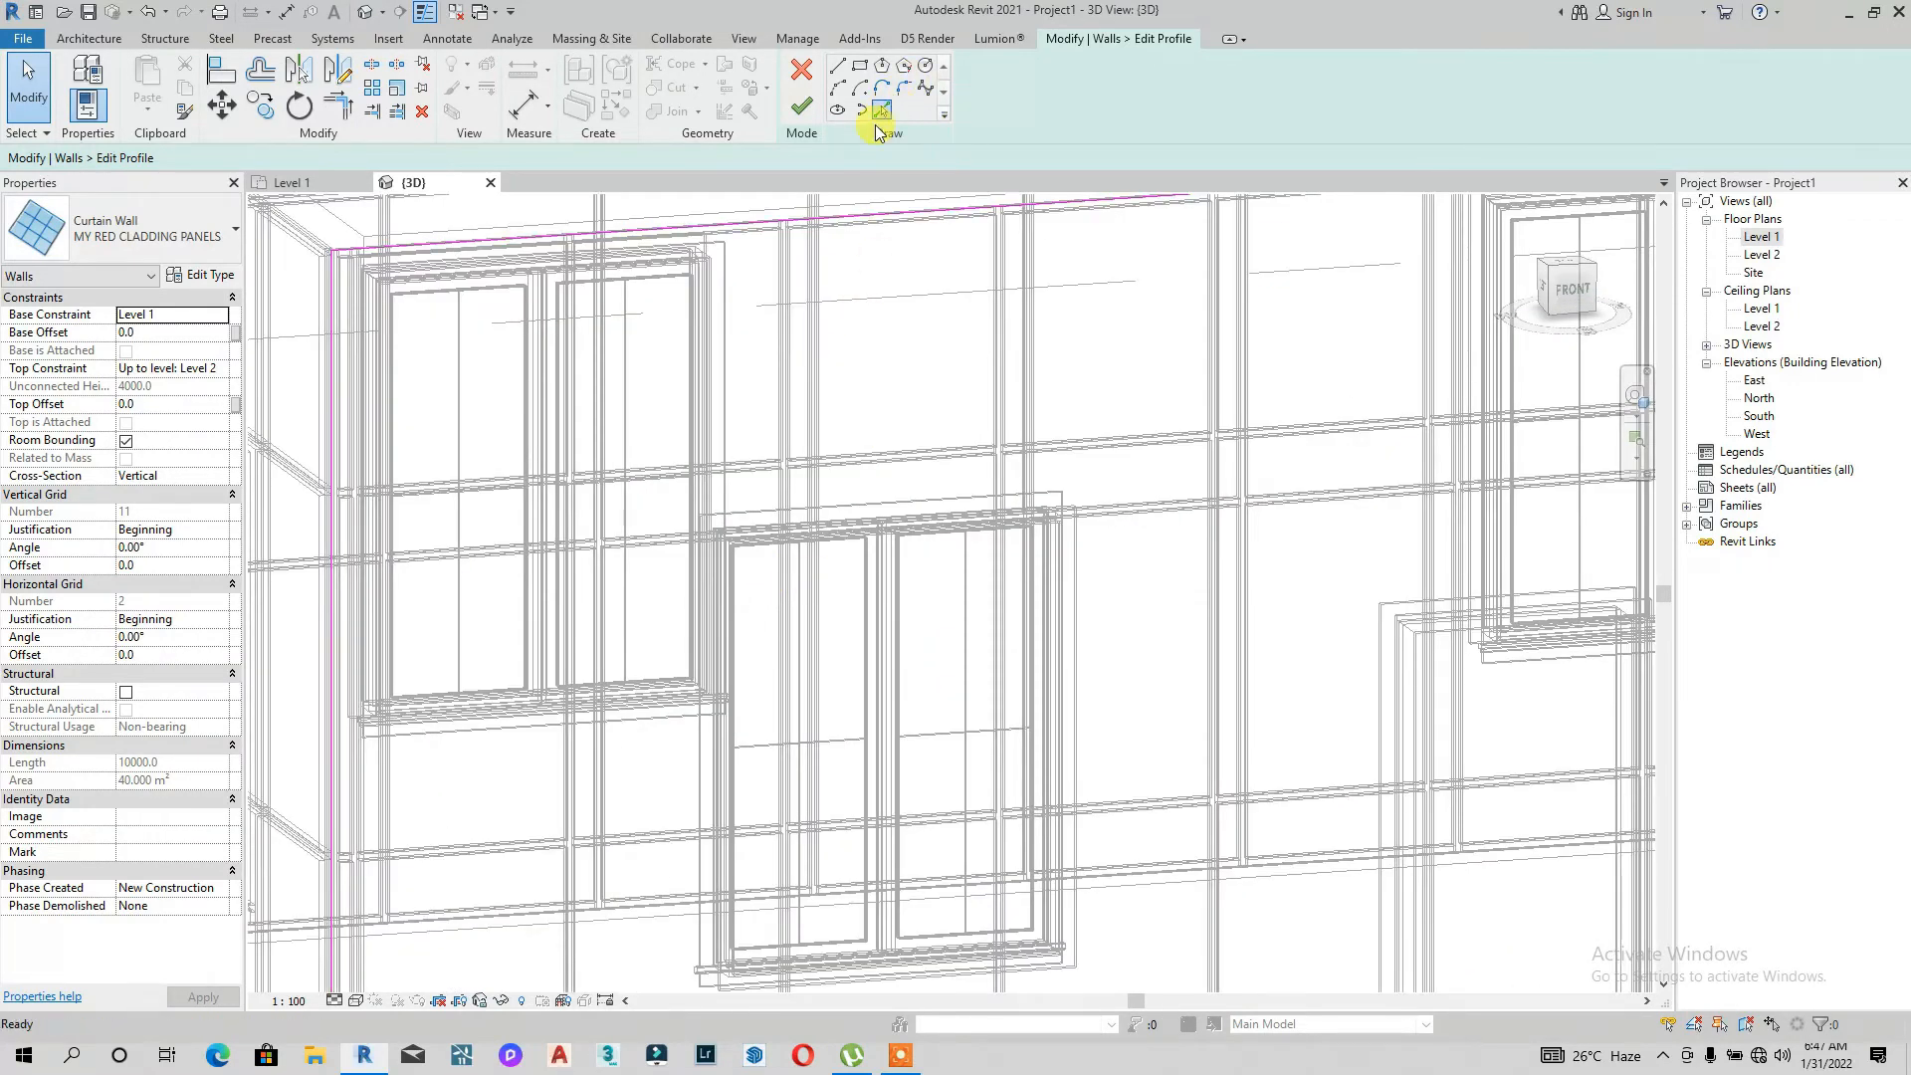
left_click(877, 116)
scroll(738, 481, "up", 3)
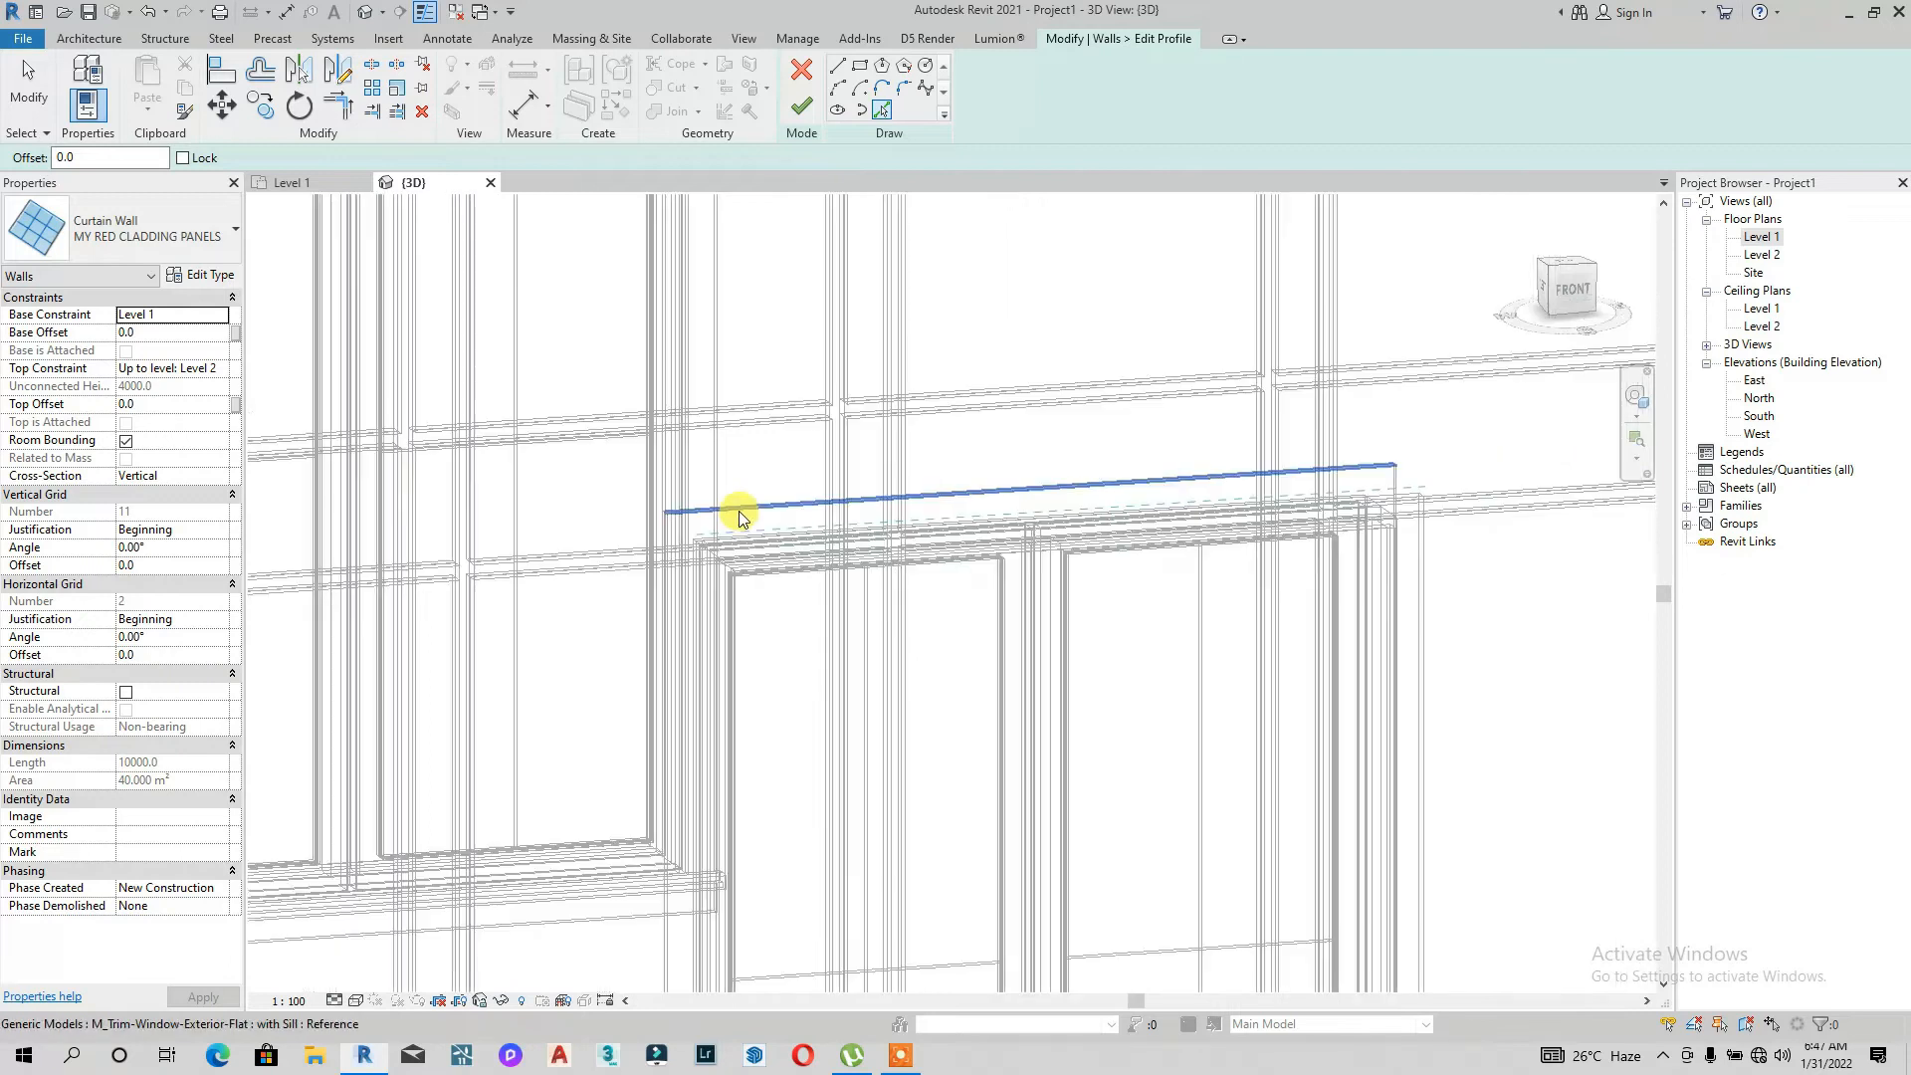
scroll(741, 516, "down", 3)
scroll(875, 464, "down", 2)
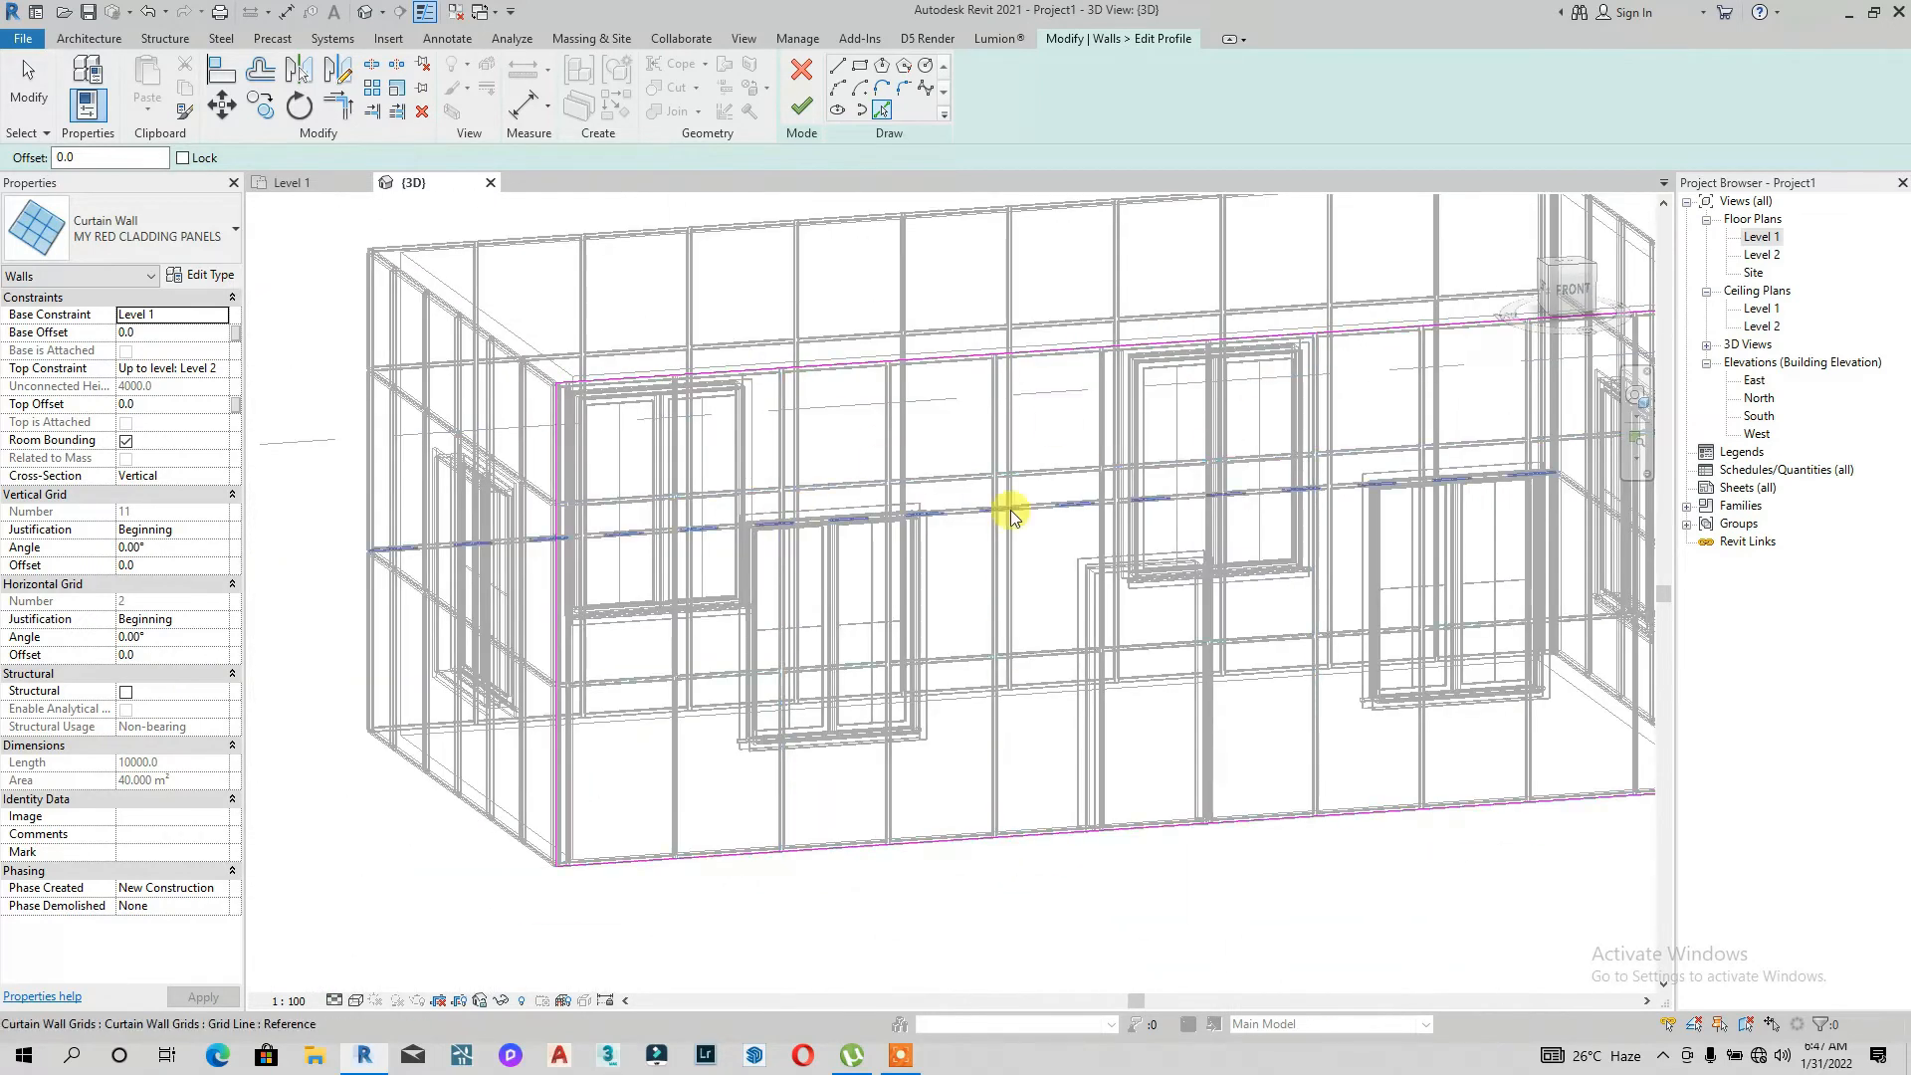
left_click(1563, 288)
left_click(859, 66)
scroll(865, 498, "up", 6)
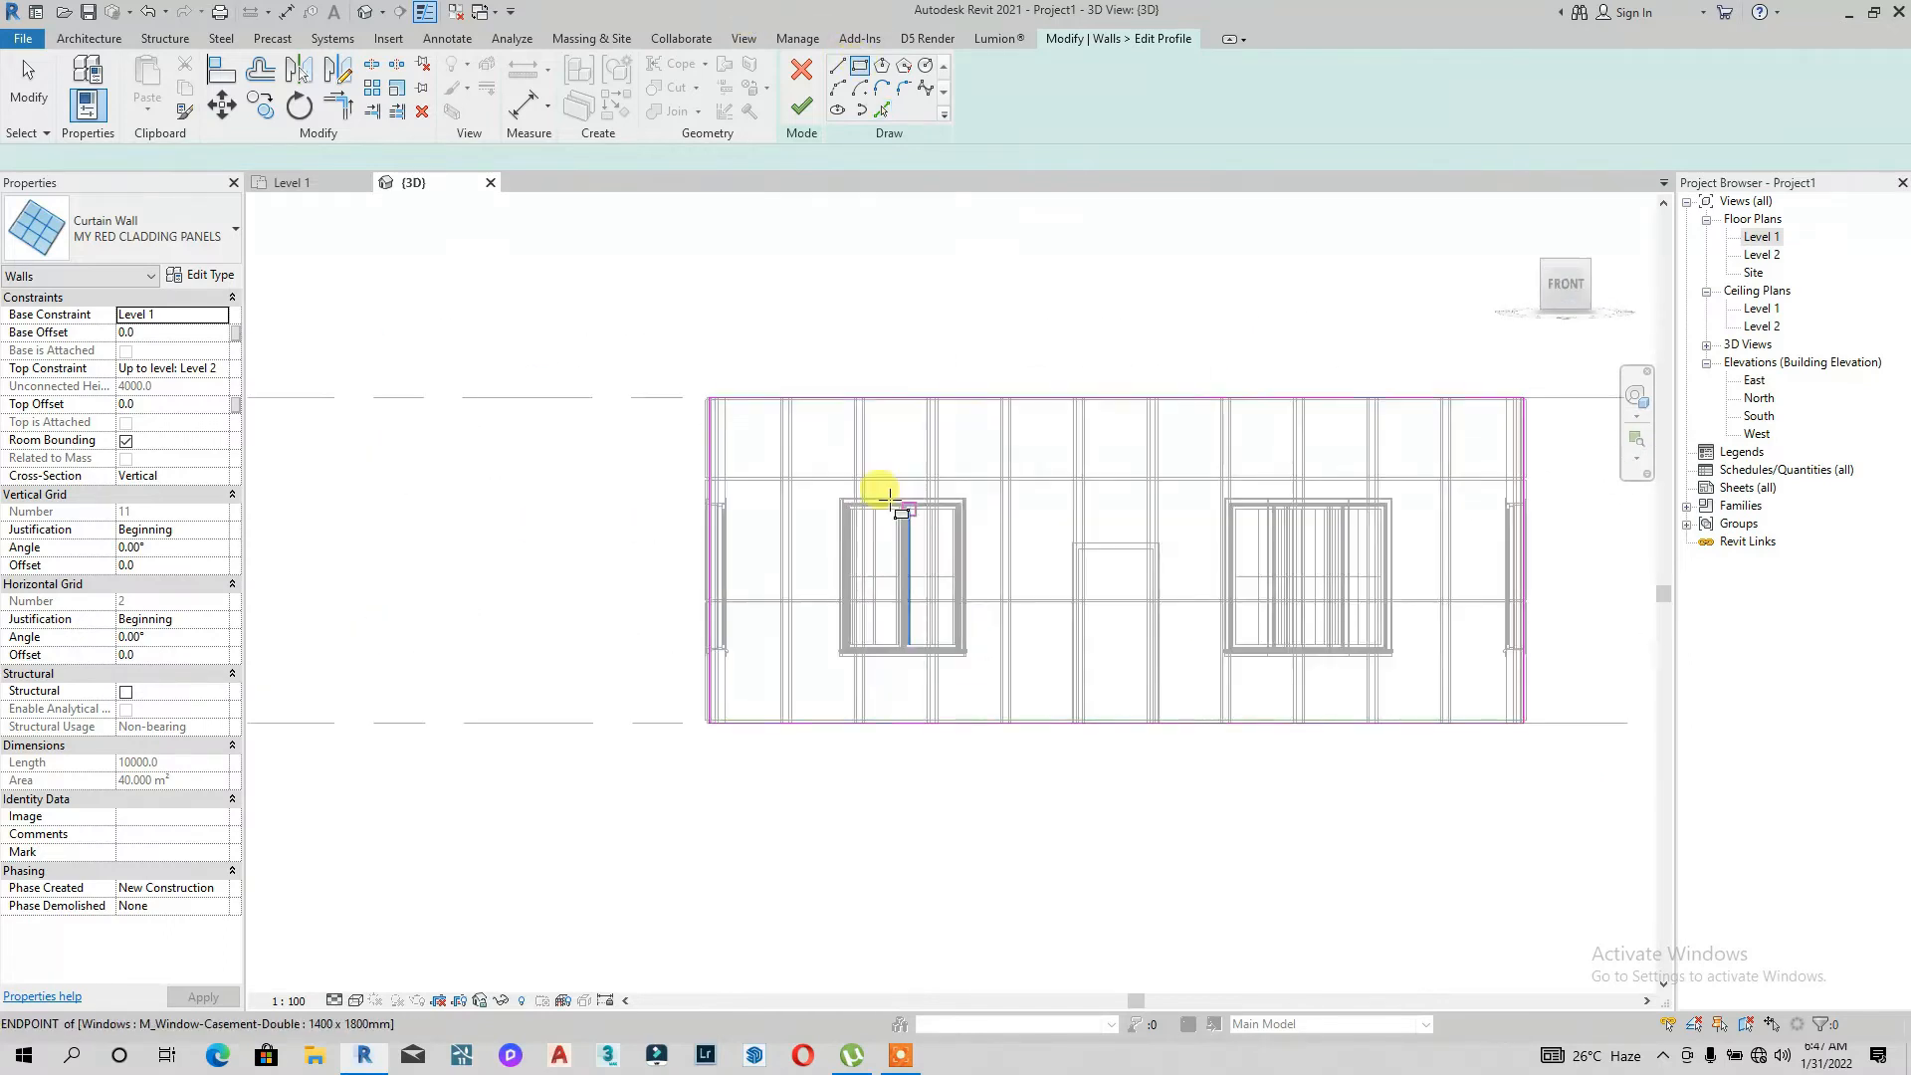
left_click(816, 515)
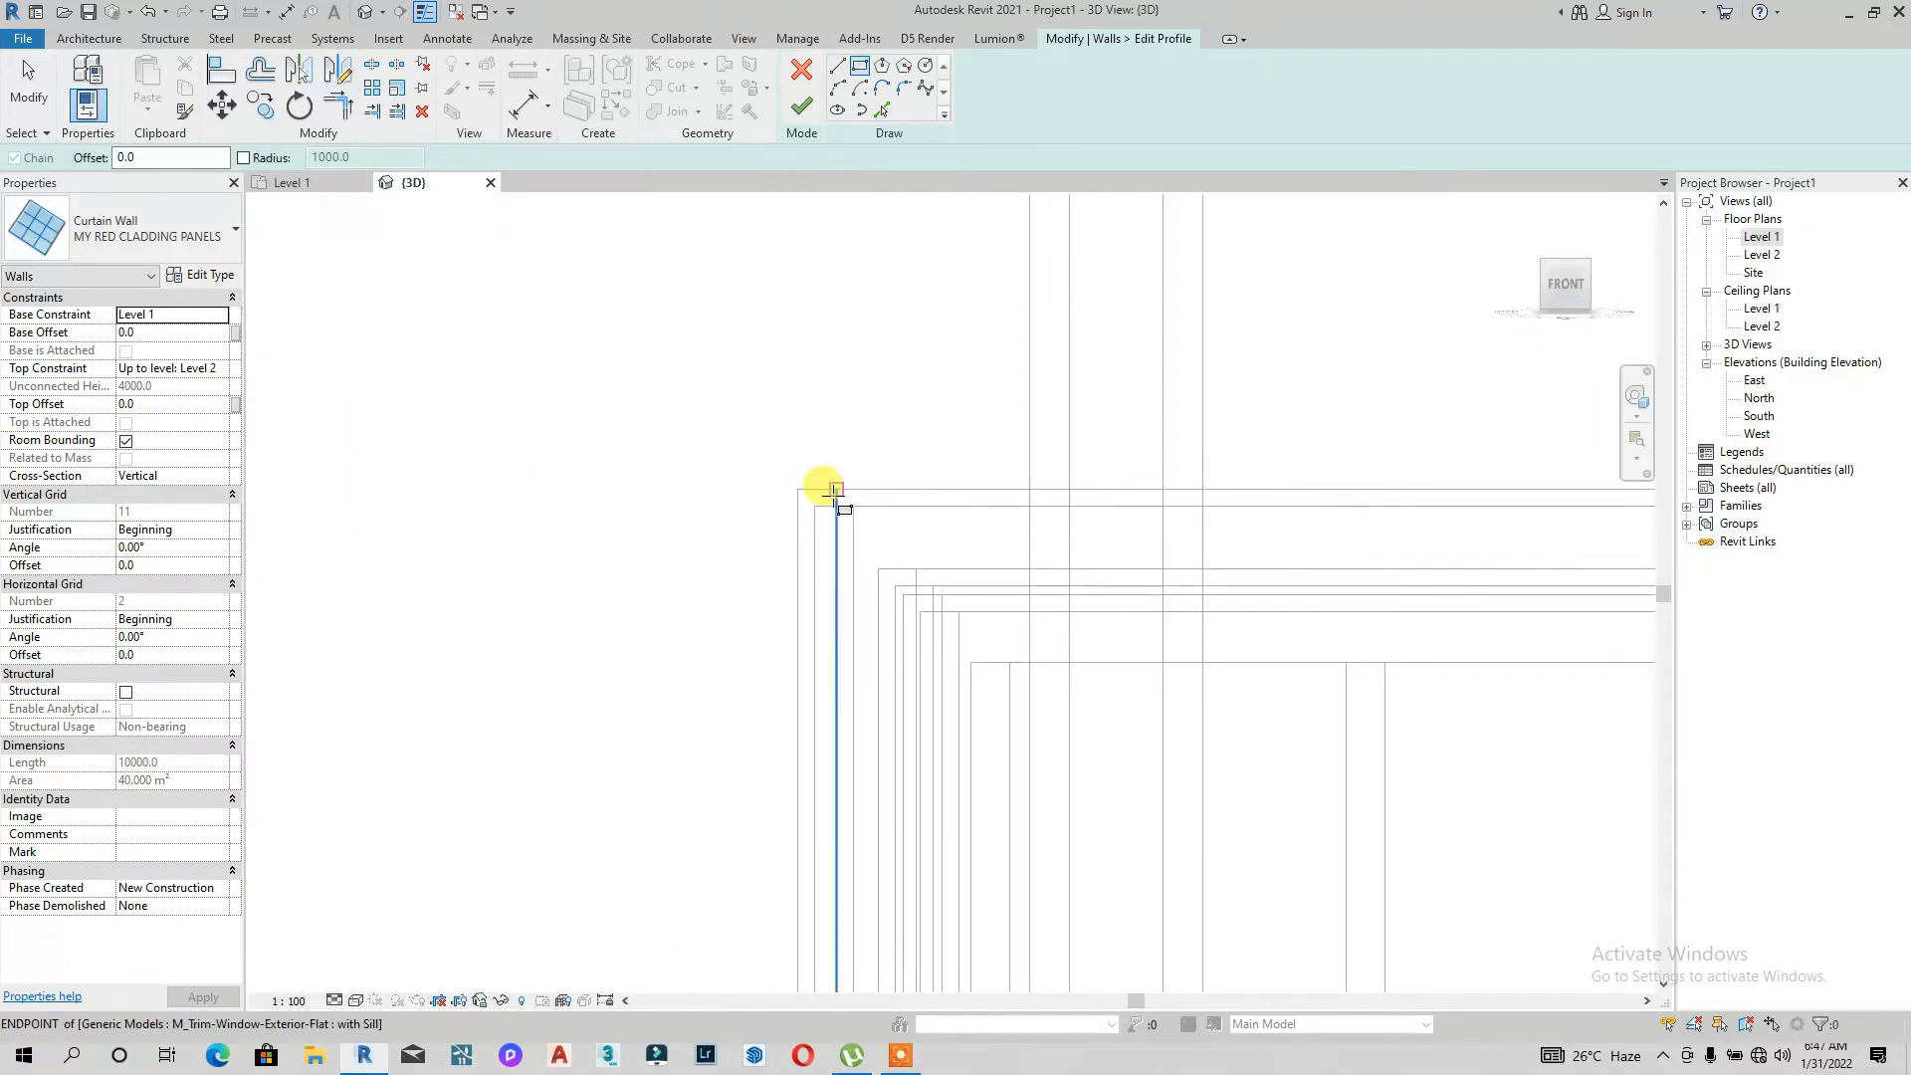
scroll(875, 520, "down", 3)
scroll(959, 733, "up", 4)
left_click(956, 672)
Step: Sketch a rectangle around the door opening and delete its bottom edge line
scroll(960, 687, "down", 2)
scroll(1065, 696, "down", 3)
scroll(1025, 497, "up", 6)
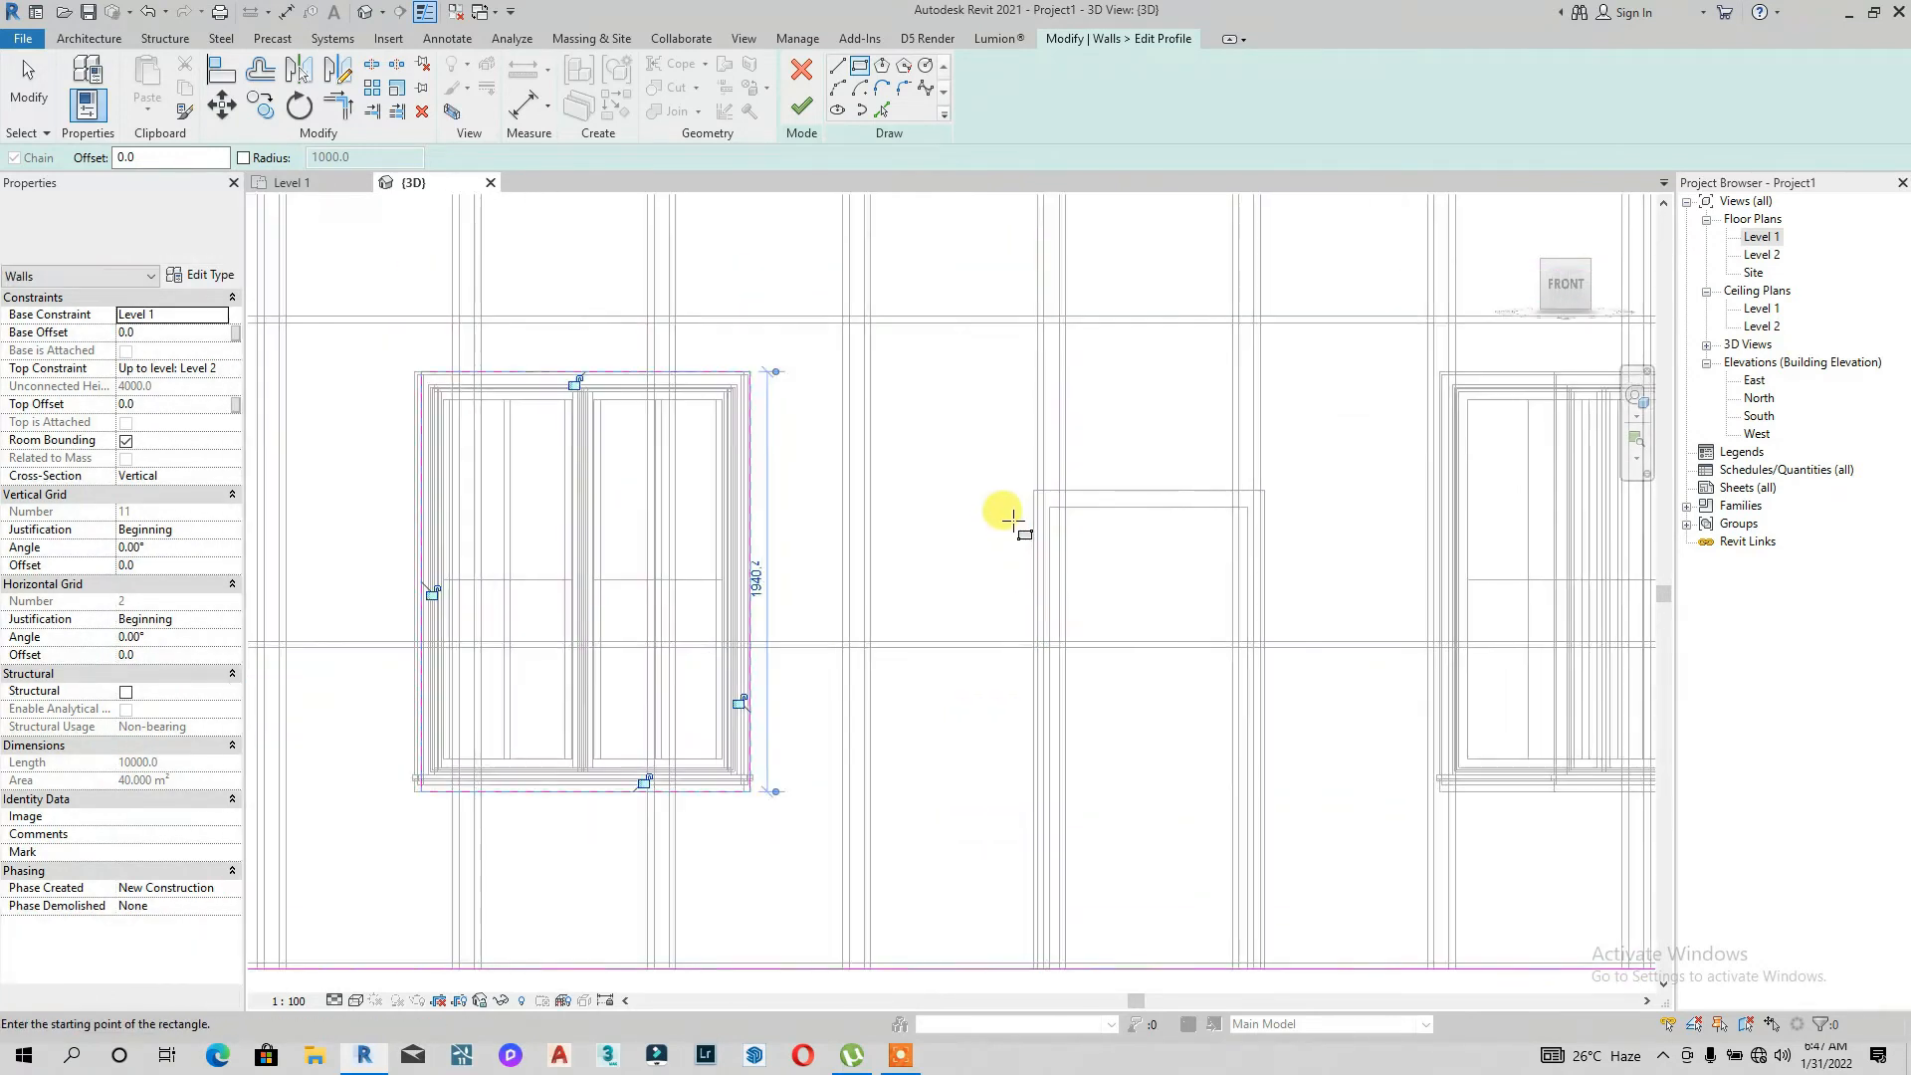
left_click(1055, 483)
scroll(1134, 637, "down", 4)
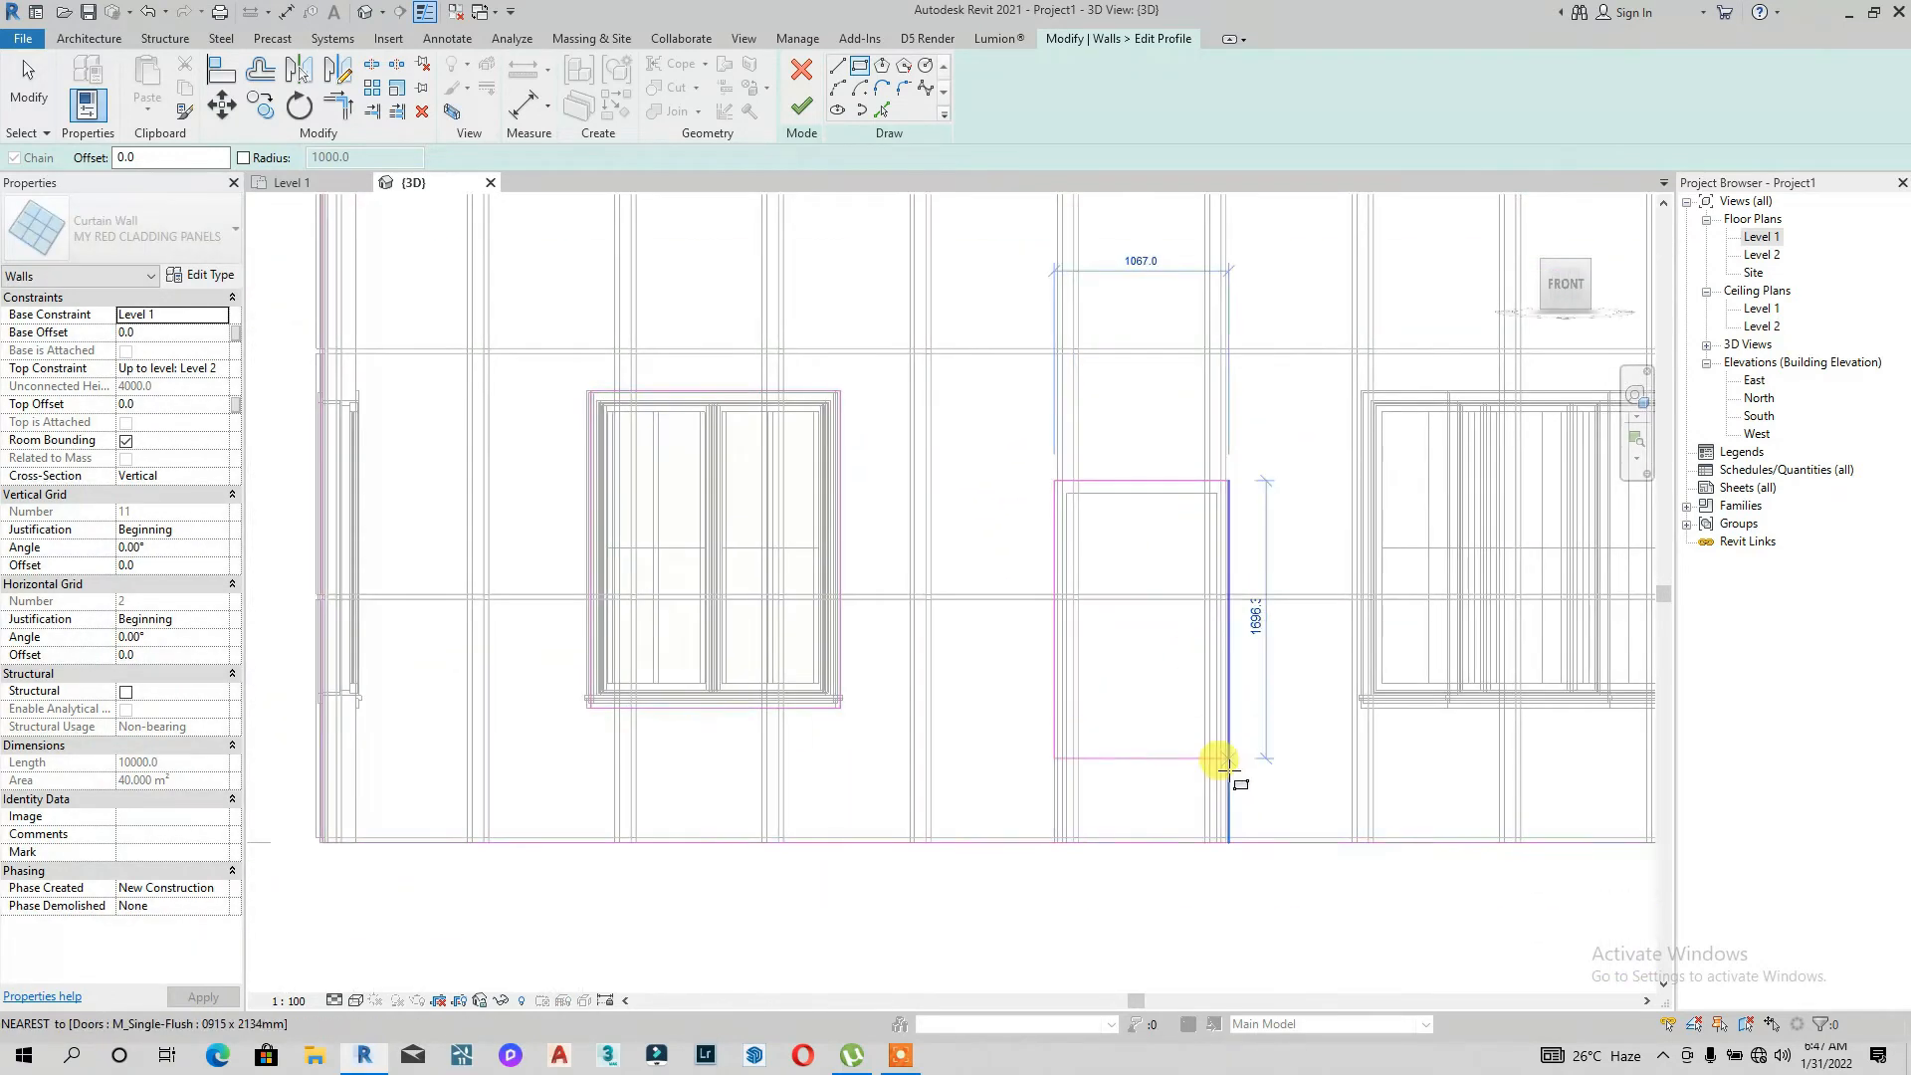
left_click(1224, 841)
key("Escape")
key("Escape")
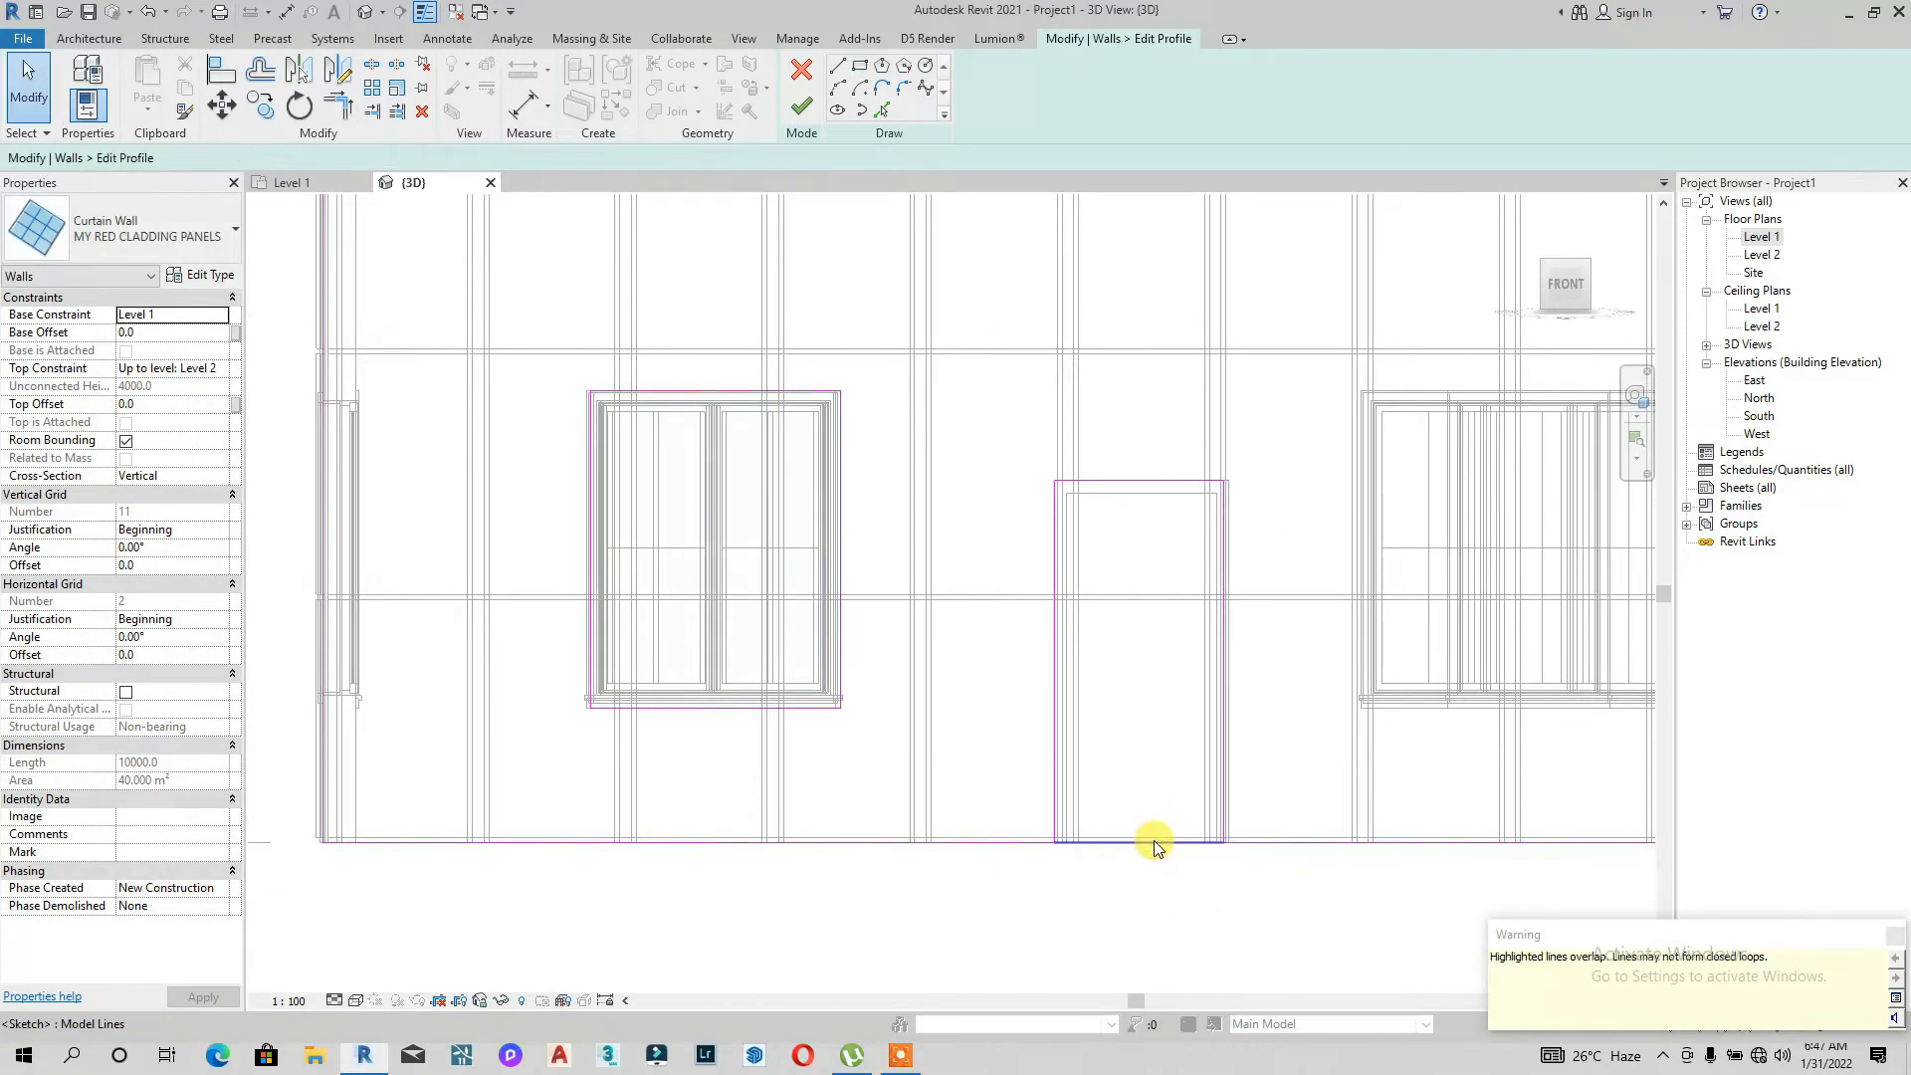
left_click(1154, 840)
key("Delete")
Step: Sketch a rectangle around the right window in the front wall's profile
scroll(1157, 834, "down", 2)
middle_click_drag(1317, 767, 1112, 764)
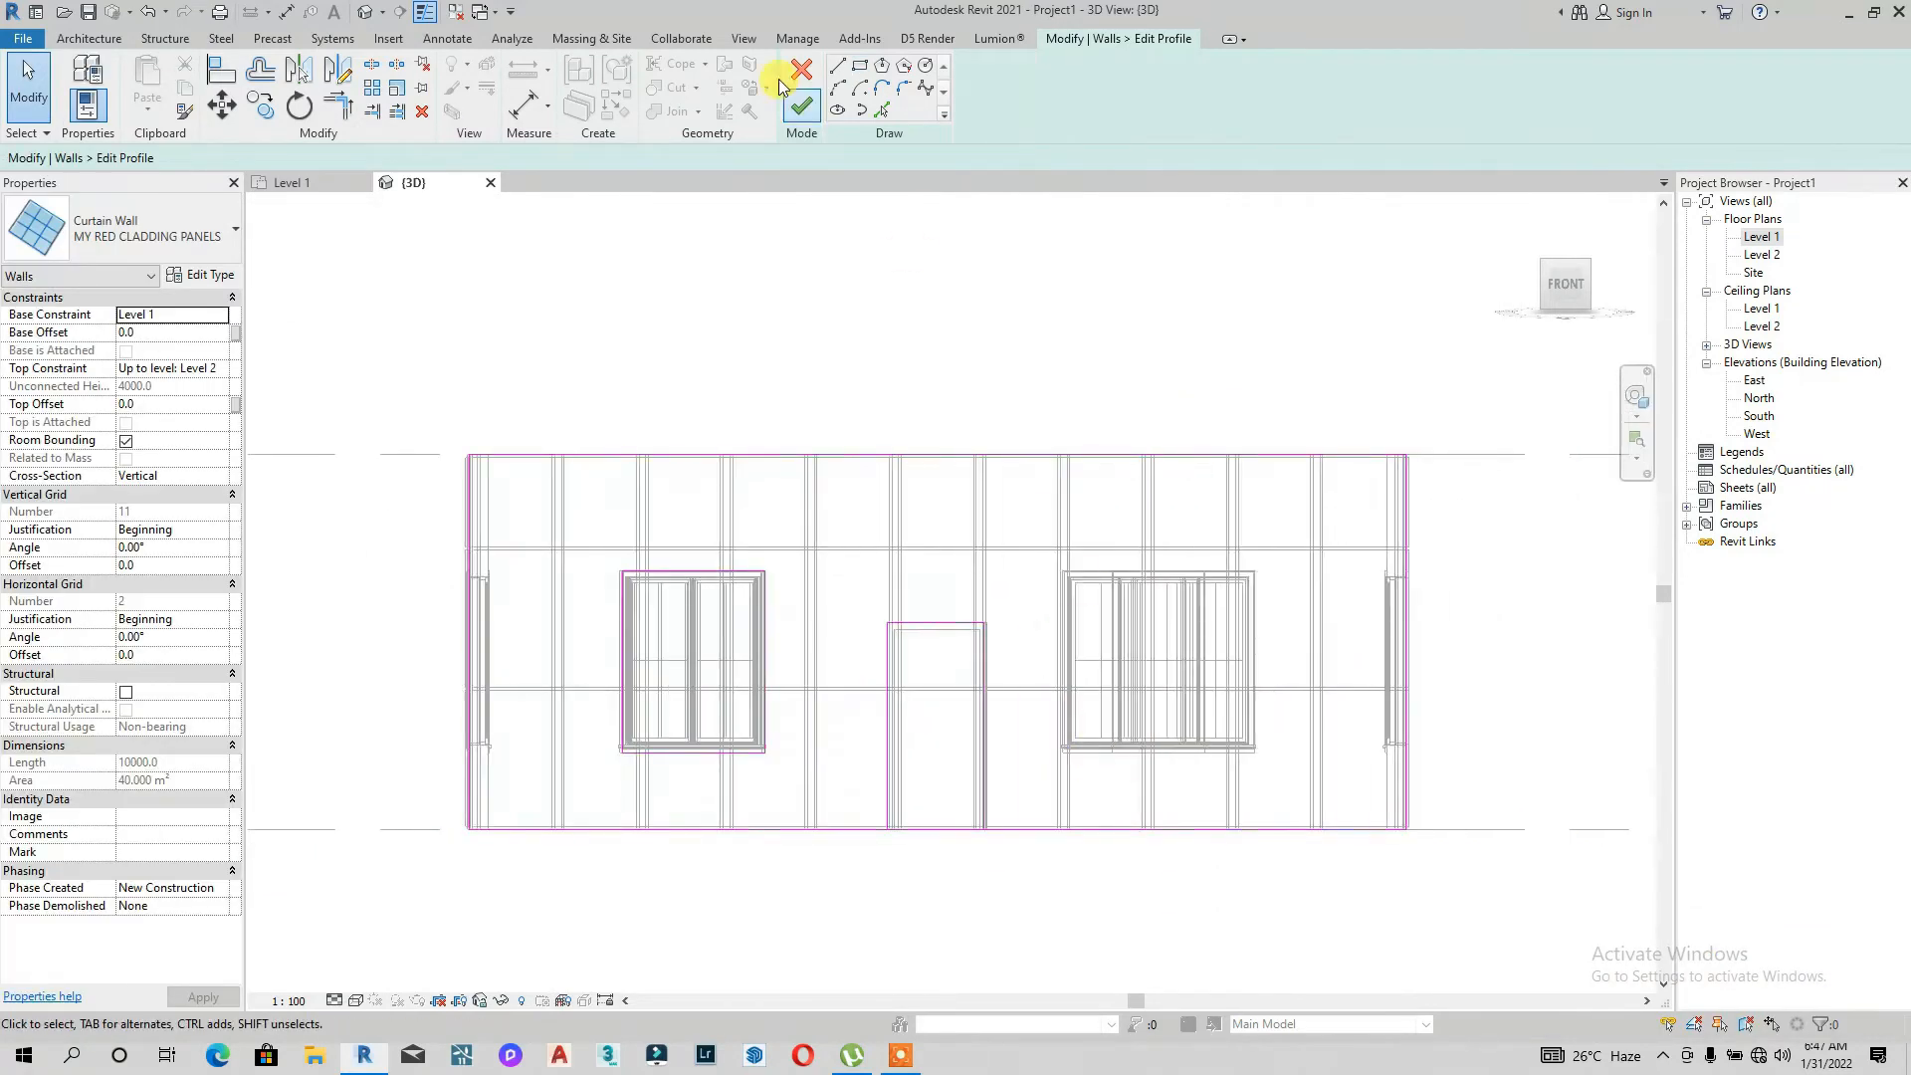
left_click(859, 65)
scroll(1089, 632, "up", 5)
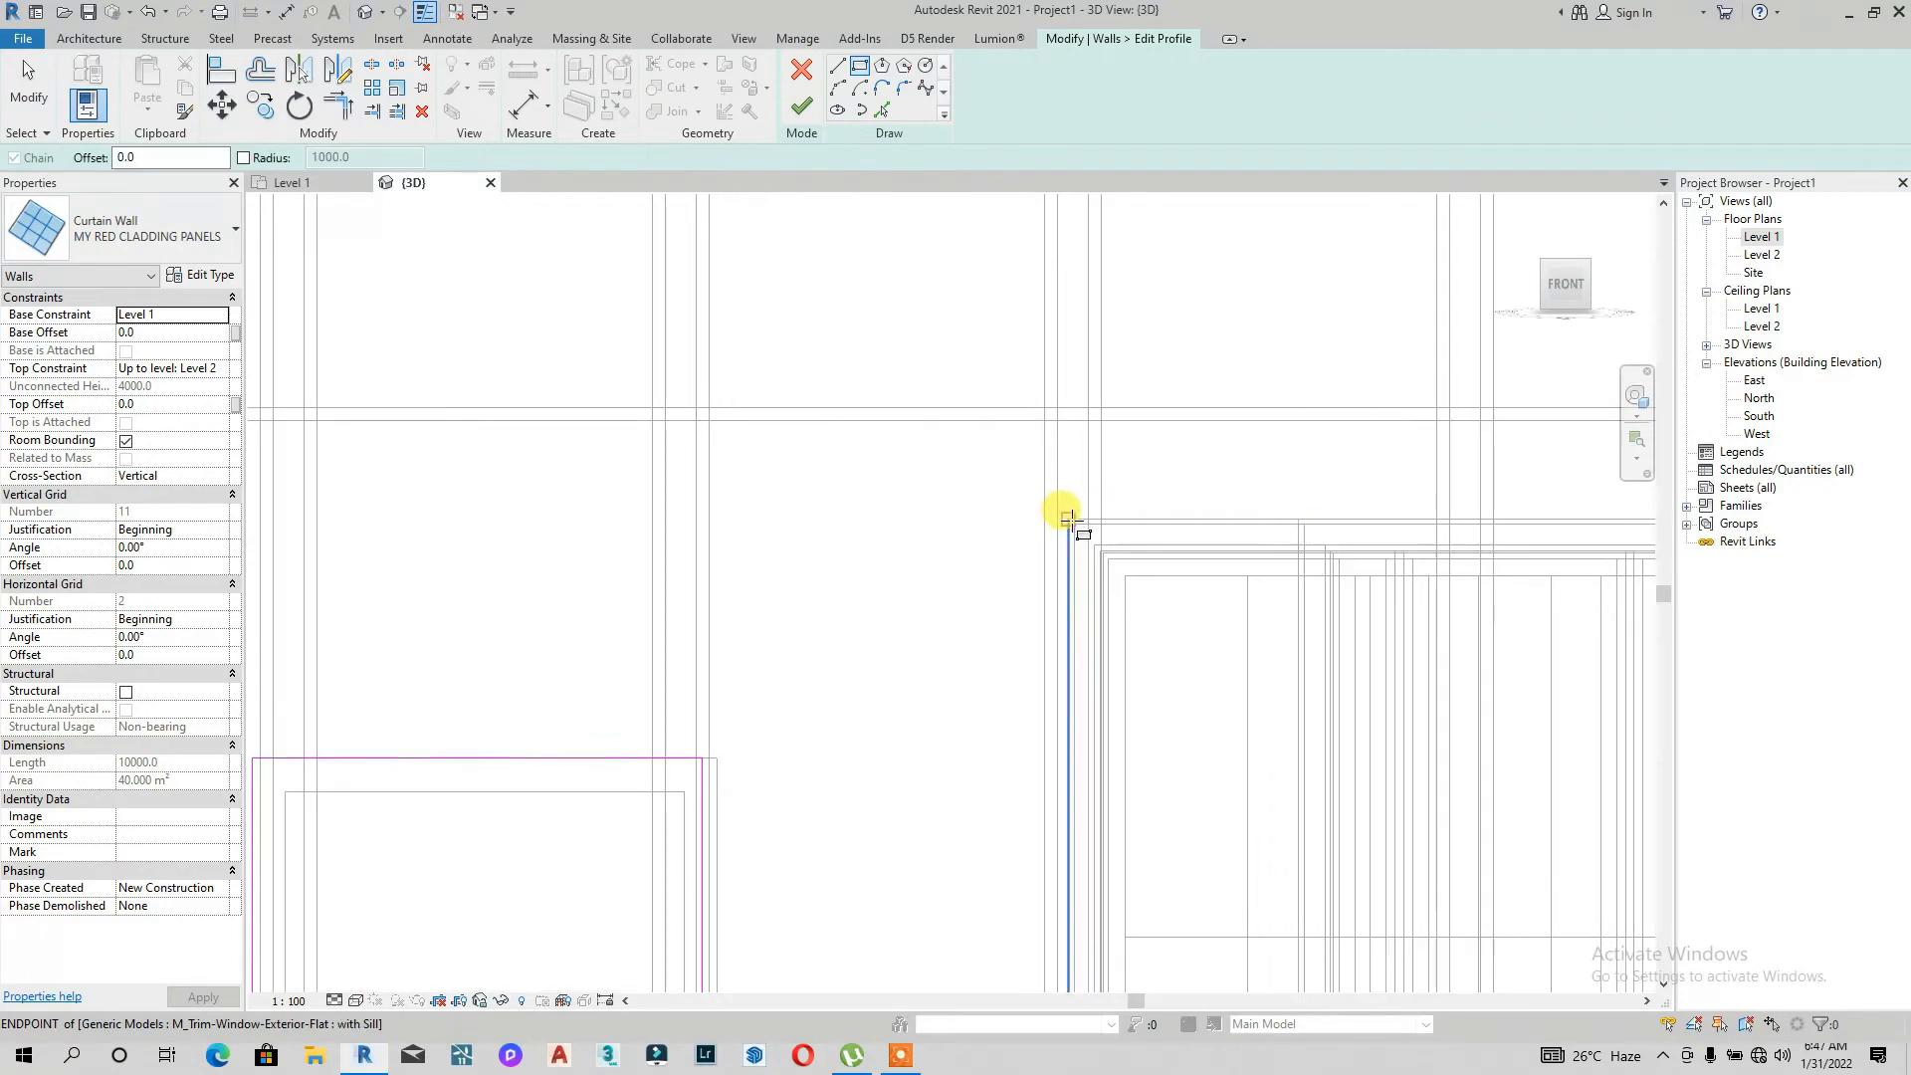
left_click(1075, 518)
scroll(1069, 468, "down", 3)
scroll(1330, 751, "up", 3)
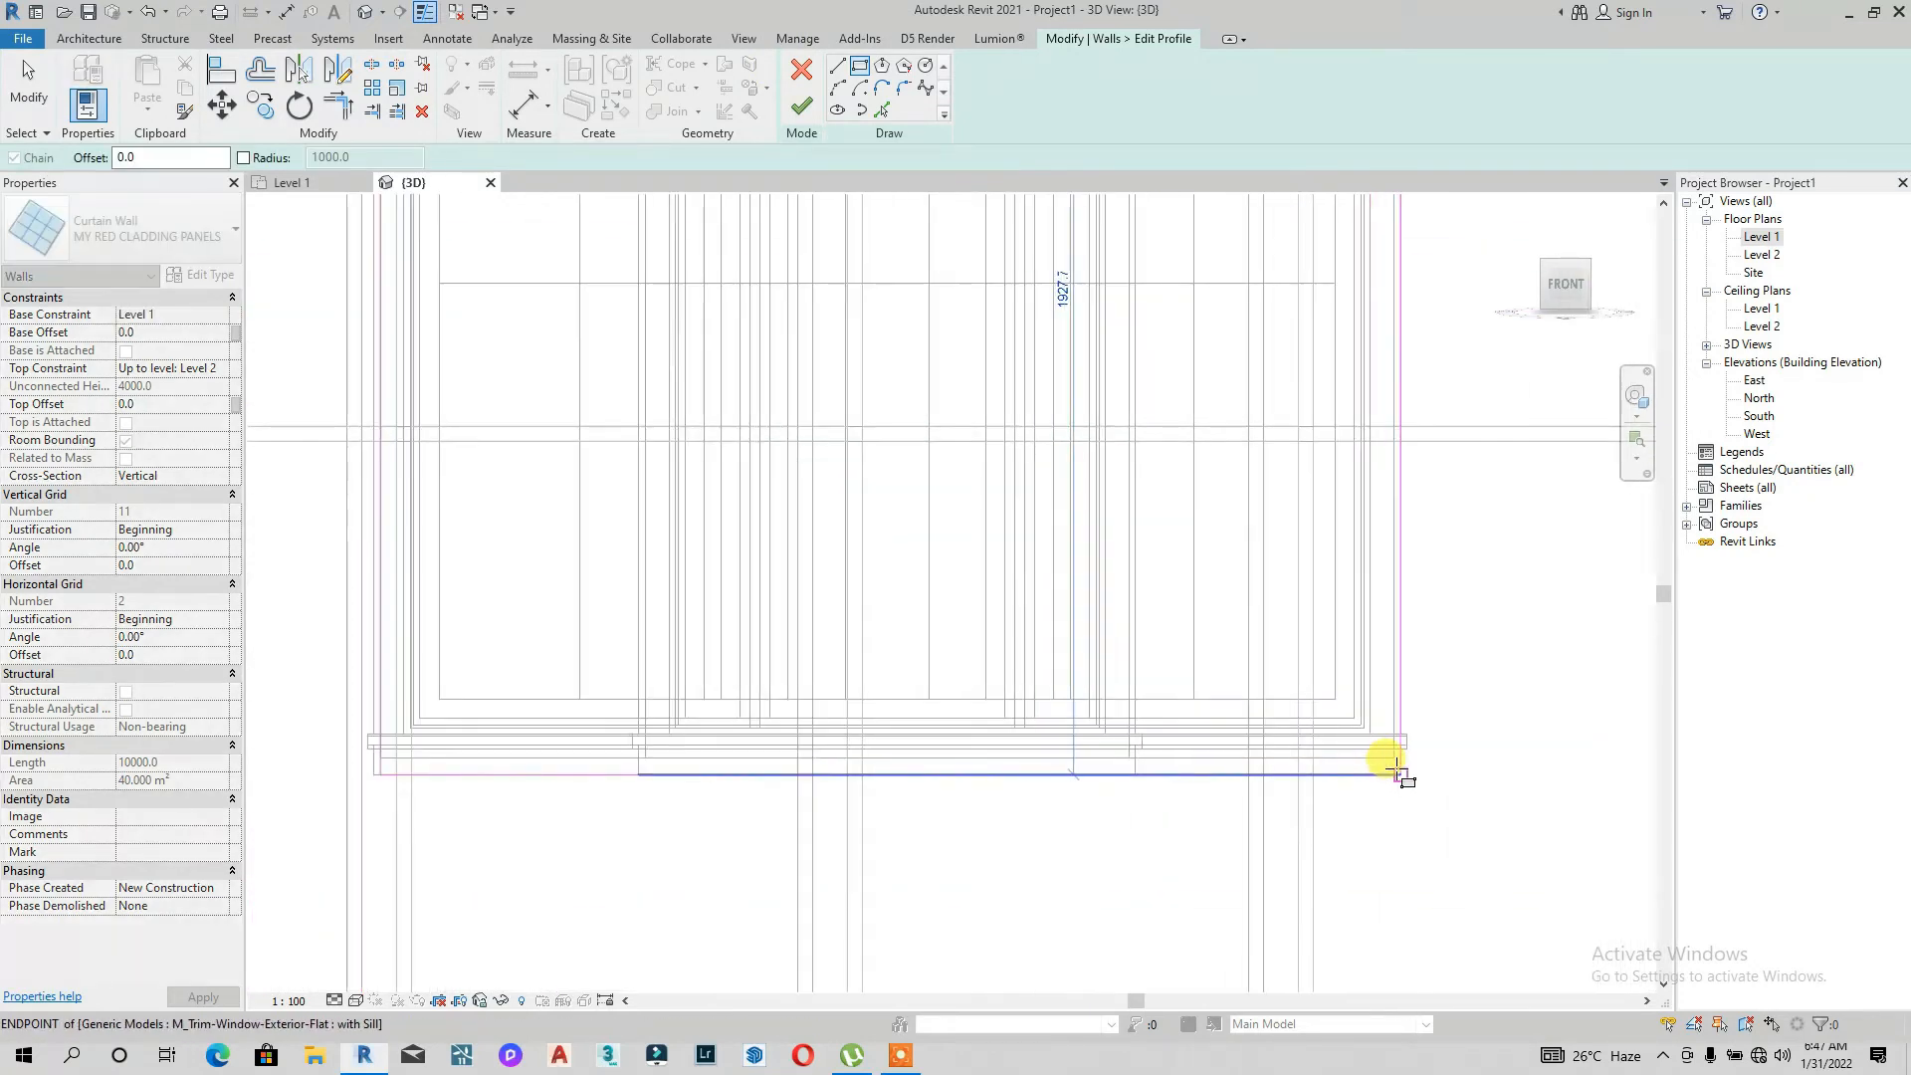
left_click(1383, 761)
scroll(1383, 761, "down", 3)
scroll(1239, 702, "down", 2)
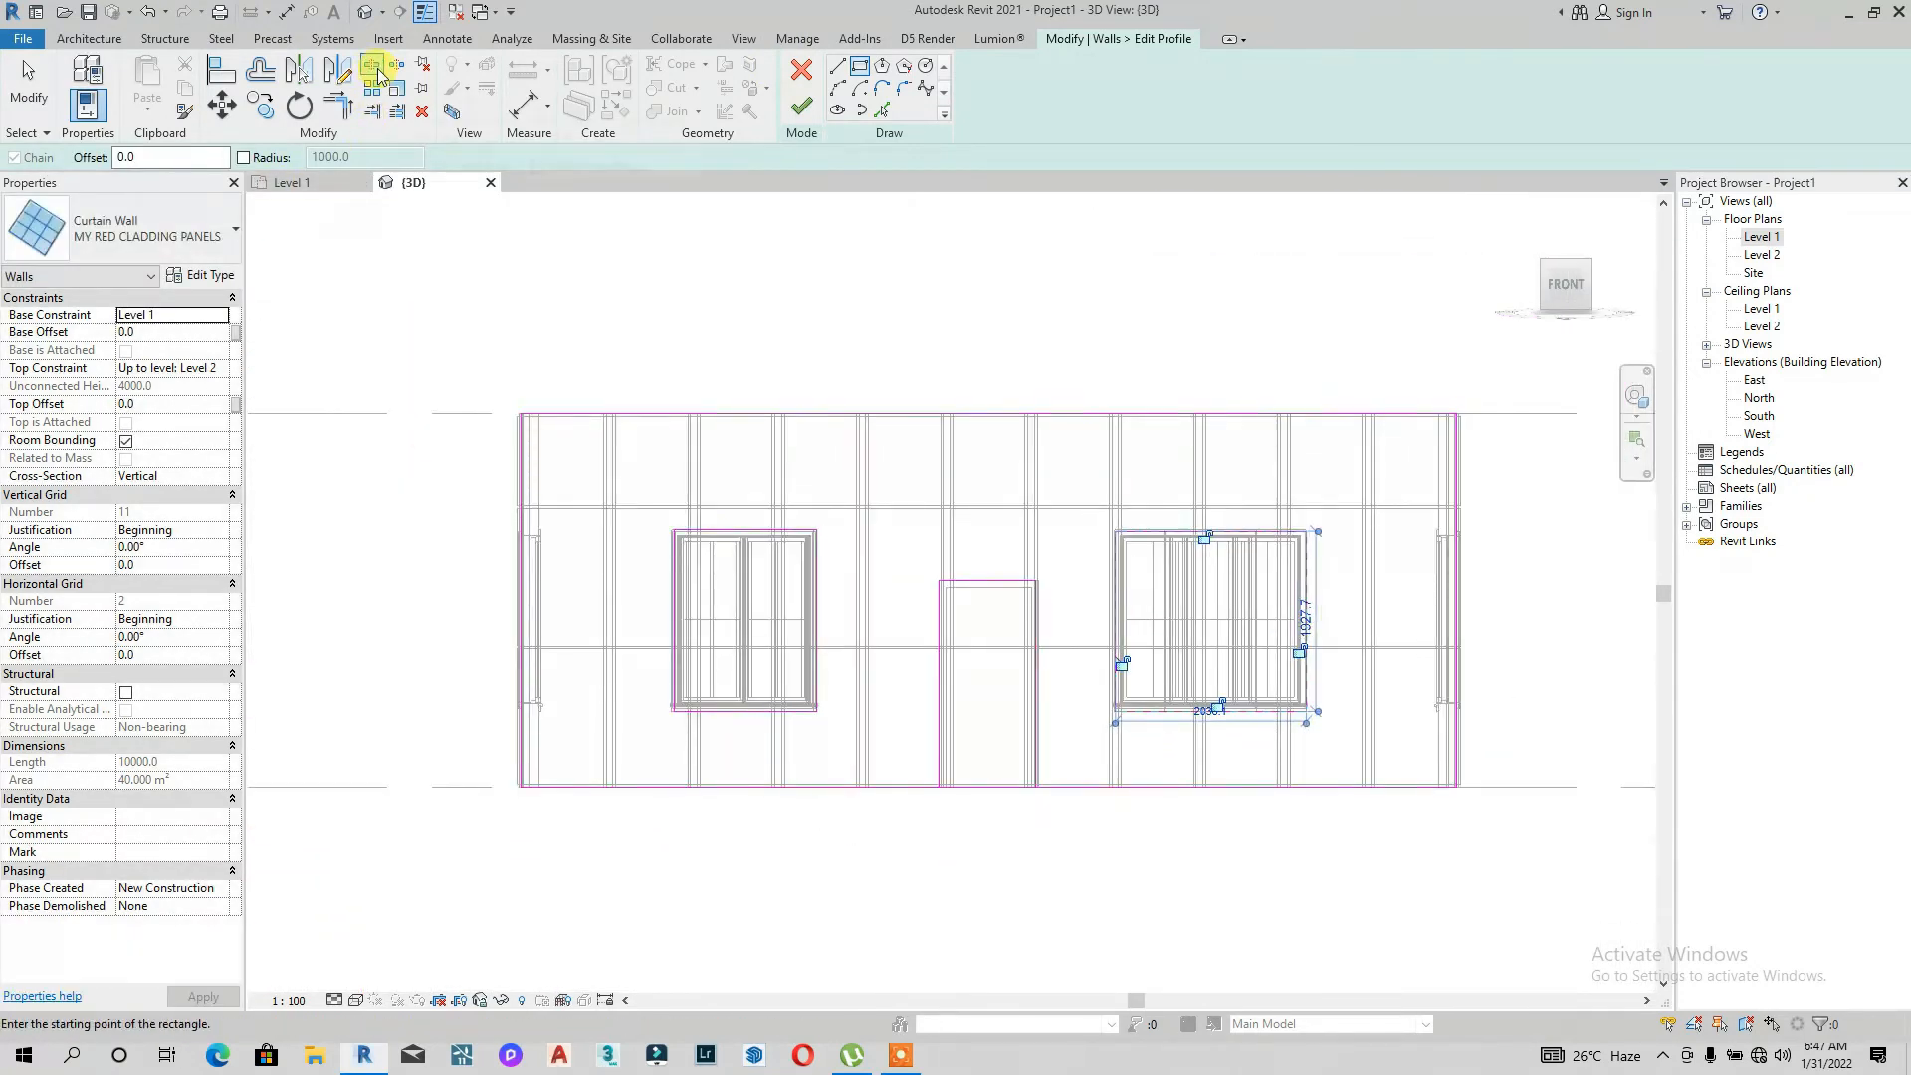
Step: Trim the door opening's sketch lines to the wall's base and finish editing the profile
left_click(377, 72)
left_click(980, 788)
left_click(338, 104)
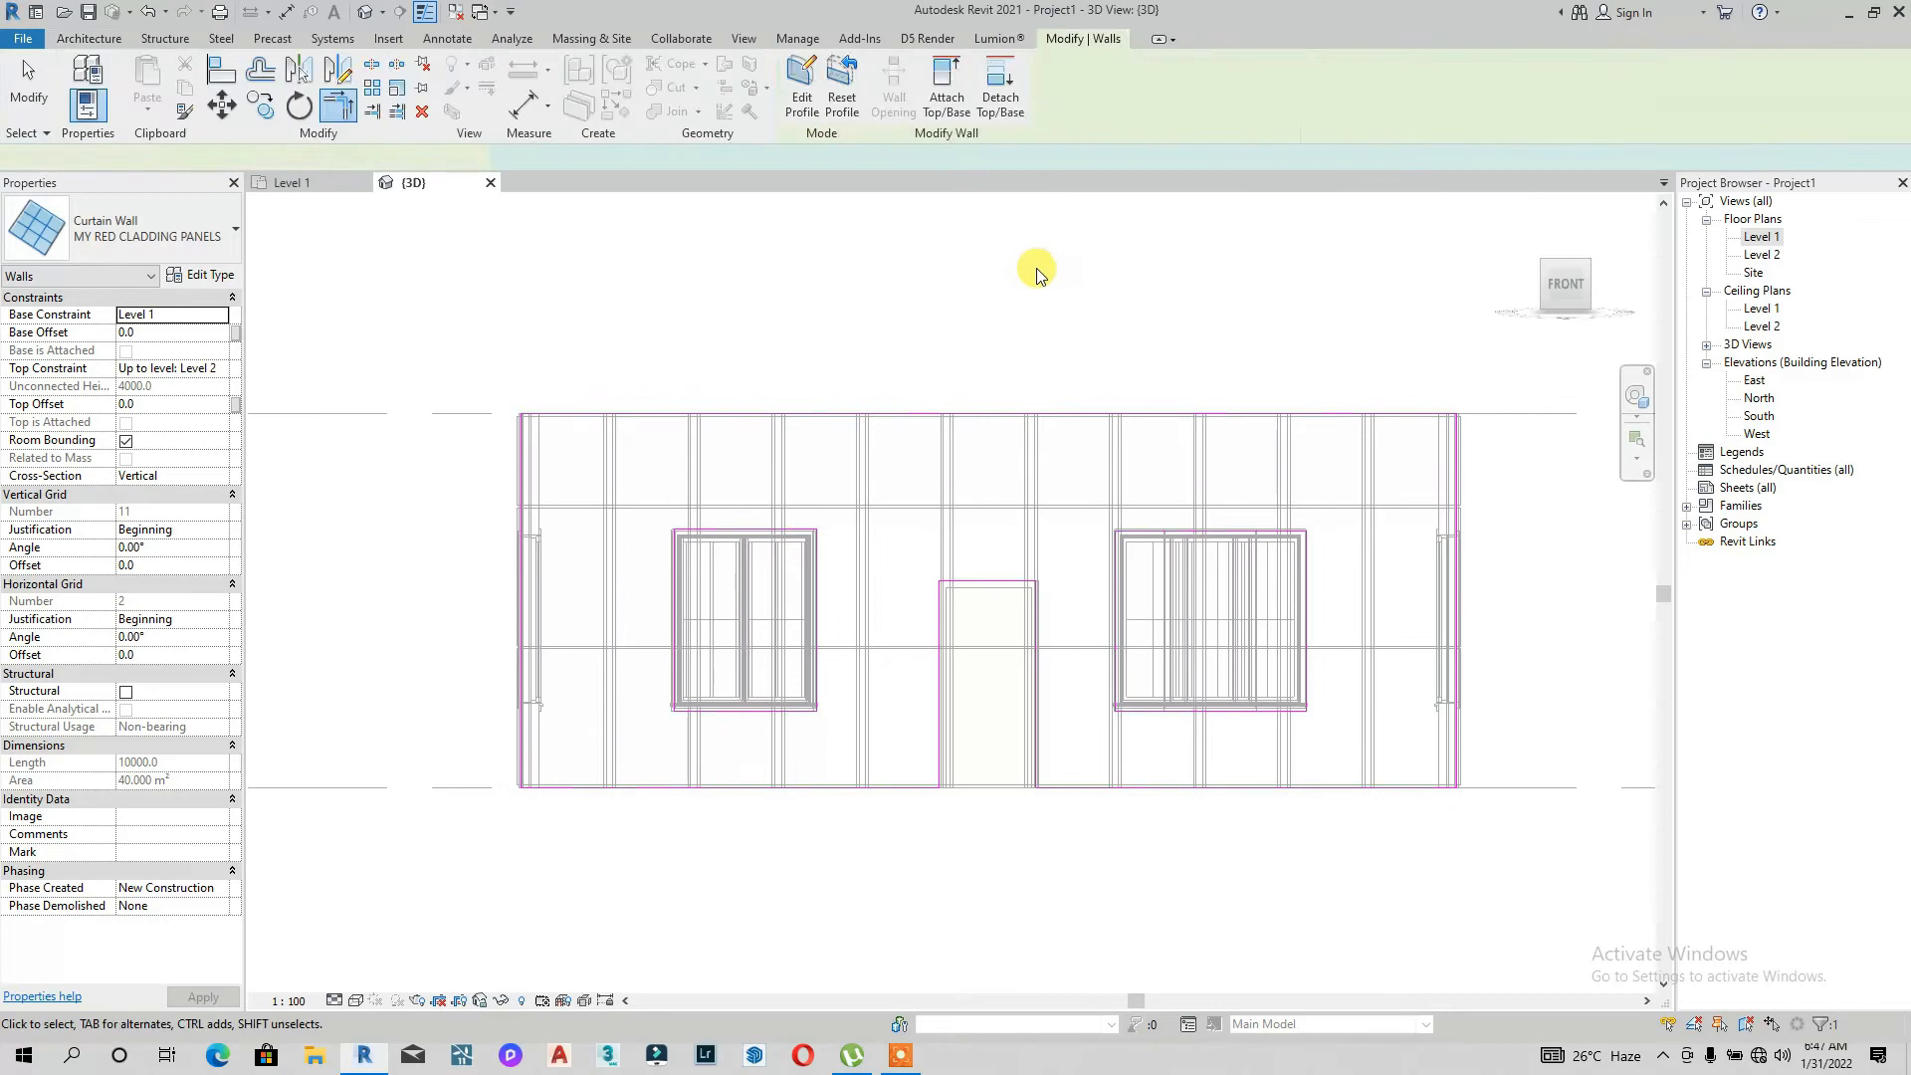
Step: Switch the 3D view's visual style to Shaded
left_click(360, 1002)
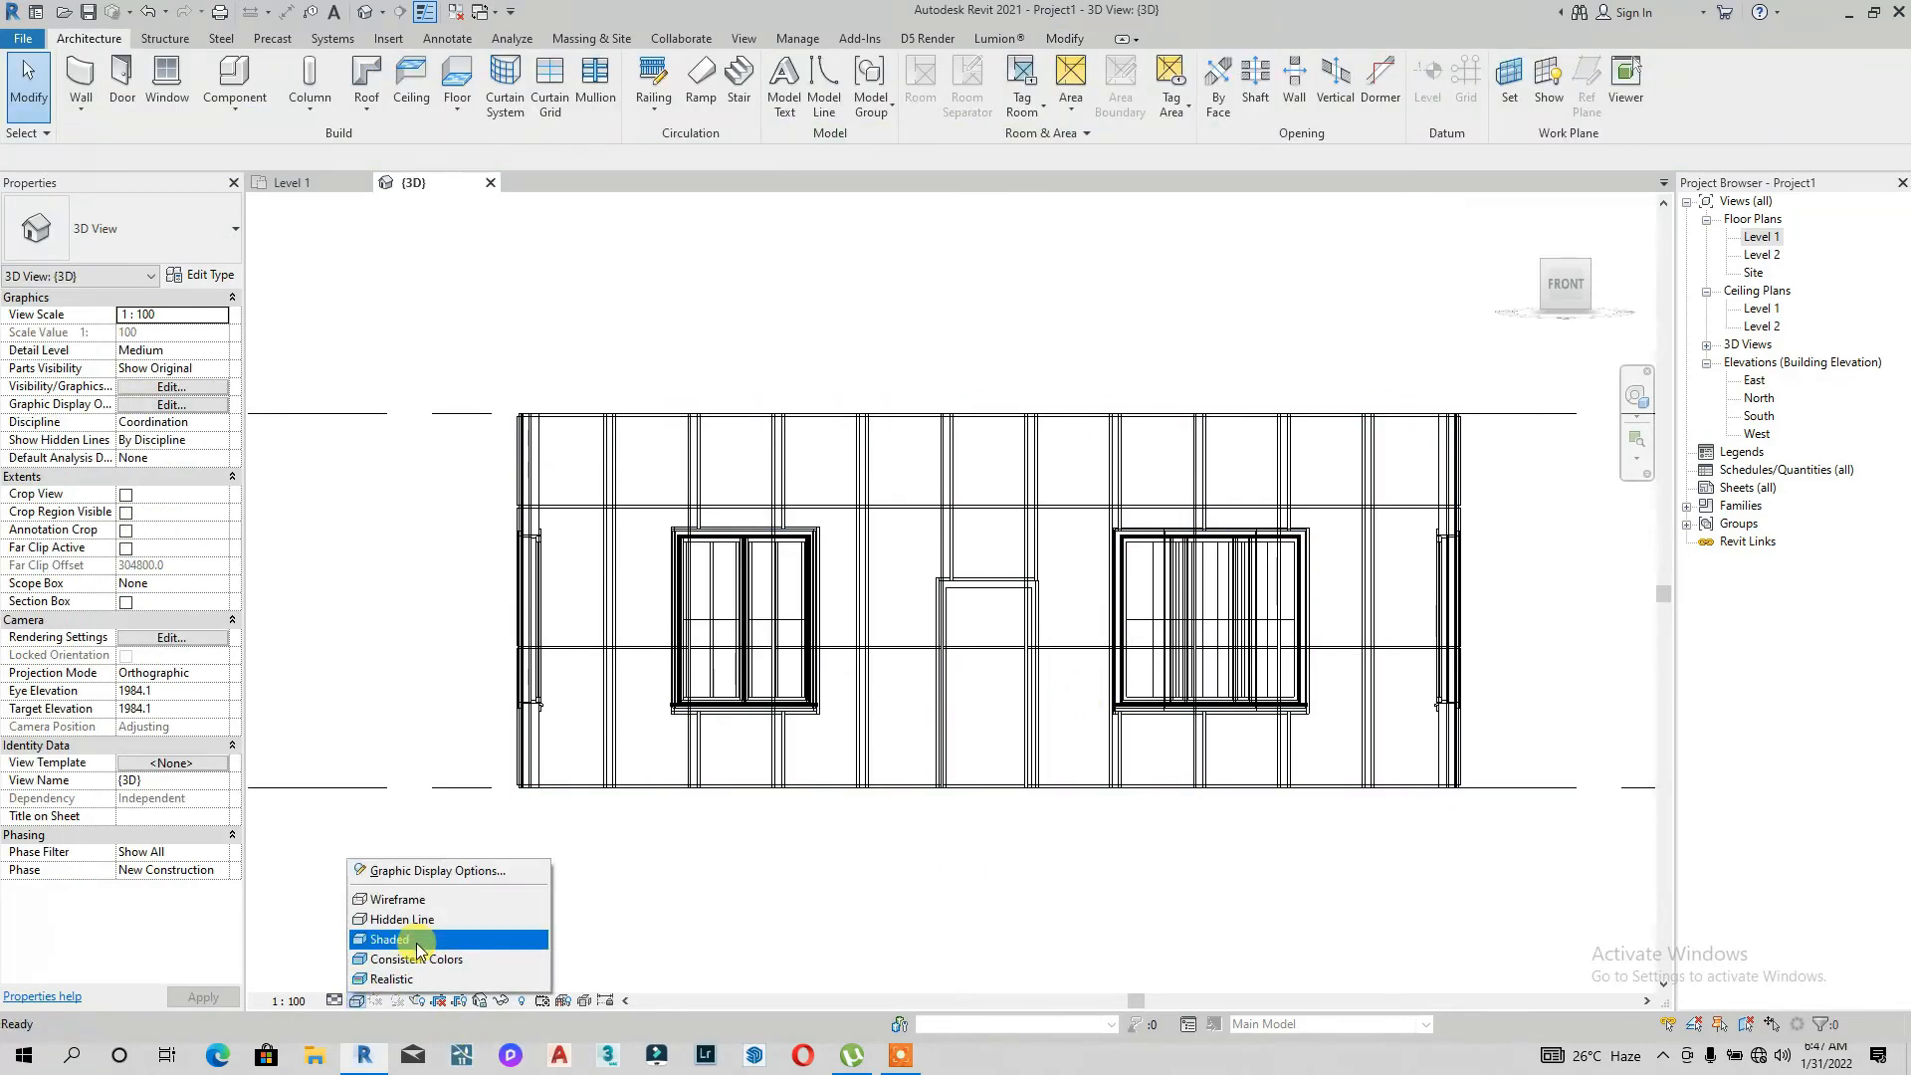
left_click(415, 952)
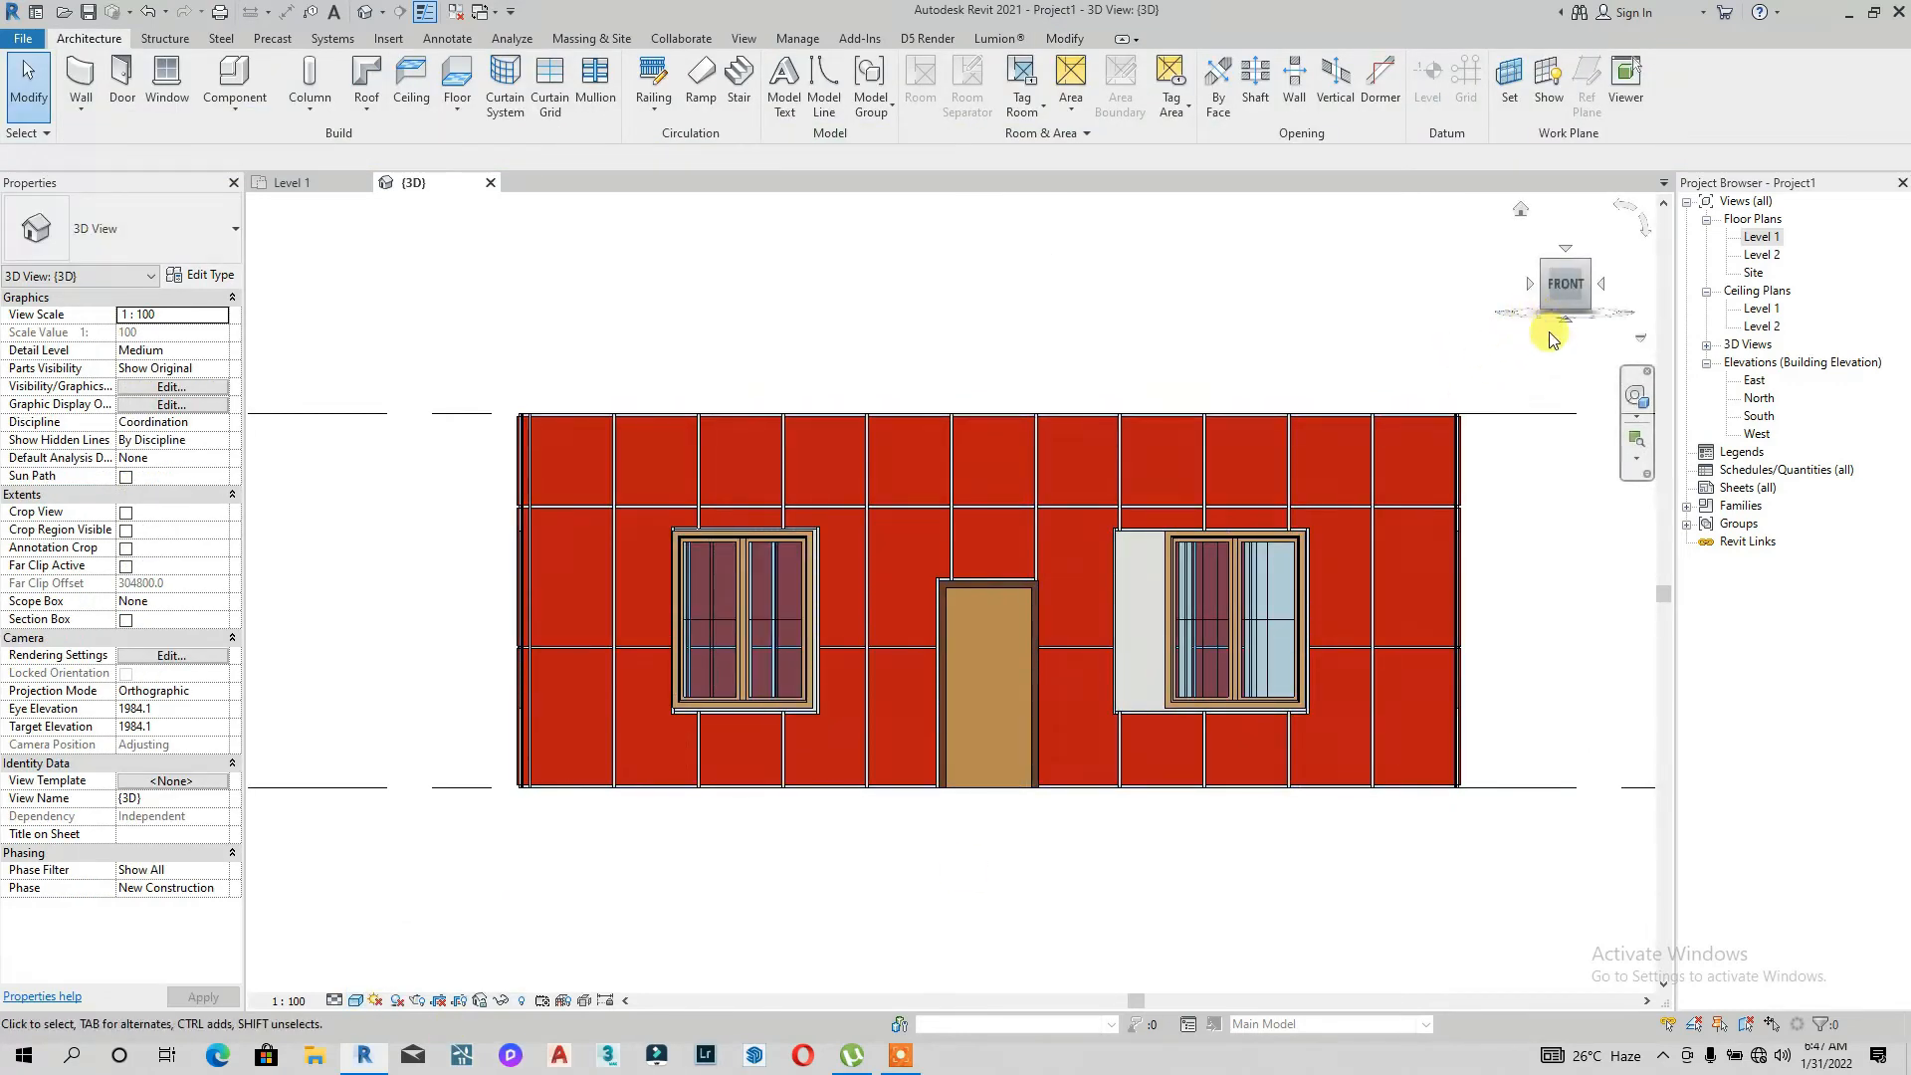
left_click_drag(1559, 296, 1502, 295)
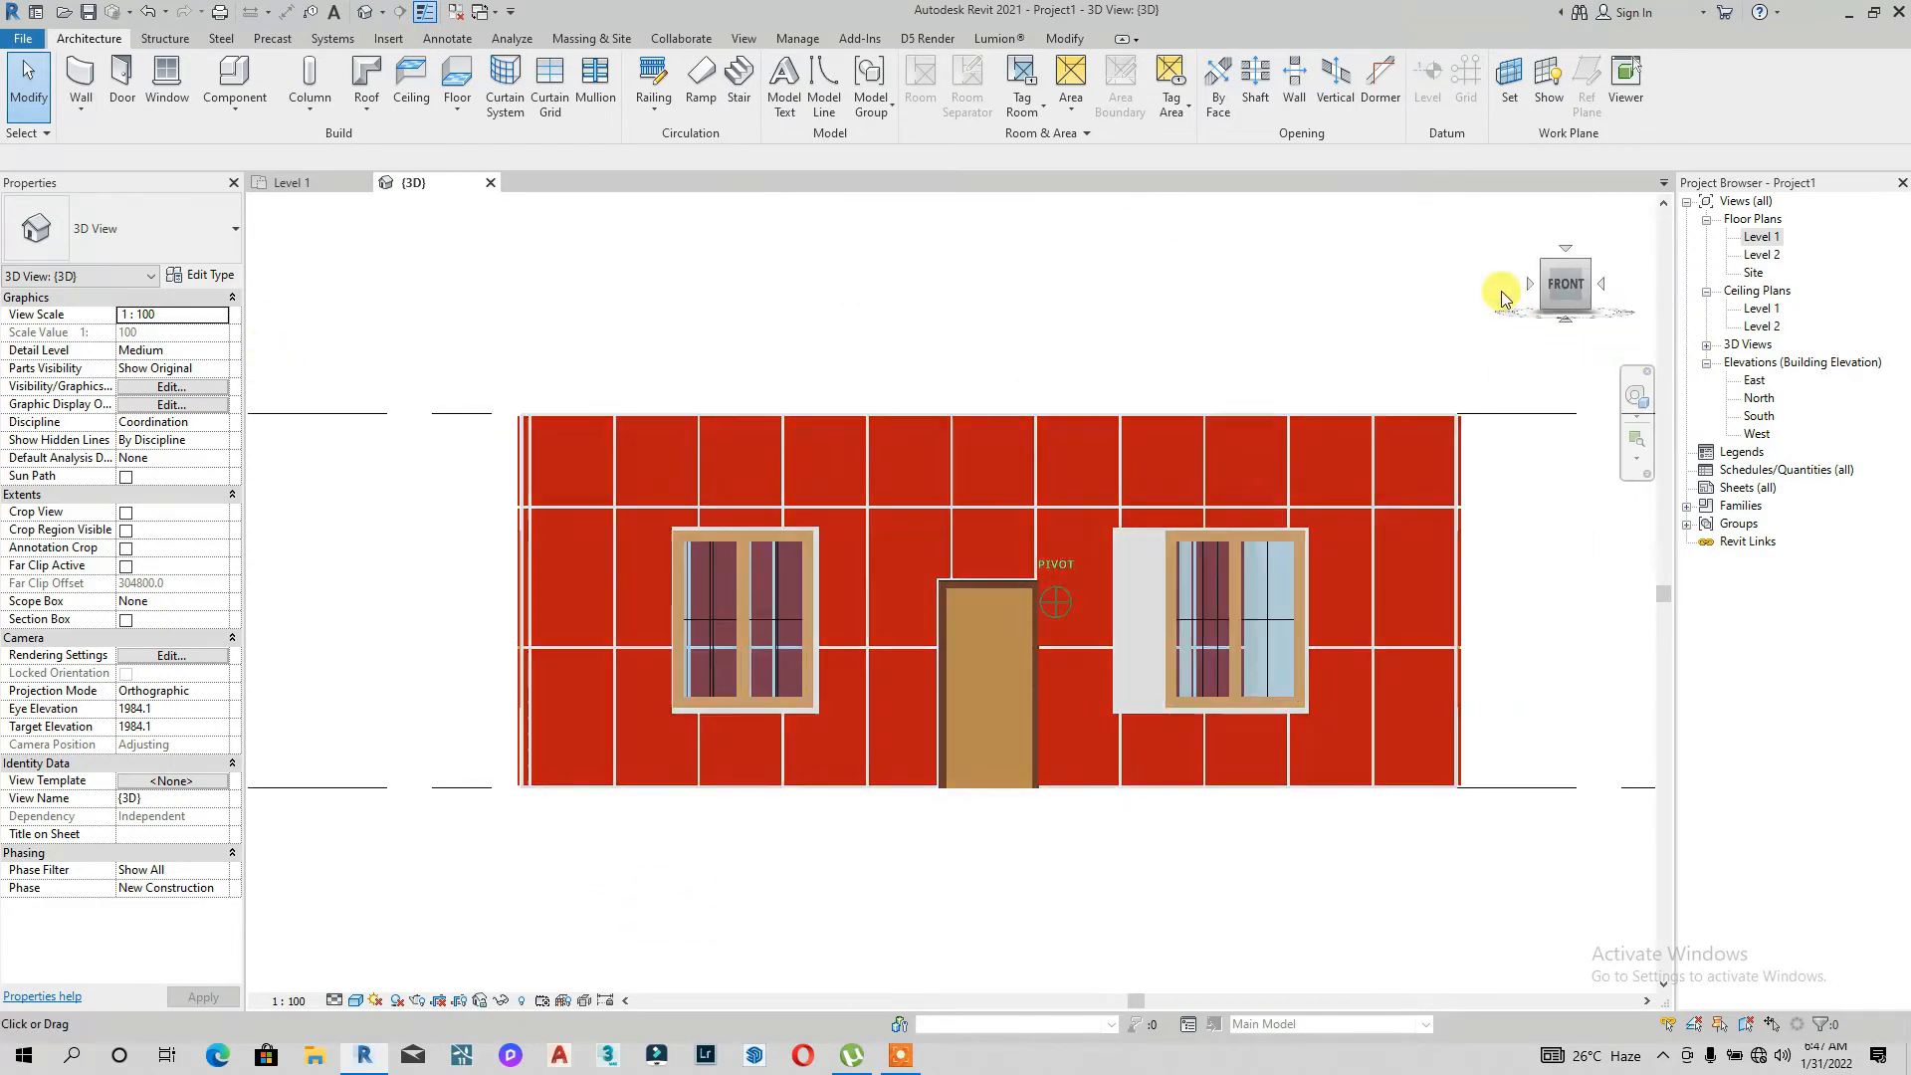
Step: Reopen the front wall's profile and extend the left edge line of the right window's opening down to the frame
left_click(1113, 571)
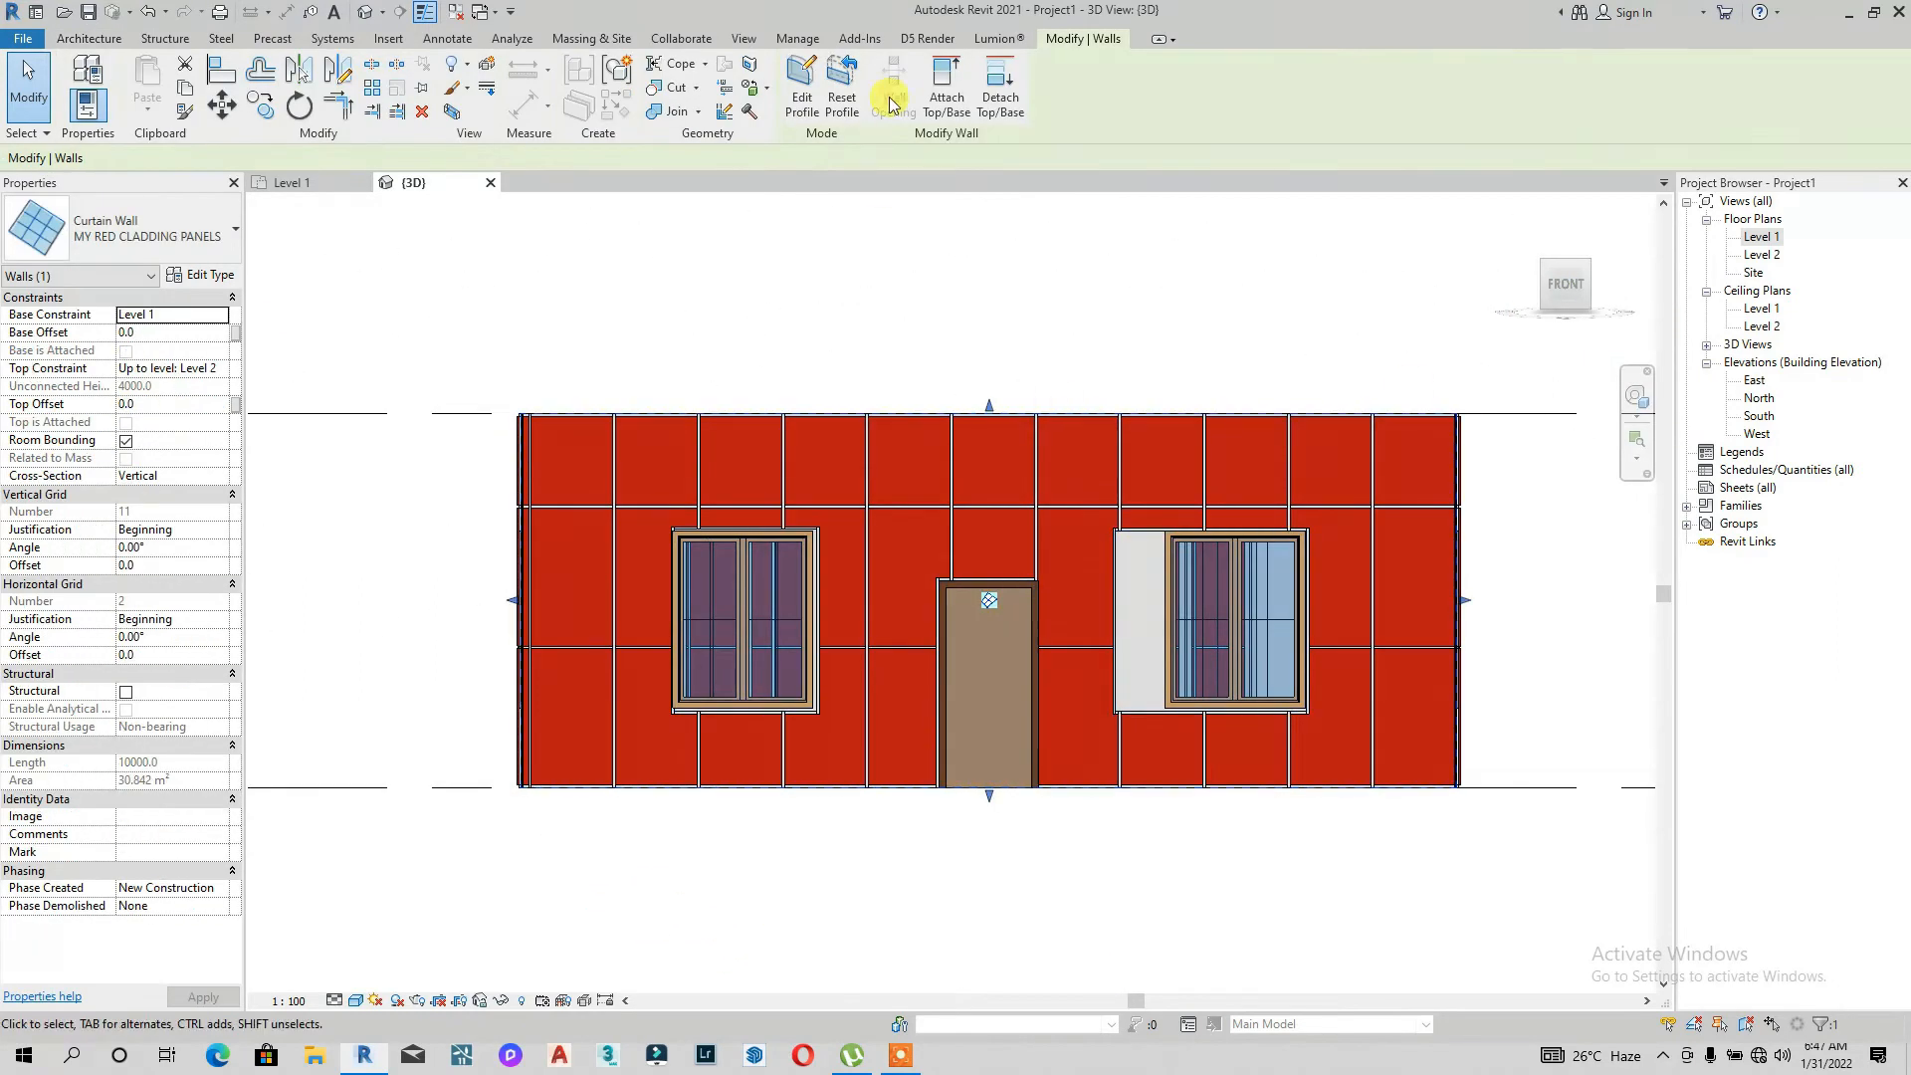
left_click(1565, 282)
scroll(1116, 619, "up", 2)
scroll(1027, 587, "up", 5)
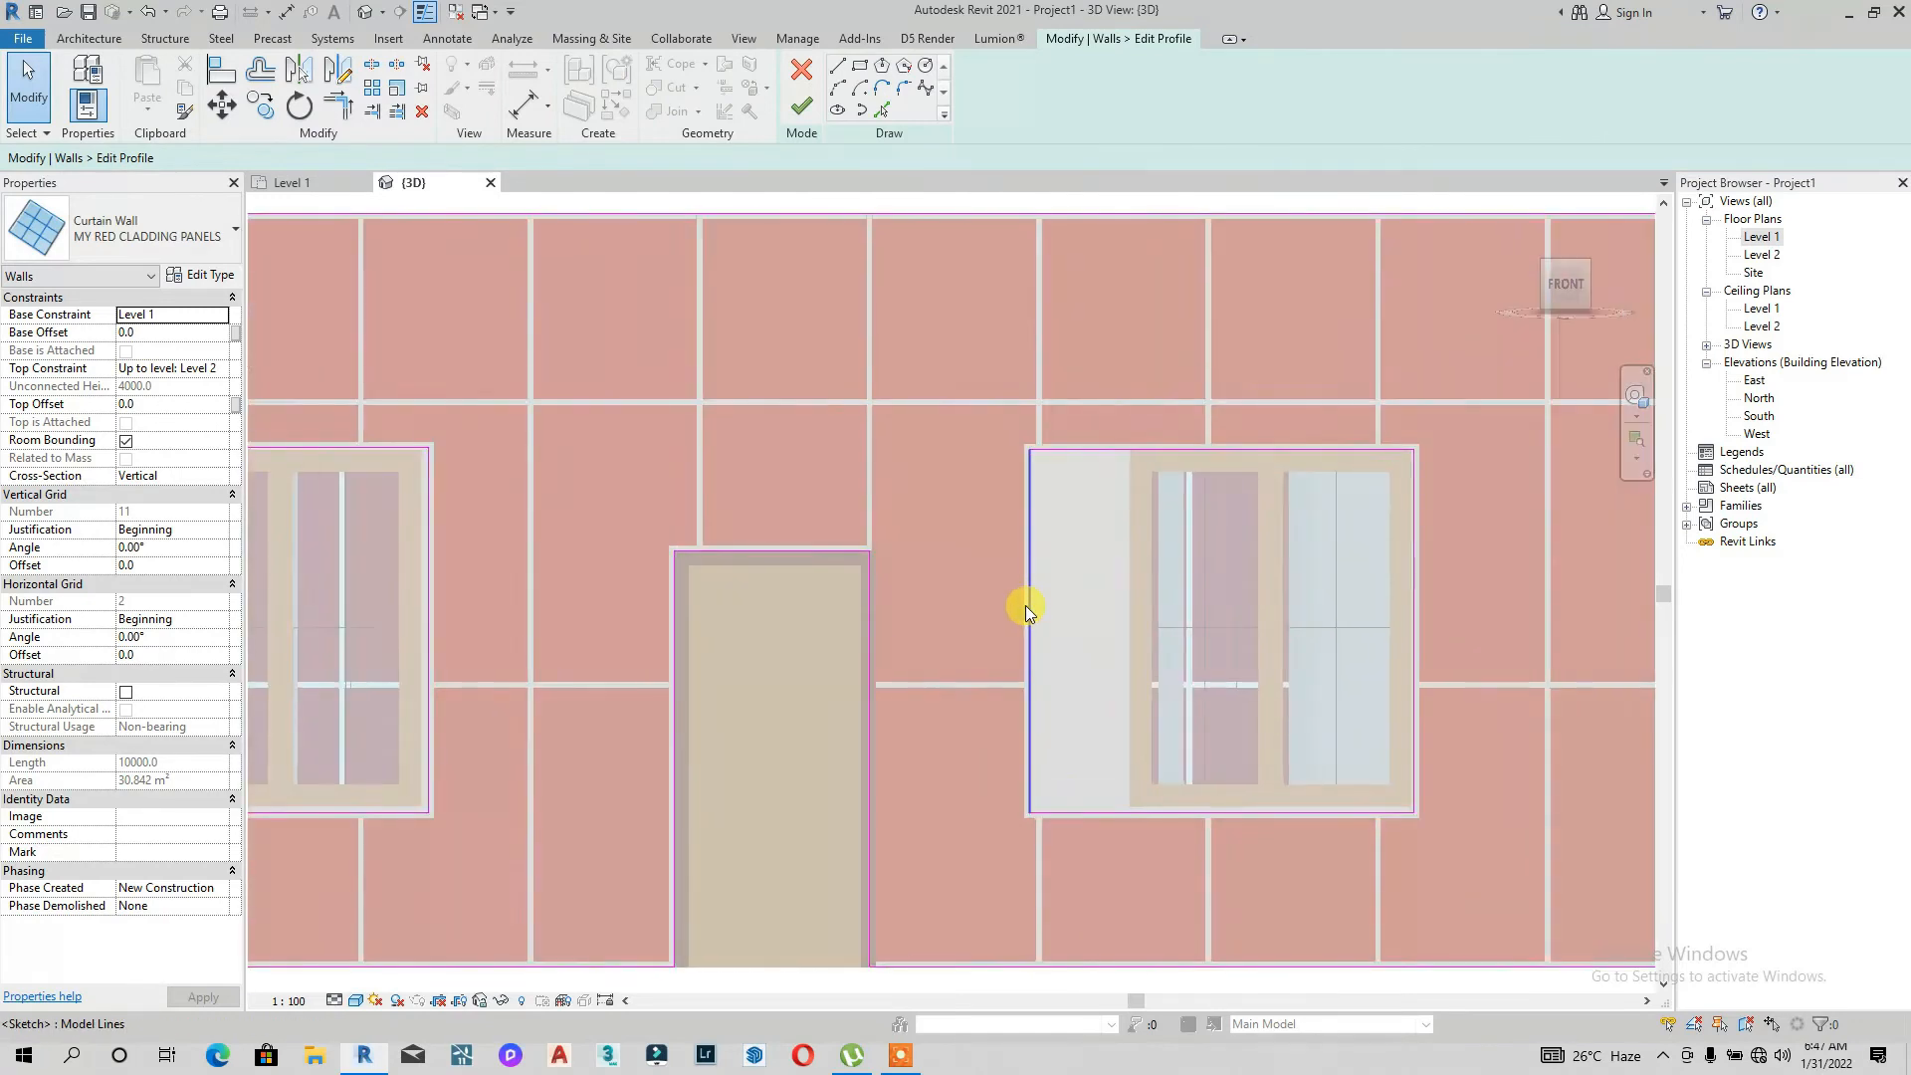
left_click(1122, 622)
scroll(1244, 768, "up", 4)
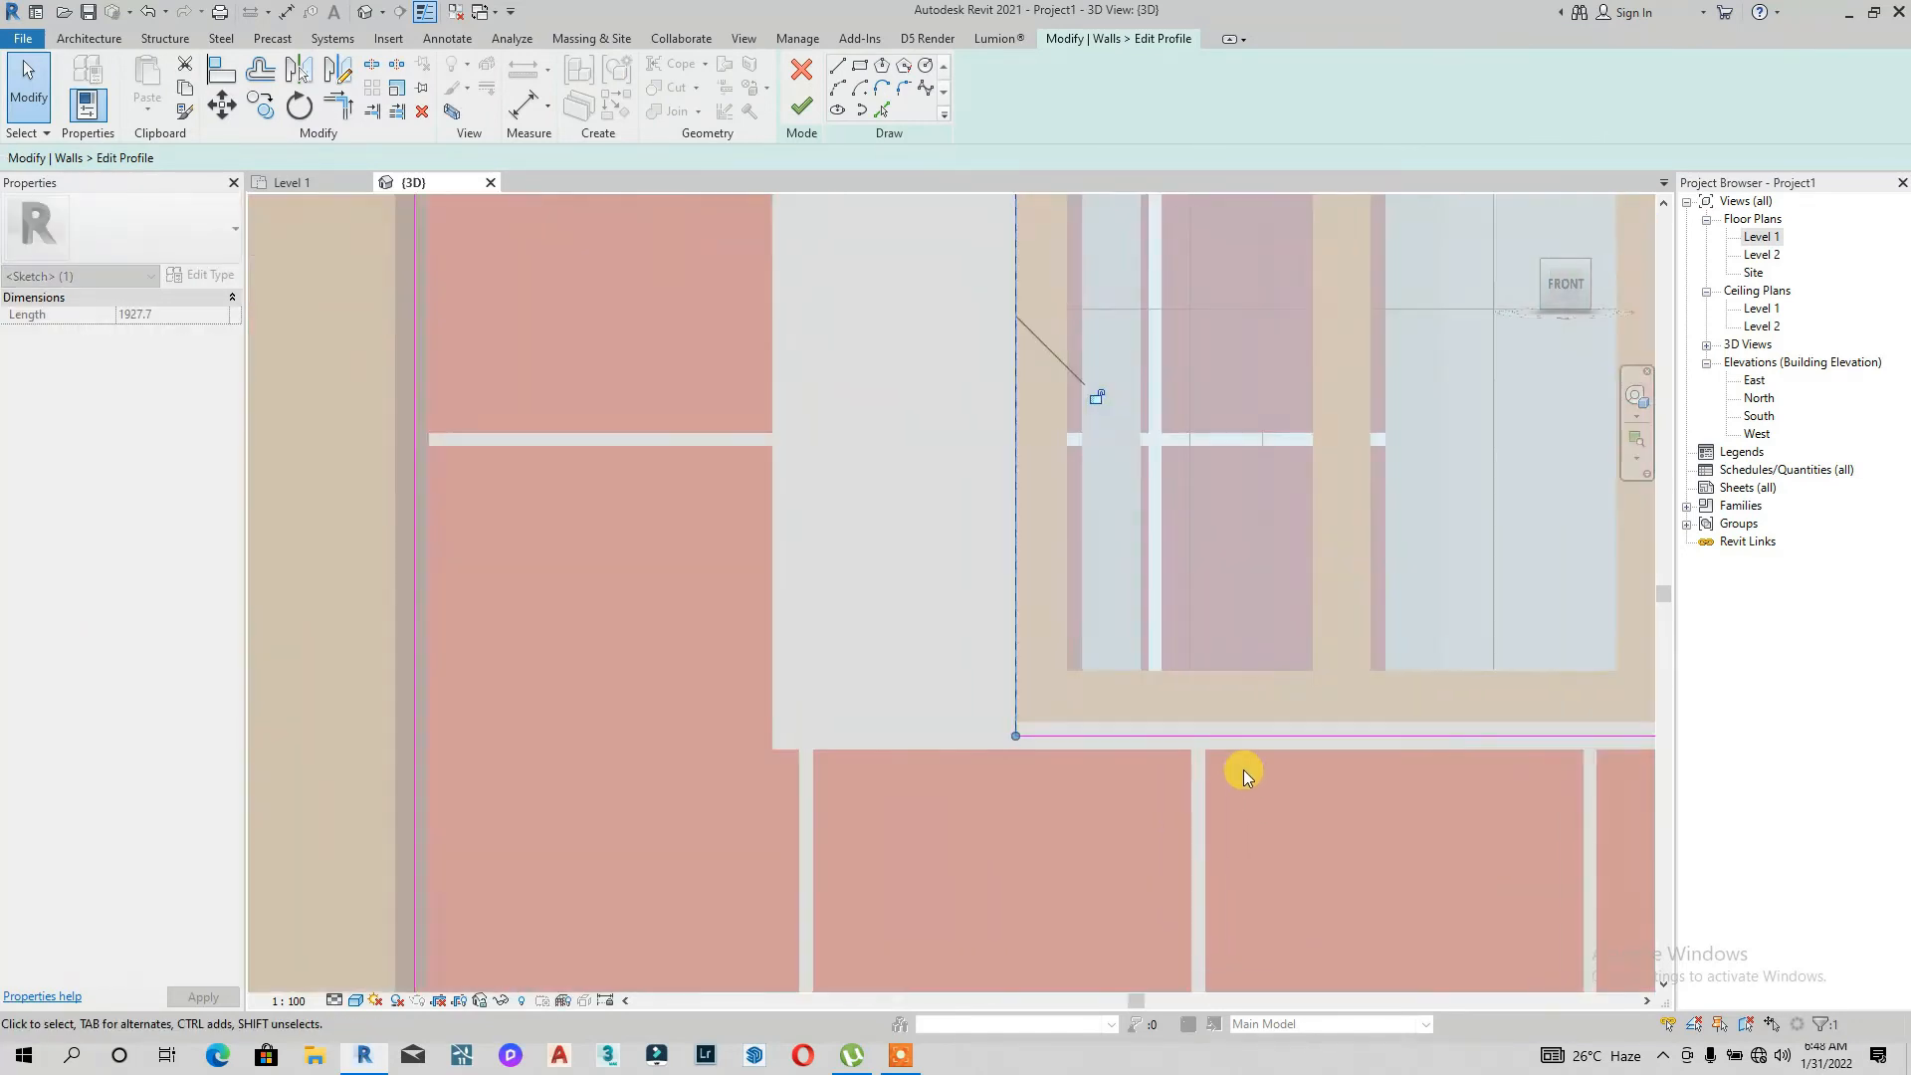
left_click(1200, 683)
scroll(1198, 672, "down", 4)
scroll(1366, 460, "up", 6)
left_click_drag(1326, 483, 1360, 503)
scroll(1360, 502, "down", 3)
middle_click_drag(1047, 390, 1051, 752)
scroll(1009, 563, "up", 2)
scroll(750, 611, "down", 4)
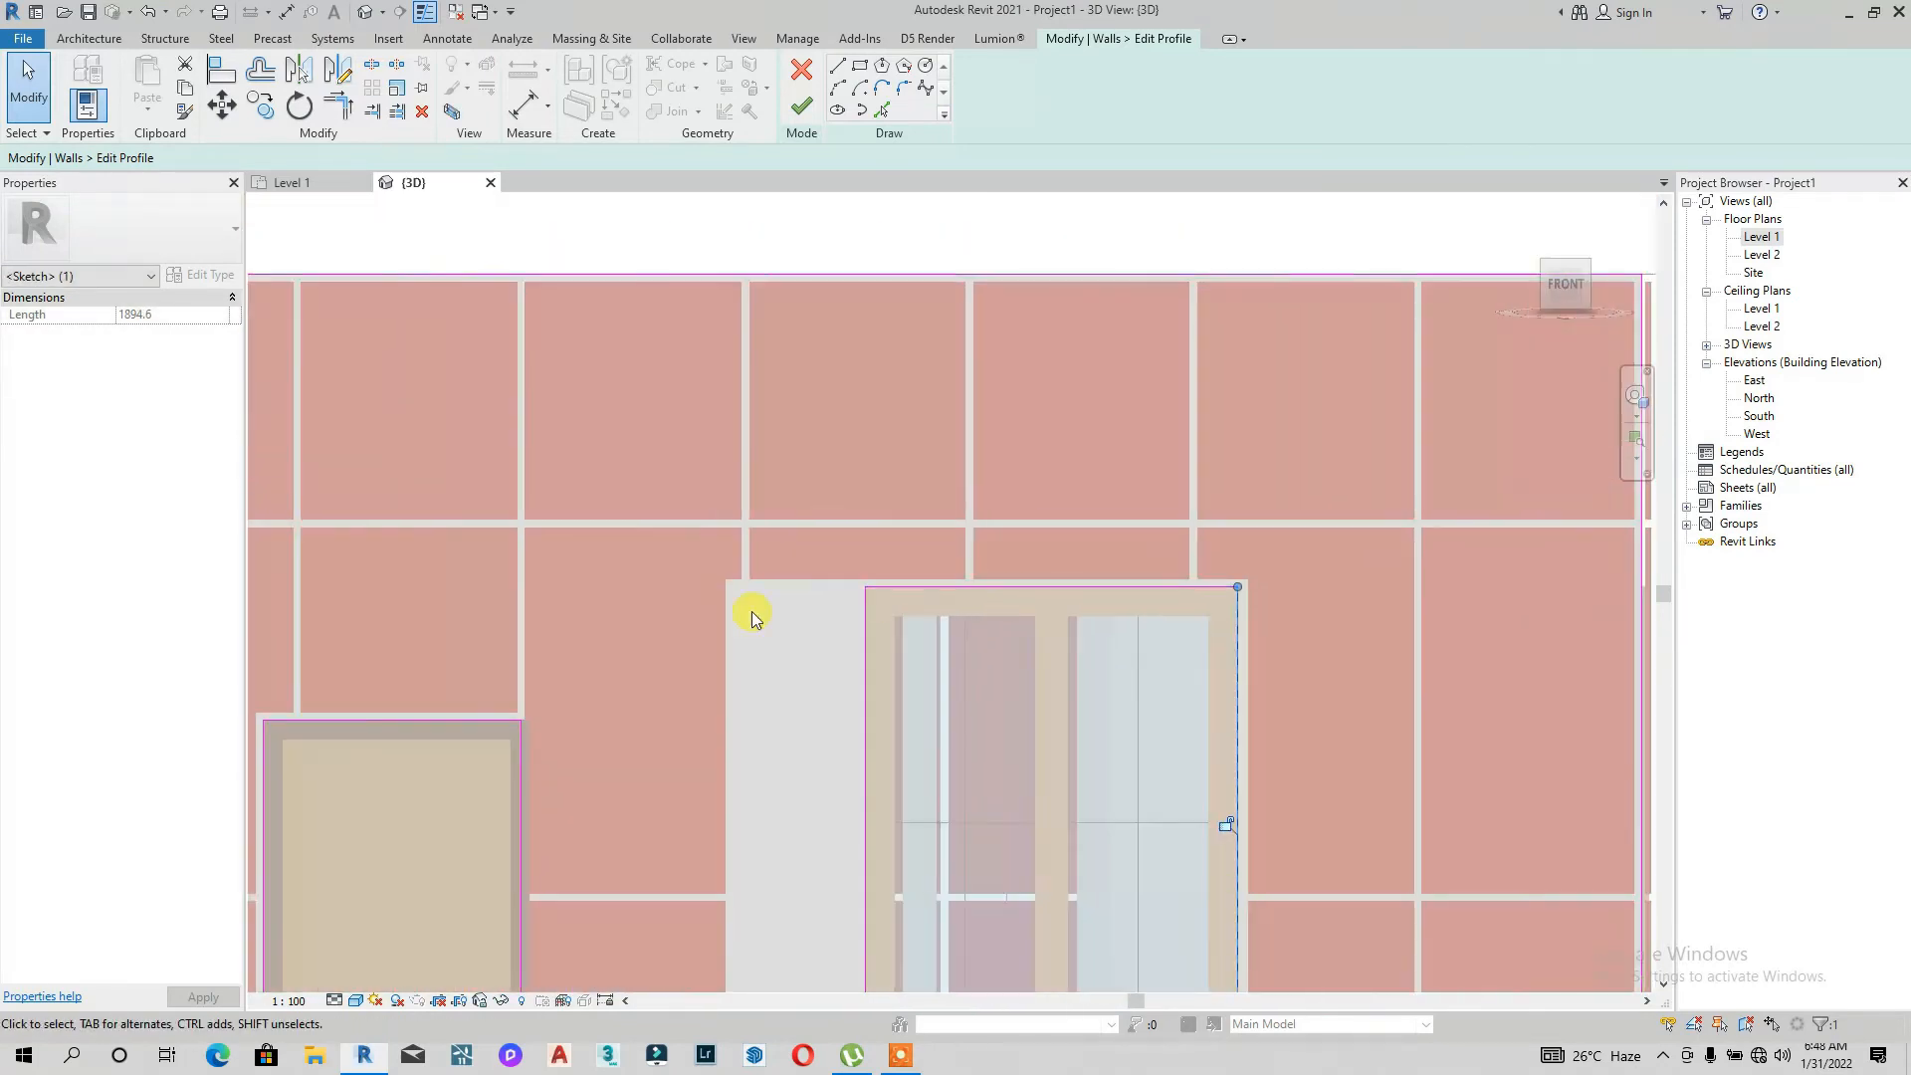
Step: Align the remaining sketch lines of the right window's opening with its frame and finish editing the front wall profile
scroll(1245, 535, "up", 2)
scroll(955, 518, "up", 2)
scroll(853, 802, "up", 3)
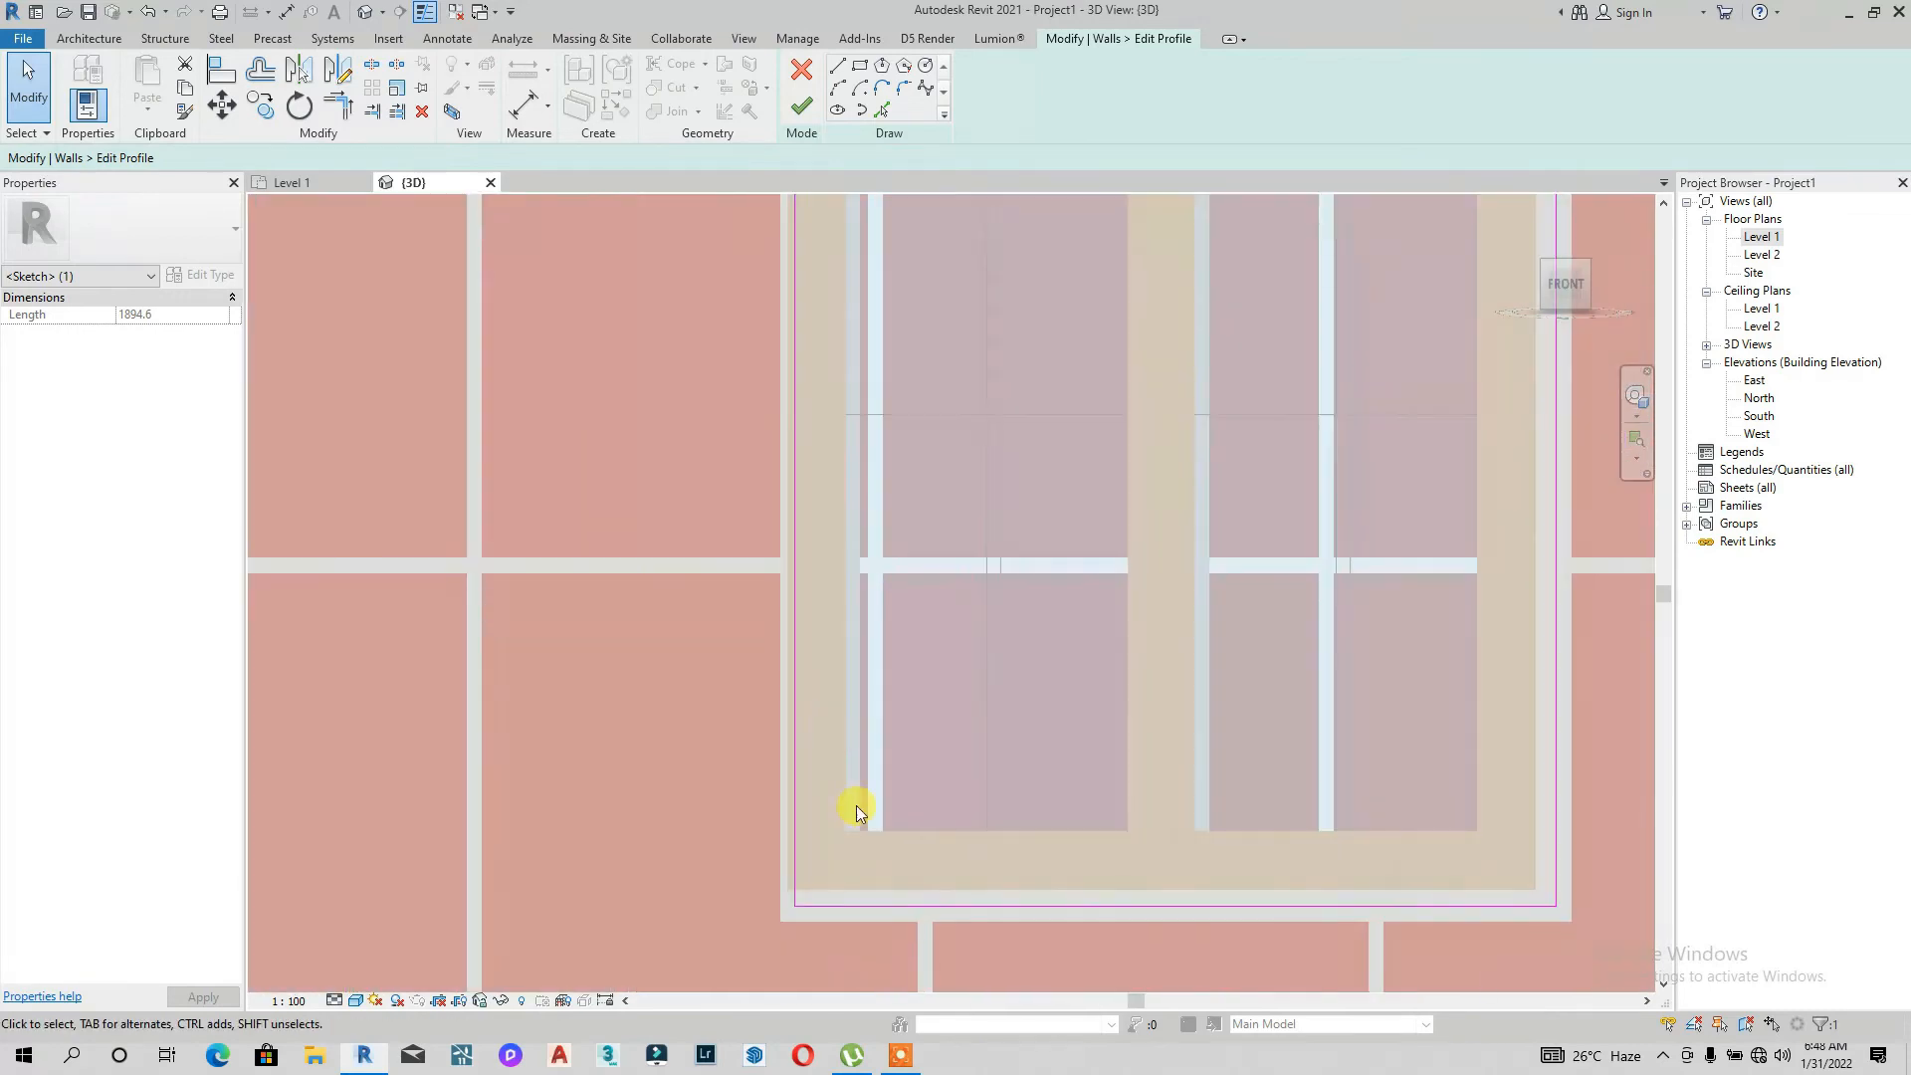
scroll(893, 928, "up", 1)
left_click_drag(894, 927, 913, 889)
mouse_move(715, 738)
left_mouse_down()
mouse_move(696, 606)
mouse_move(713, 698)
left_mouse_up()
scroll(713, 698, "down", 4)
scroll(1174, 688, "up", 5)
left_click(1159, 665)
scroll(1172, 686, "up", 4)
left_click_drag(1139, 684, 1100, 697)
scroll(1090, 667, "down", 5)
middle_click_drag(880, 572, 1089, 818)
mouse_move(846, 424)
left_mouse_down()
mouse_move(831, 516)
mouse_move(838, 456)
left_mouse_up()
scroll(851, 418, "up", 3)
left_click(820, 310)
left_click(804, 114)
scroll(933, 331, "down", 8)
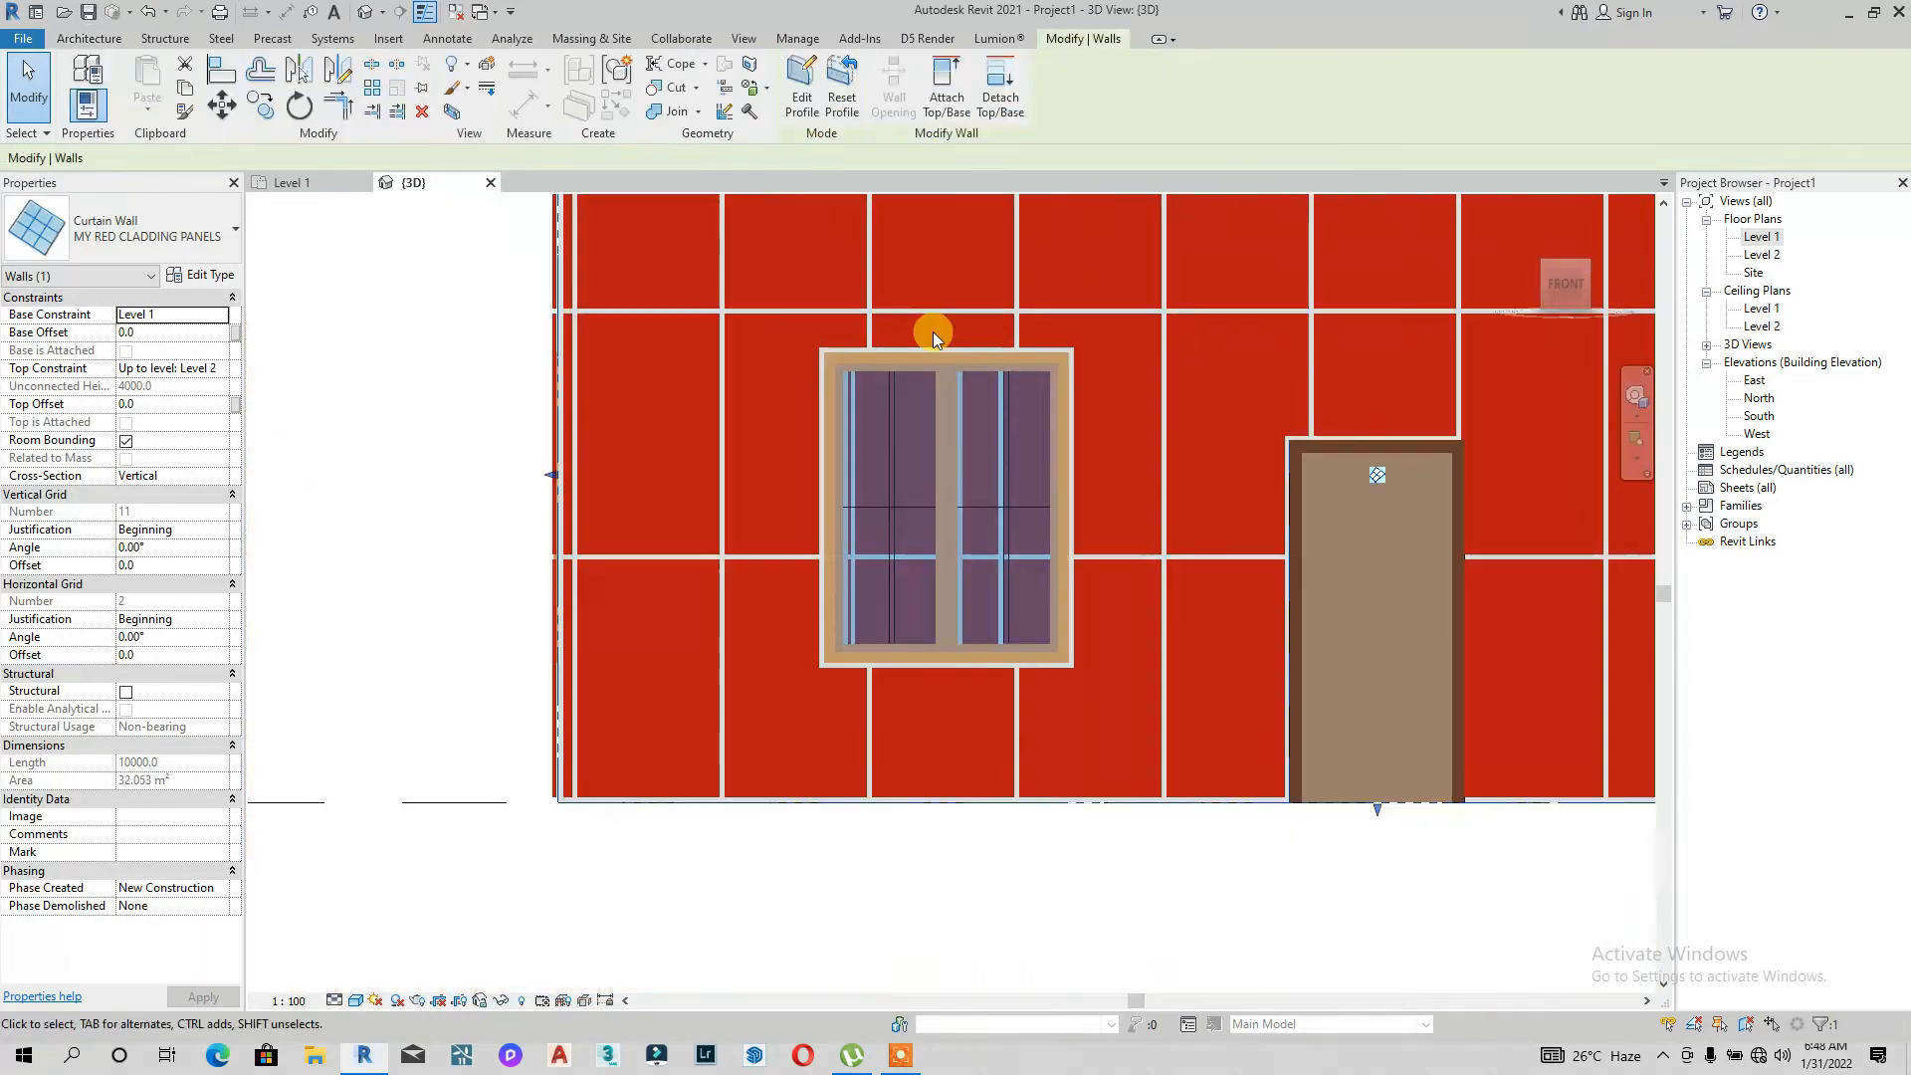
Step: Save the project
left_click(1021, 733)
left_click_drag(1566, 283, 1416, 326)
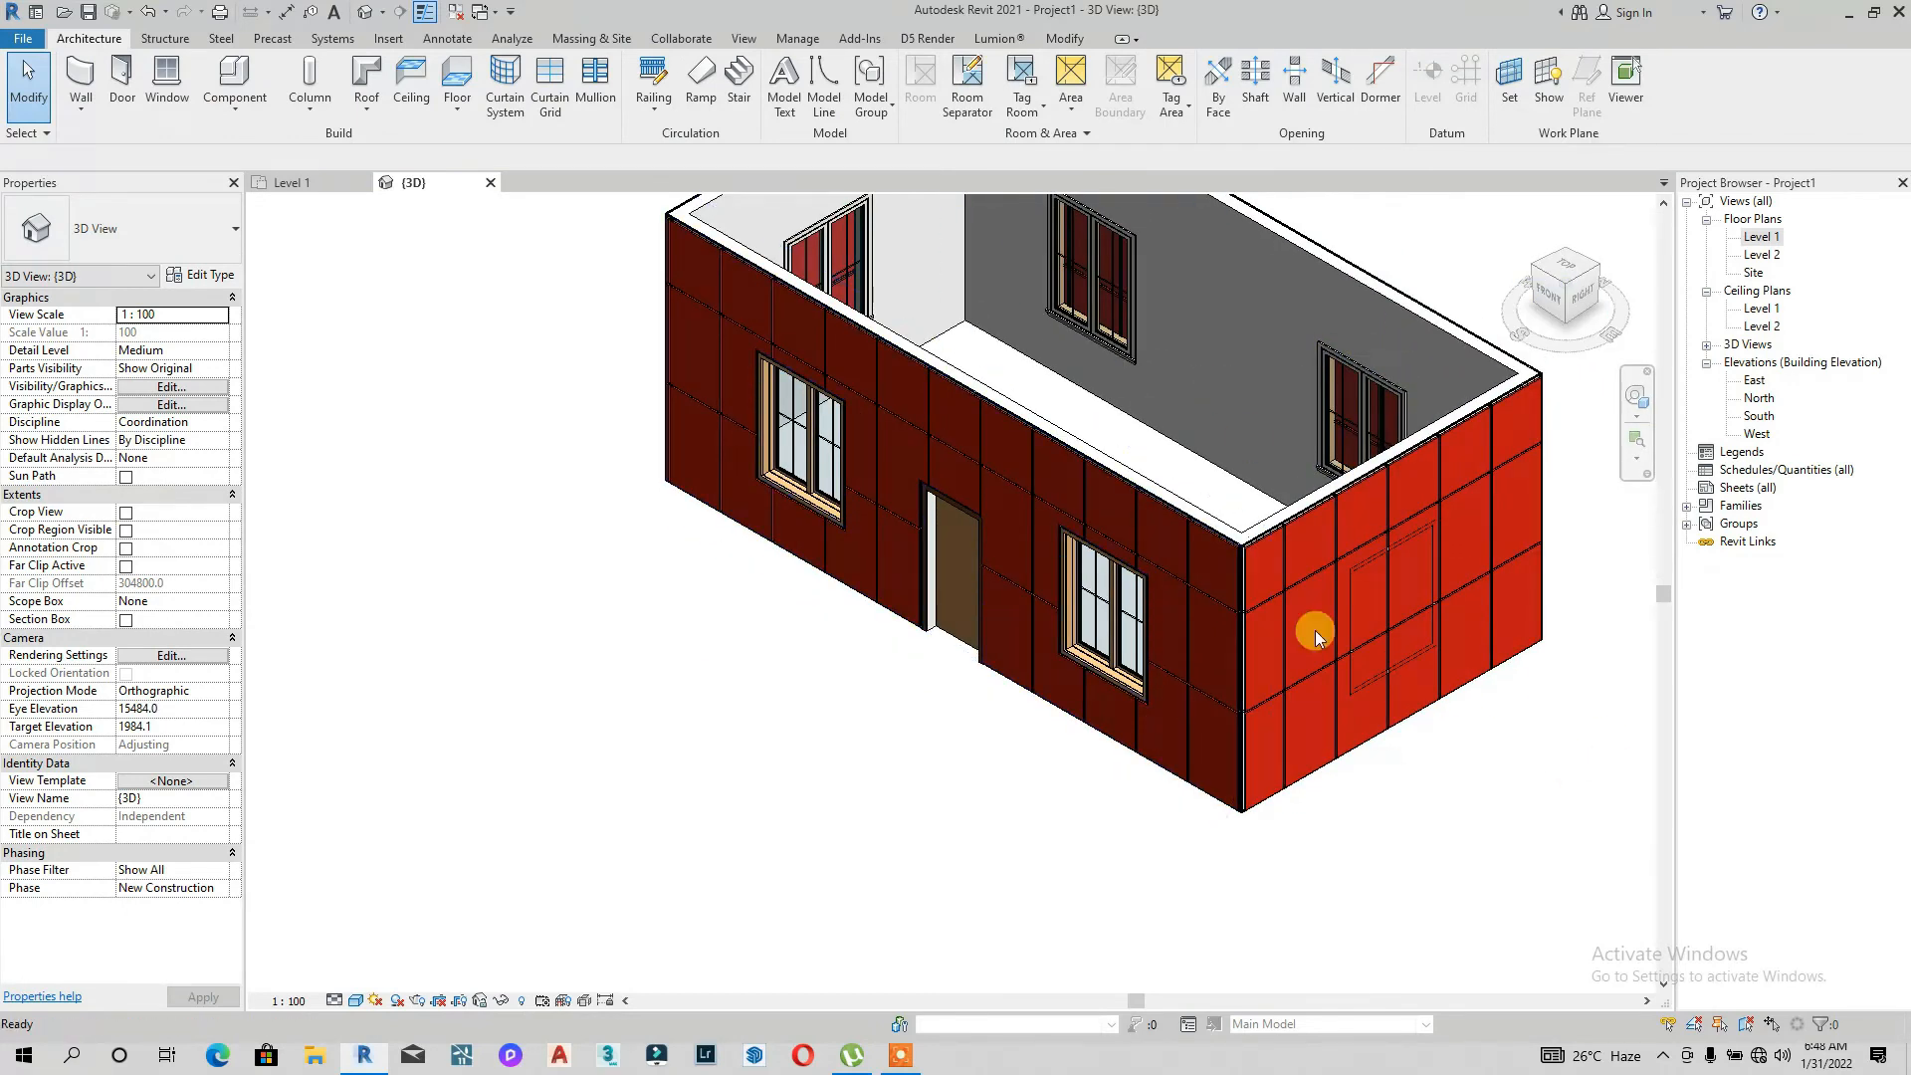
key("ctrl+s")
Step: Sketch a rectangle about 2600 x 2100 mm around the window in the right side wall's profile and finish editing
left_click(1317, 289)
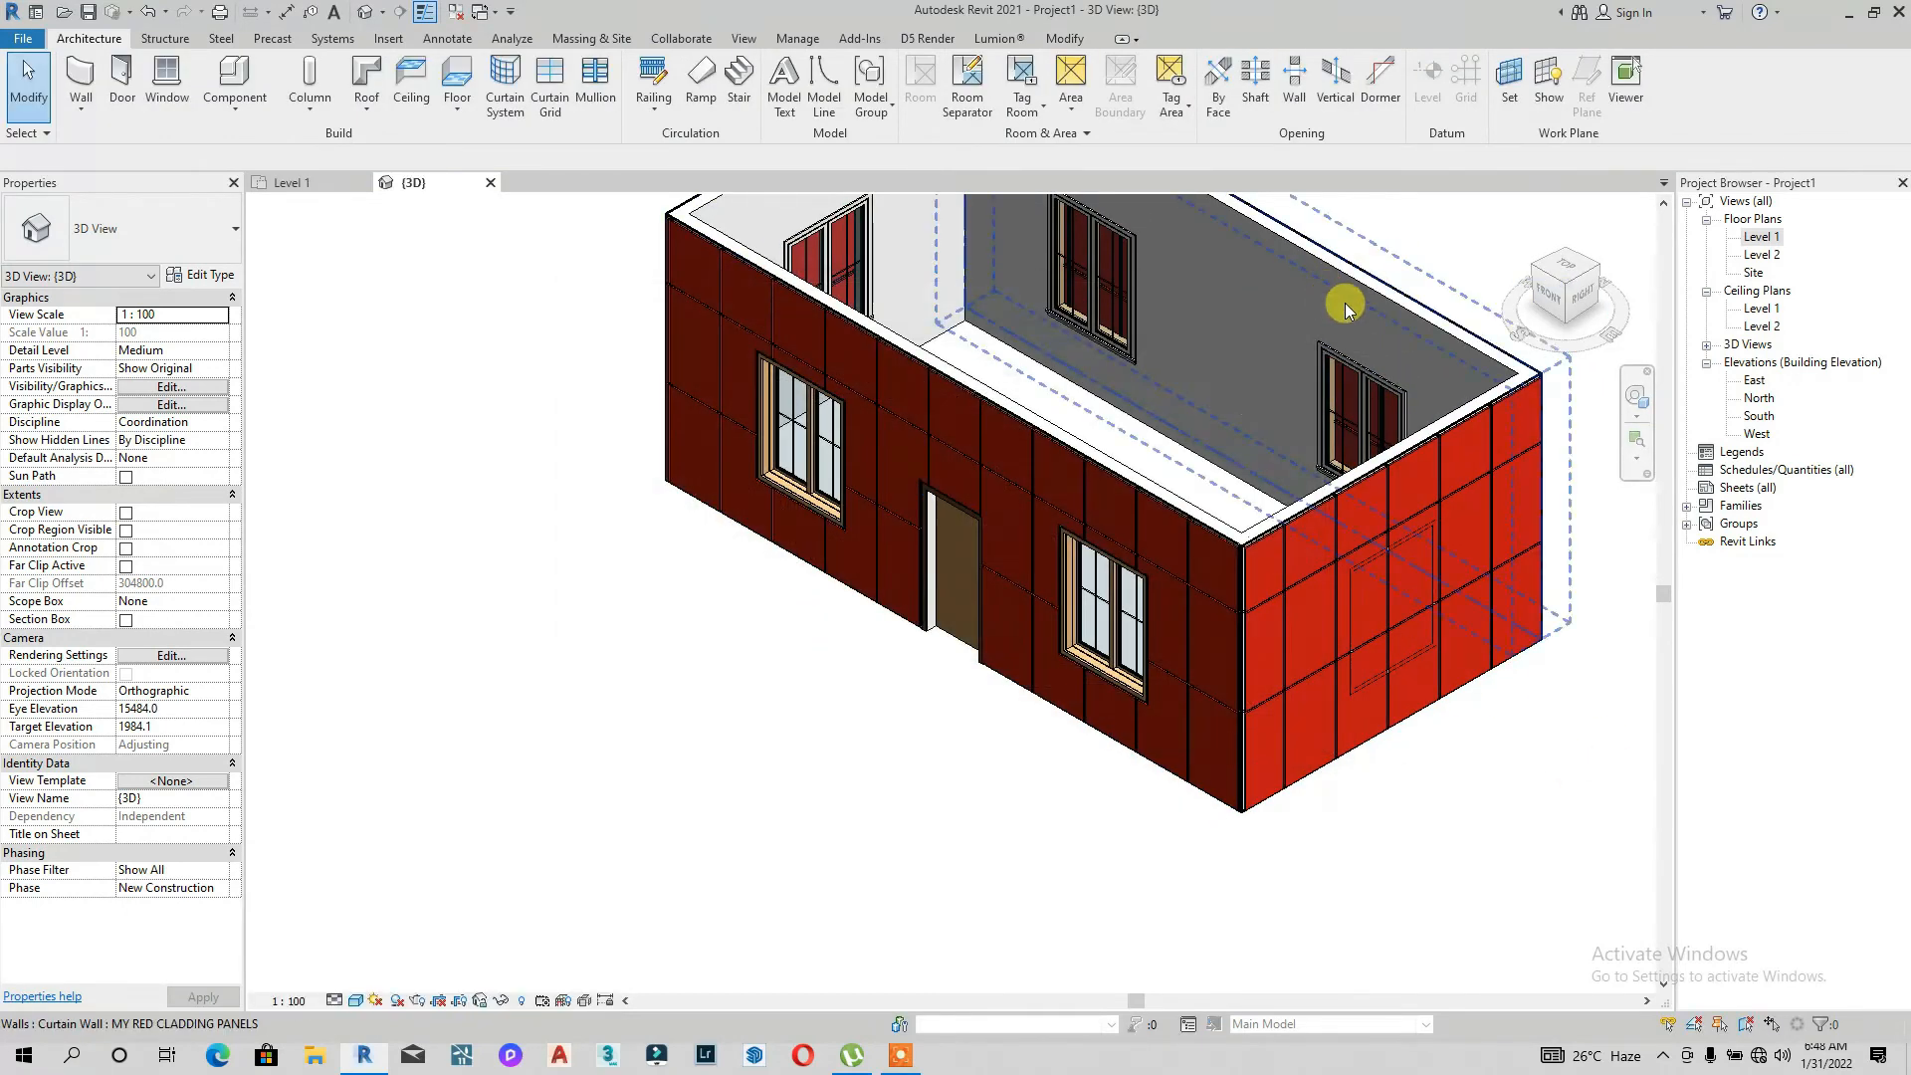
middle_click_drag(1357, 632, 1383, 642, "shift")
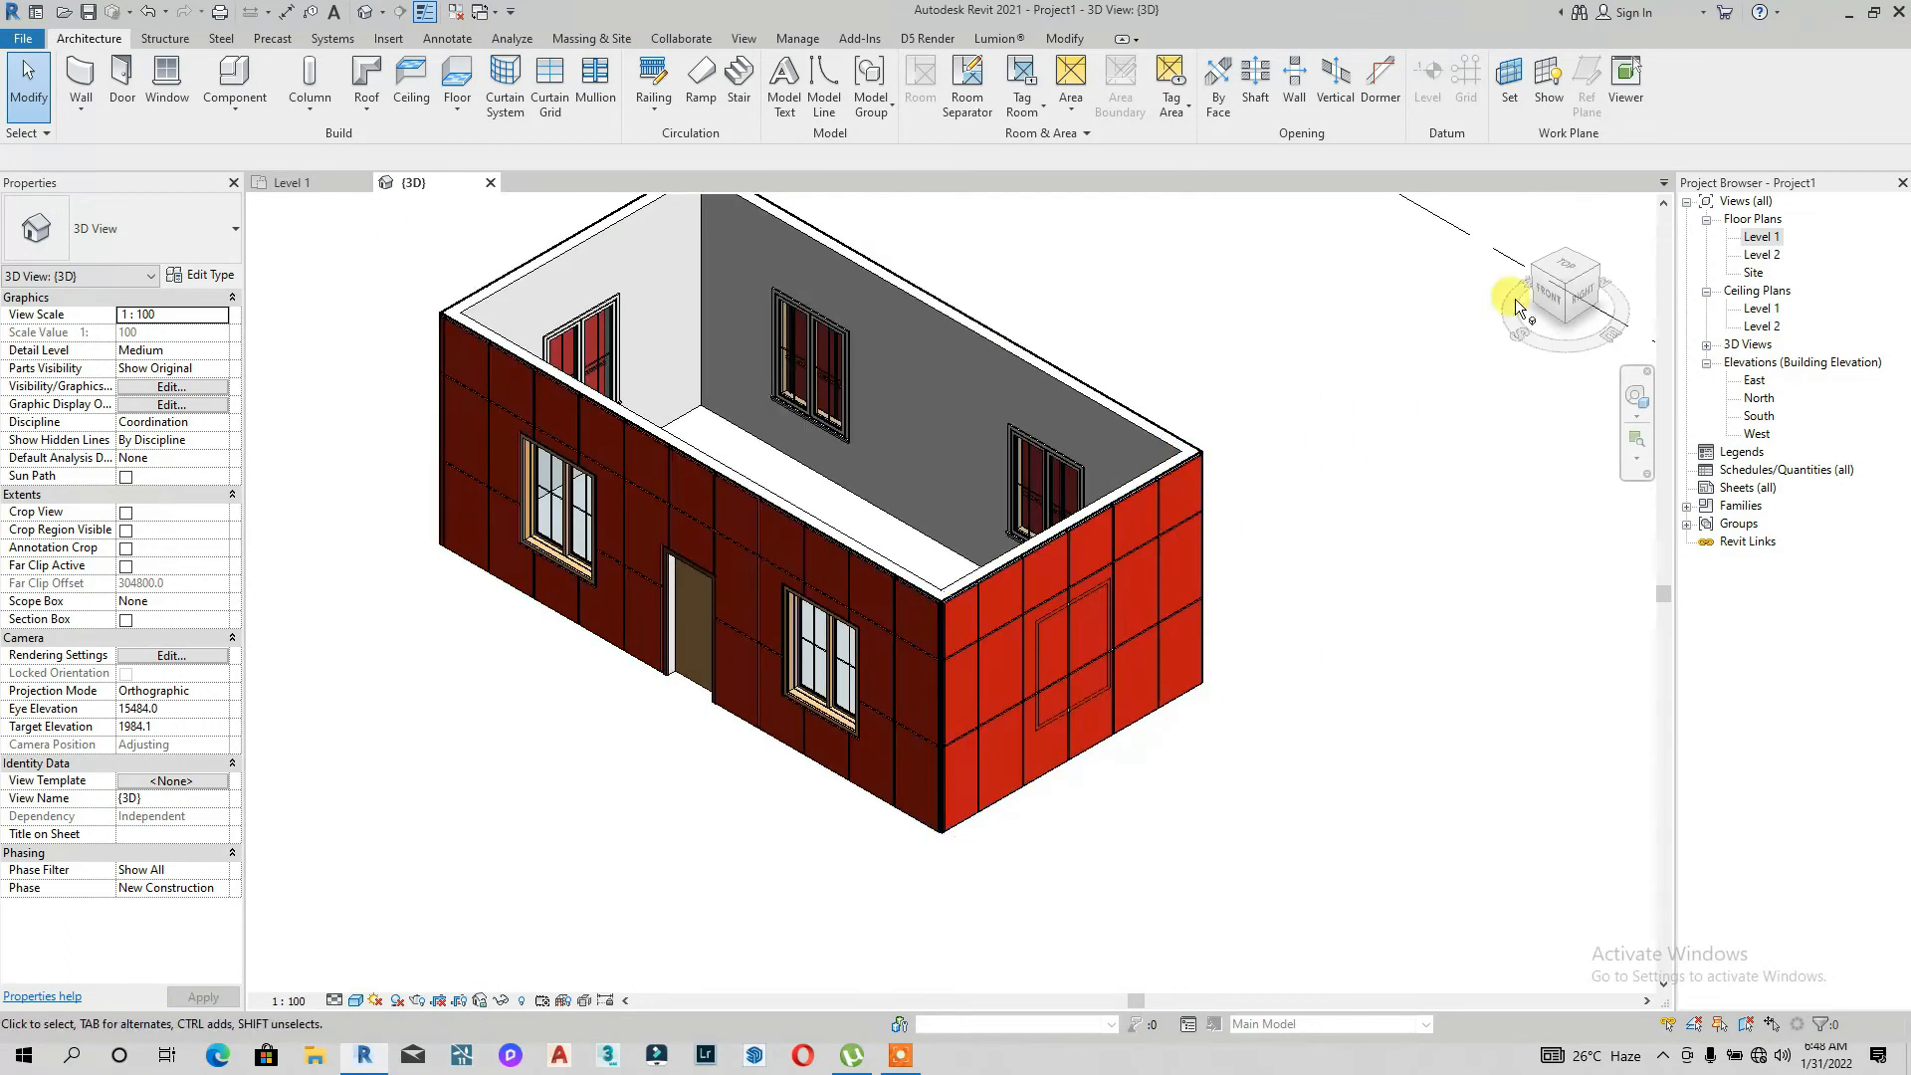
left_click(1584, 293)
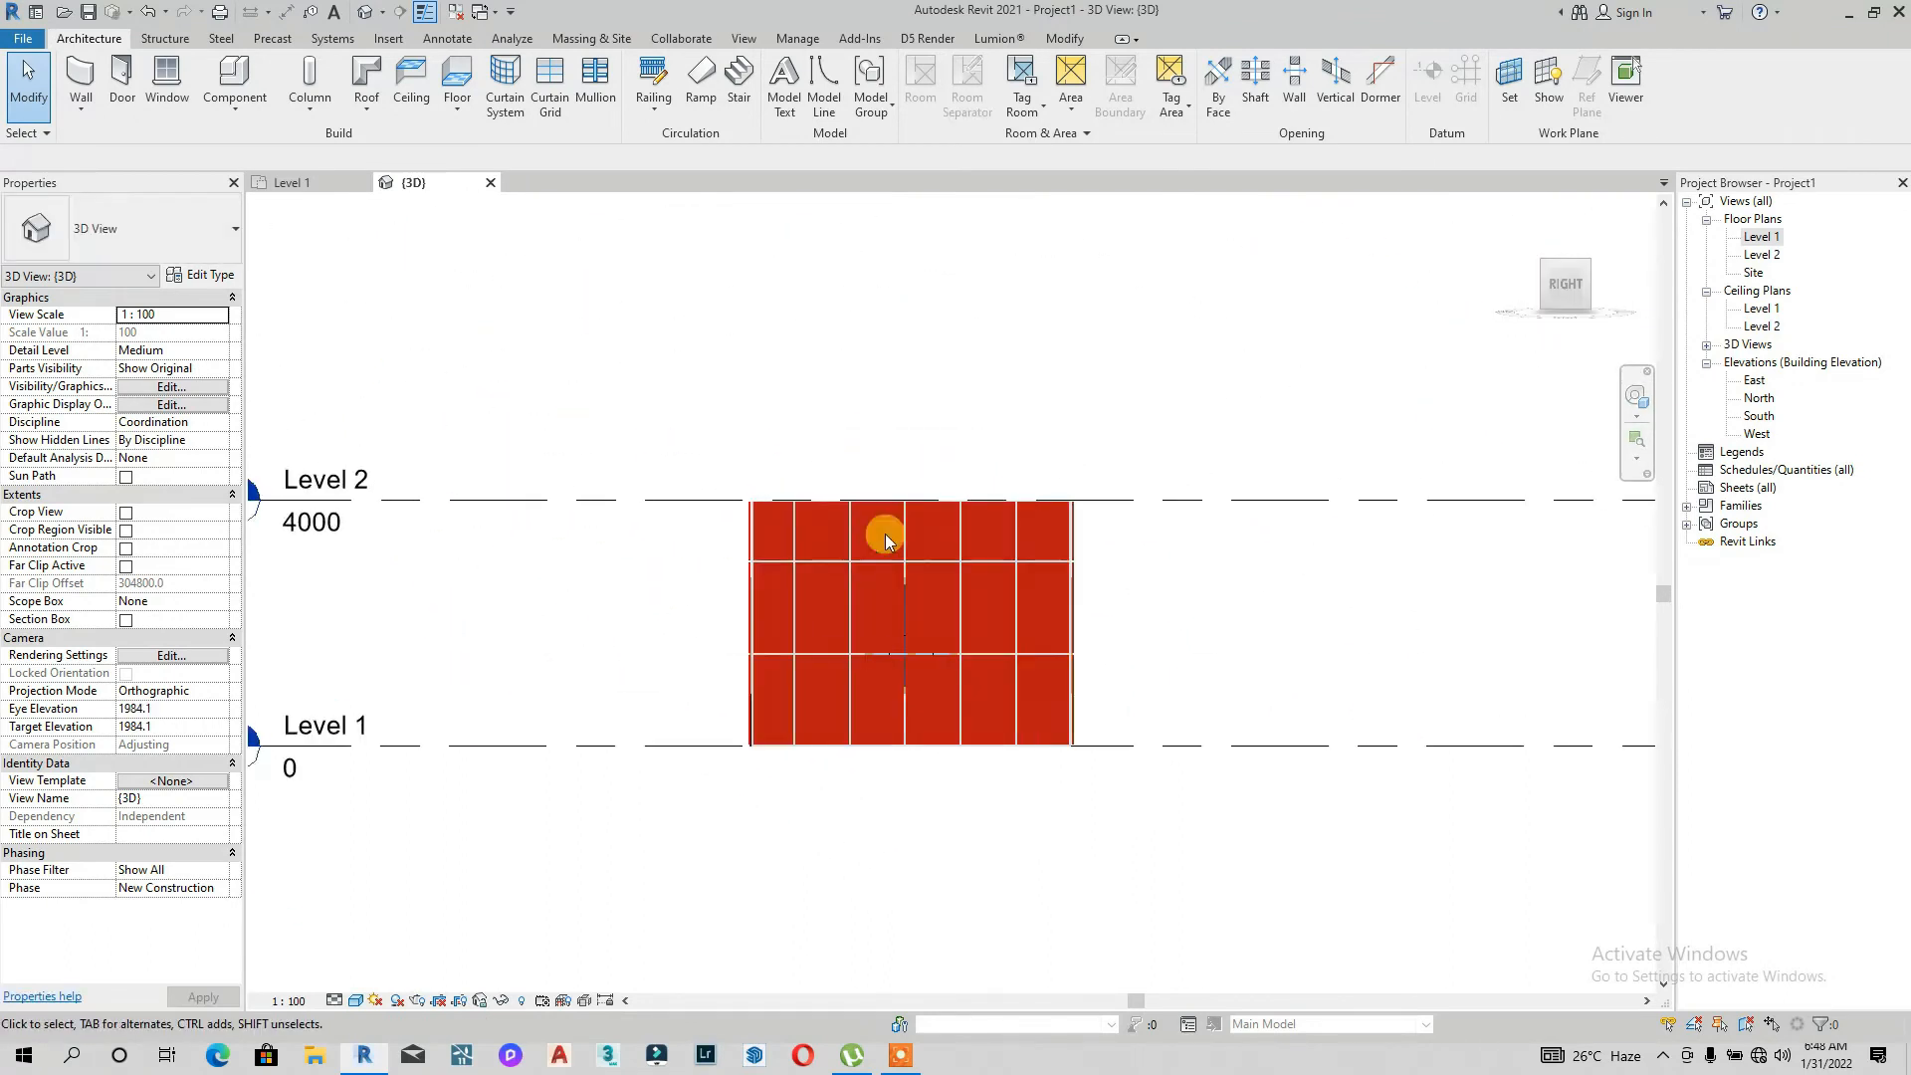
left_click(883, 500)
scroll(913, 618, "up", 2)
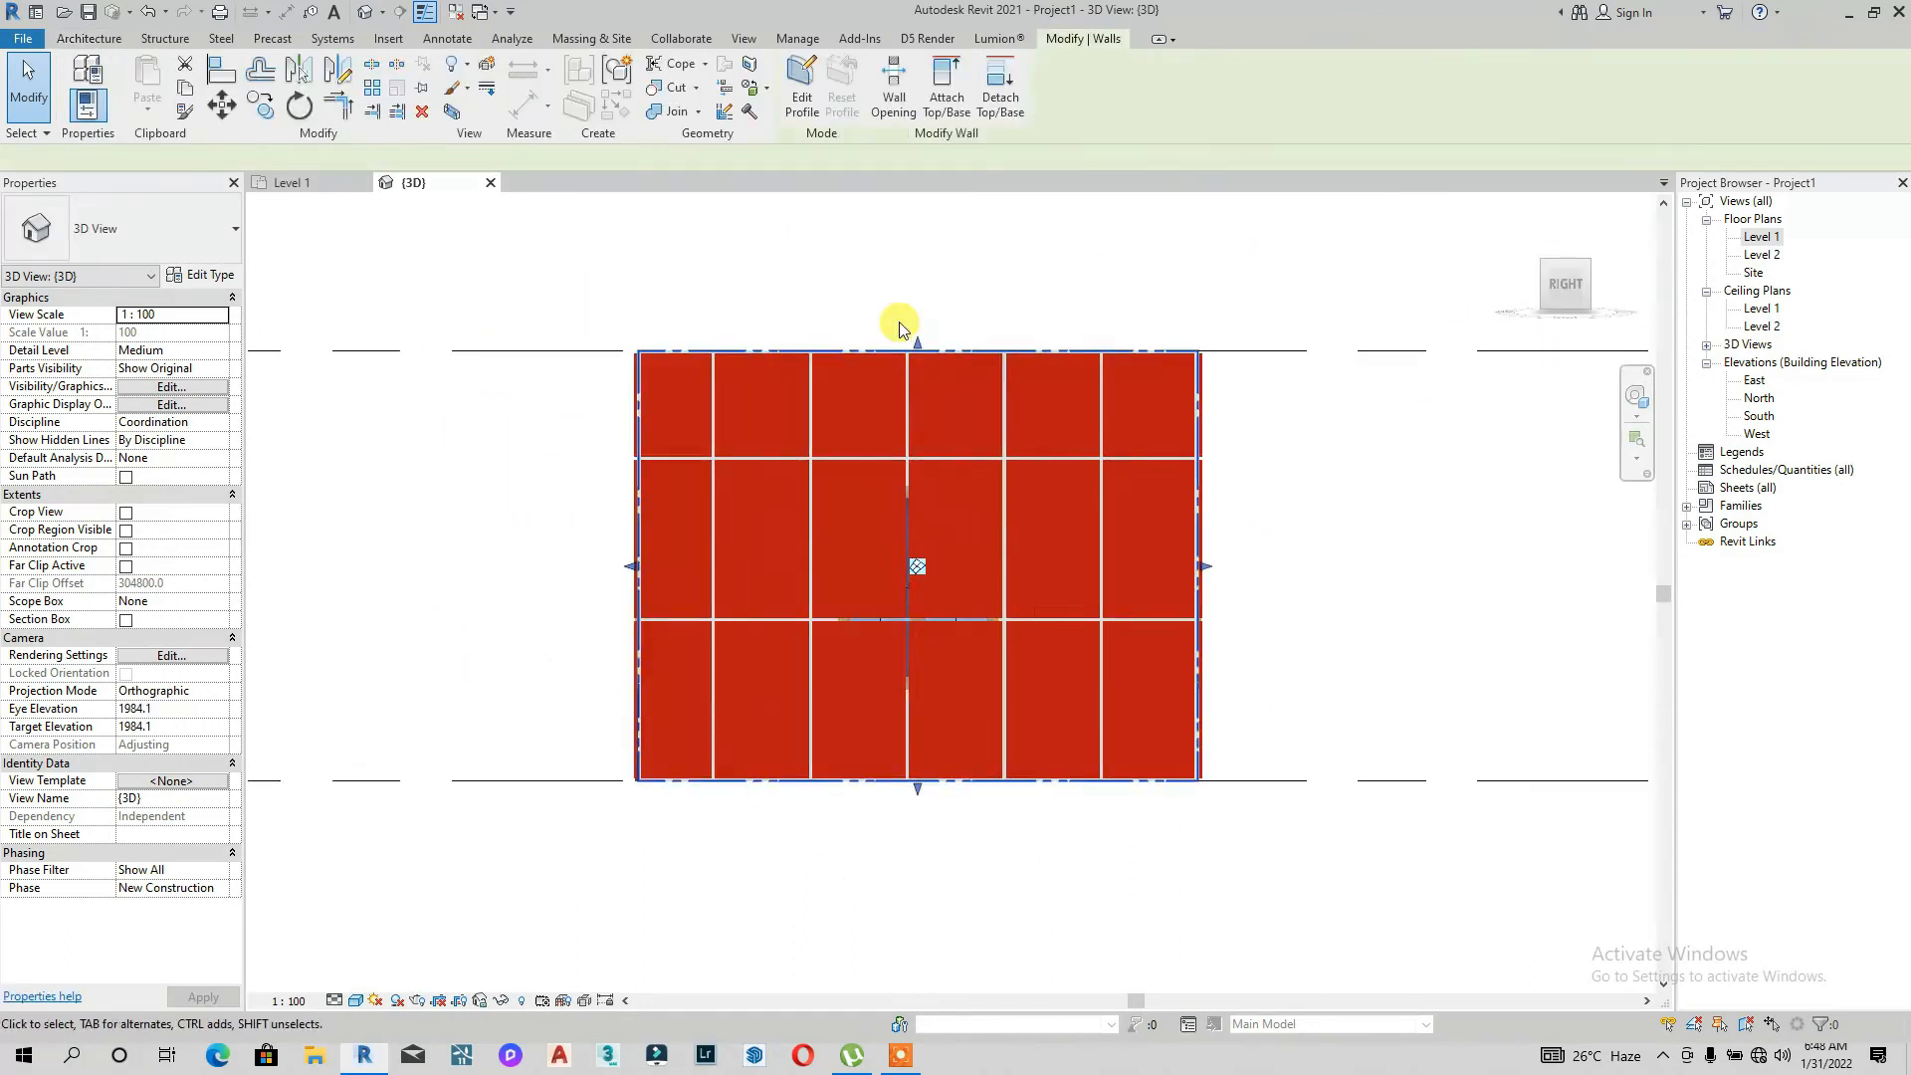
left_click(801, 89)
left_click(860, 66)
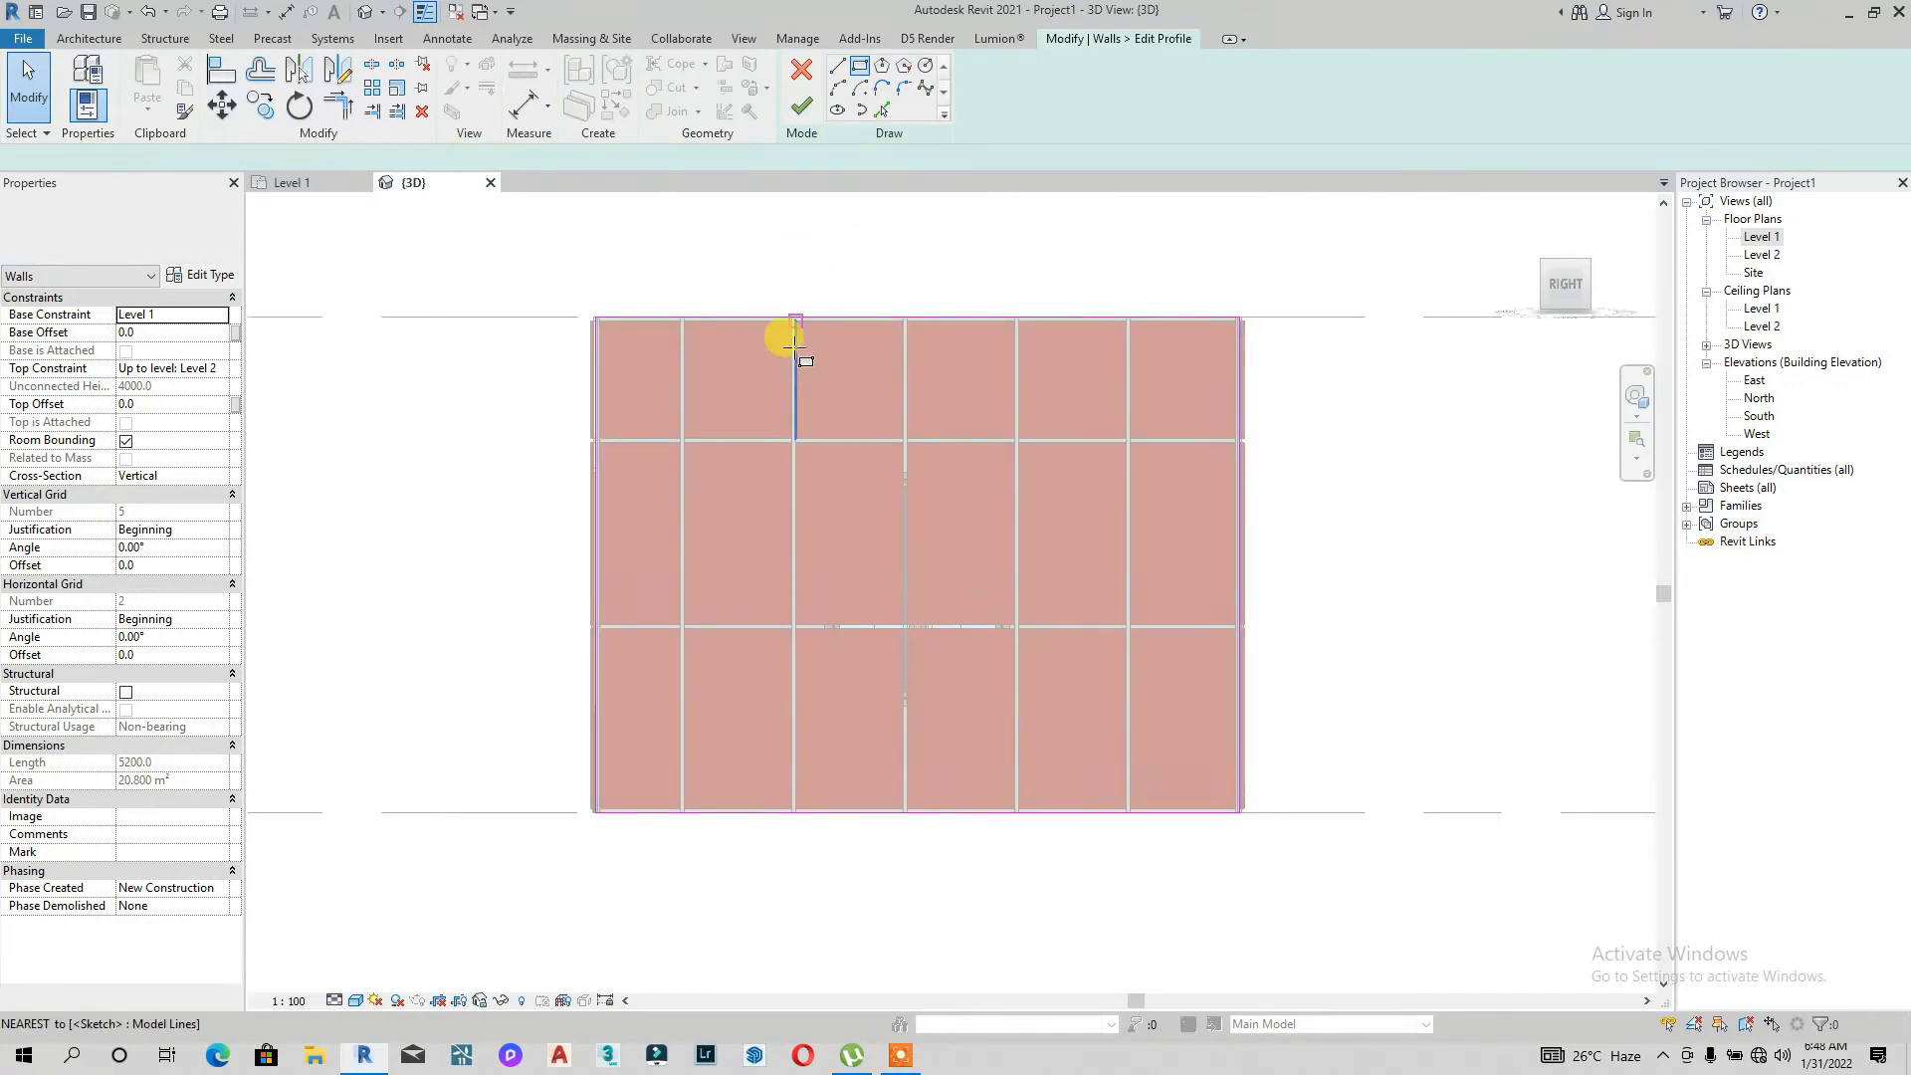
left_click(764, 442)
left_click(1084, 702)
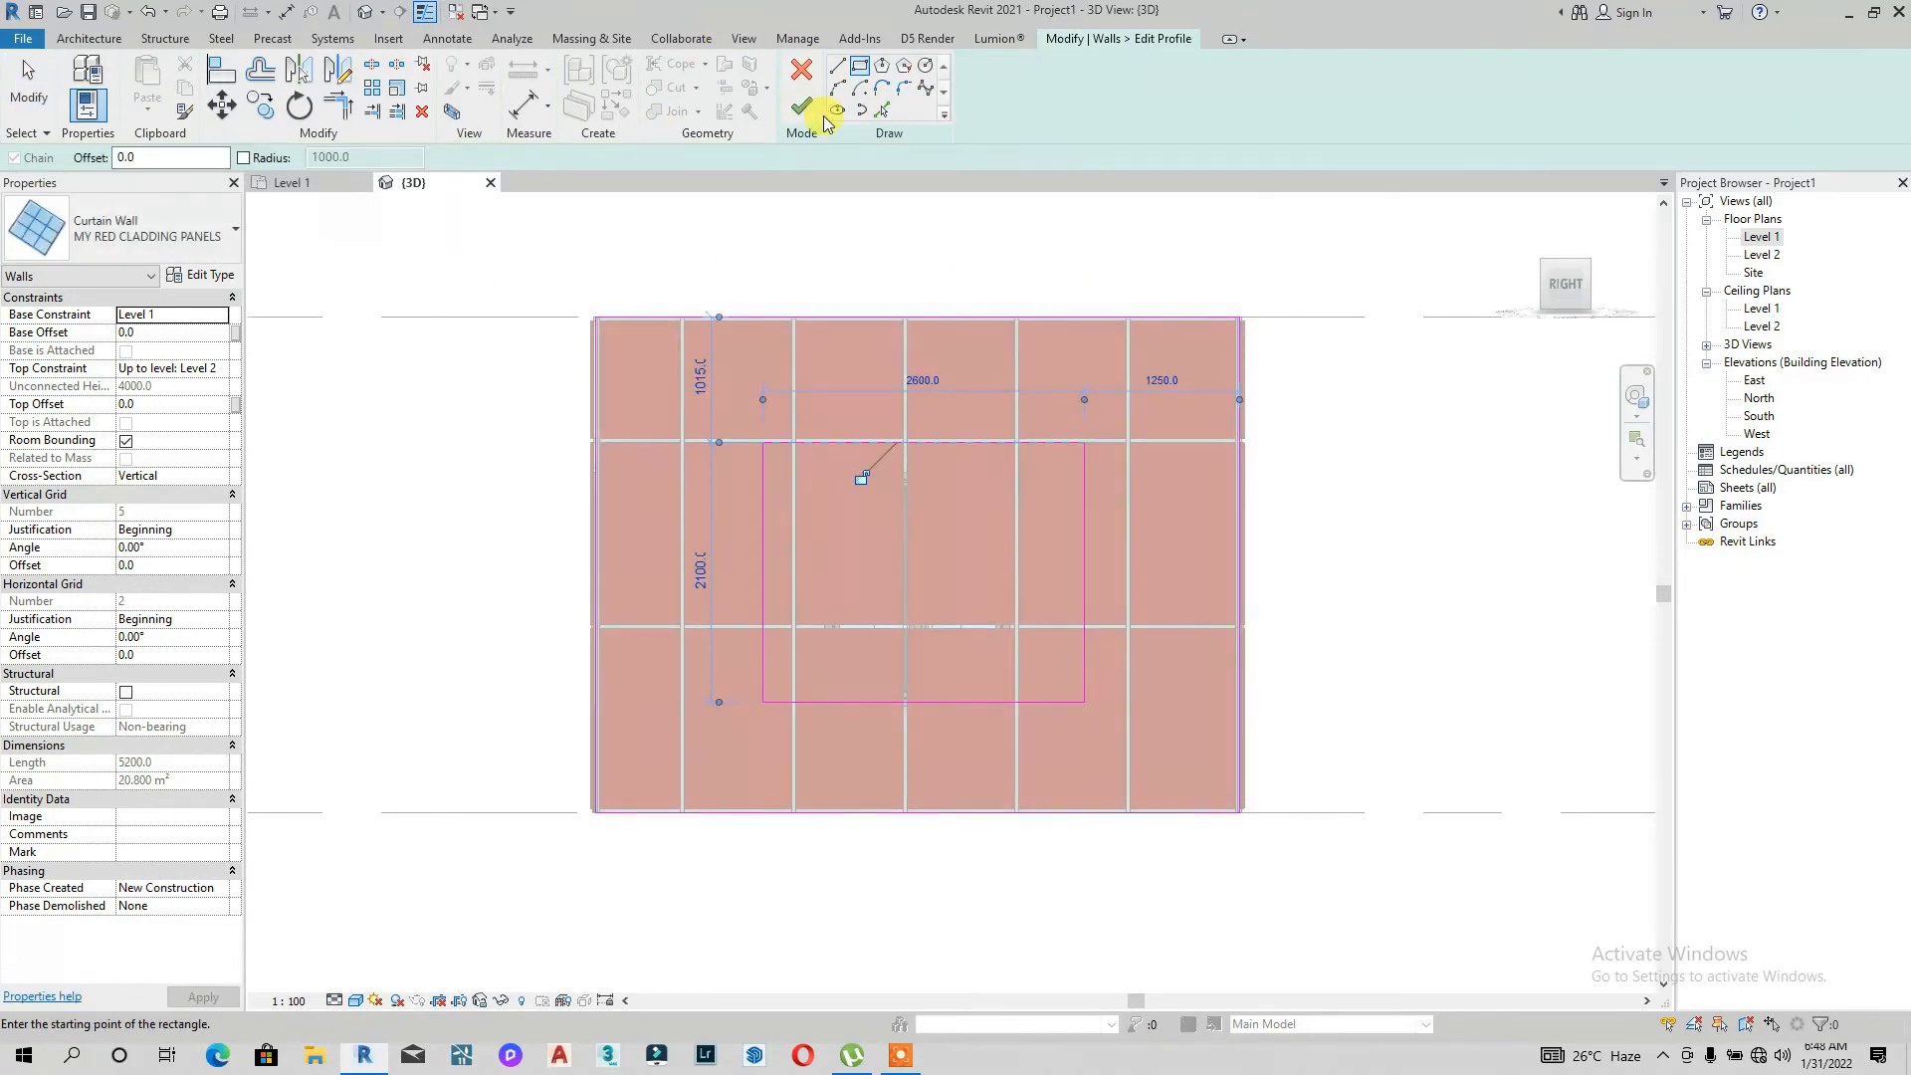
left_click(970, 893)
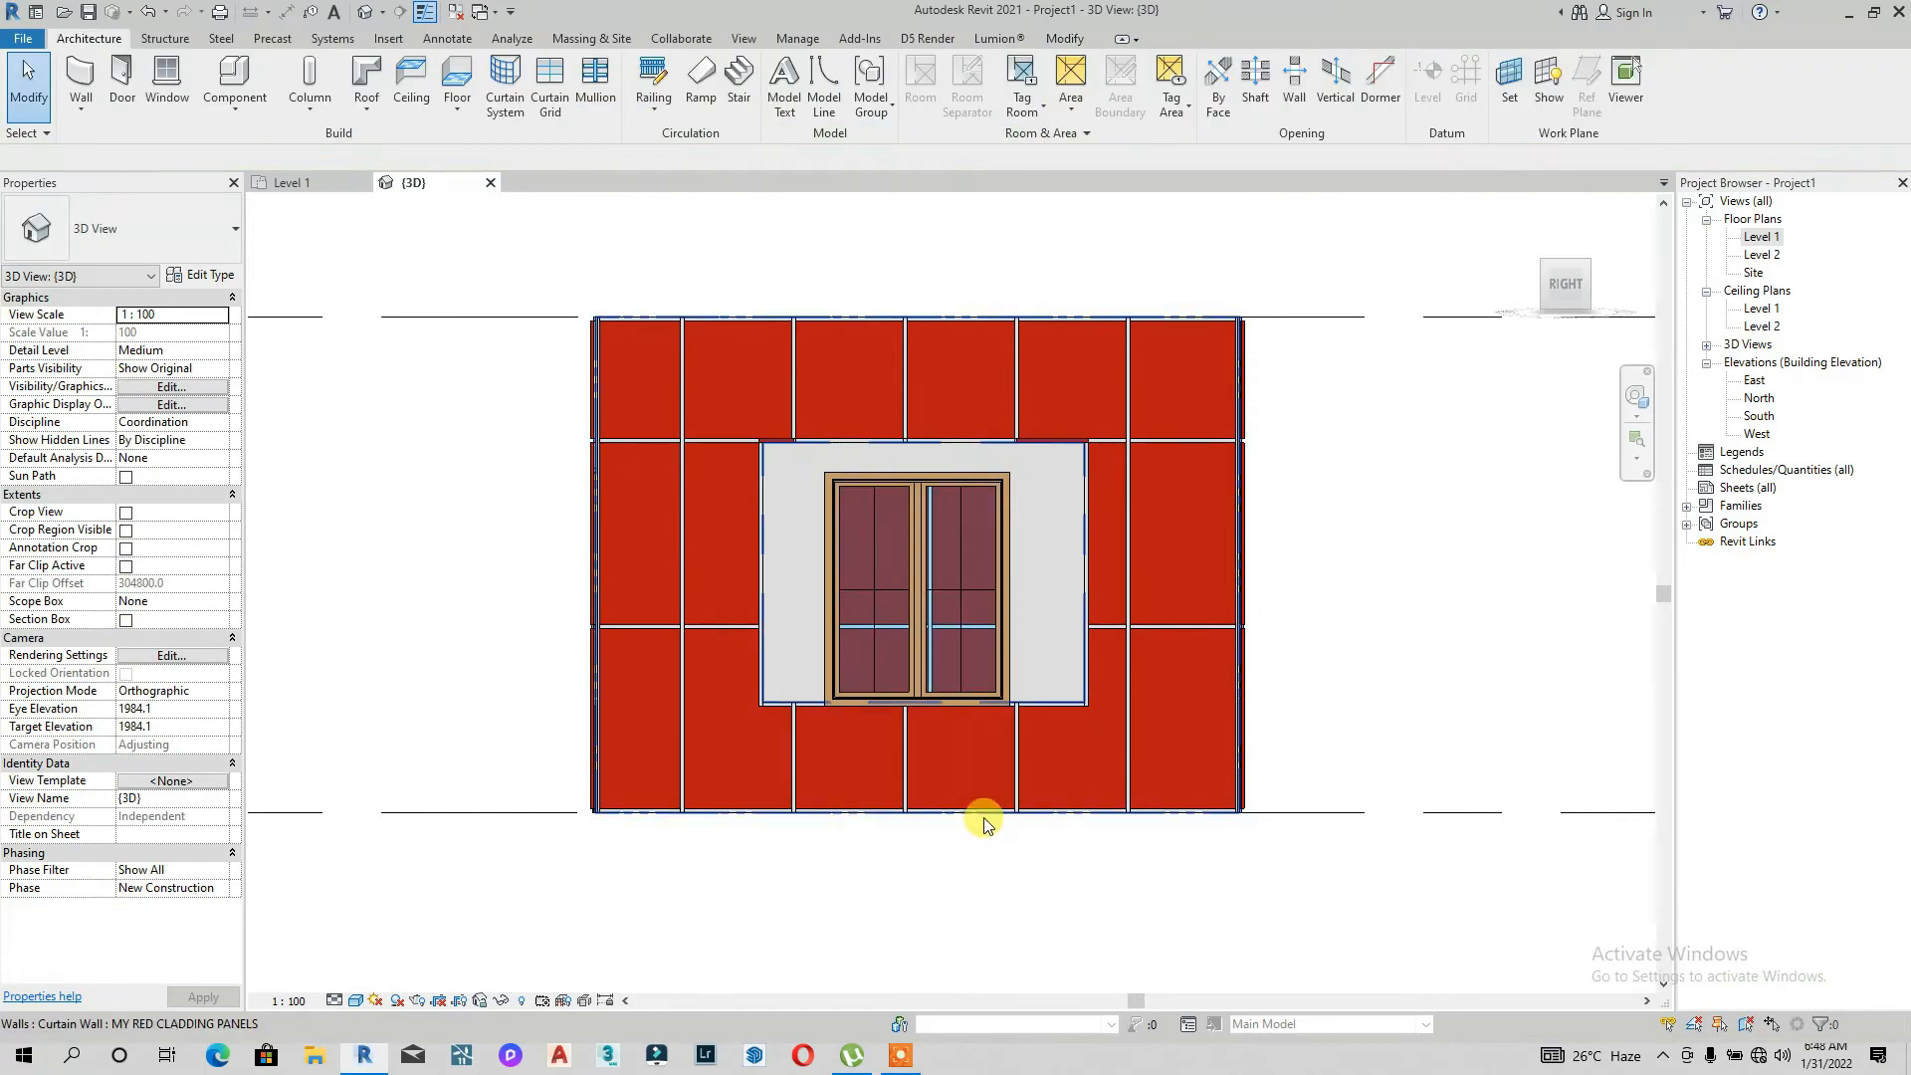
Step: Reopen the right side wall's profile, fit the opening's lines to the window frame, and finish editing
left_click(983, 824)
scroll(964, 717, "up", 2)
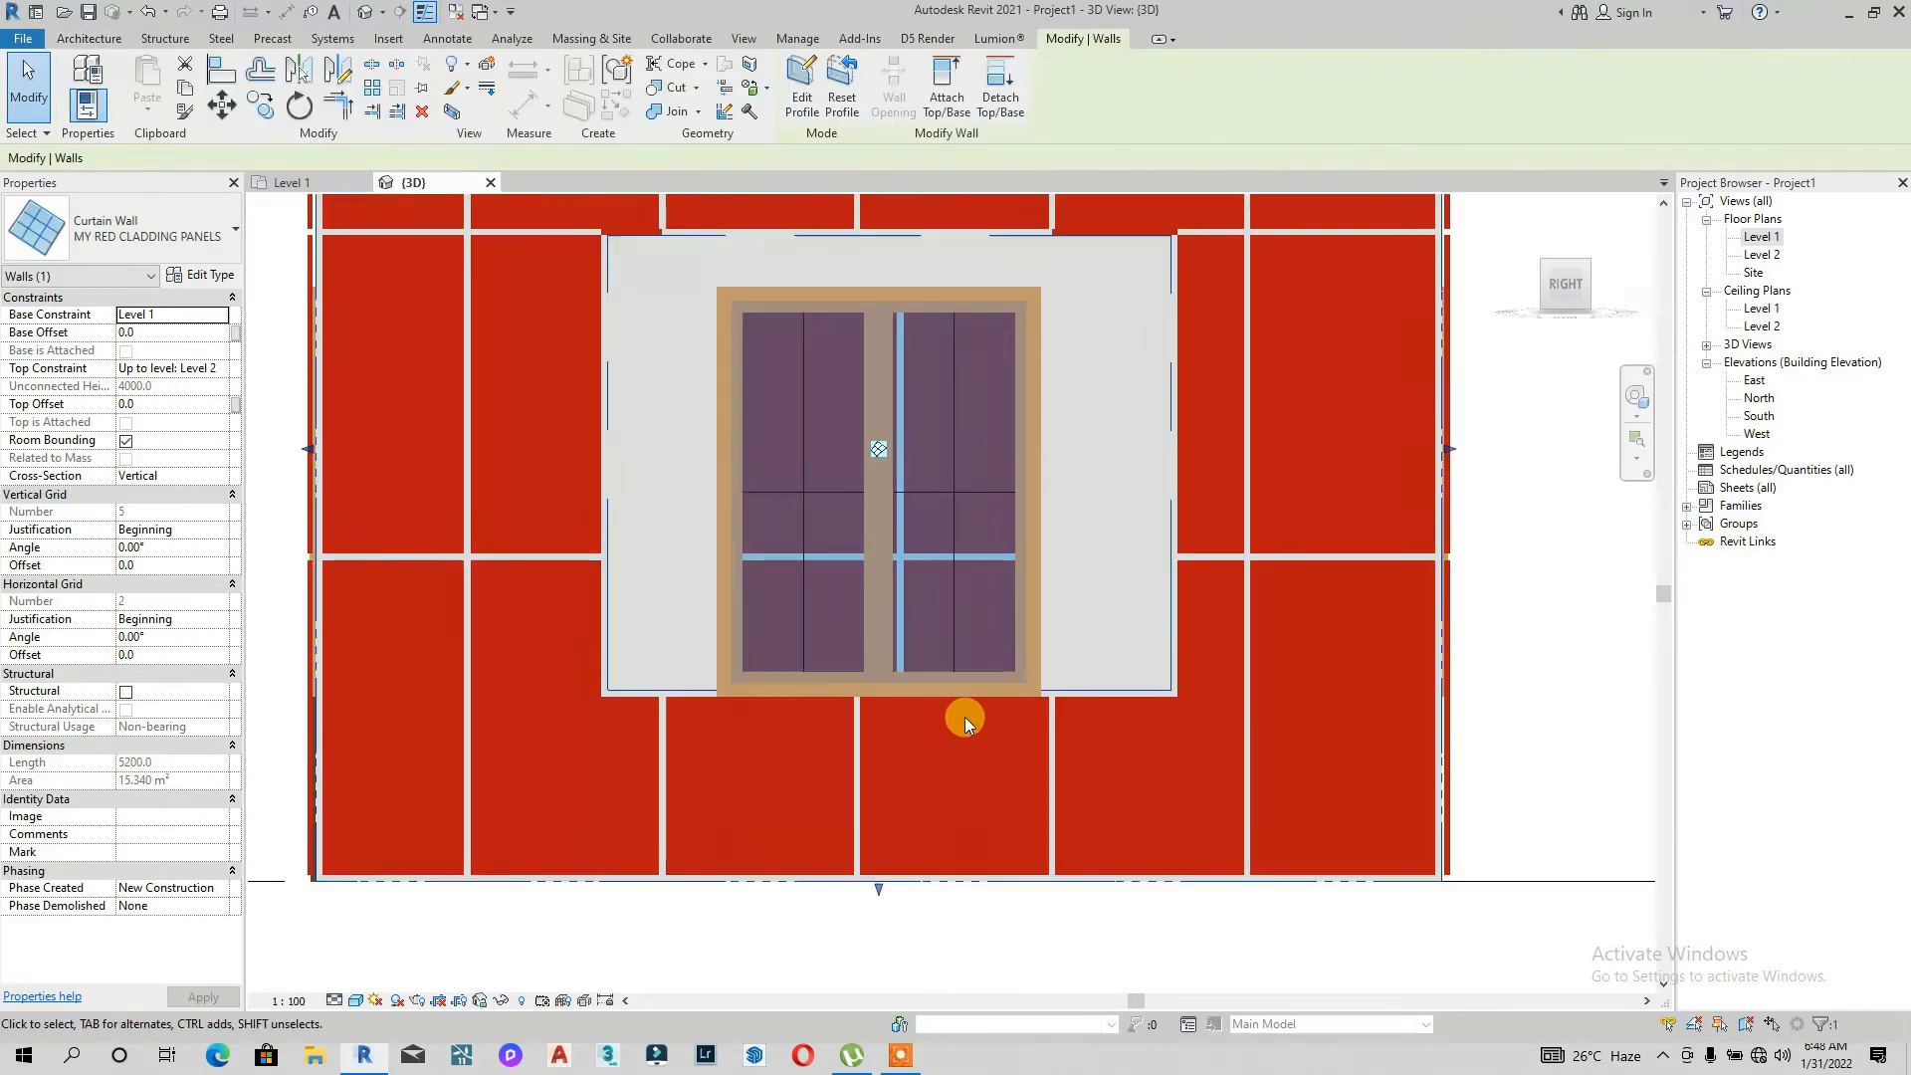
left_click(797, 99)
left_click_drag(575, 350, 702, 350)
left_click_drag(825, 210, 919, 302)
mouse_move(1234, 335)
left_mouse_down()
mouse_move(1055, 354)
mouse_move(1080, 359)
left_mouse_up()
left_click(1089, 406)
scroll(935, 239, "down", 2)
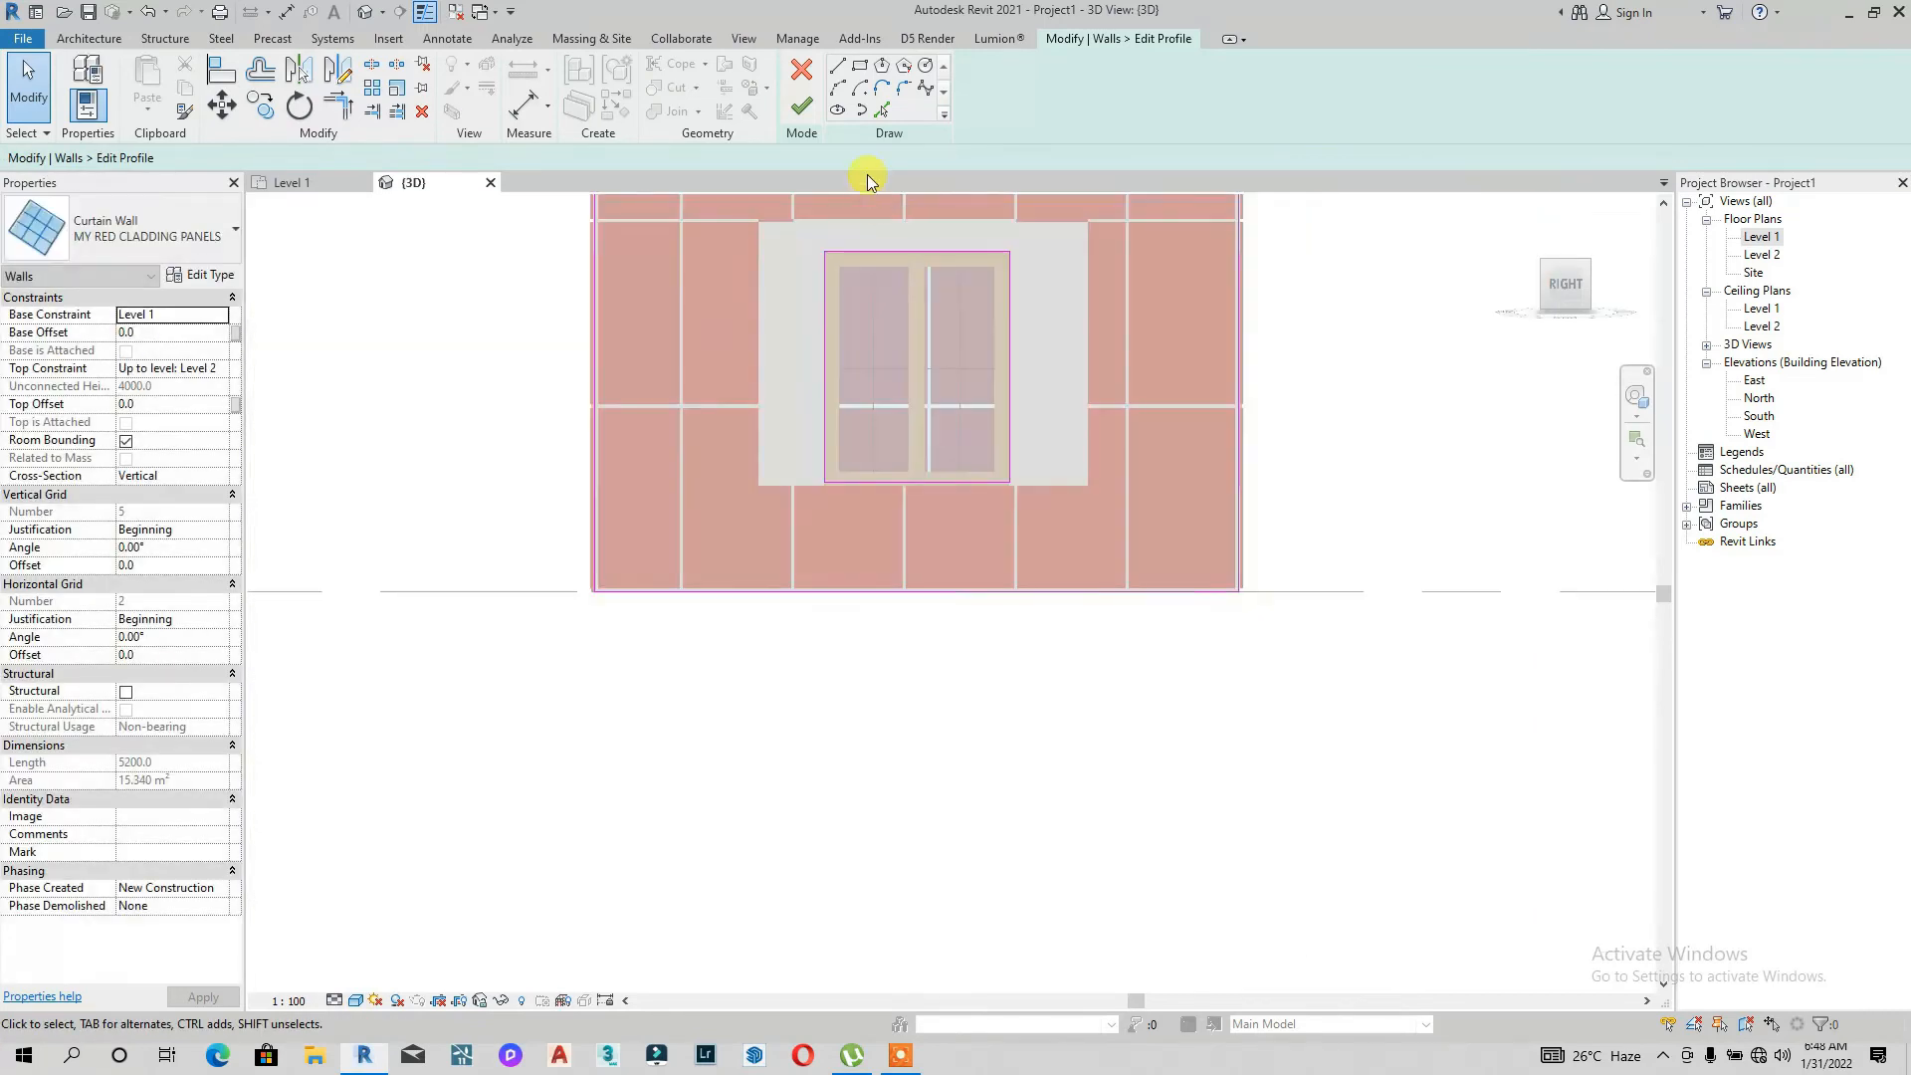
left_click(801, 105)
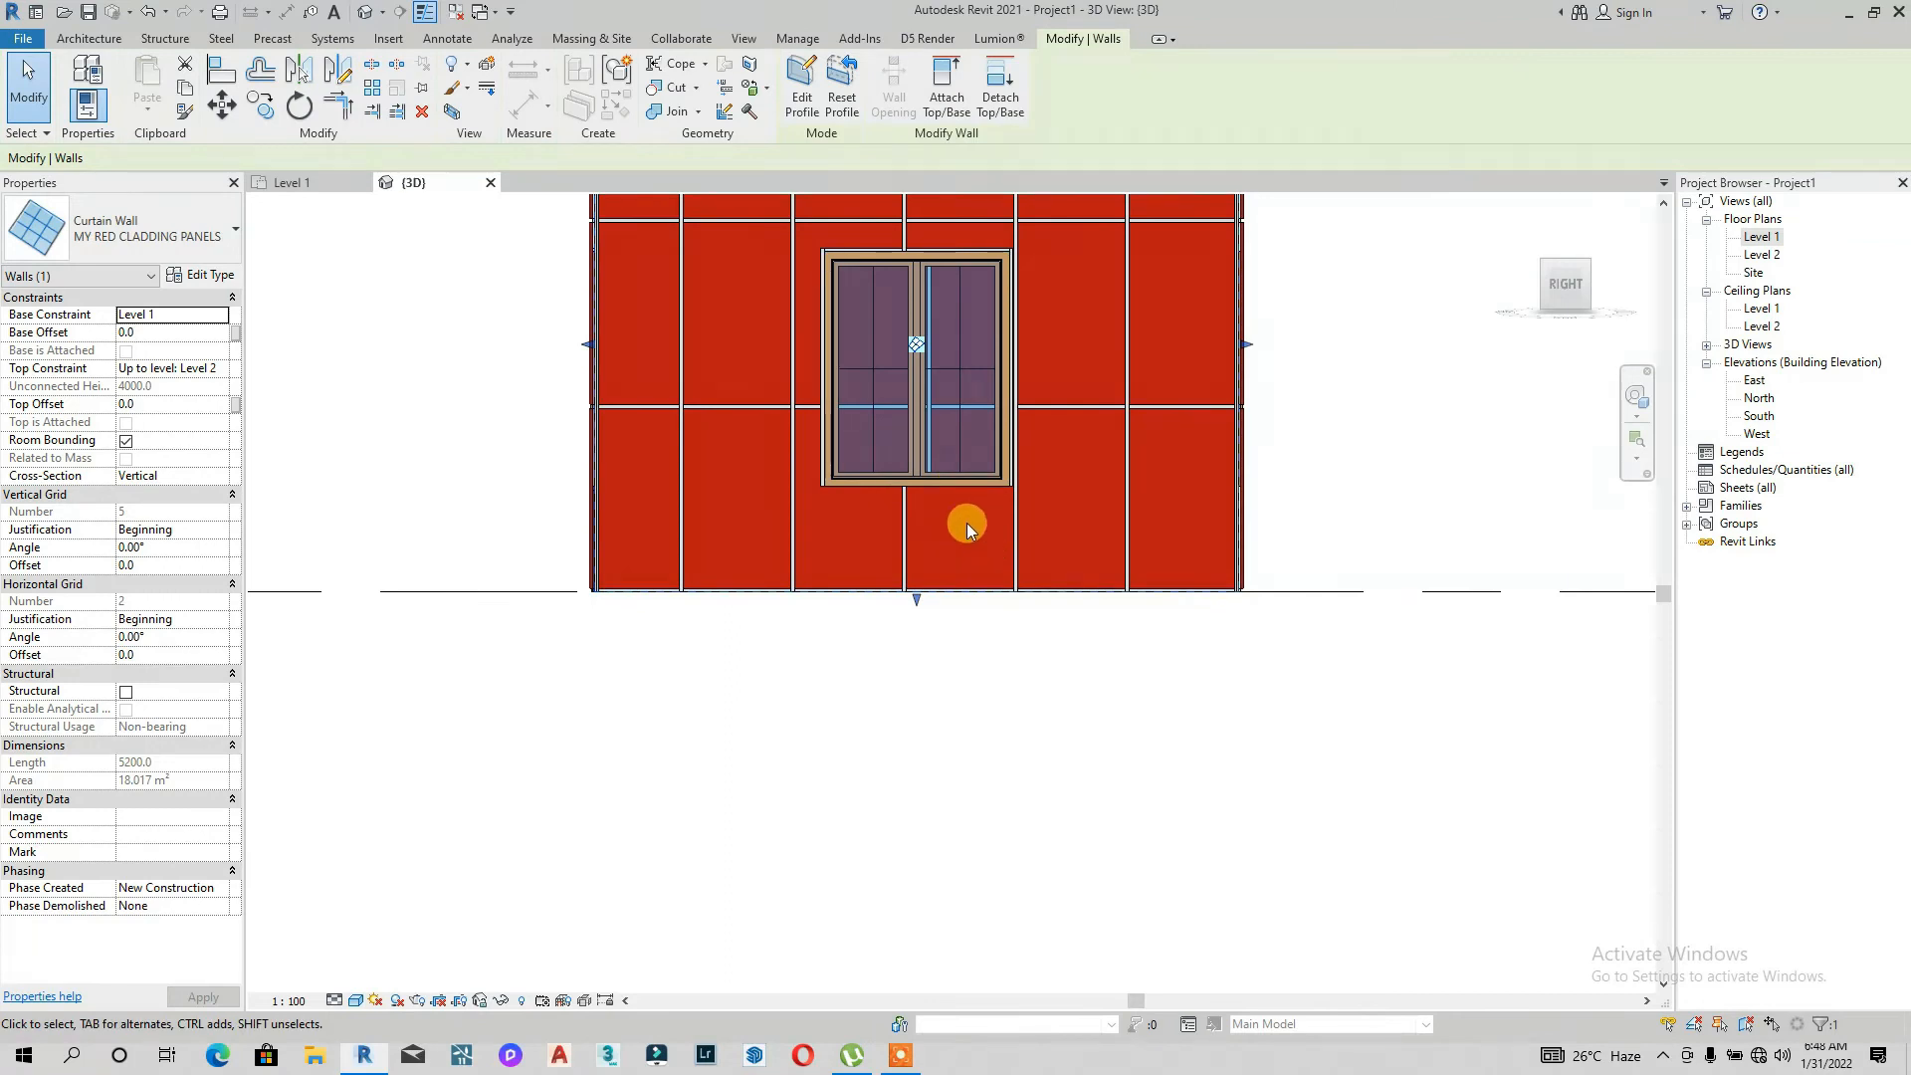
Step: Edit the back wall's profile and sketch a rectangle about 1900 x 2300 mm around its left window
left_click_drag(1567, 291, 1271, 402)
left_click(1662, 661)
scroll(1178, 762, "down", 3)
scroll(1447, 595, "down", 2)
middle_click_drag(1209, 547, 788, 555)
left_click(856, 554)
scroll(905, 466, "up", 2)
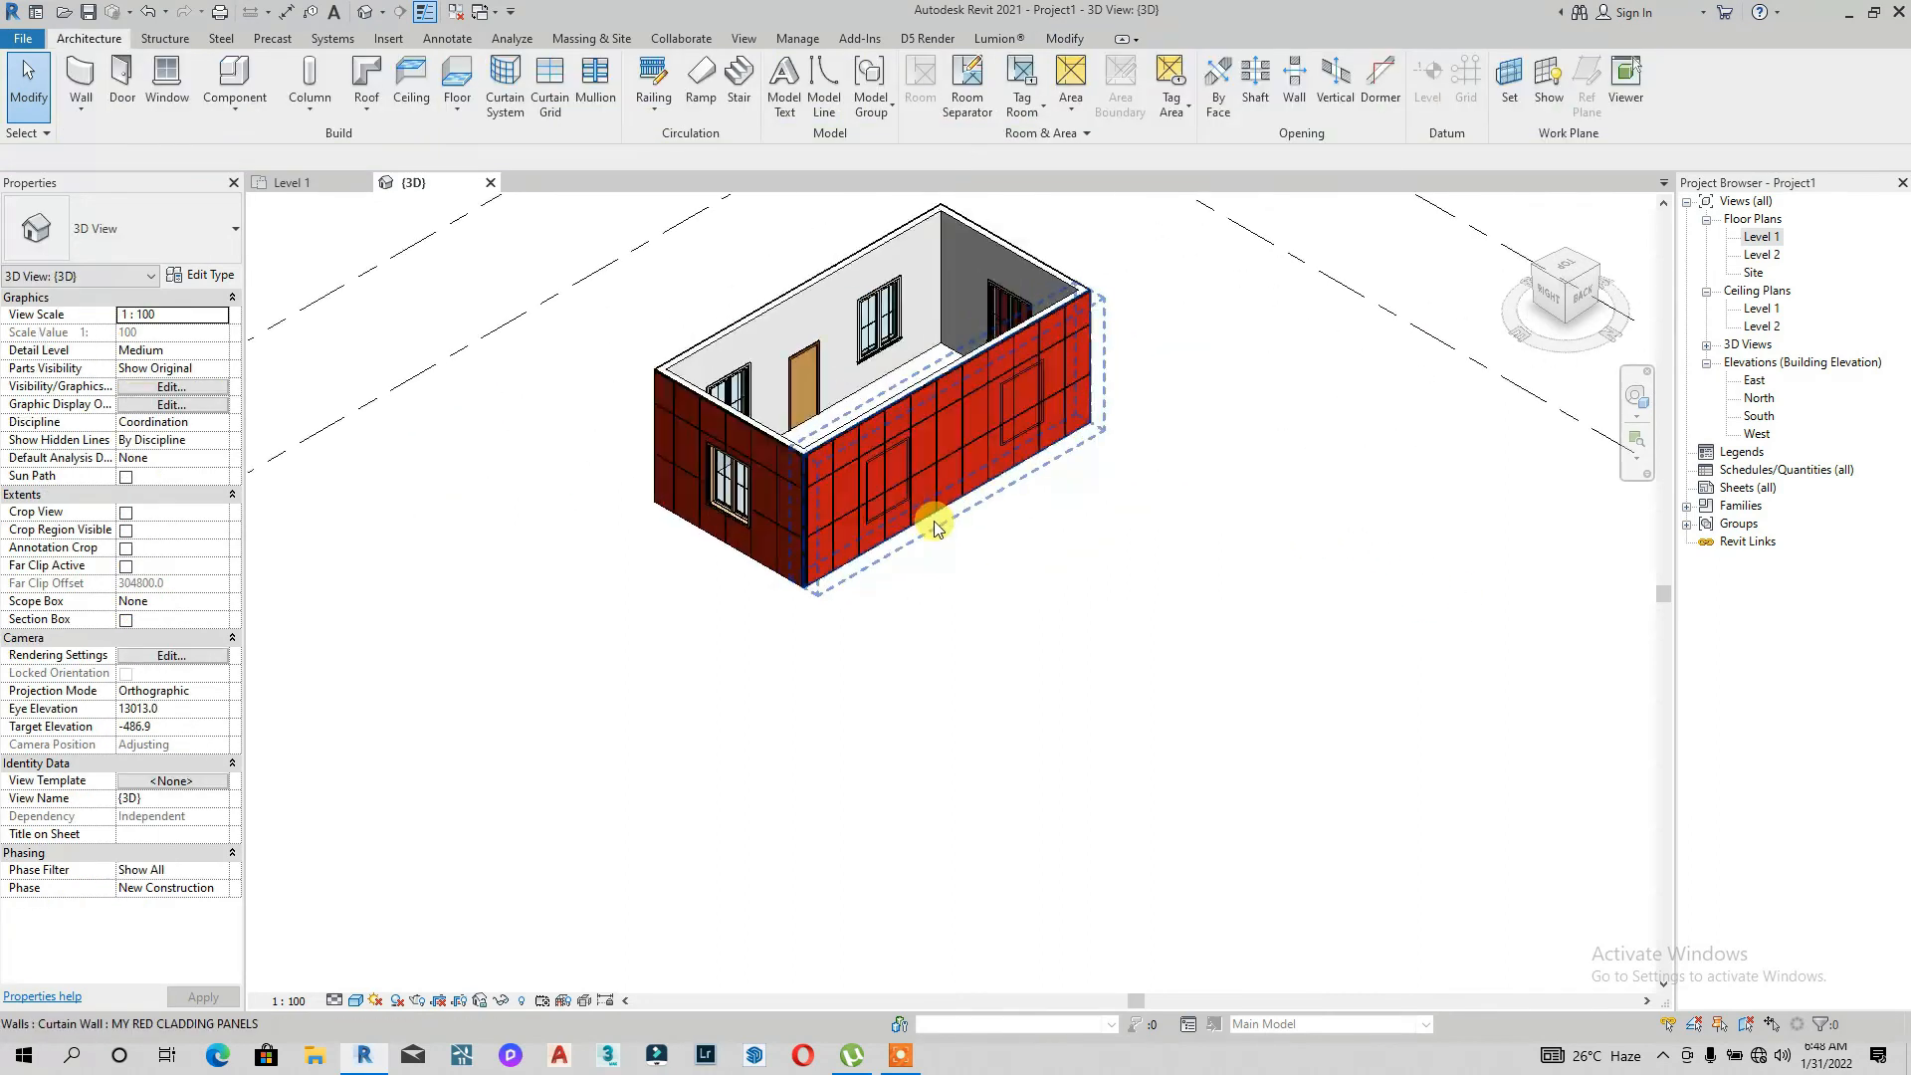
left_click(936, 527)
left_click(1590, 301)
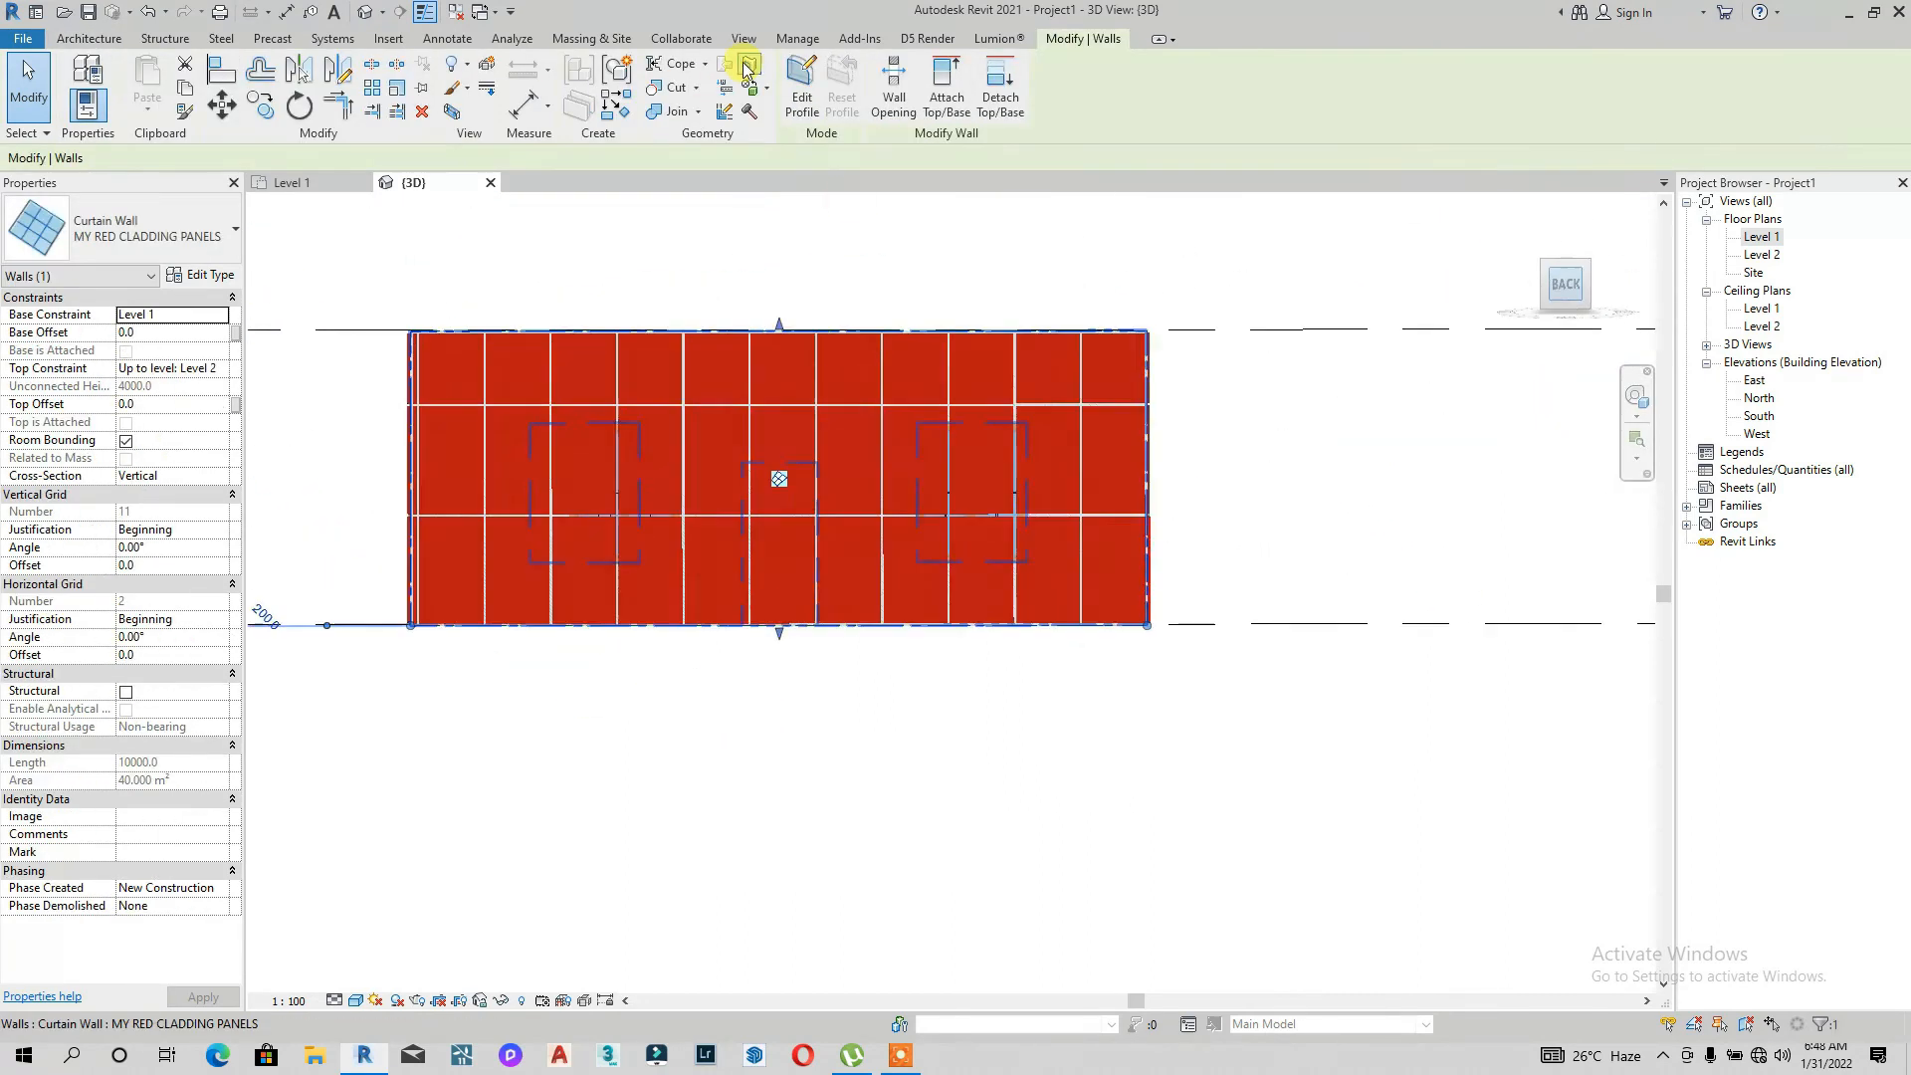
left_click(801, 85)
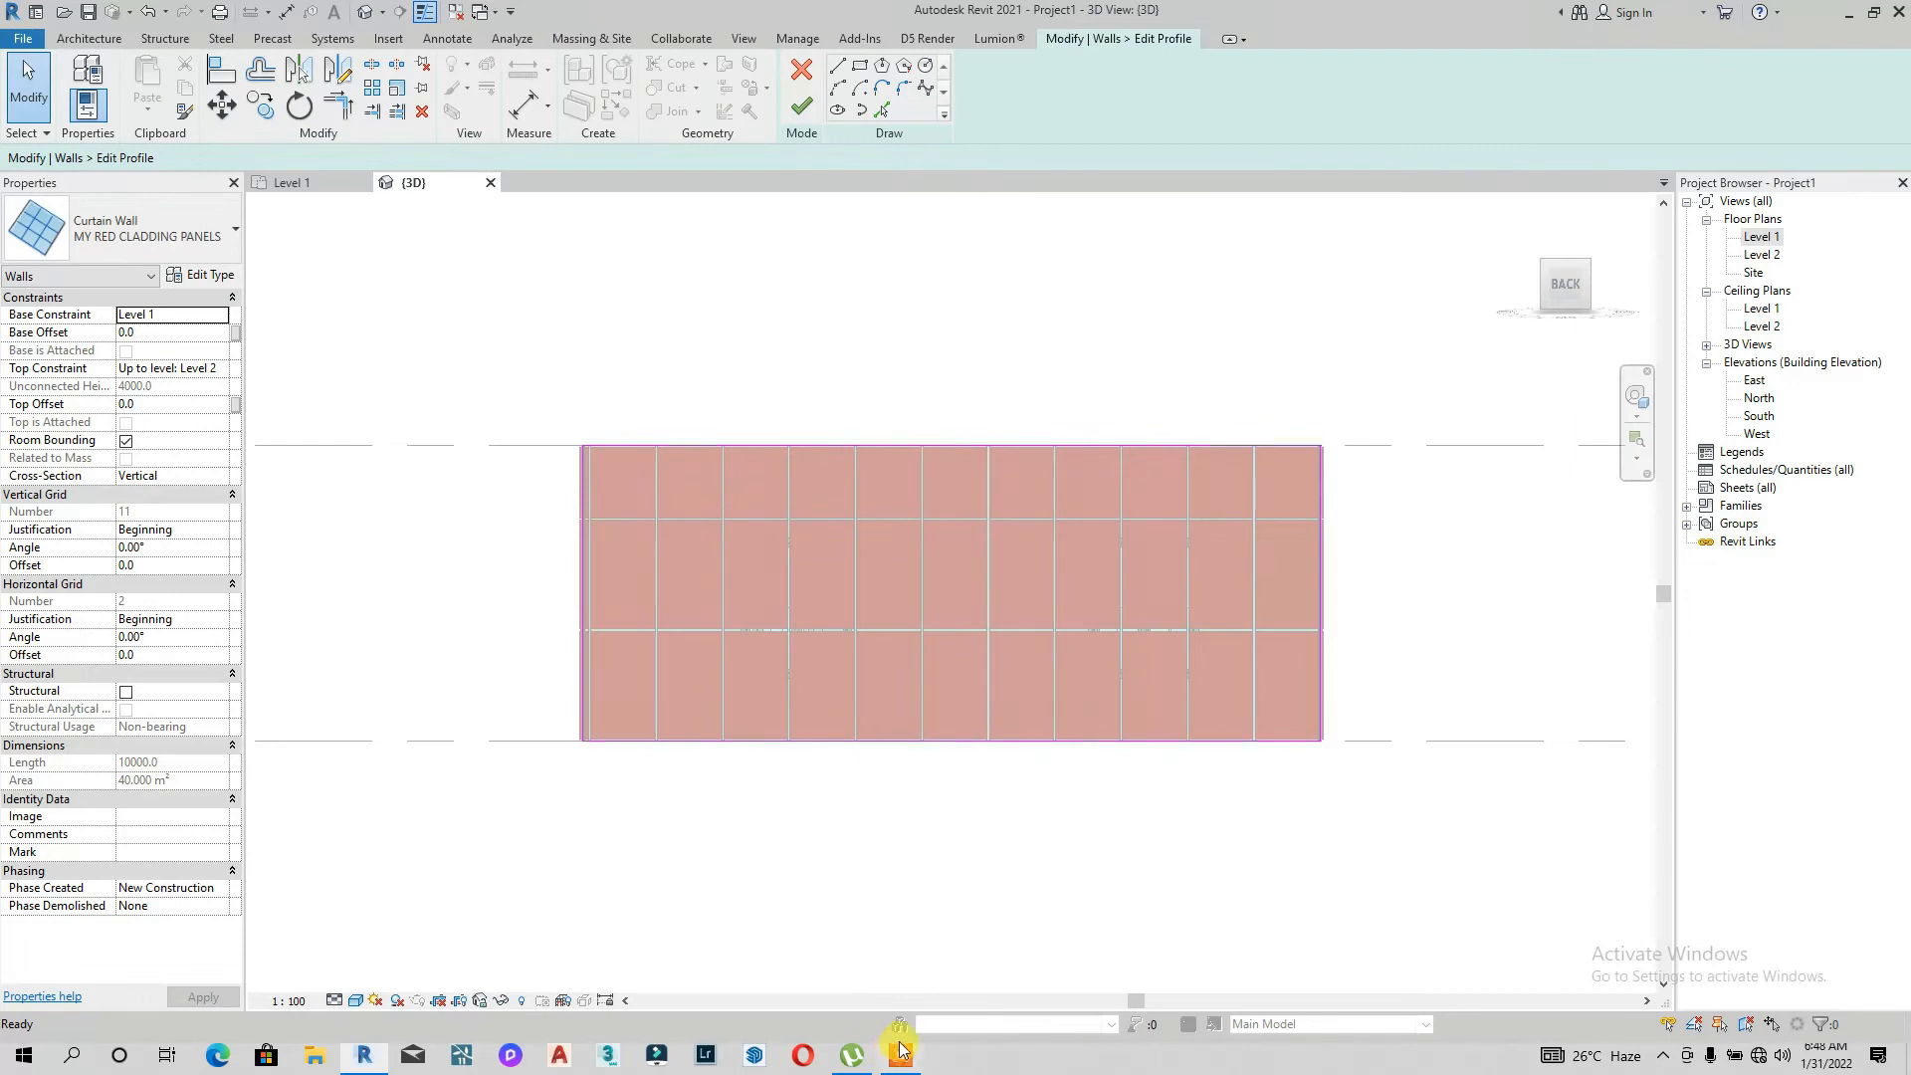
left_click(897, 1053)
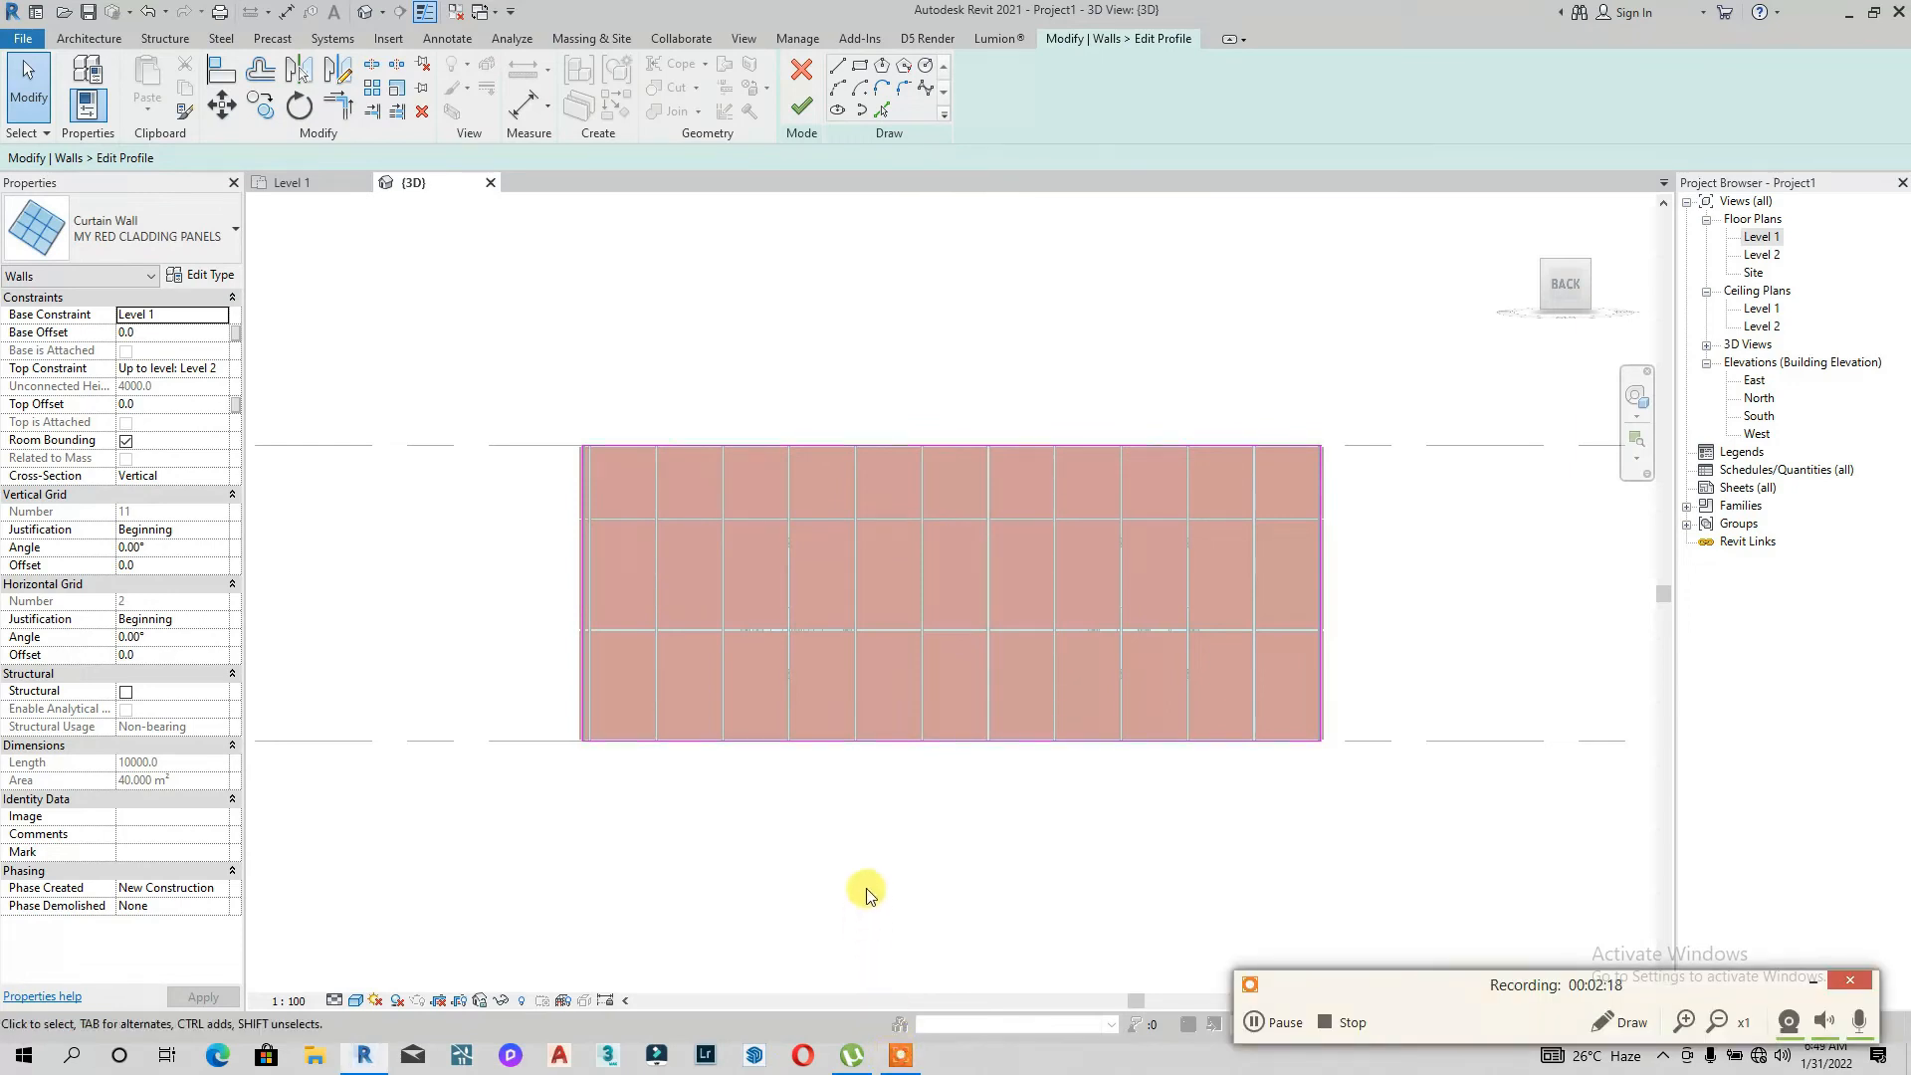
left_click(1804, 990)
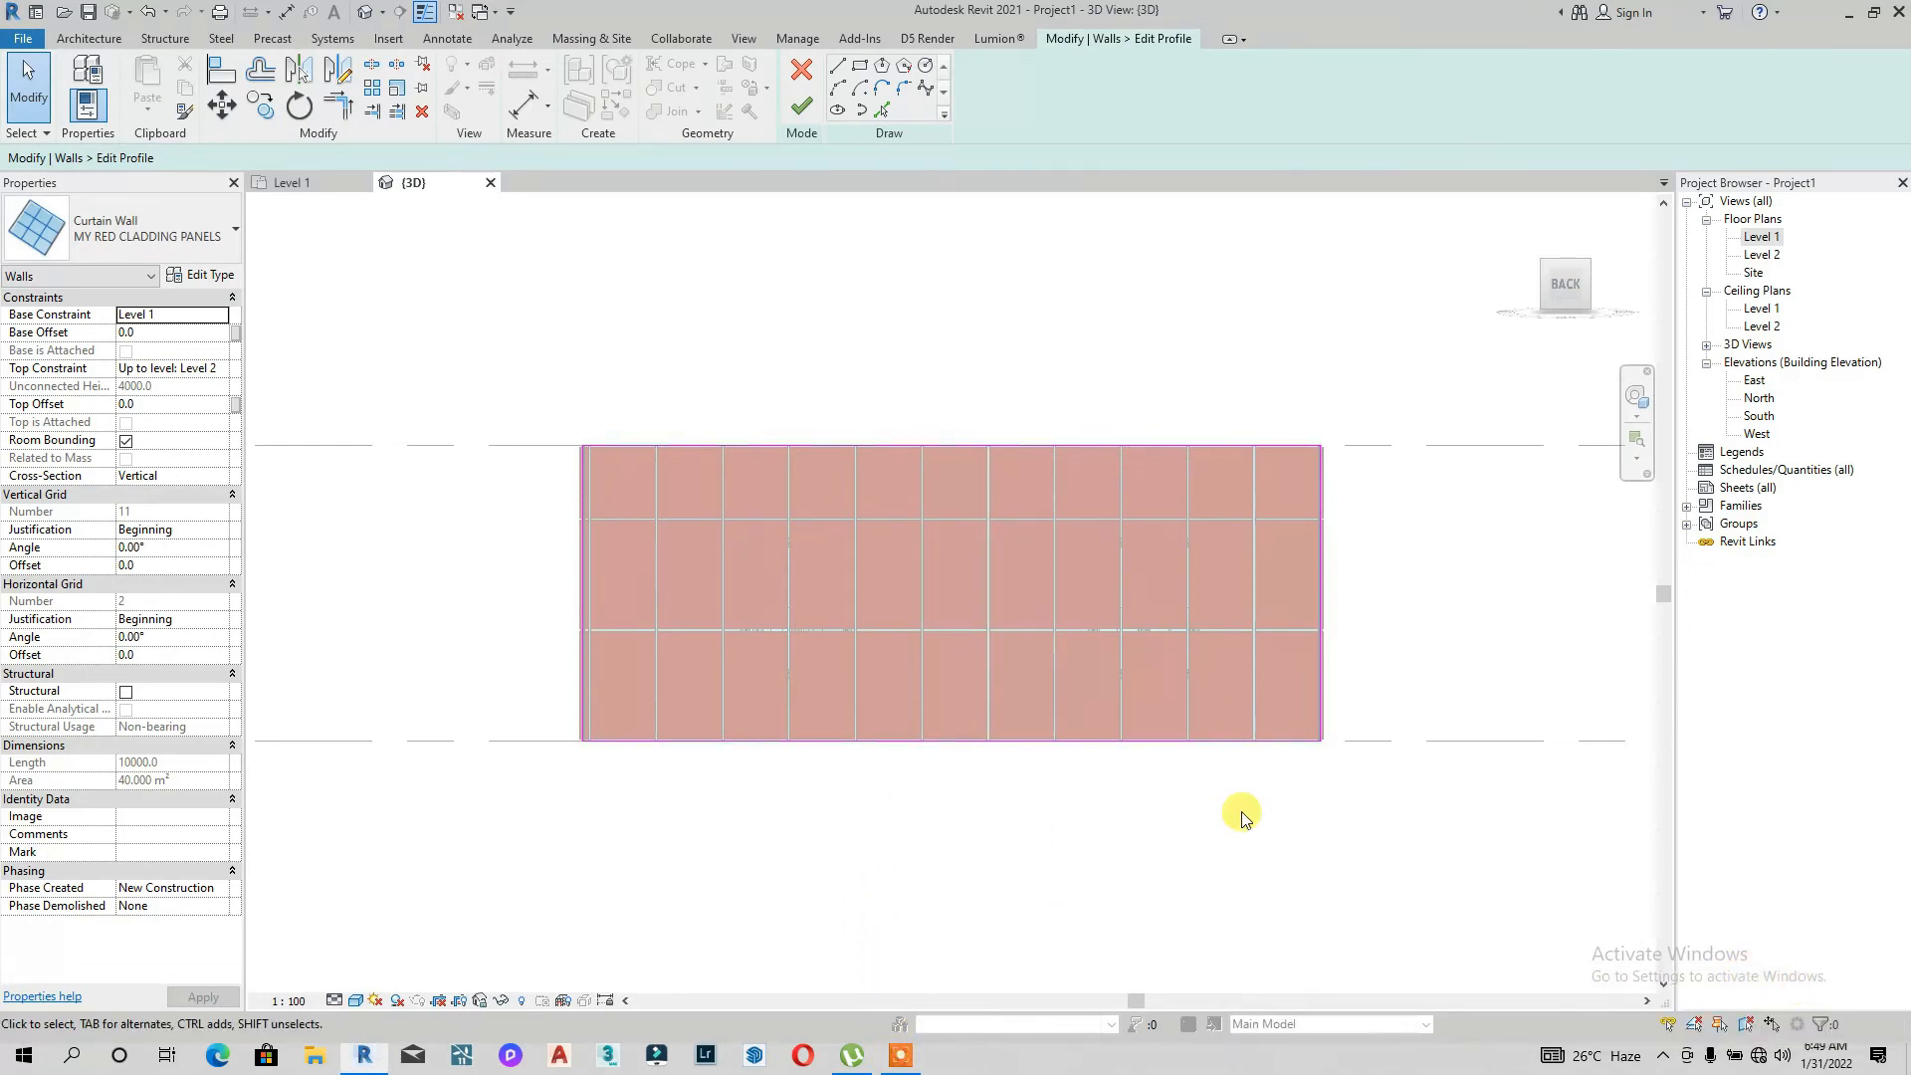
scroll(642, 581, "up", 2)
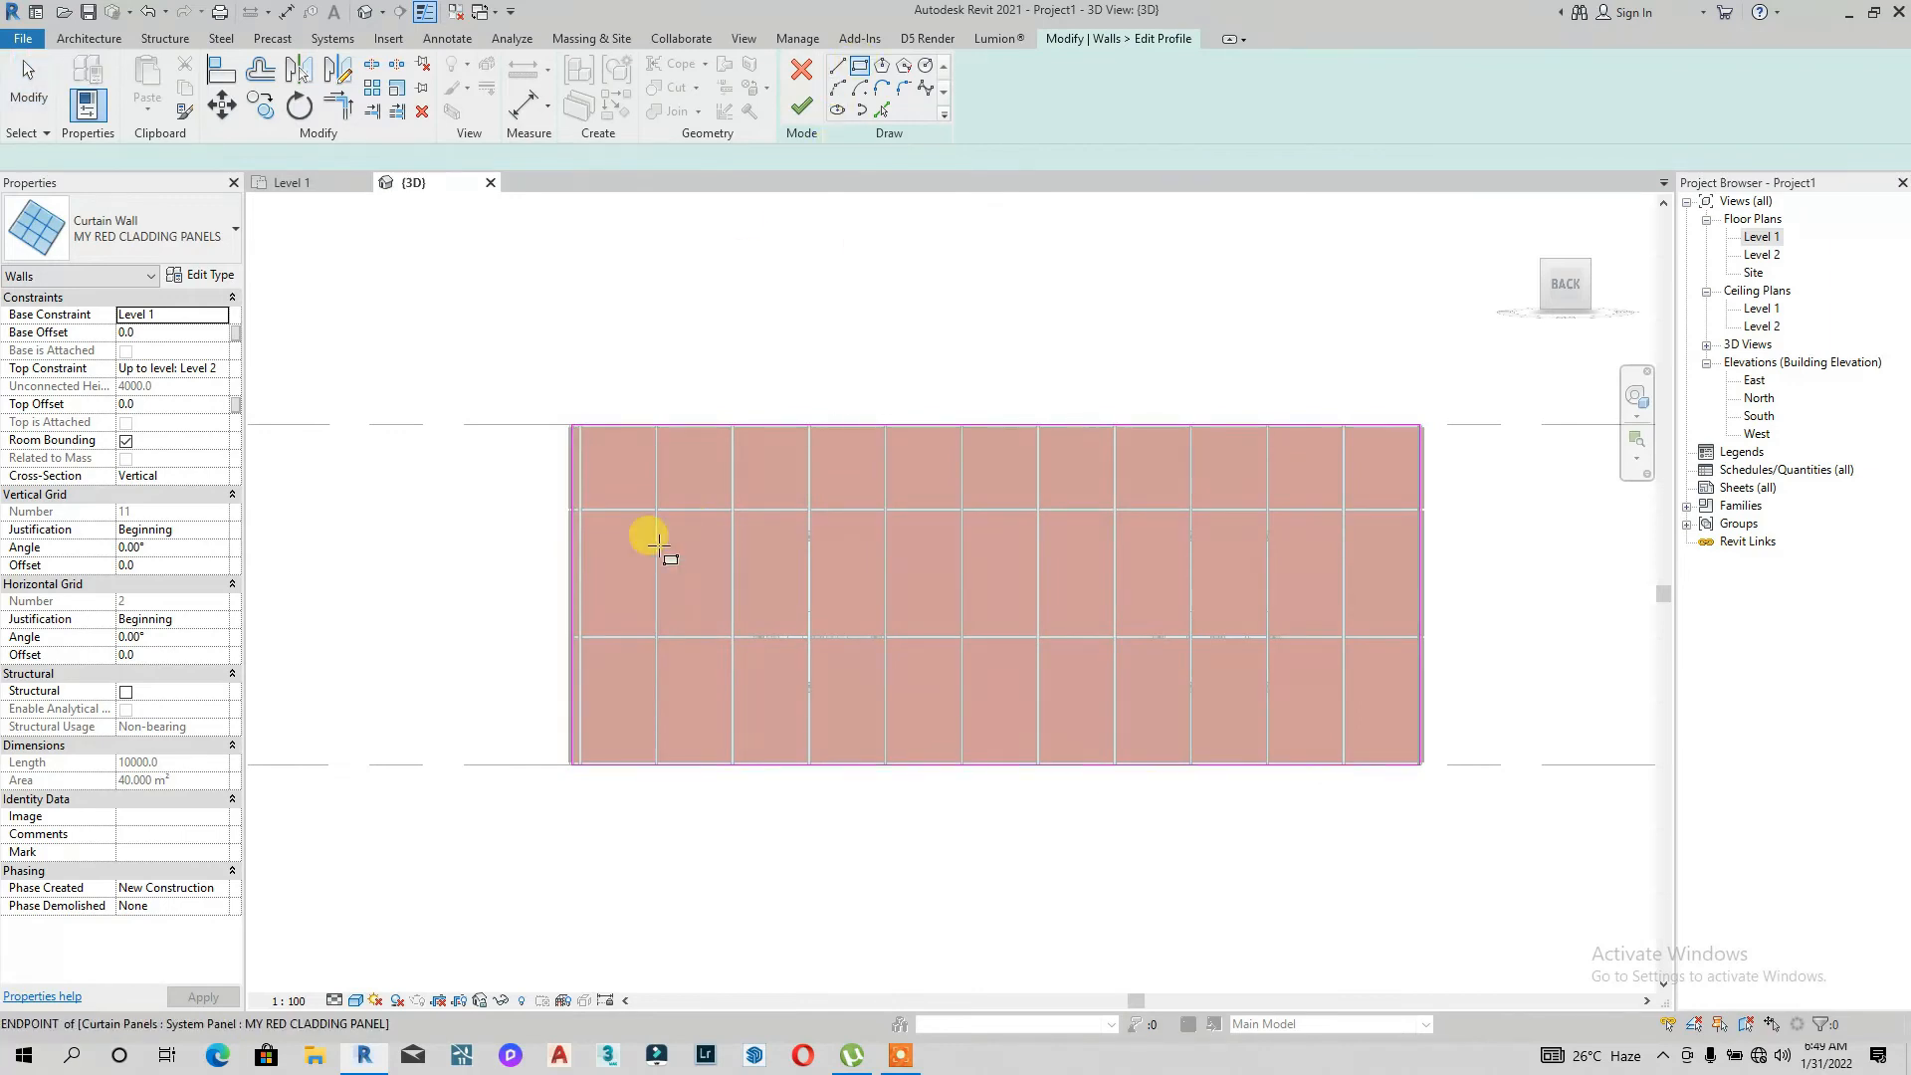
left_click(746, 509)
left_click(906, 704)
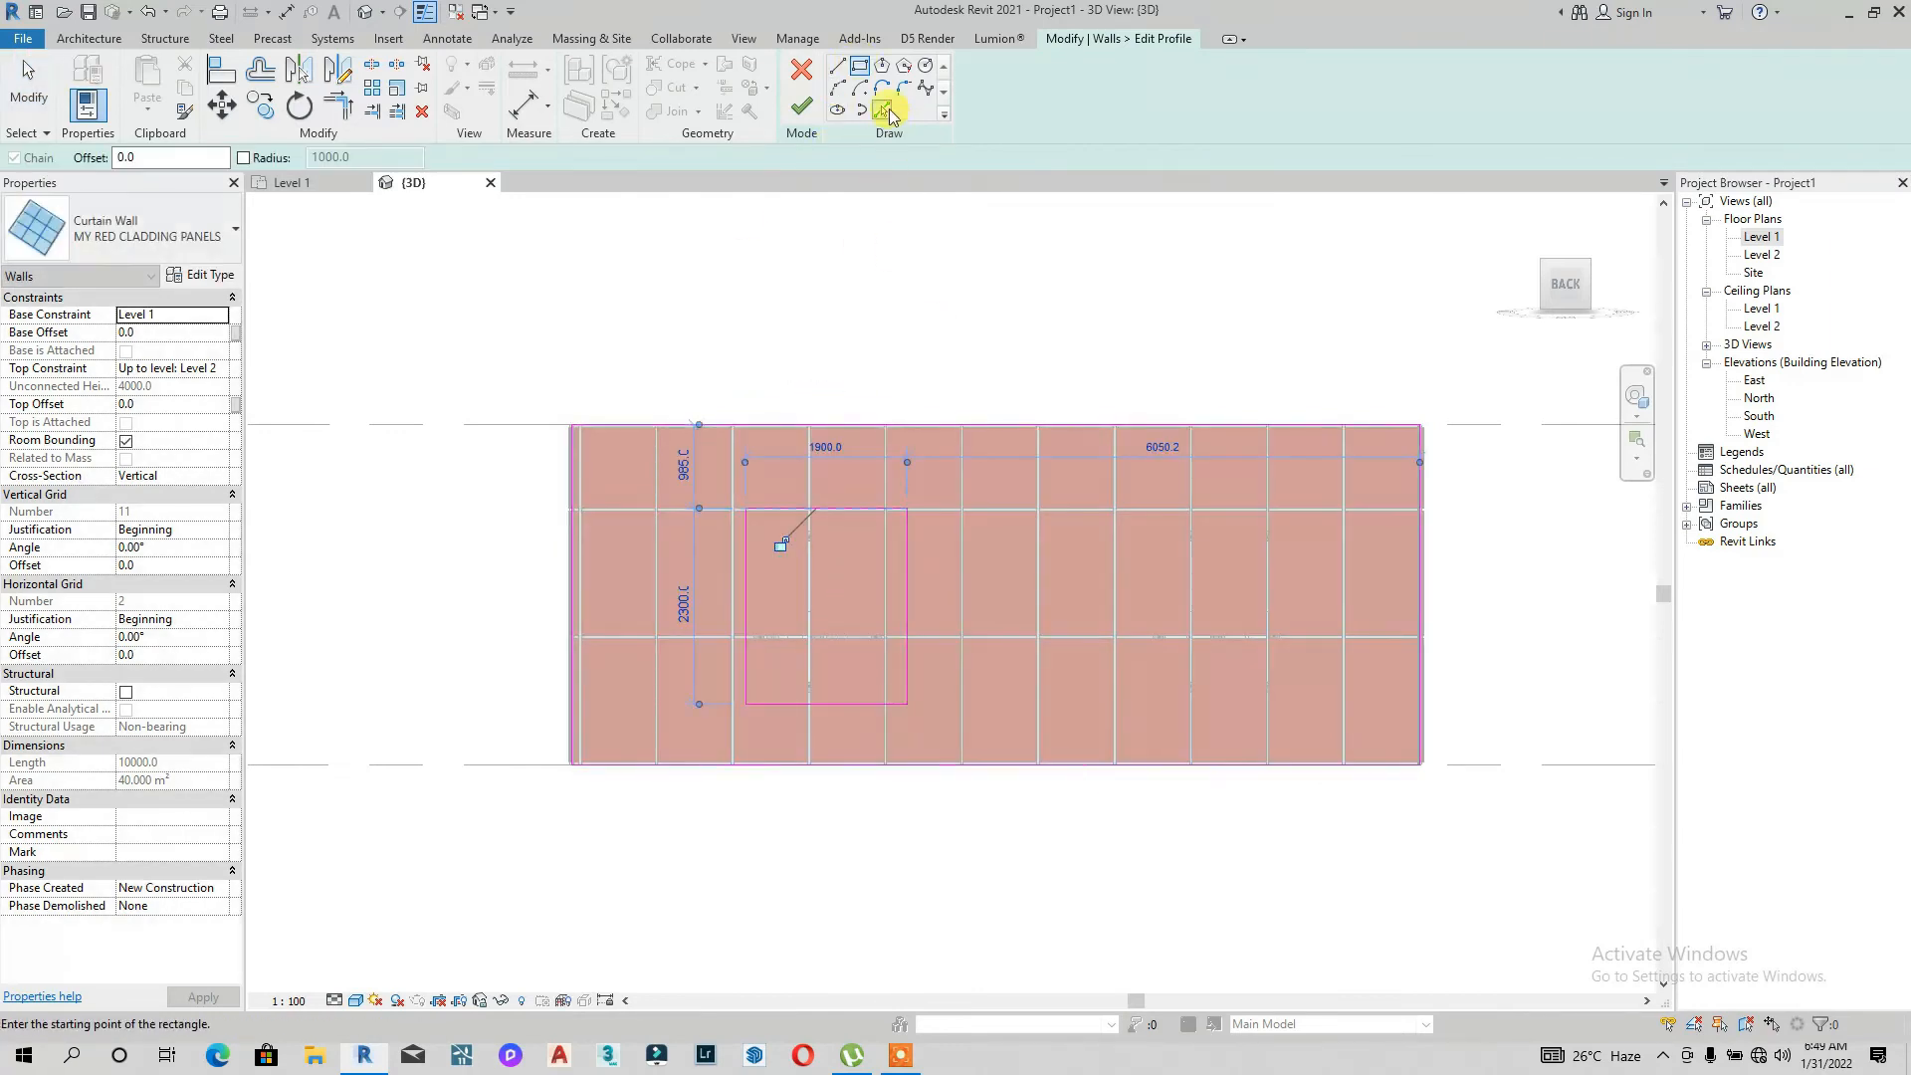
Step: Sketch a rectangle about 2200 x 2100 mm around the back wall's right window
left_click(1104, 508)
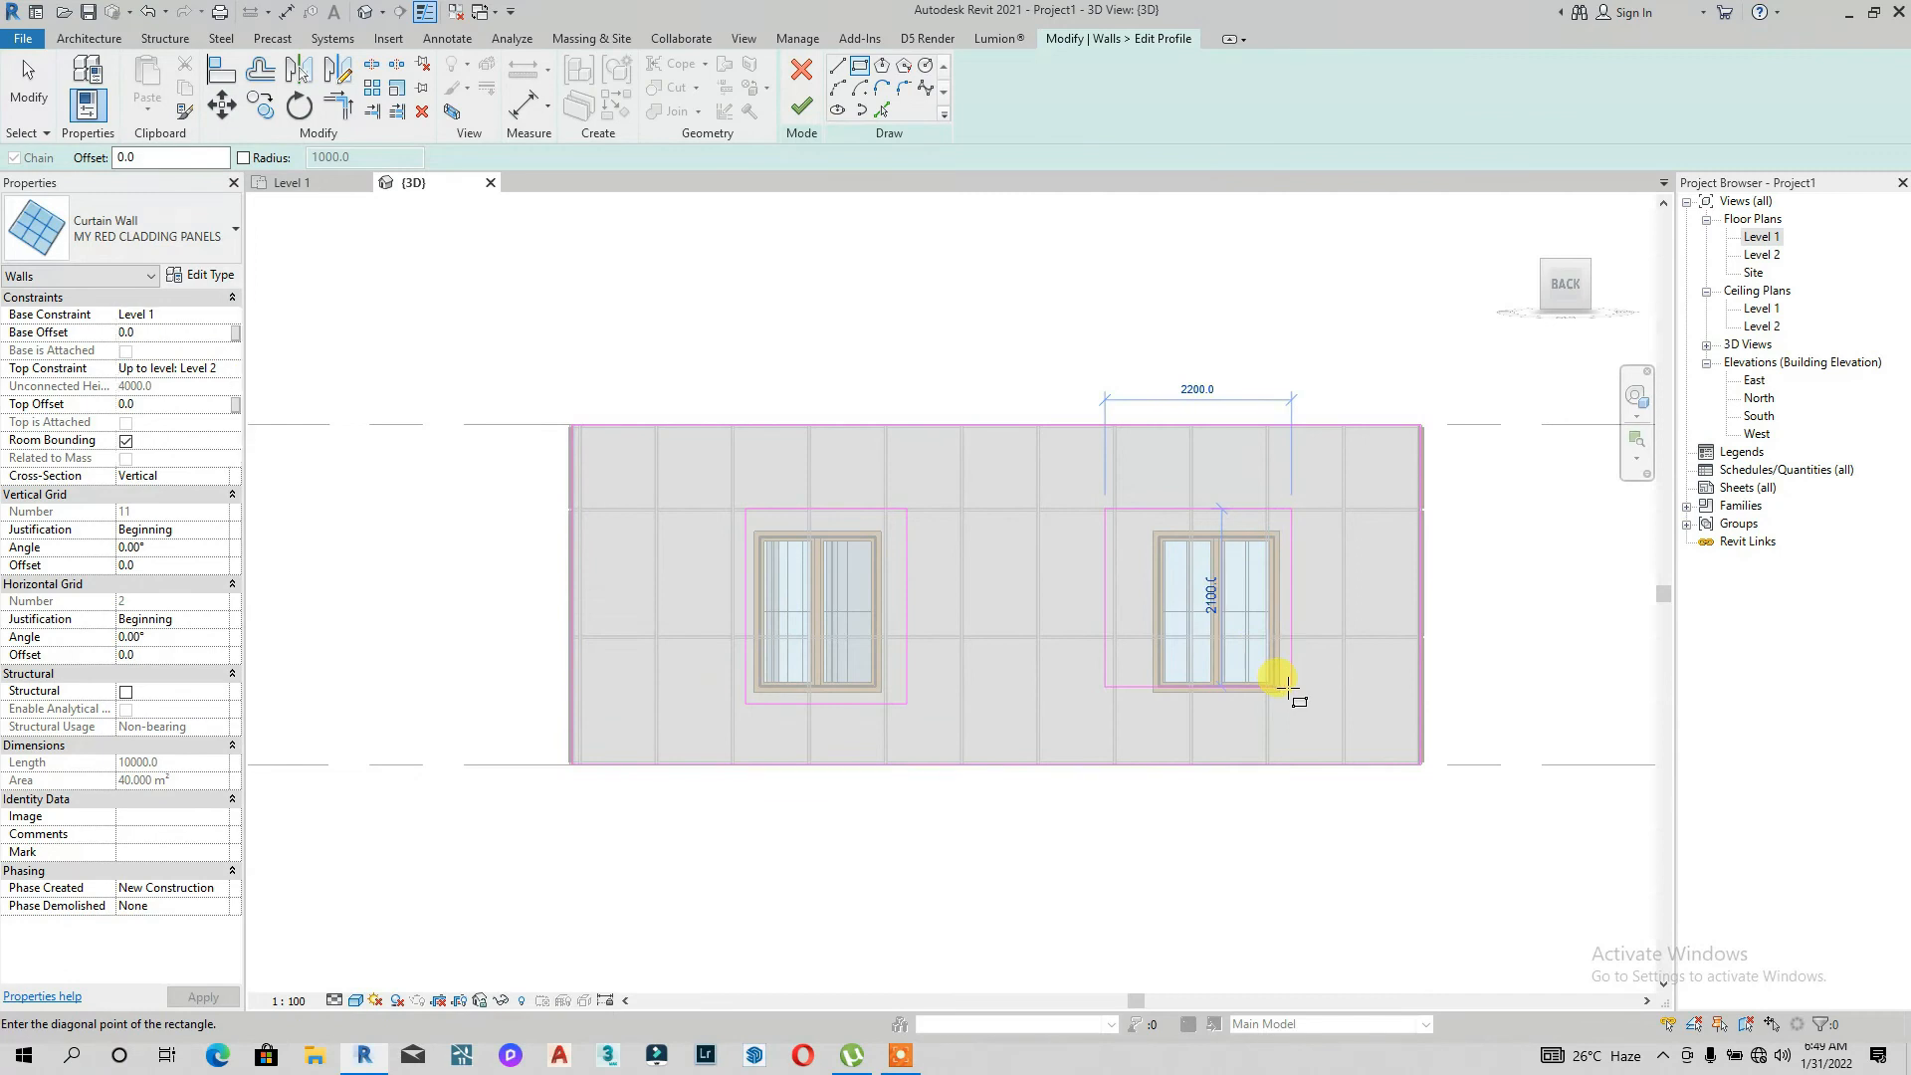
left_click(1290, 686)
left_click(797, 112)
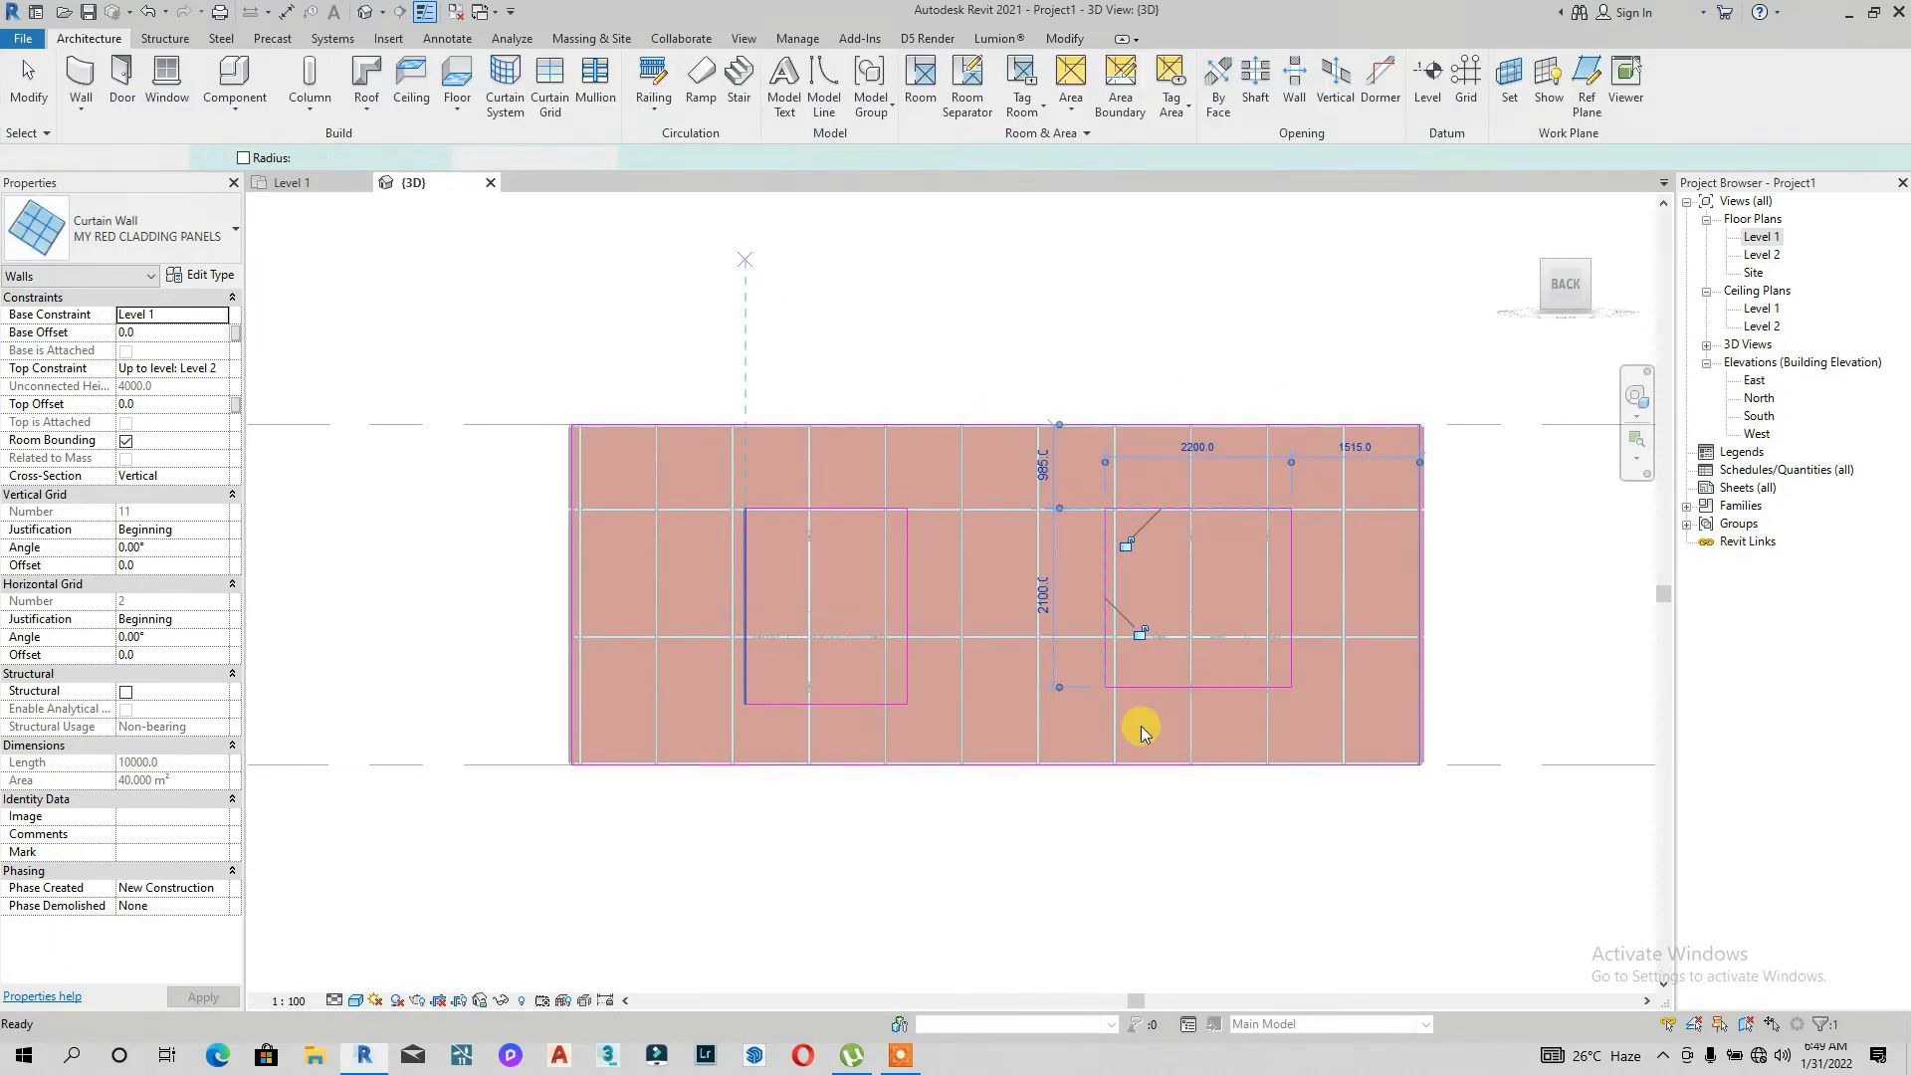
left_click(808, 99)
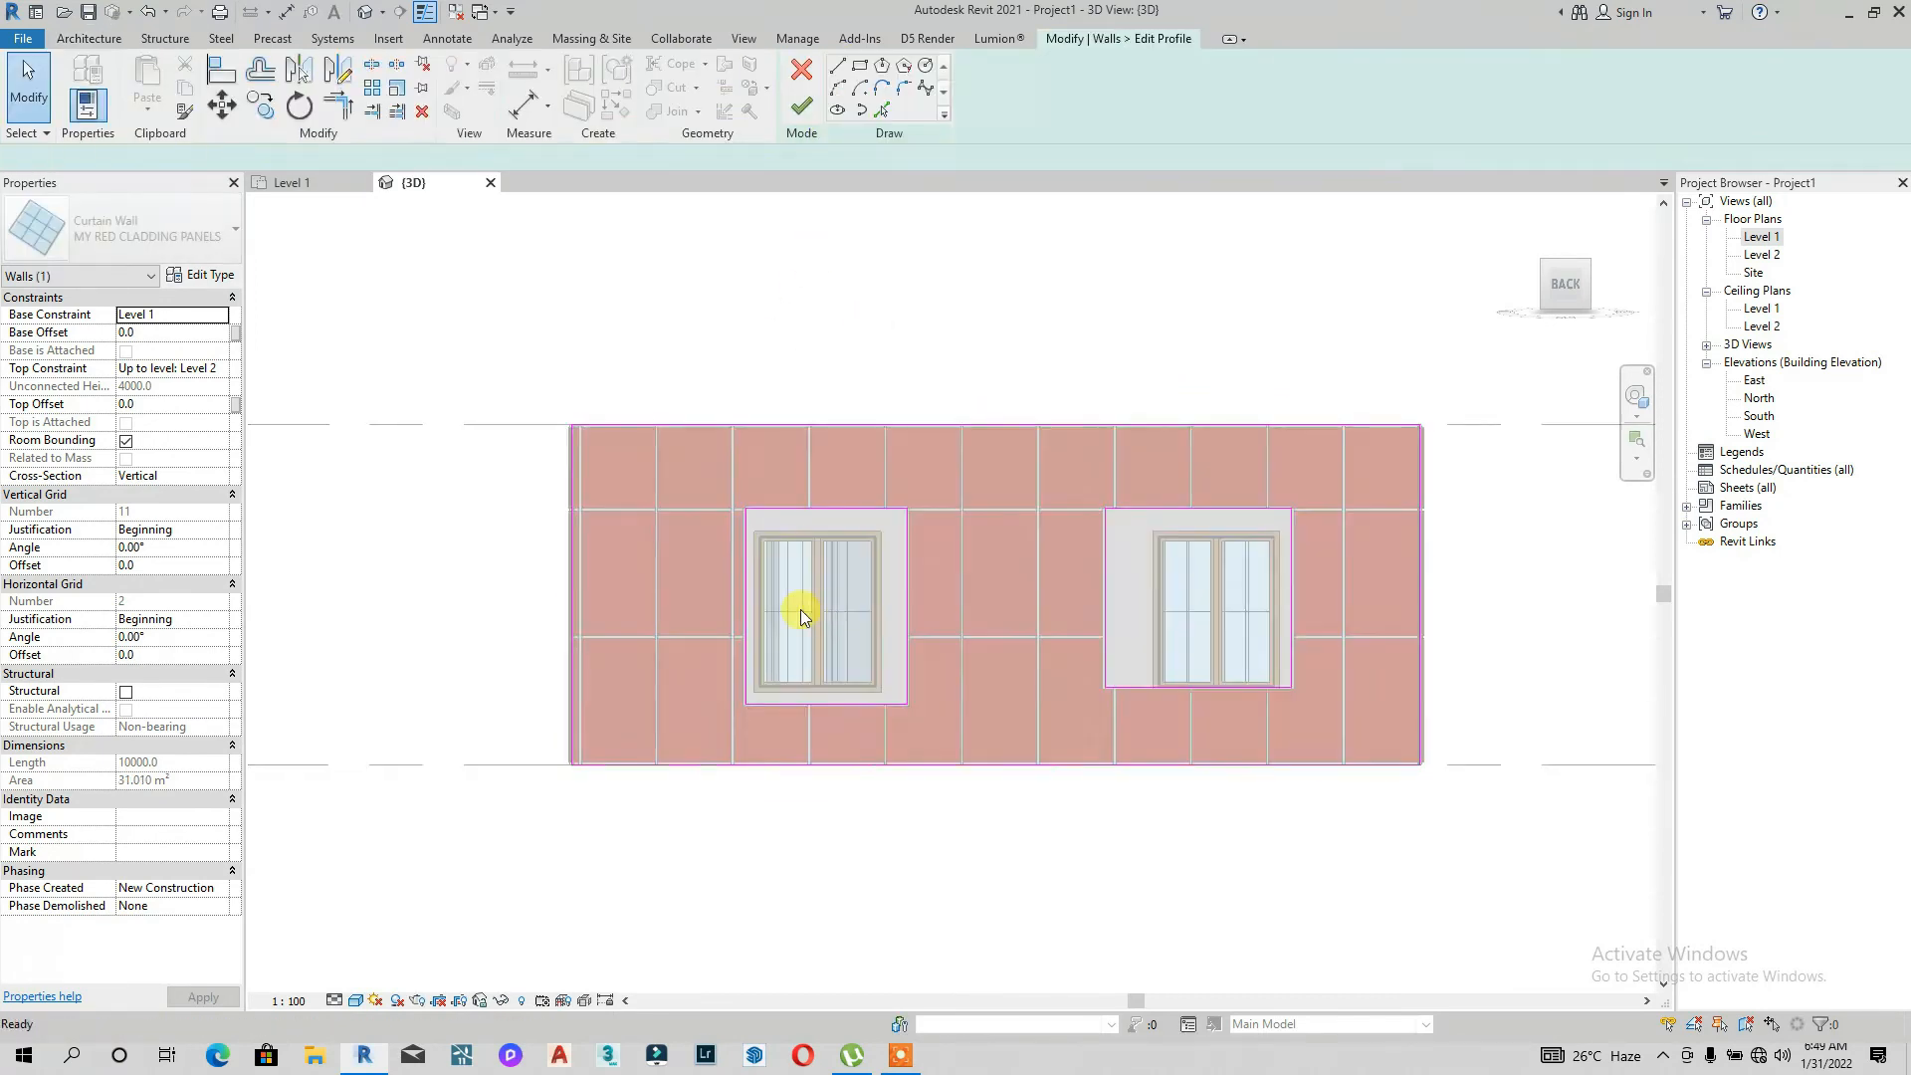
Step: Adjust the sketch lines of the back wall's left window opening to fit the window frame
scroll(800, 609, "up", 5)
mouse_move(745, 559)
left_mouse_down()
mouse_move(874, 569)
mouse_move(759, 572)
left_mouse_up()
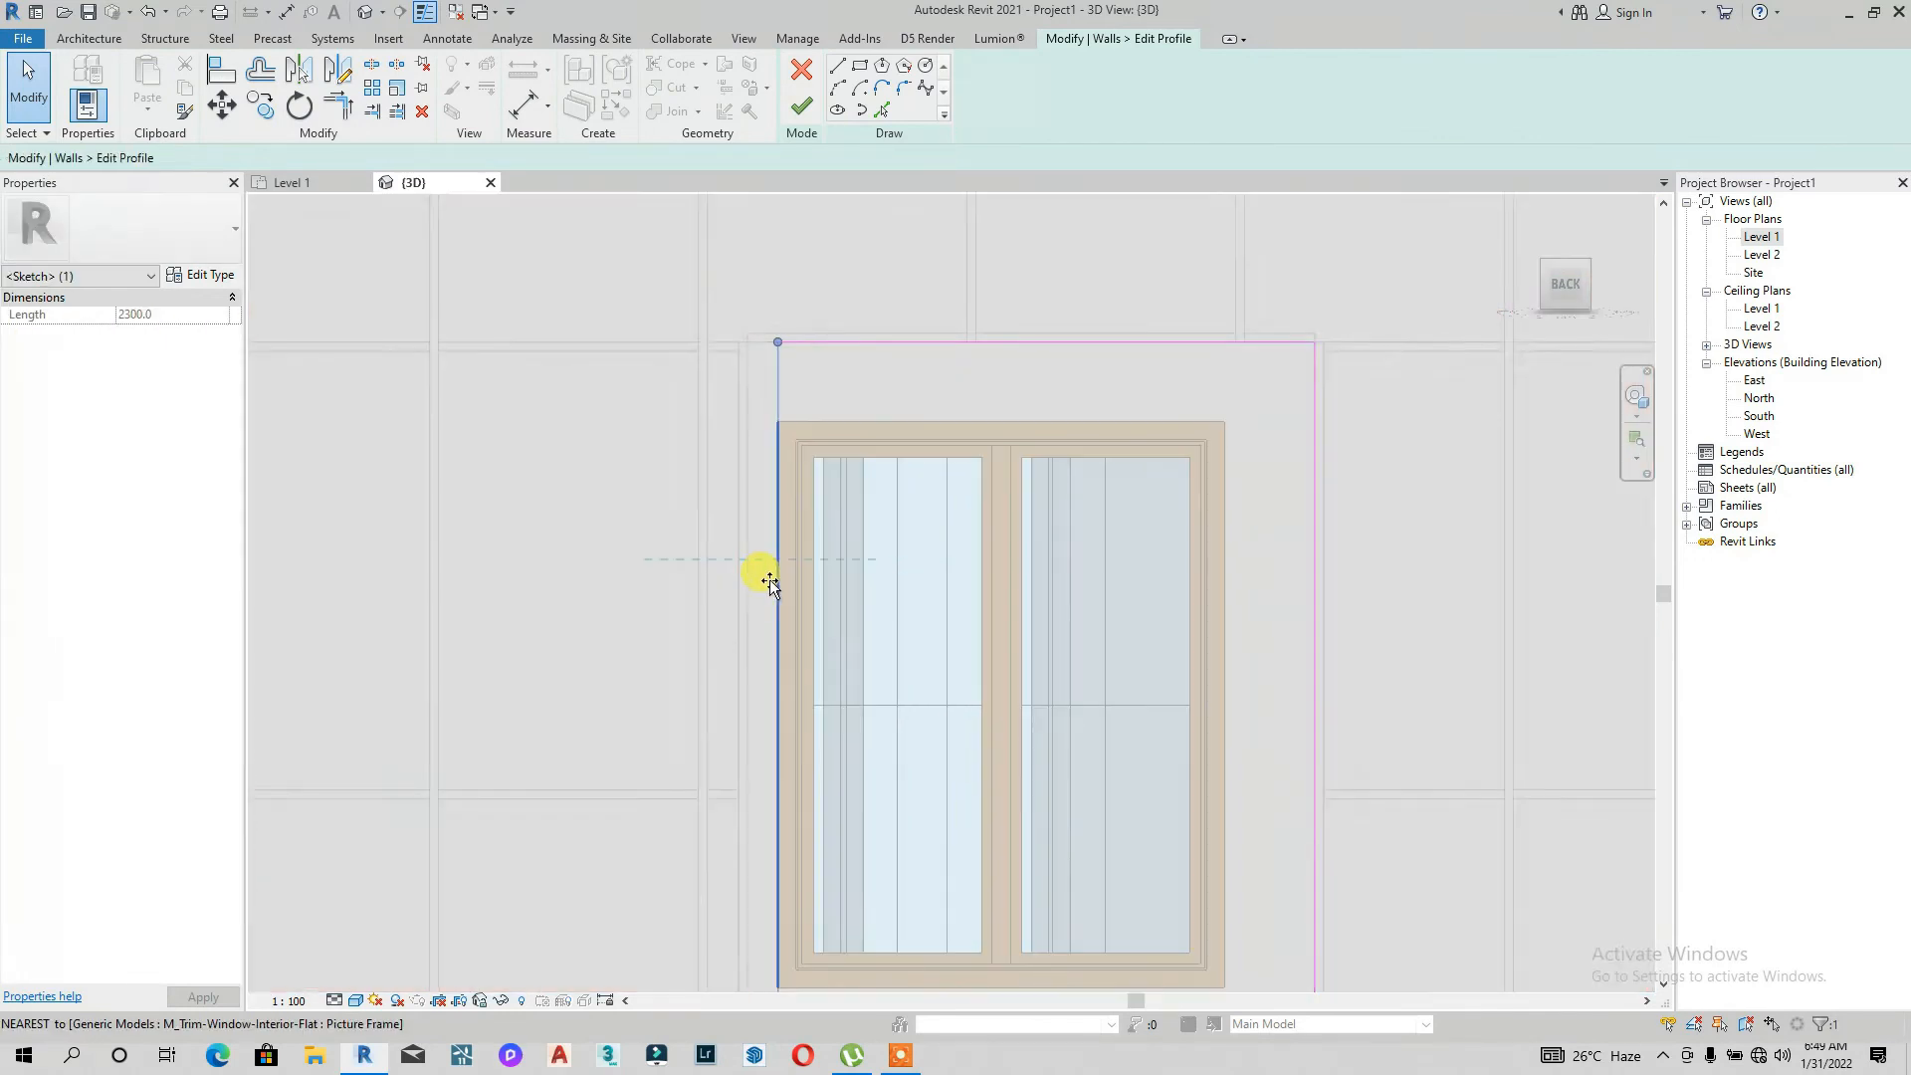
left_click_drag(909, 341, 911, 418)
scroll(1166, 426, "up", 3)
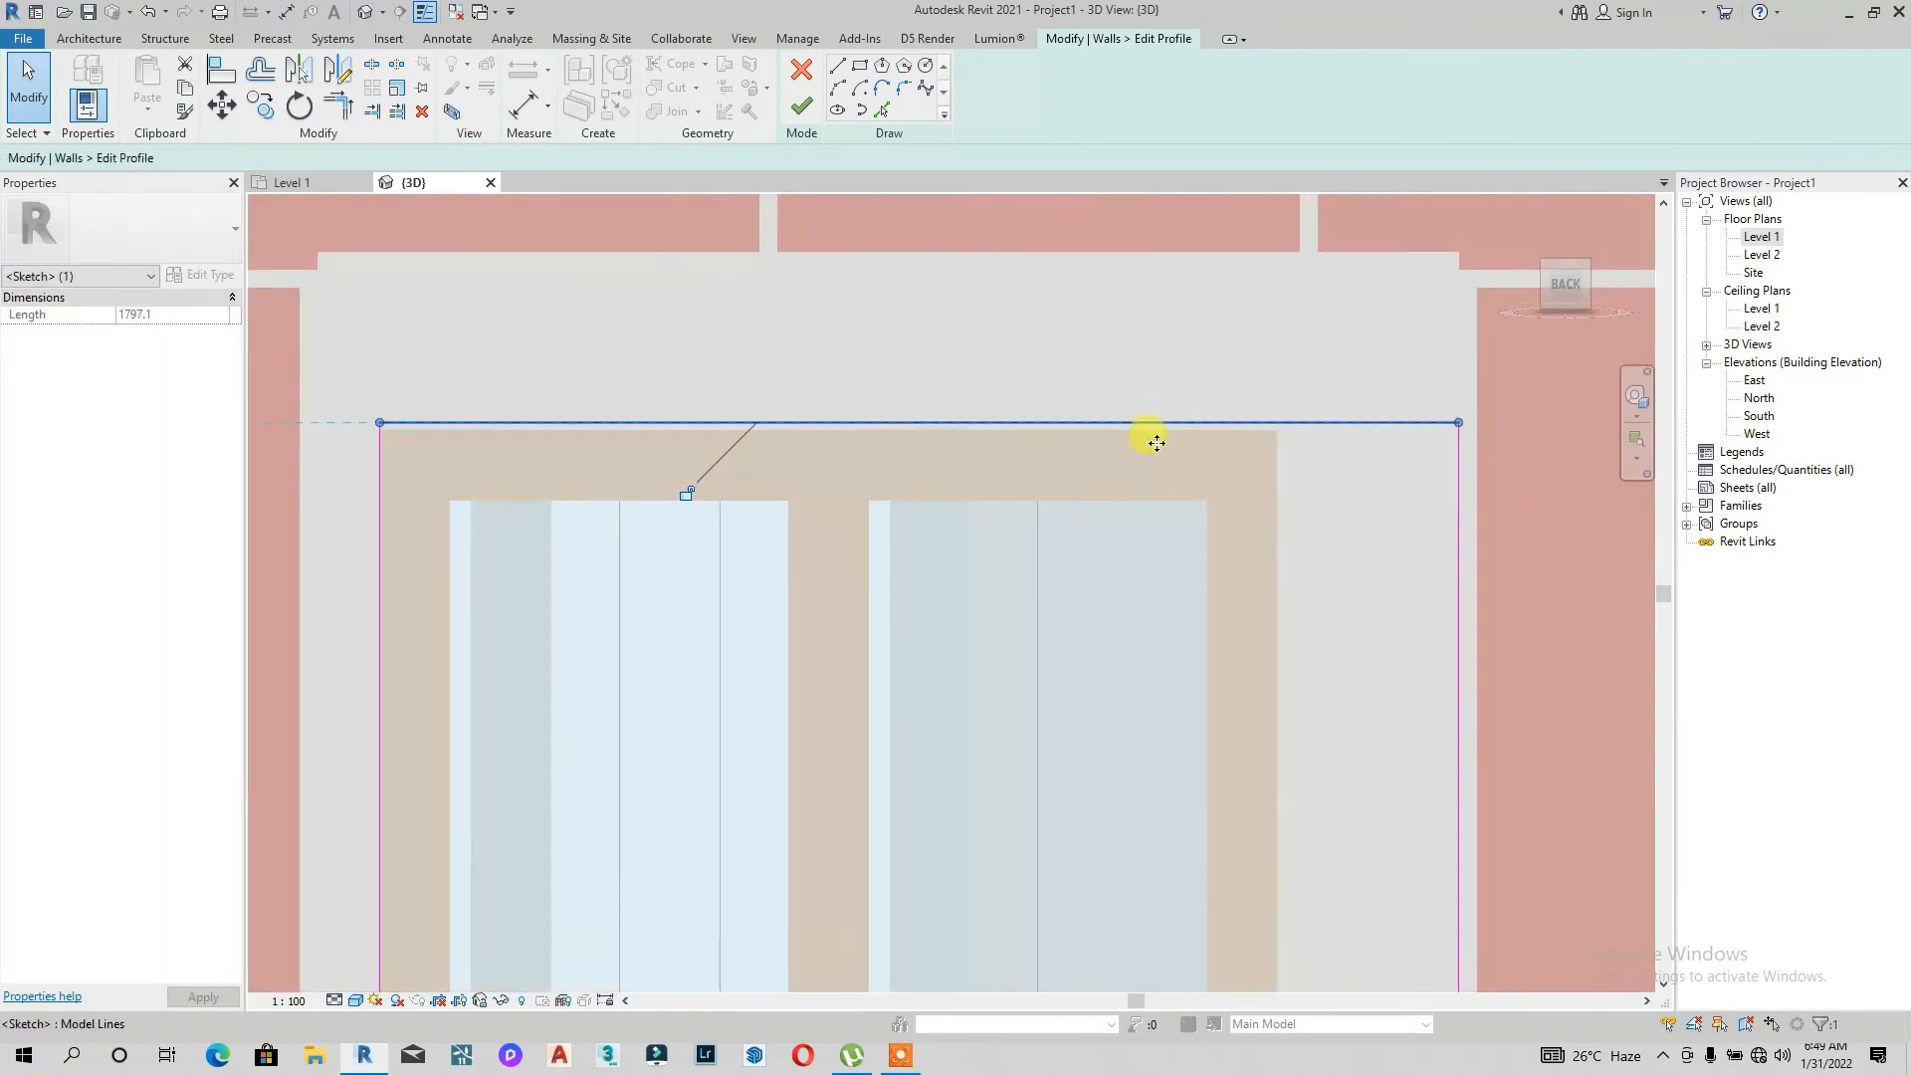
scroll(1338, 430, "up", 2)
left_click_drag(1338, 430, 1306, 443)
scroll(1339, 578, "down", 2)
middle_click_drag(1489, 641, 1228, 348)
left_click_drag(1191, 362, 1008, 380)
scroll(973, 468, "down", 4)
middle_click_drag(713, 843, 876, 575)
scroll(889, 545, "up", 3)
left_click_drag(950, 462, 966, 387)
scroll(960, 383, "down", 3)
Step: Adjust the back wall's right window opening lines to the frame and finish editing the profile
middle_click_drag(1573, 372, 936, 530)
scroll(1095, 543, "up", 3)
scroll(1082, 569, "up", 1)
left_click(1104, 610)
left_click_drag(1121, 603, 1121, 610)
scroll(623, 454, "down", 4)
left_click_drag(623, 368, 791, 375)
middle_click_drag(980, 395, 831, 552)
scroll(1100, 380, "up", 3)
left_click_drag(1179, 408, 1106, 410)
middle_click_drag(1110, 567, 1126, 985)
left_click_drag(762, 403, 751, 540)
left_click(801, 107)
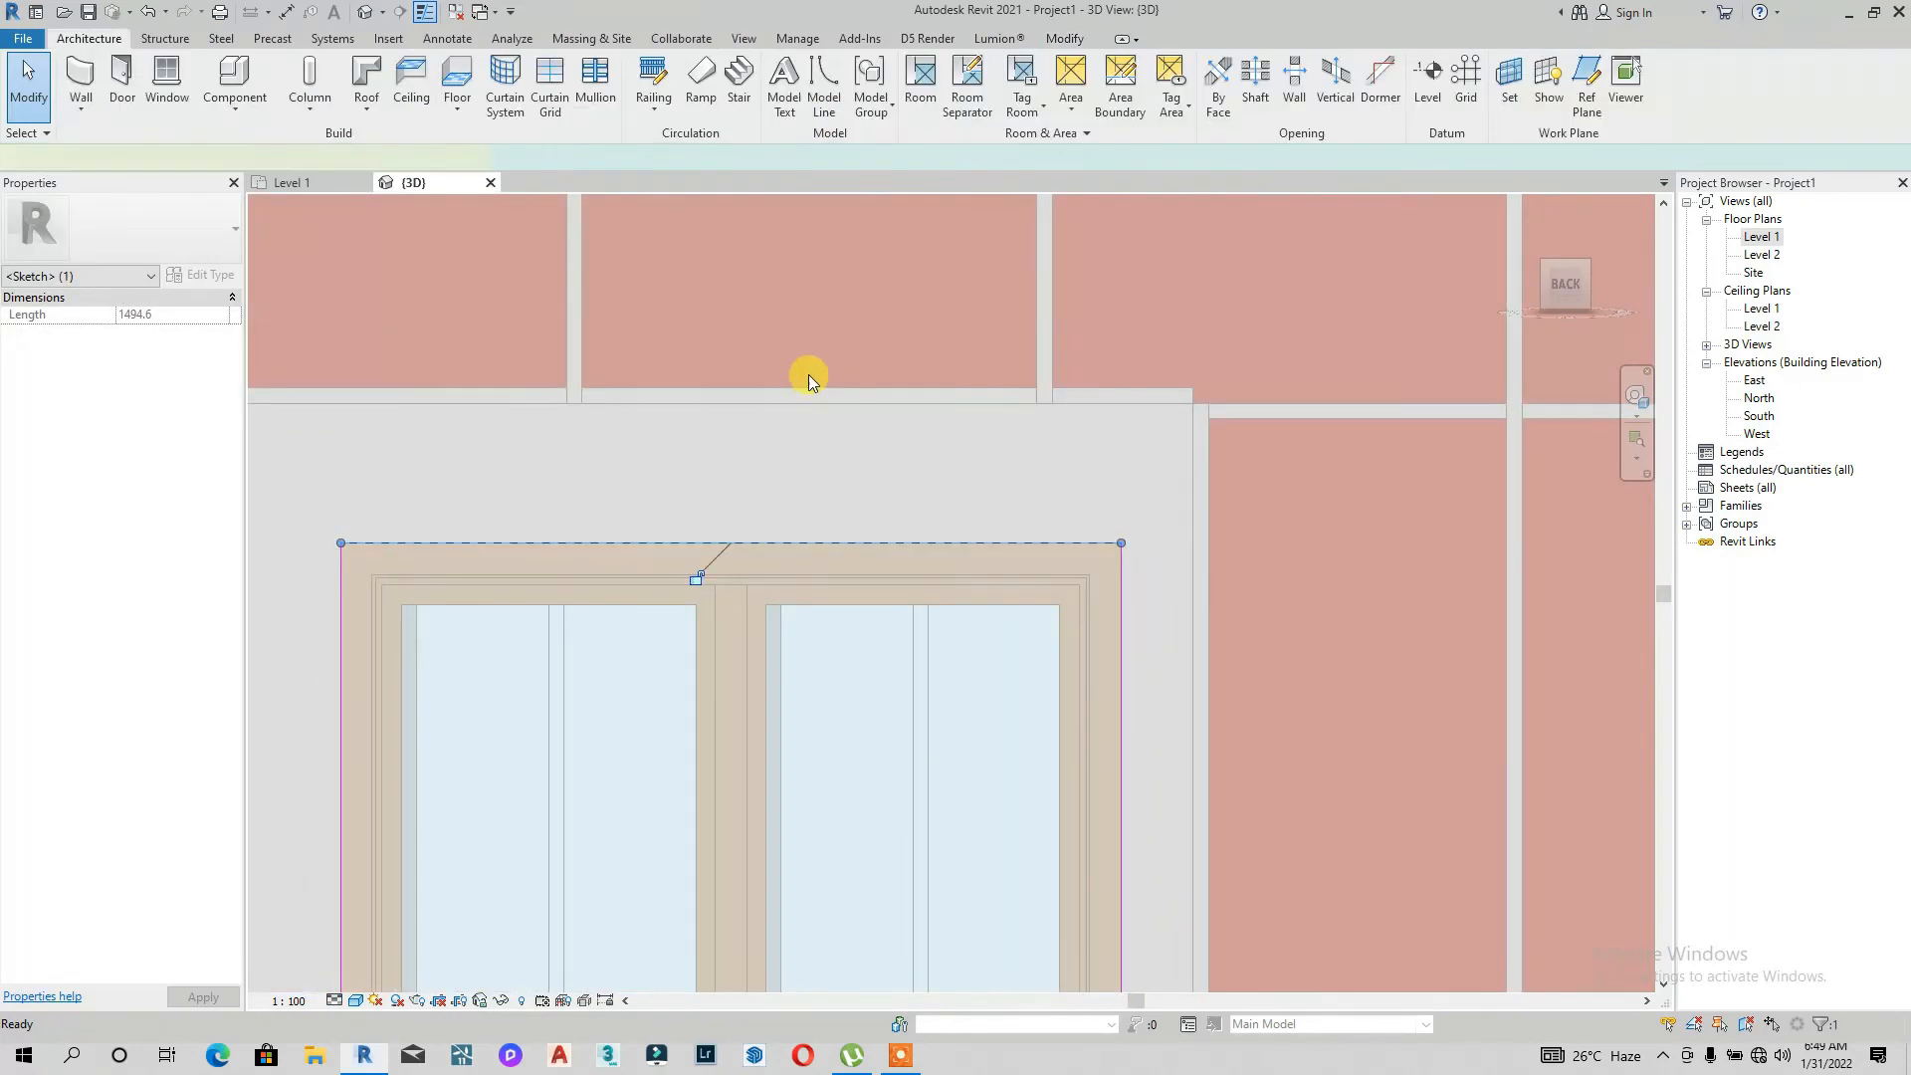
scroll(876, 359, "down", 4)
left_click(1564, 297)
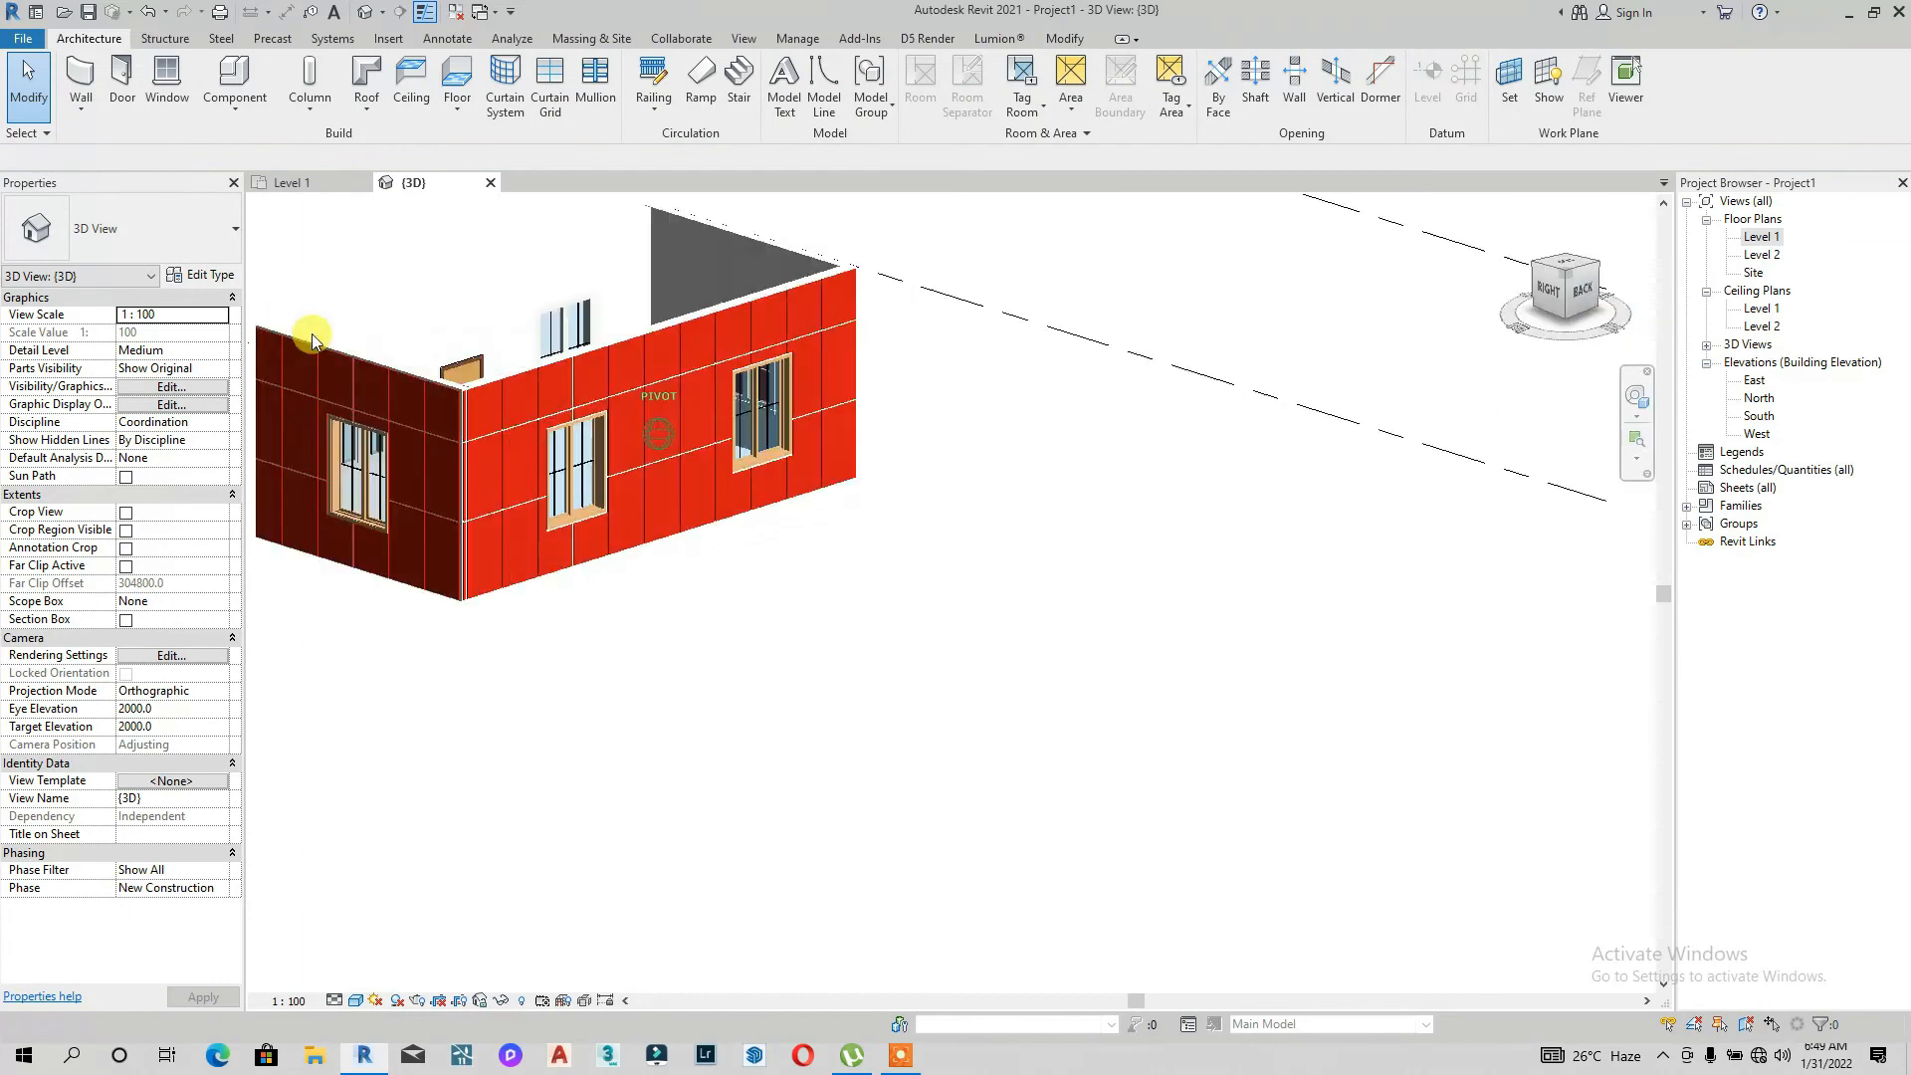
Step: Sketch a rectangle about 2100 x 2300 mm around the window in the left side wall's profile and finish editing
middle_click_drag(894, 388, 1338, 343, "shift")
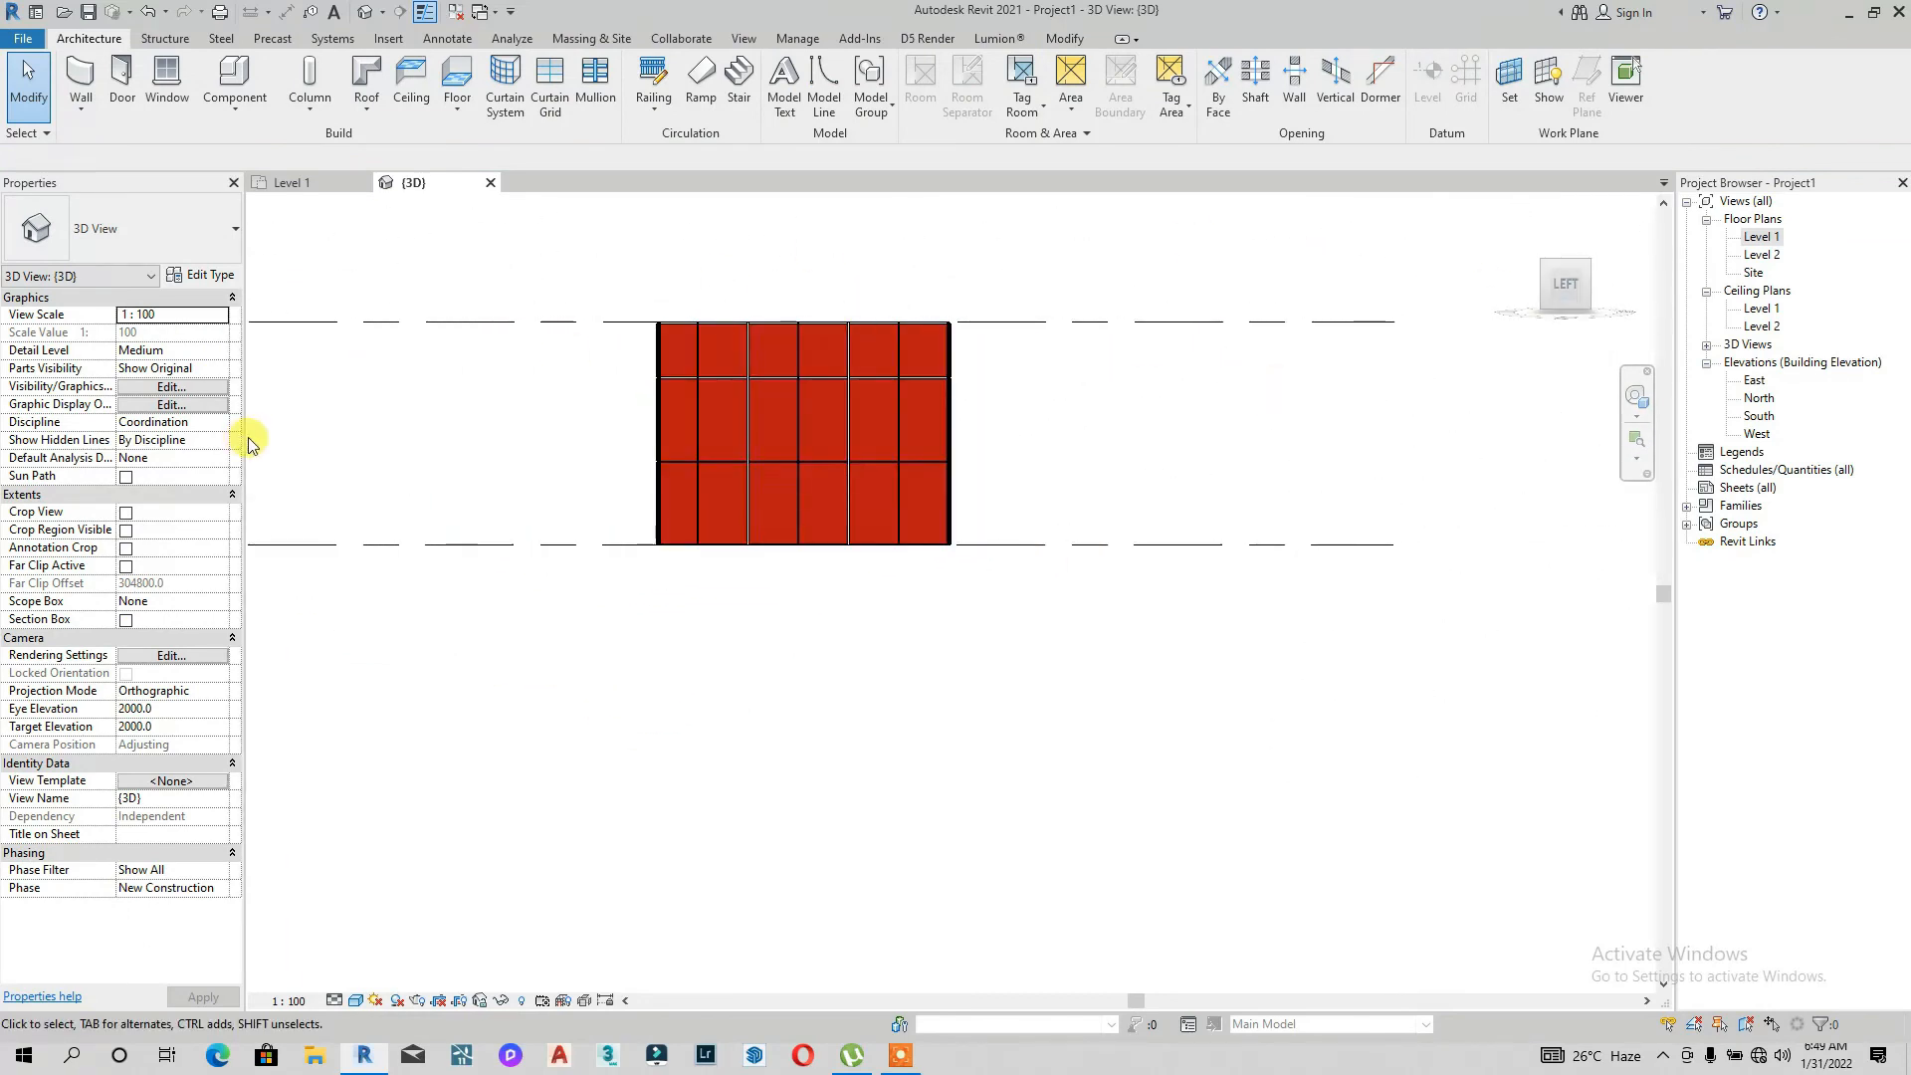
scroll(1052, 321, "up", 4)
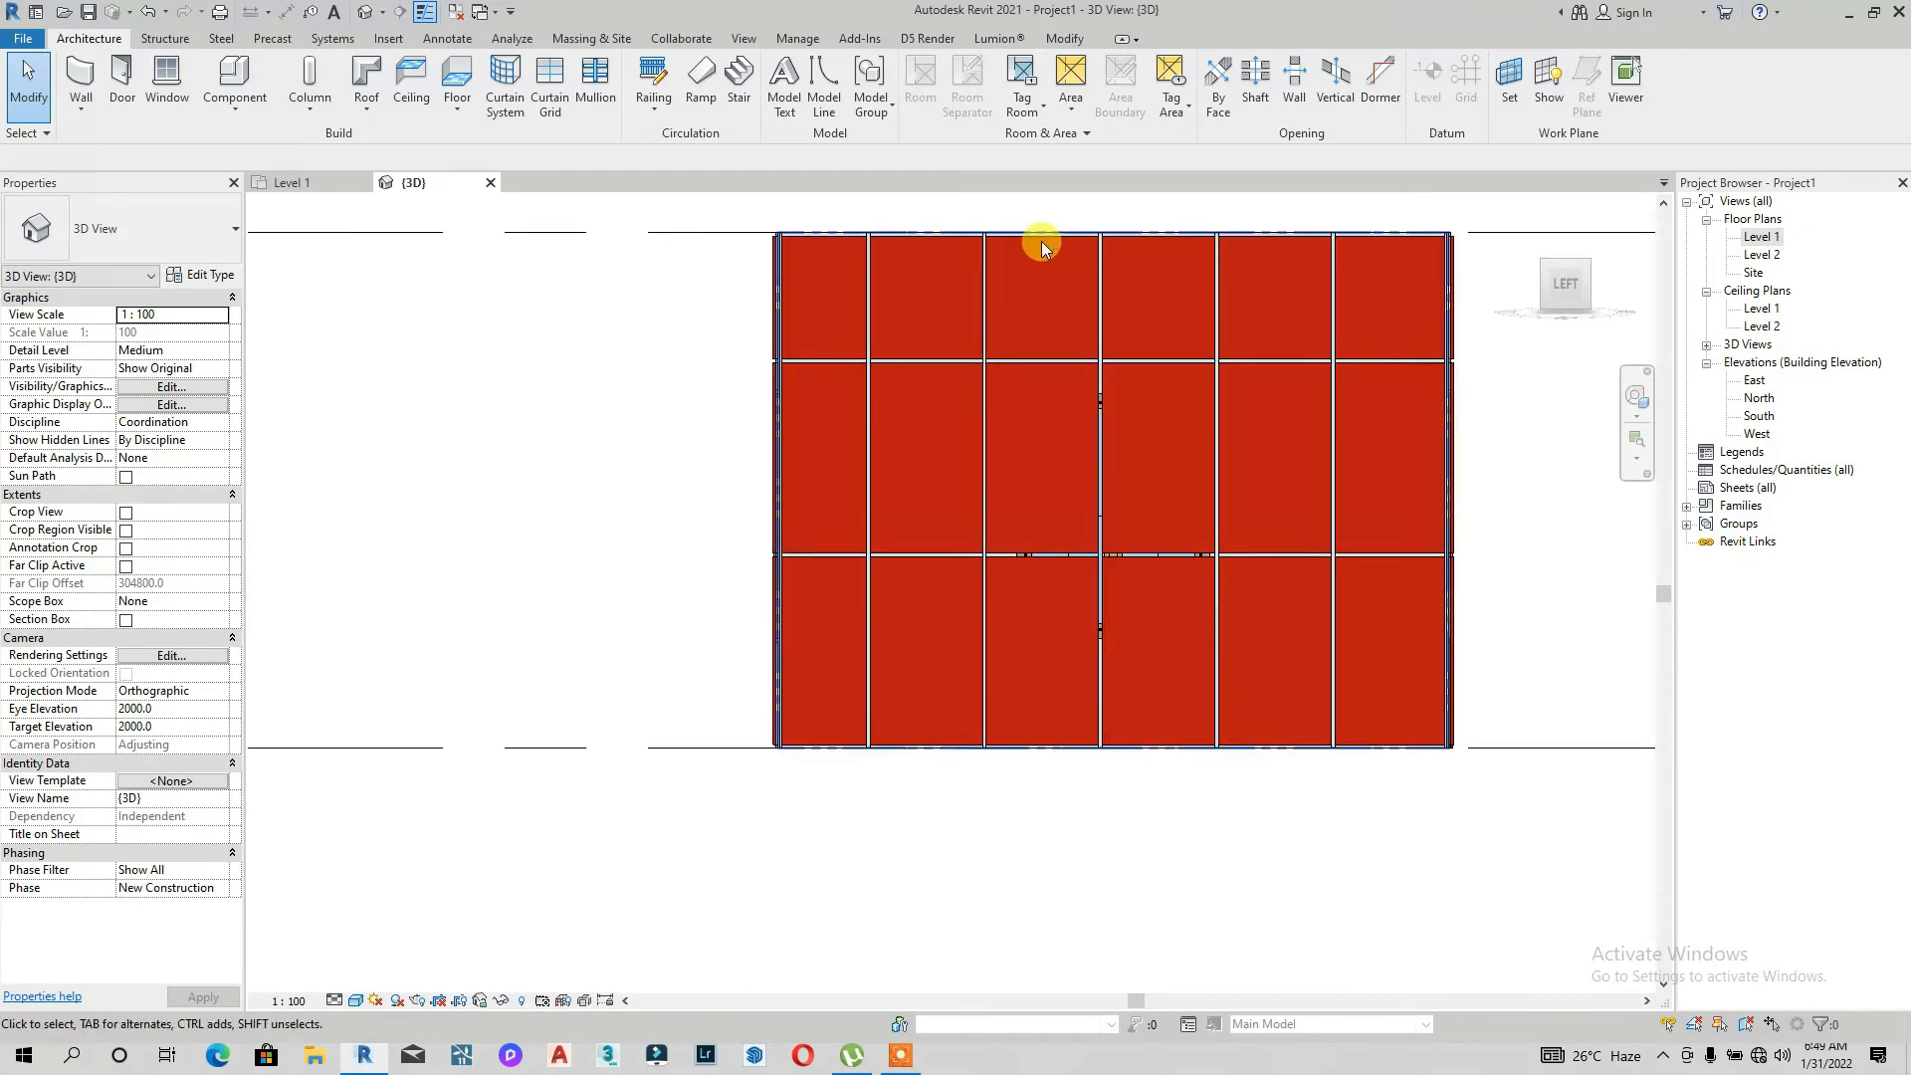
left_click(1041, 241)
left_click(803, 87)
left_click(860, 66)
left_click(983, 346)
left_click(1253, 643)
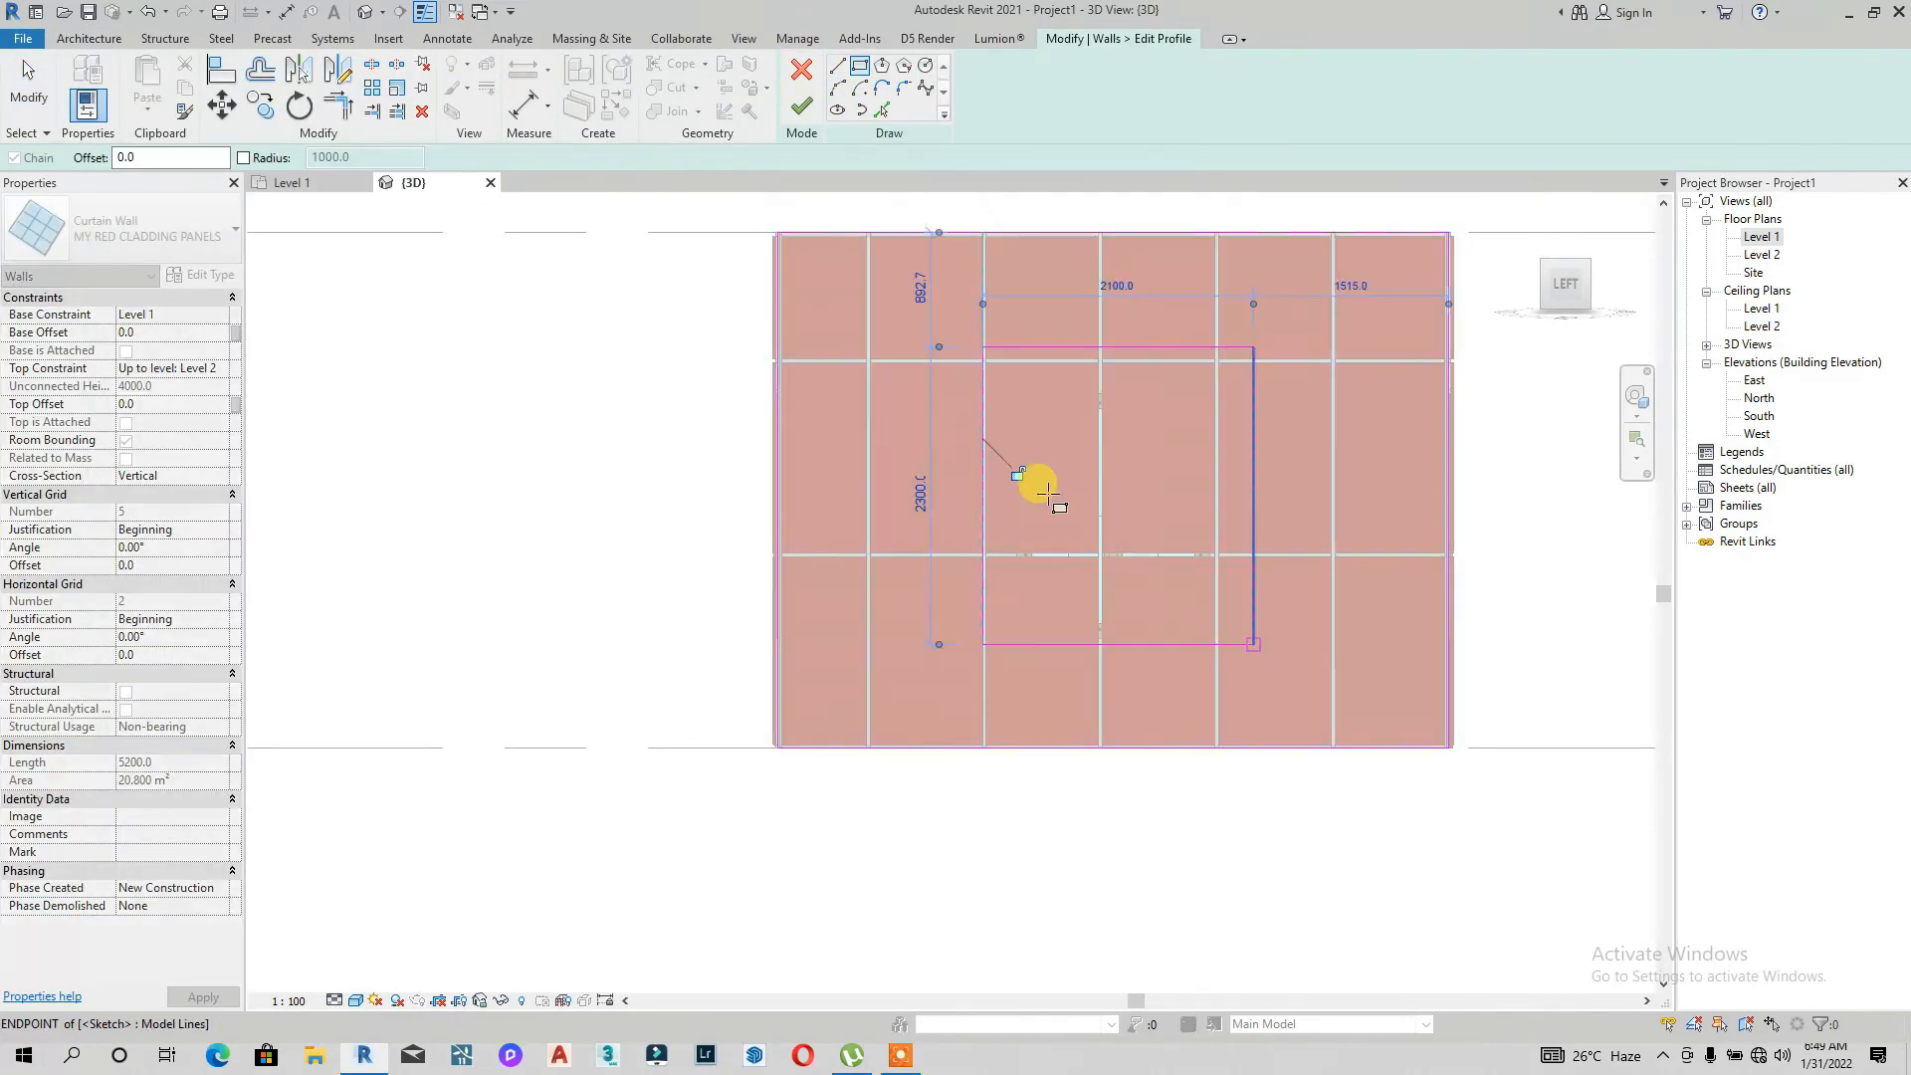
left_click(801, 105)
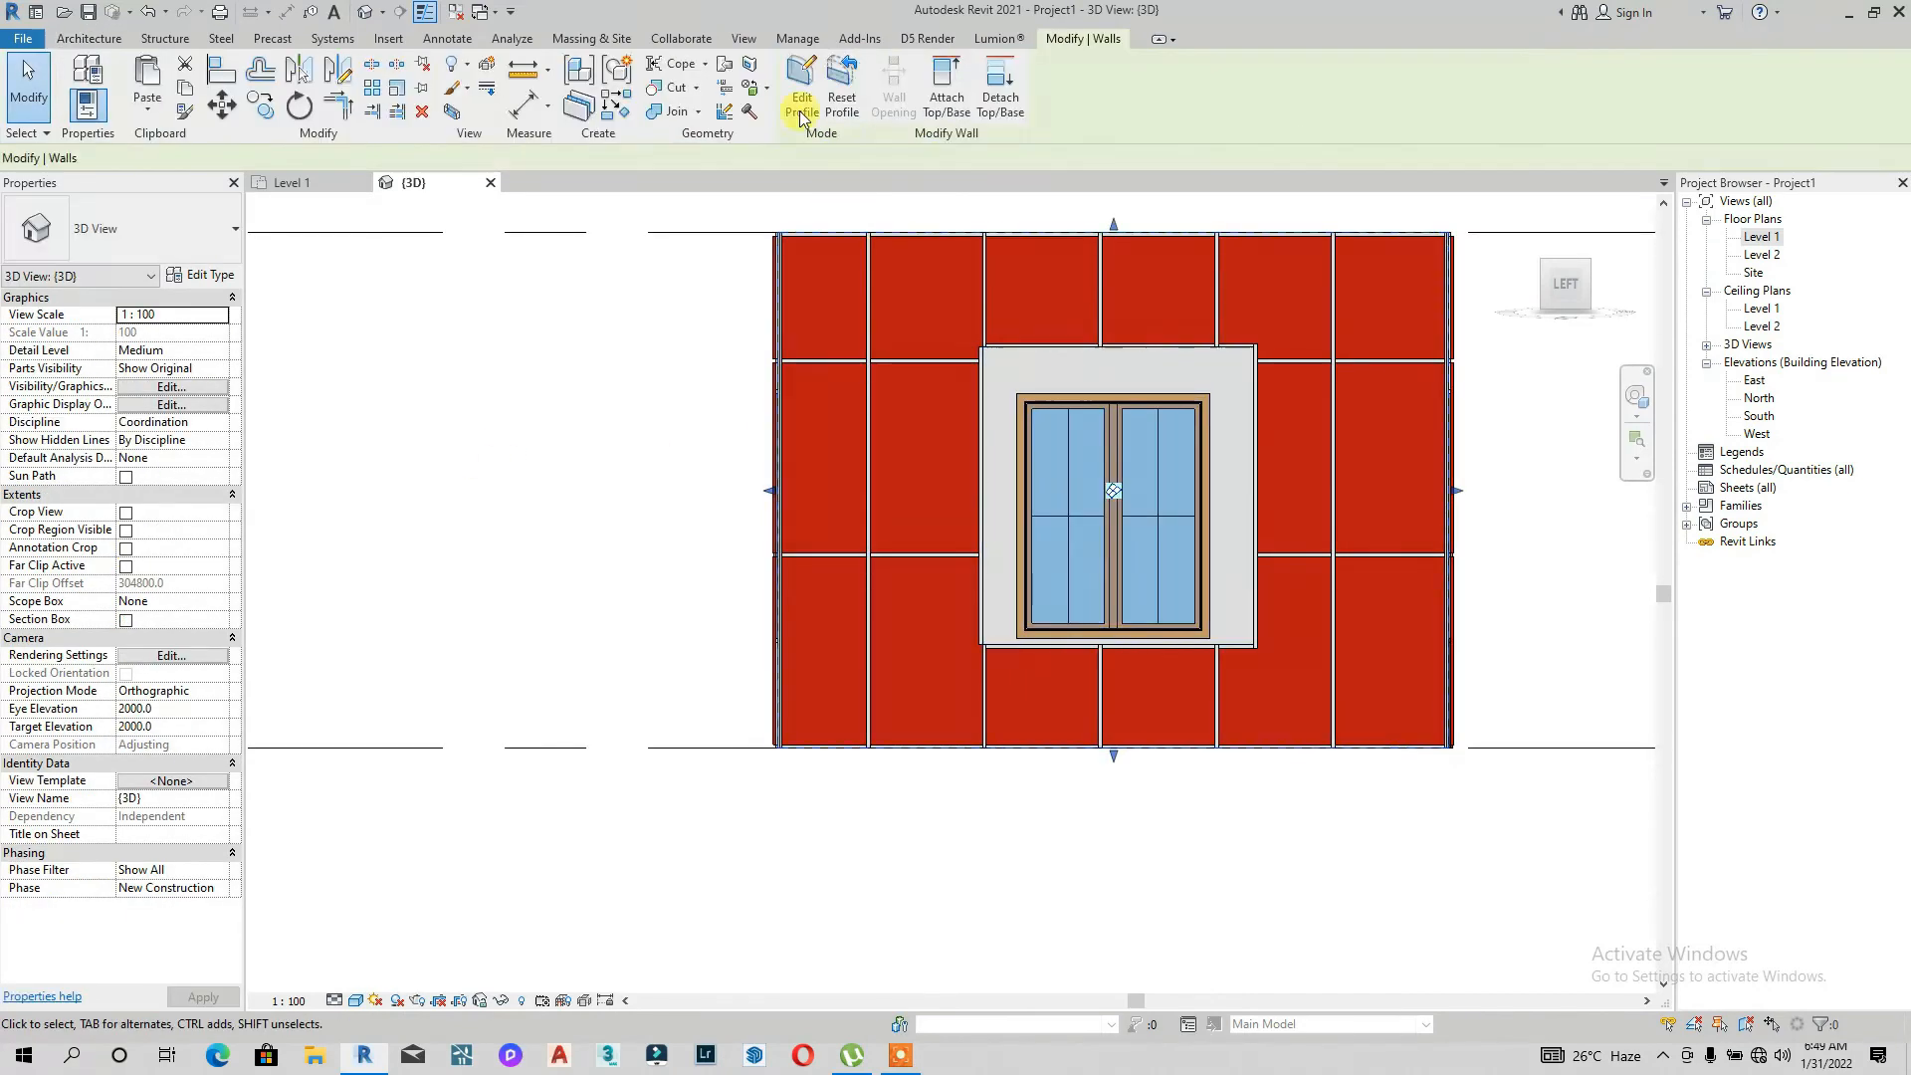
Step: Edit the wall's profile, fit its window opening lines to the window frame, and finish editing
left_click(801, 99)
scroll(1244, 532, "up", 3)
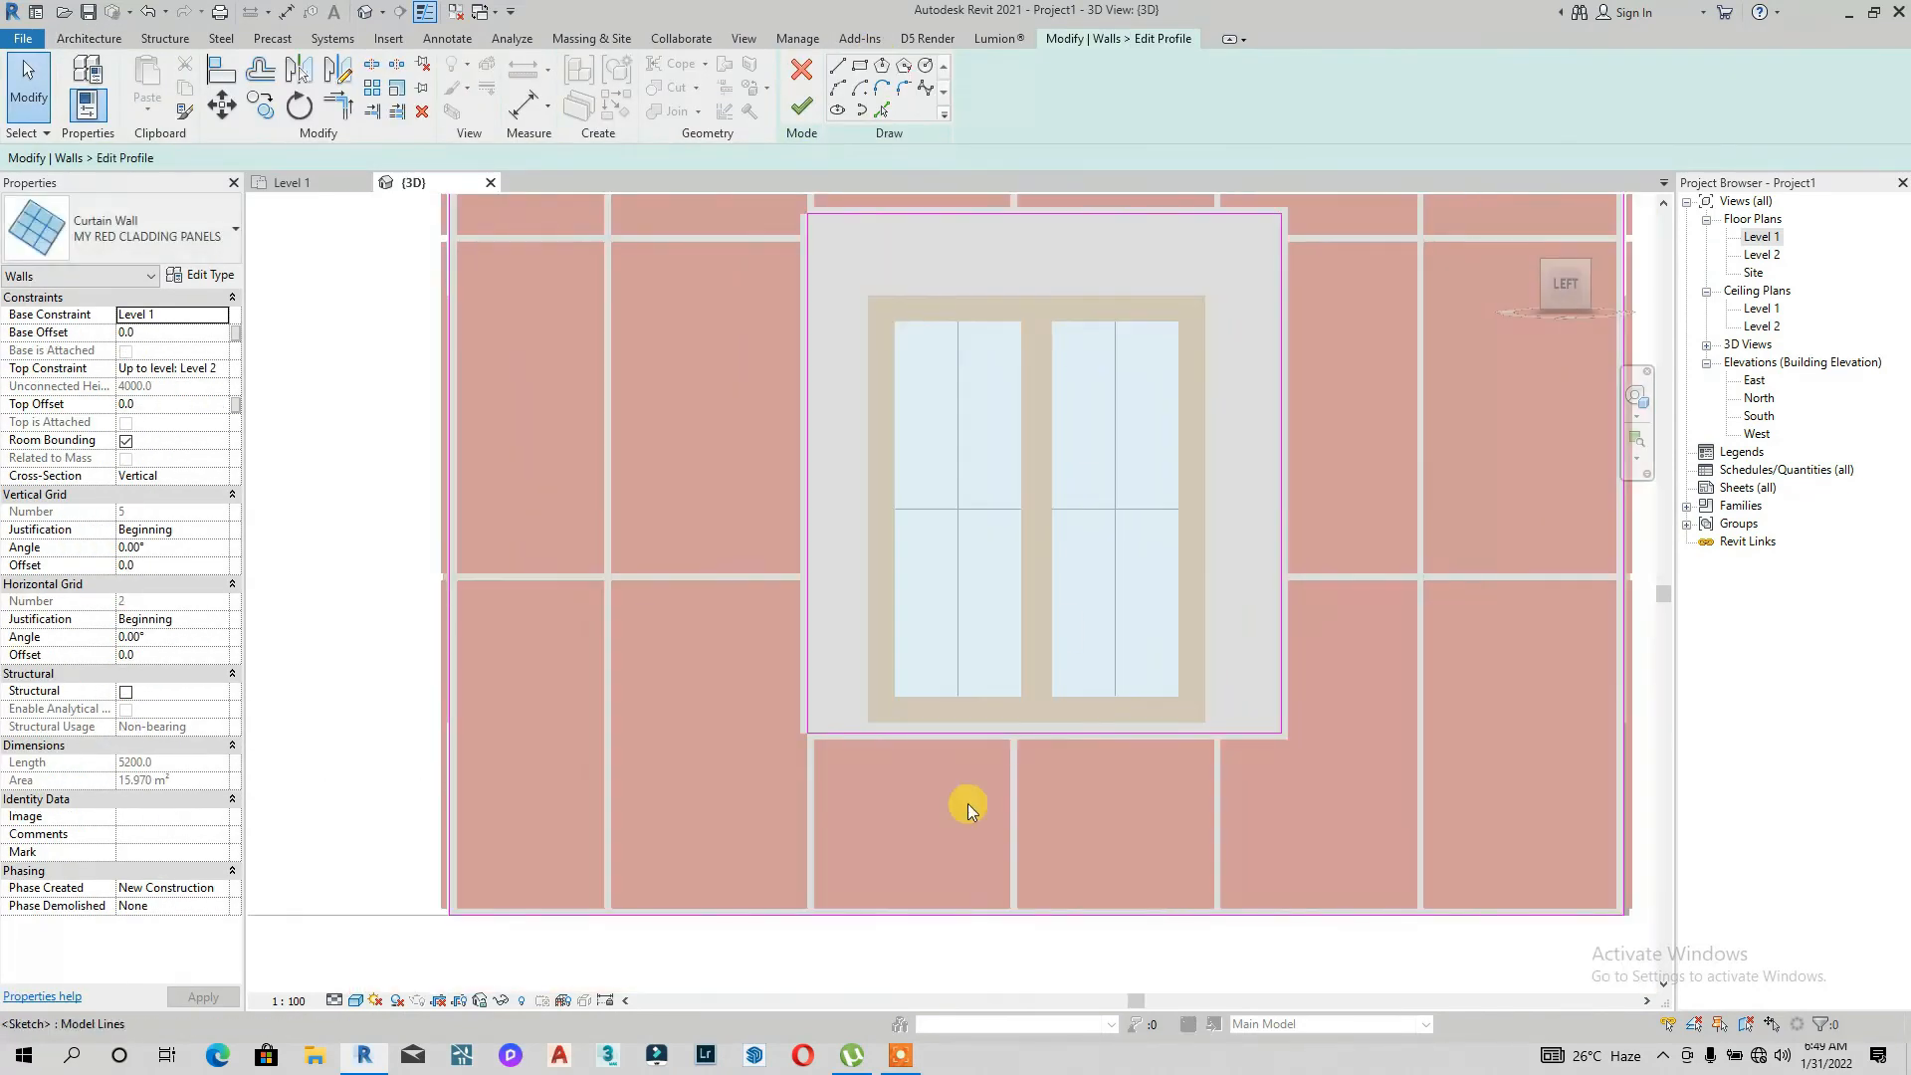
scroll(1000, 706, "up", 4)
left_click(996, 673)
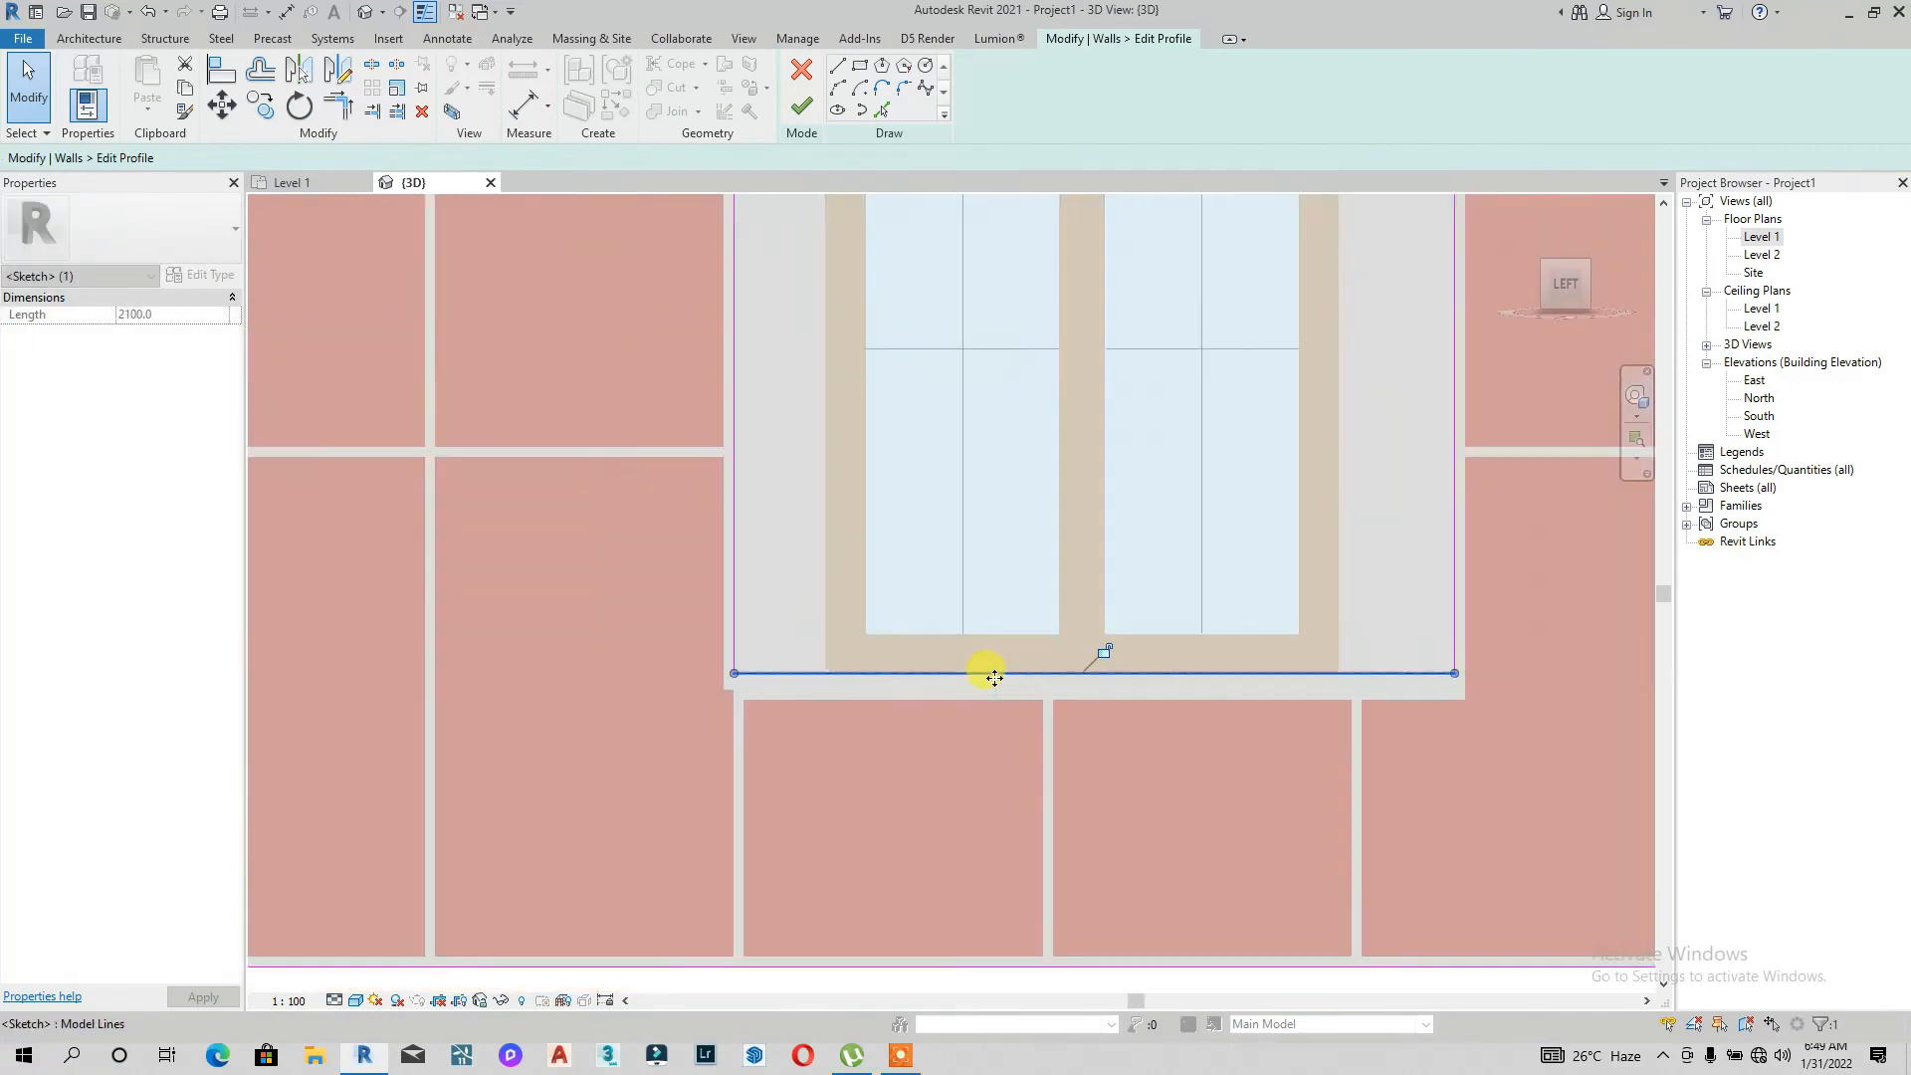
scroll(849, 461, "down", 5)
left_click(897, 461)
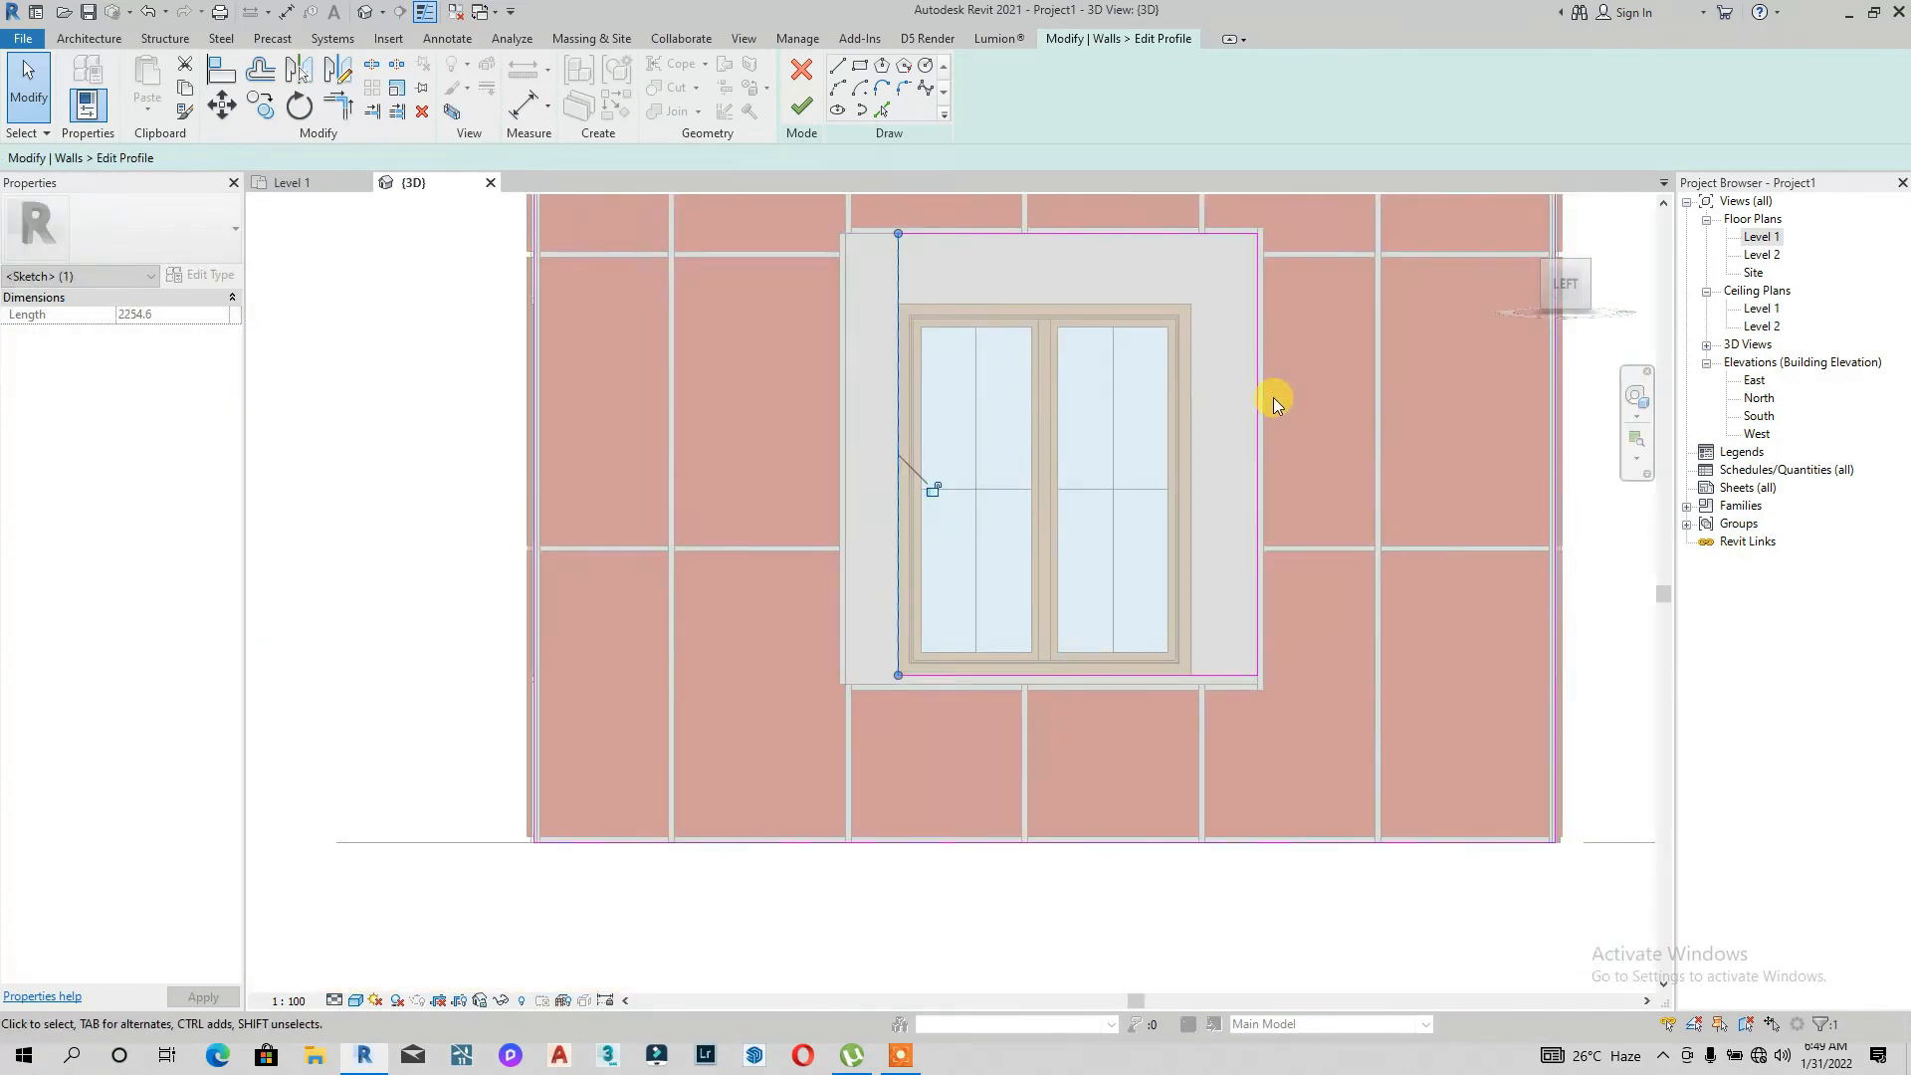
left_click_drag(1252, 405, 1192, 408)
left_click_drag(1030, 234, 1035, 304)
scroll(929, 447, "down", 5)
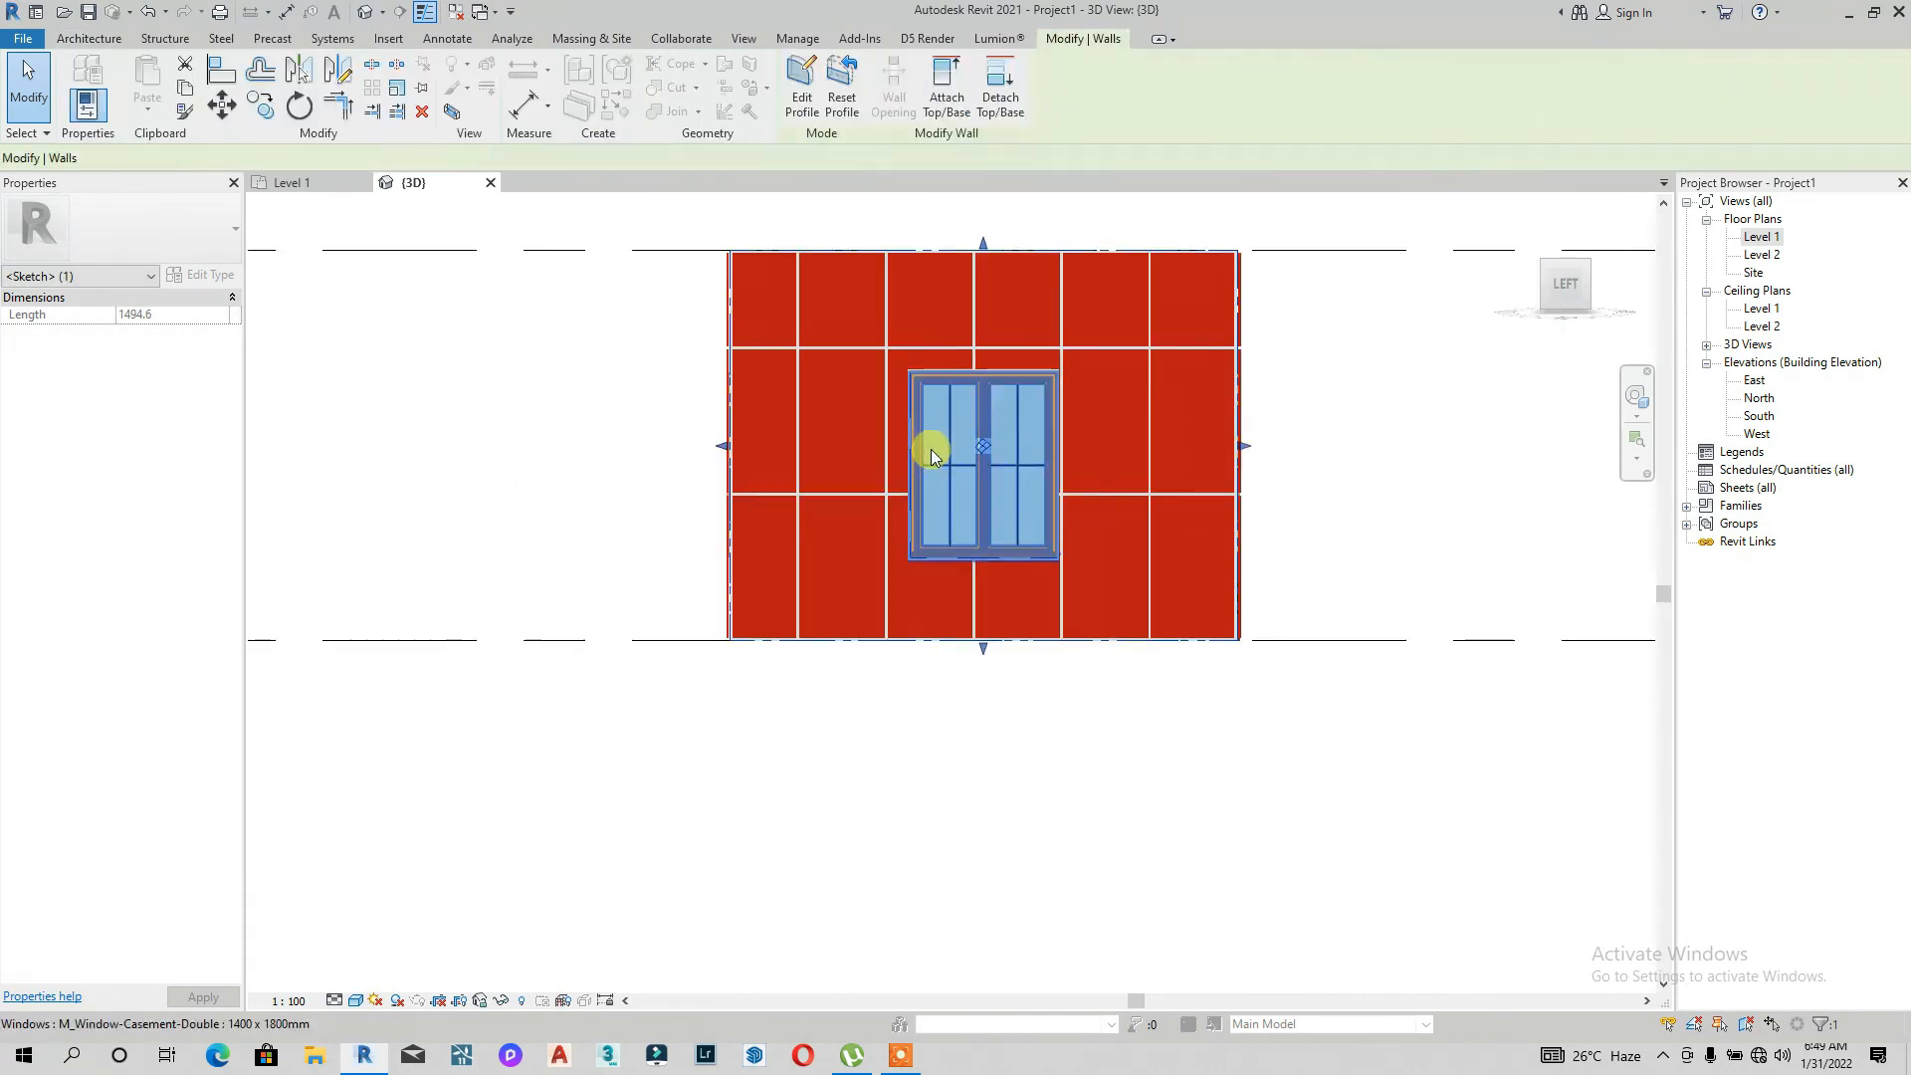
Step: Open the Level 1 plan and place a camera outside the house's lower-left corner aimed toward its interior
left_click(1366, 458)
left_click_drag(1566, 280, 925, 388)
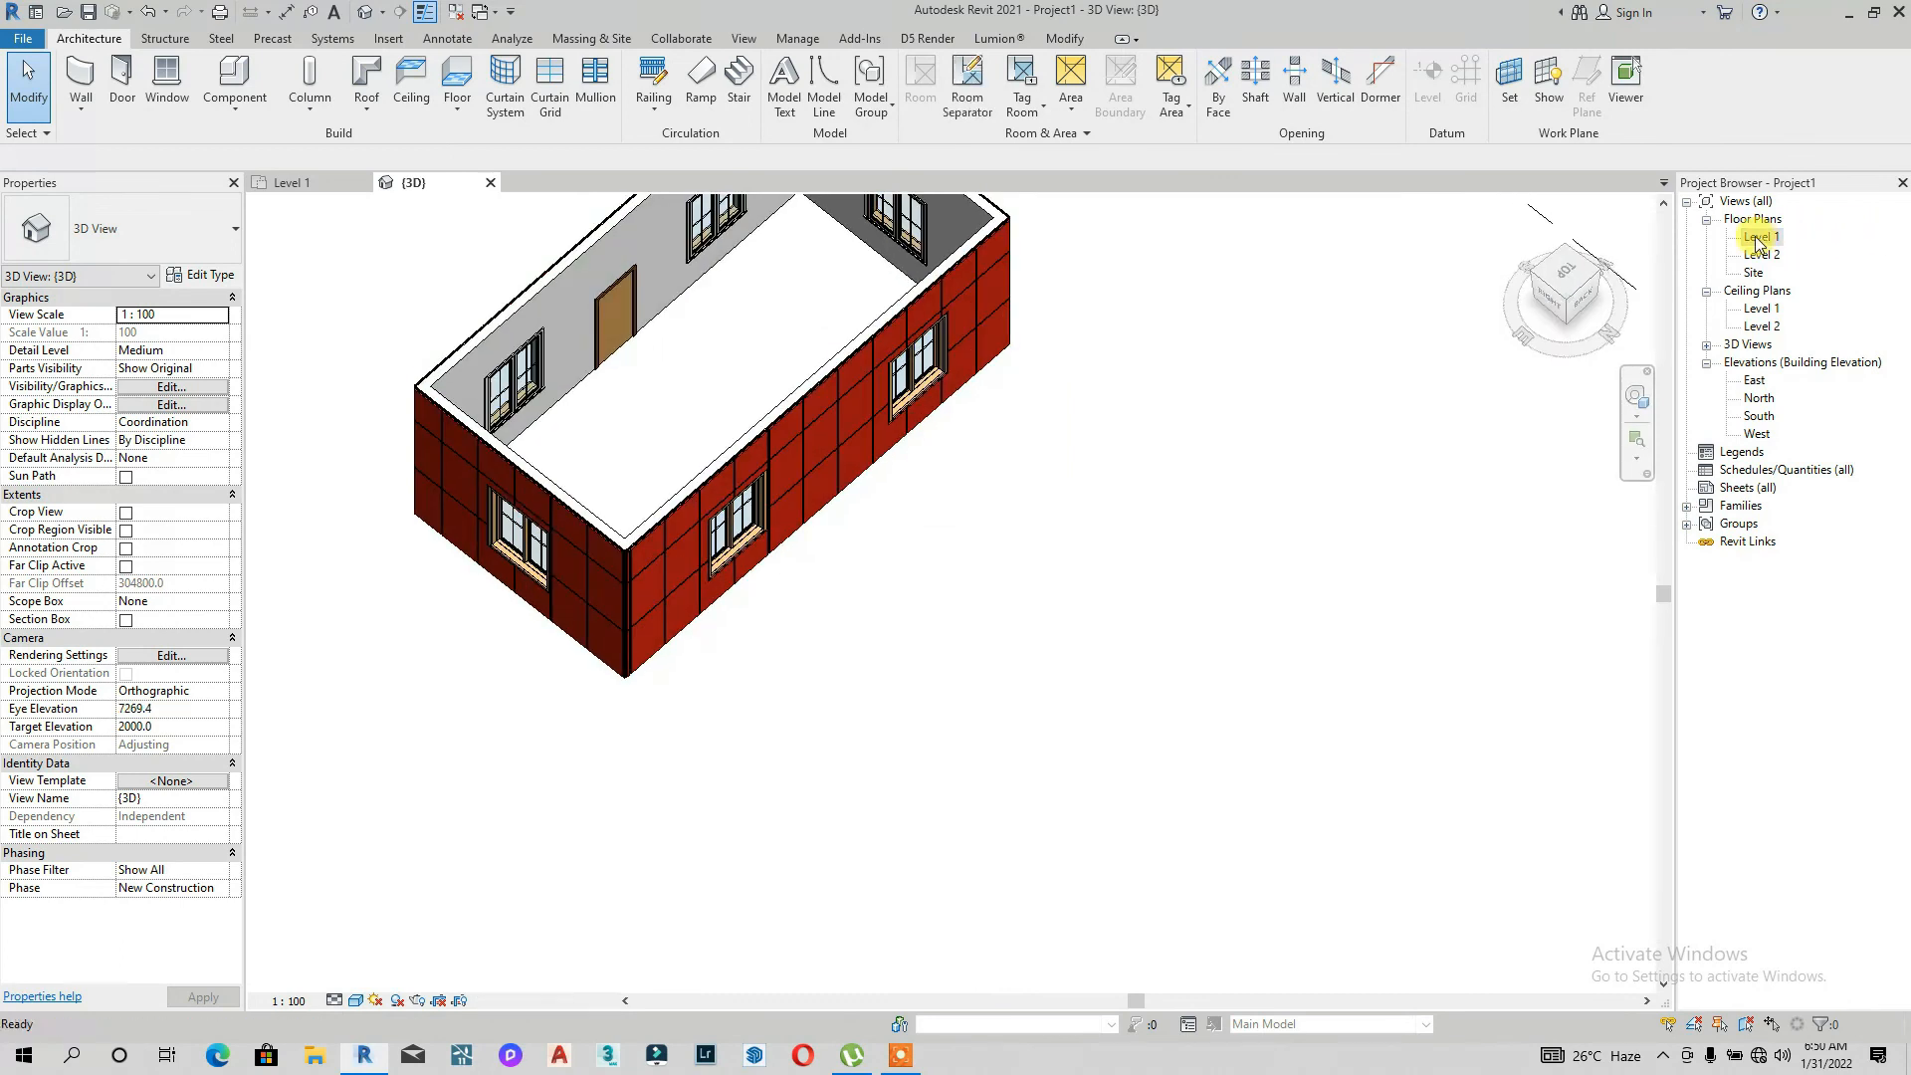
double_click(1758, 238)
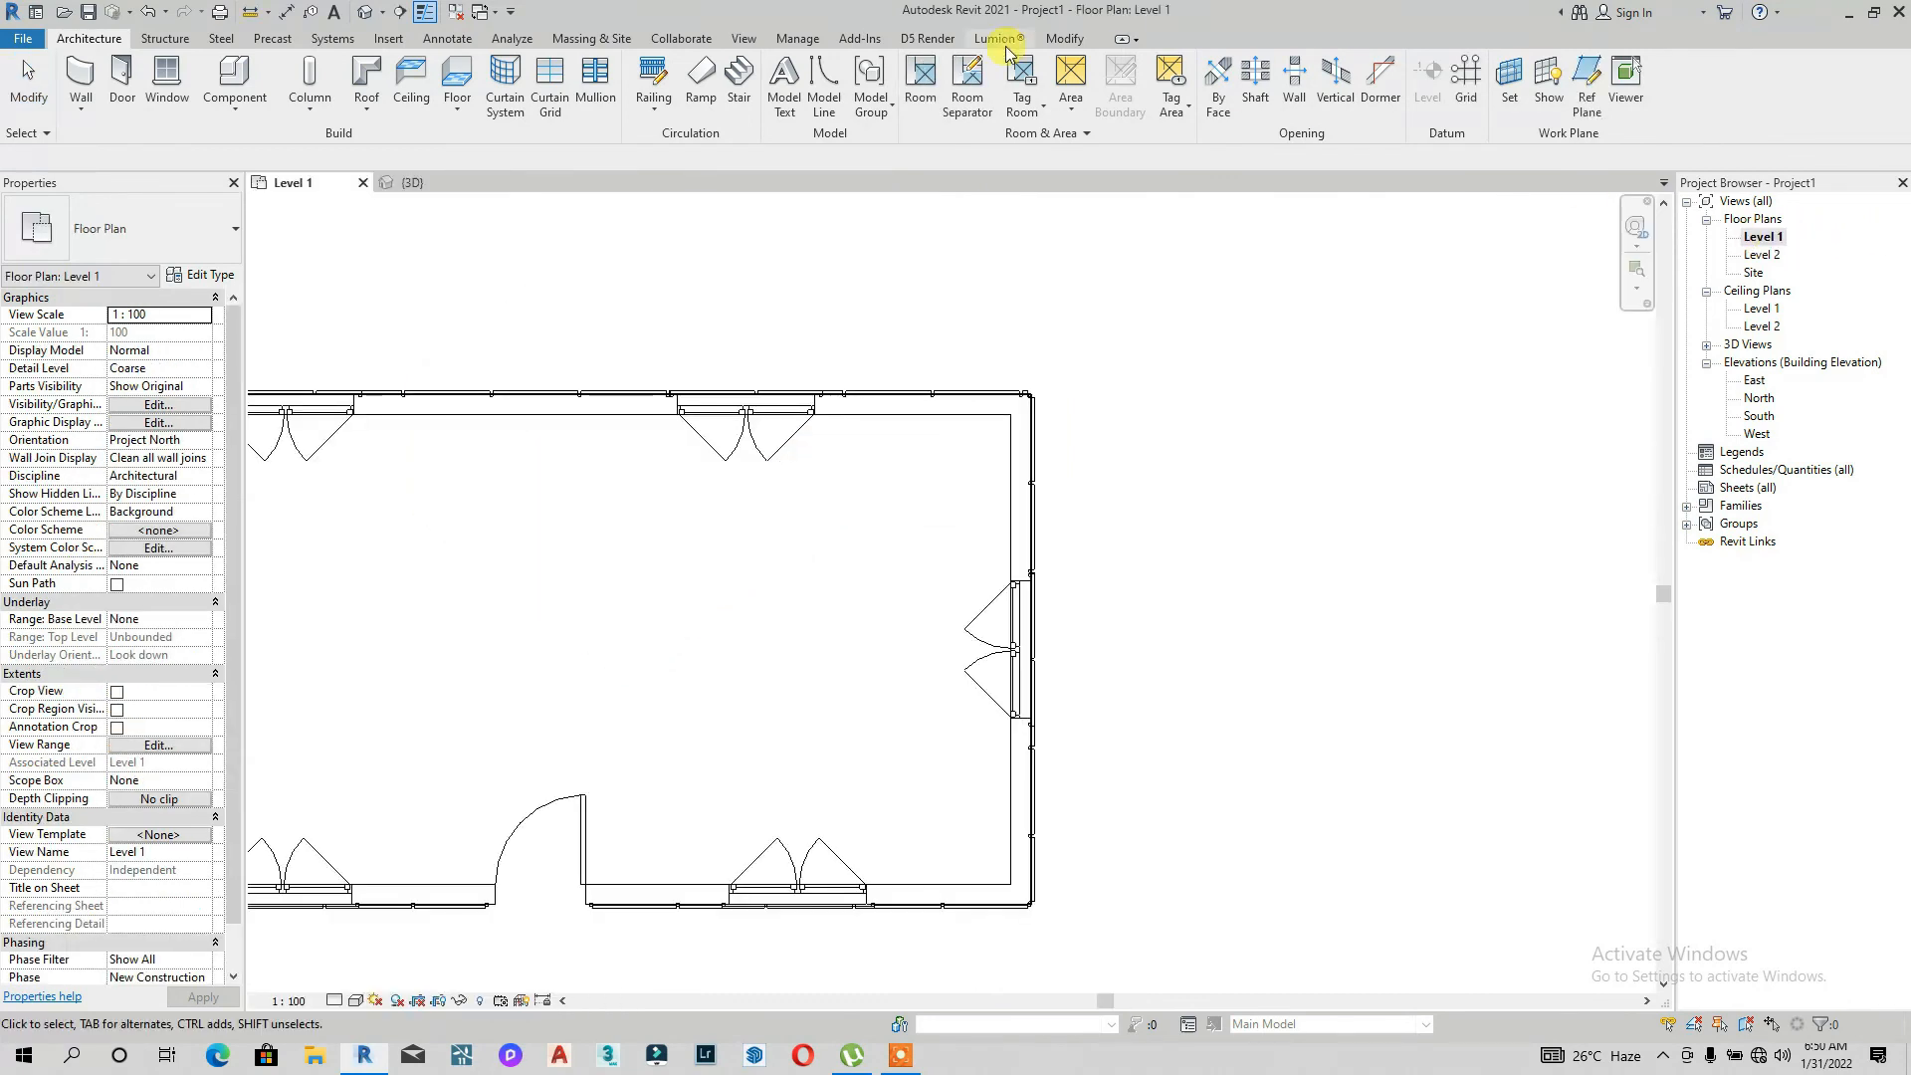
left_click(742, 40)
left_click(858, 40)
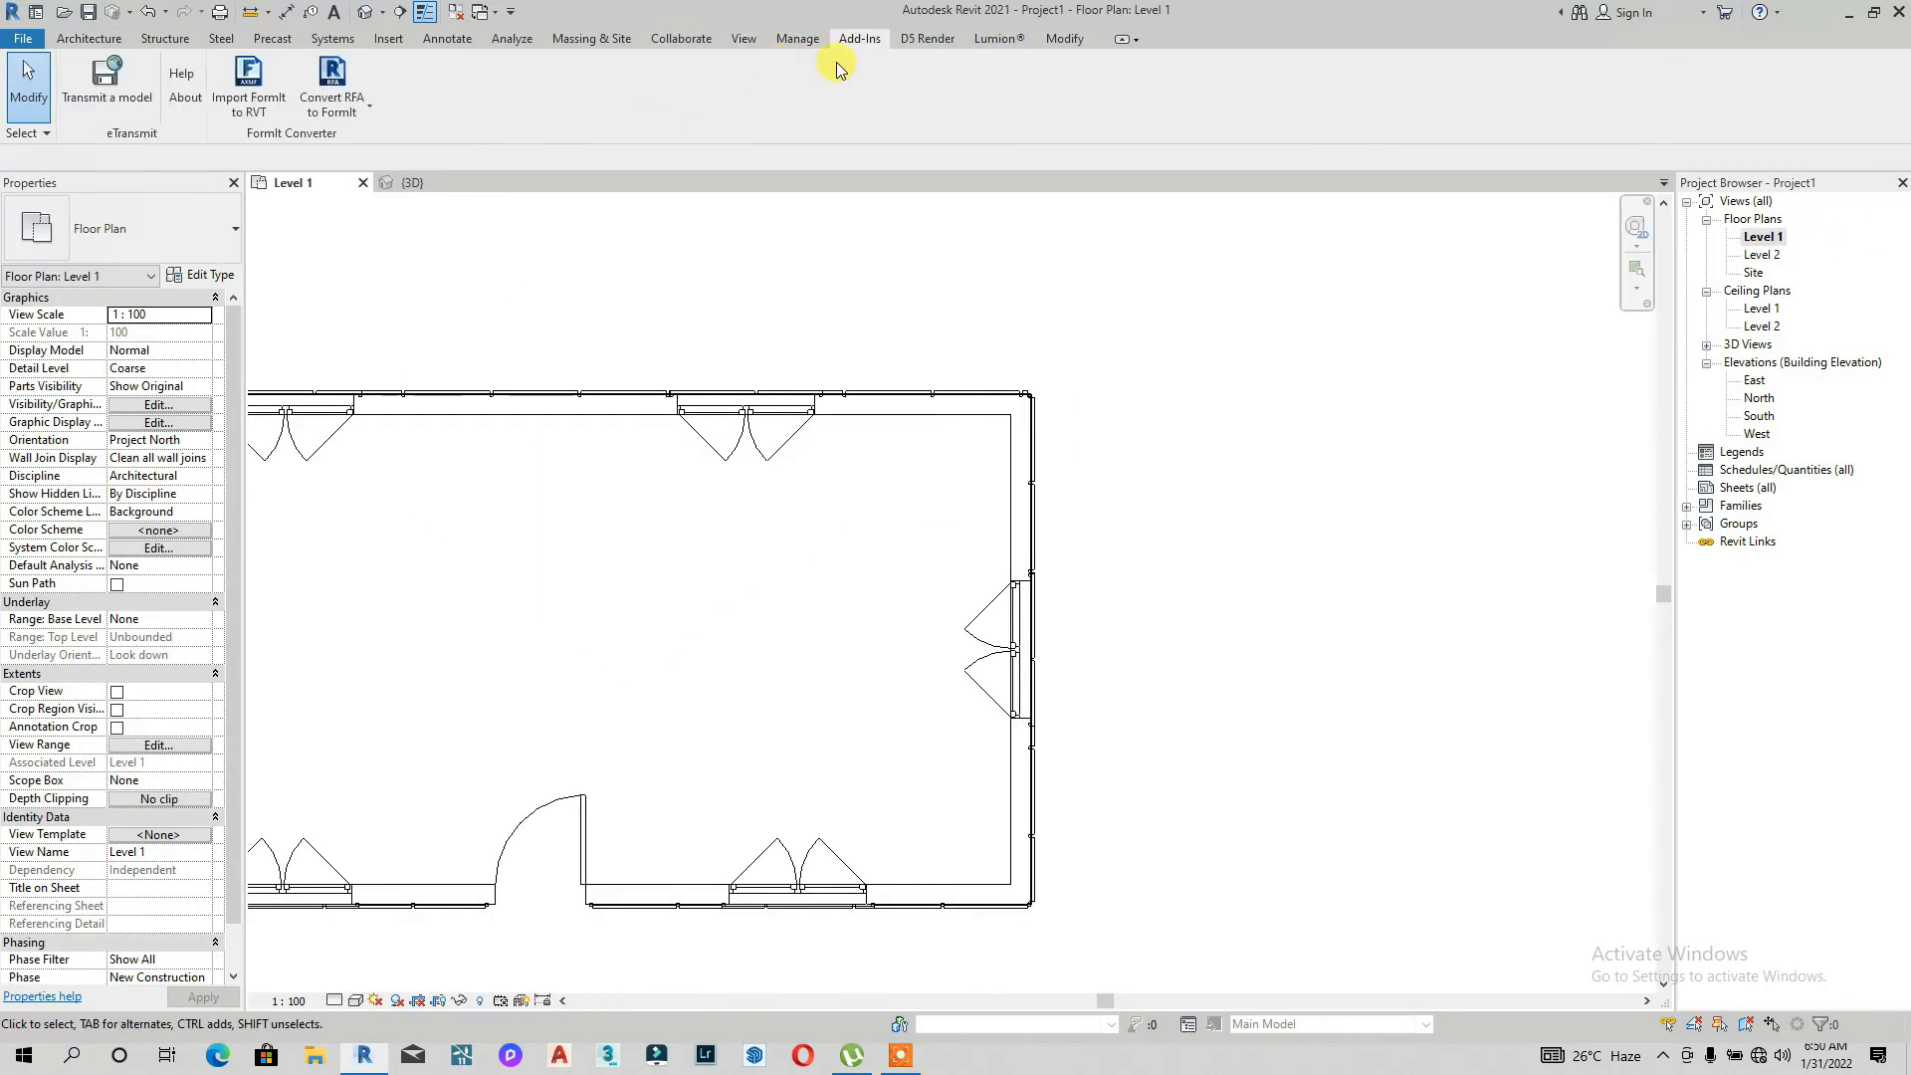
left_click(761, 45)
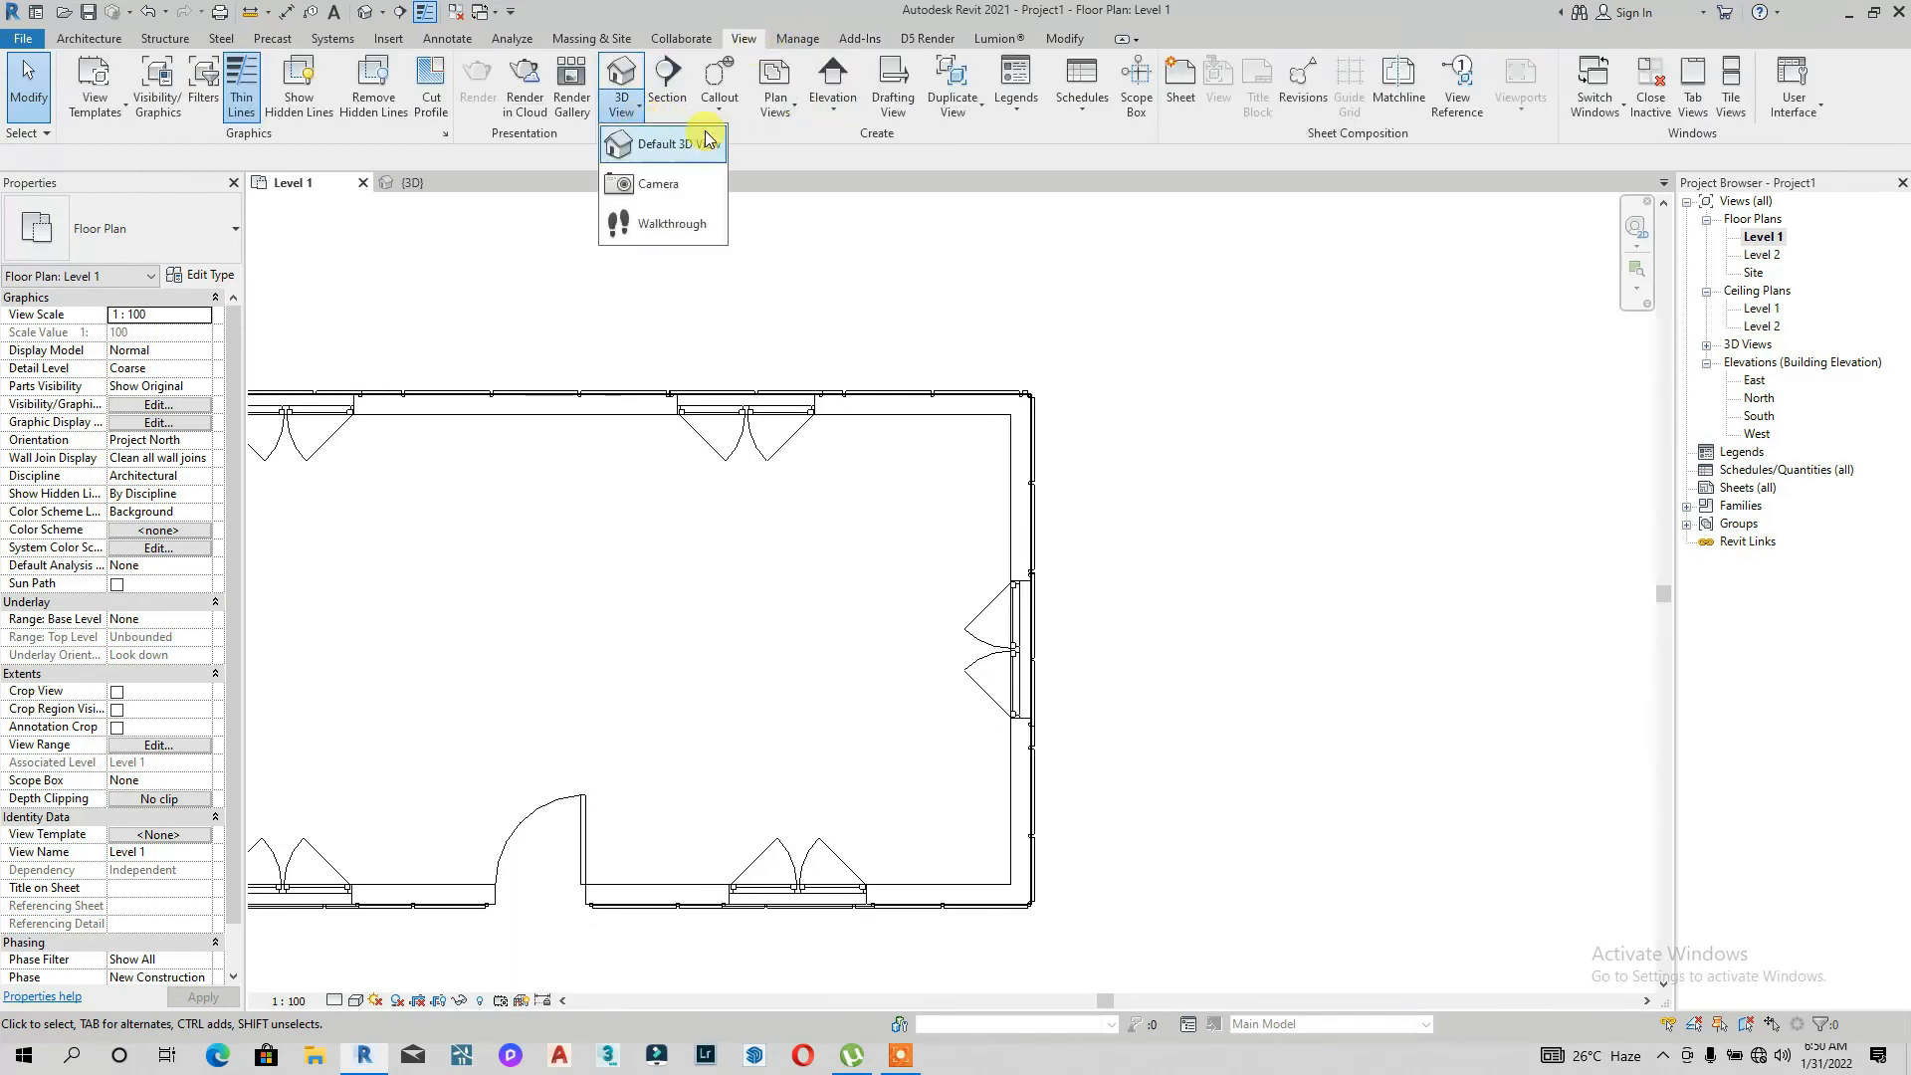
left_click(647, 185)
scroll(751, 537, "down", 3)
left_click(457, 616)
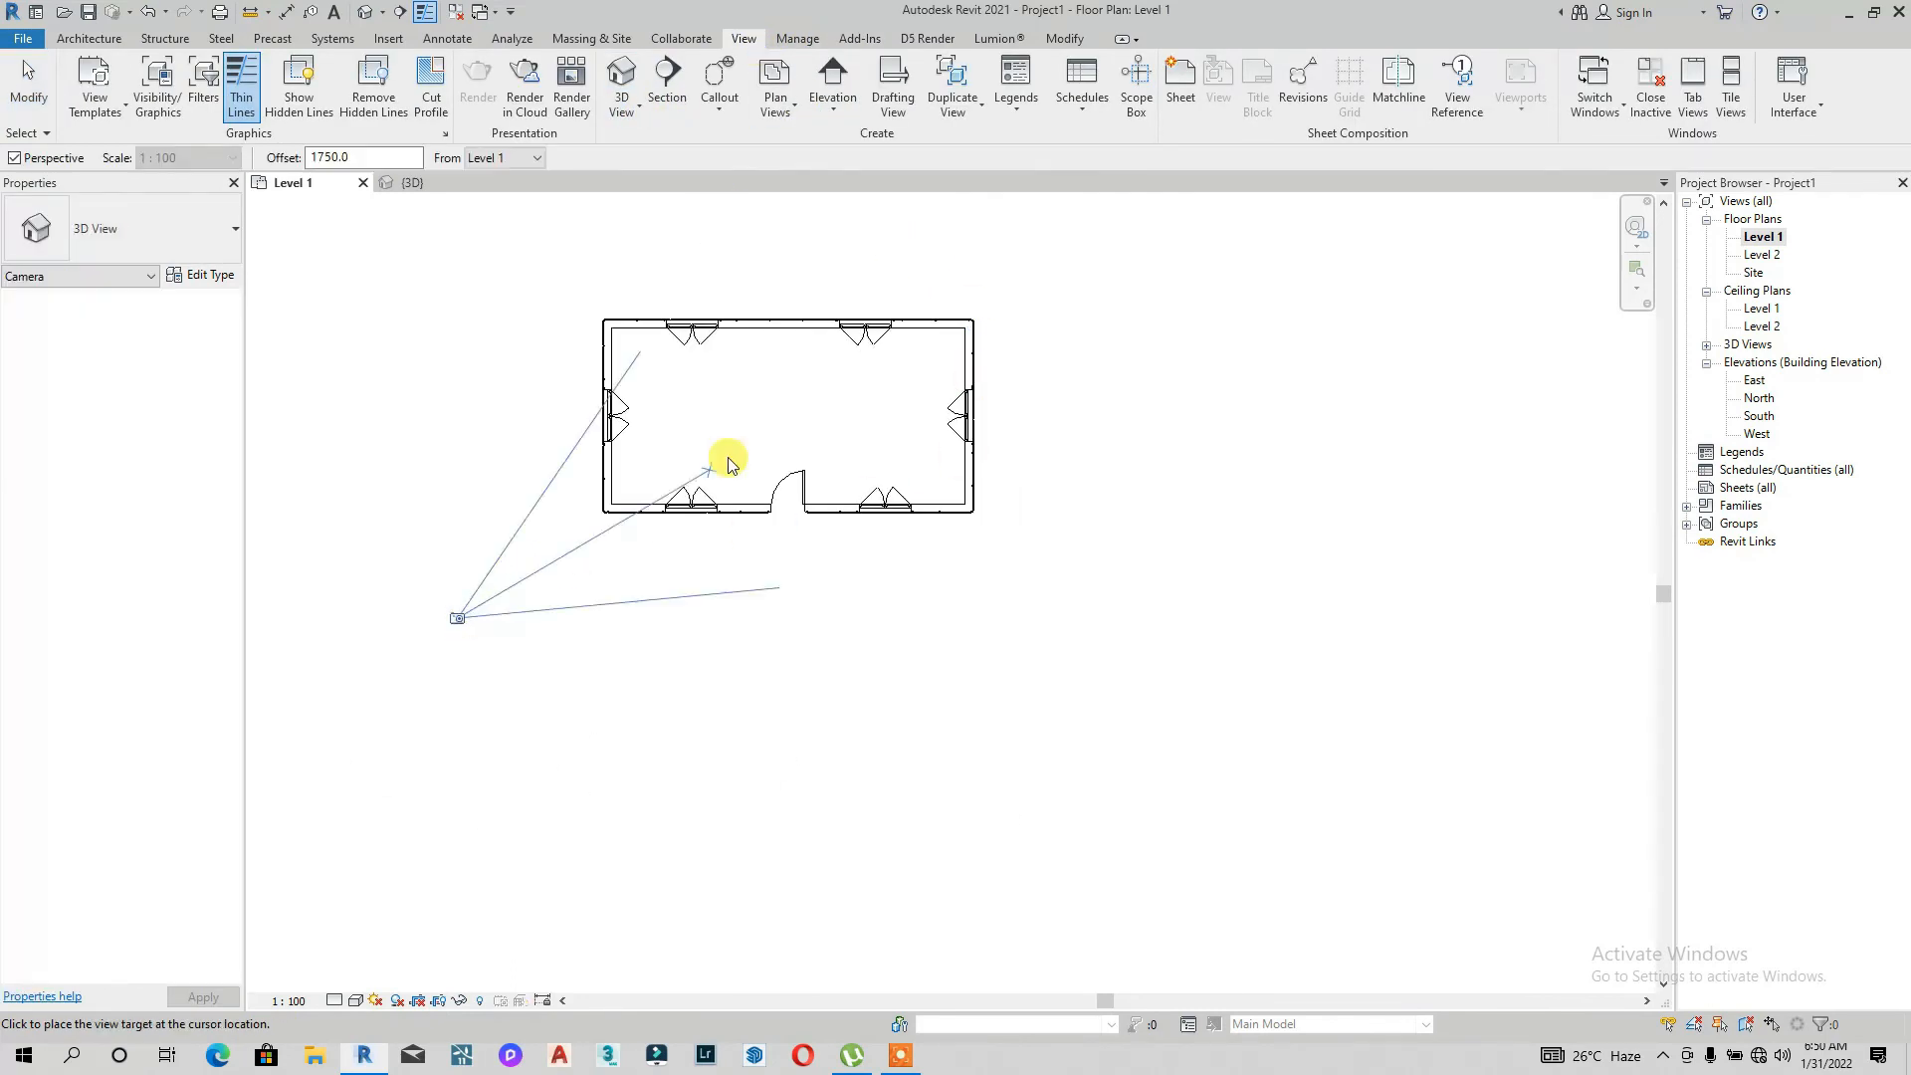
left_click(860, 361)
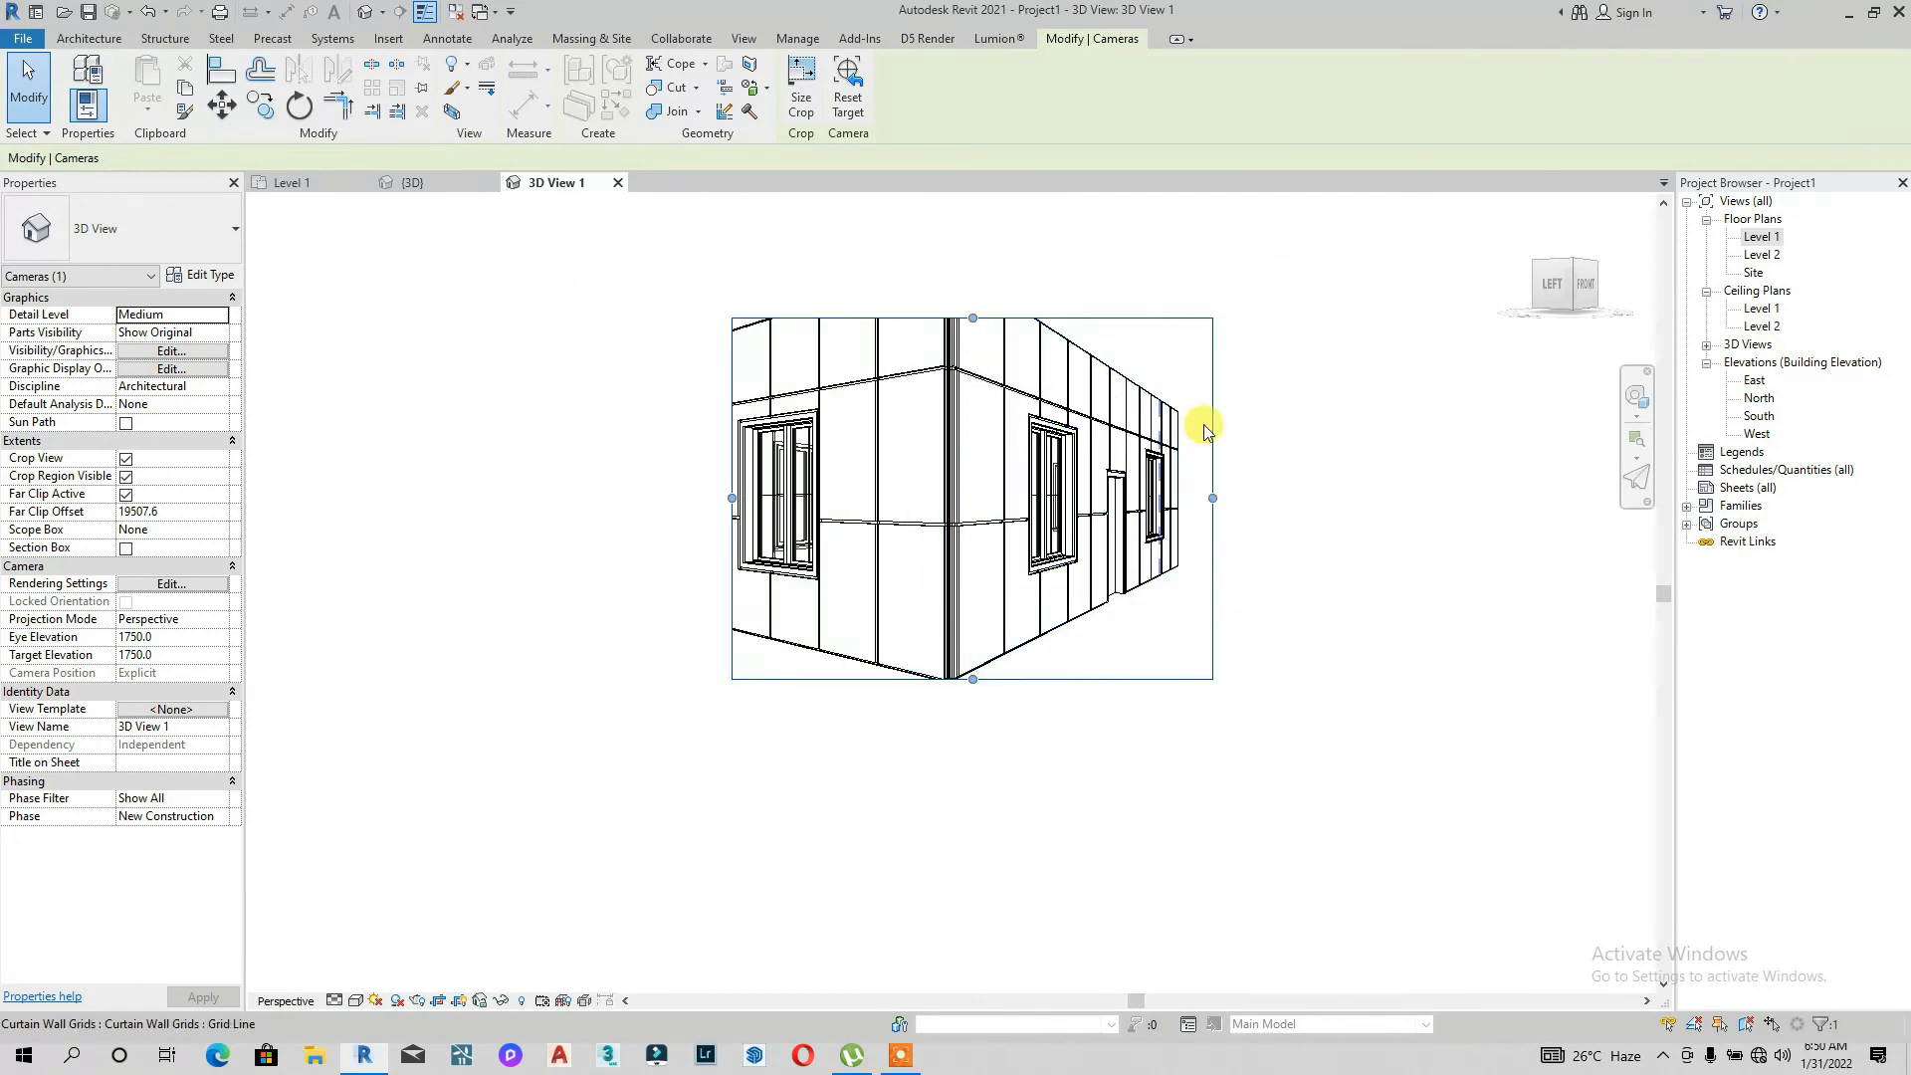
Step: Enlarge the camera view's crop region sideways and upward to frame the whole house
left_click_drag(1220, 497, 1379, 494)
left_click_drag(732, 497, 586, 493)
left_click_drag(983, 317, 984, 223)
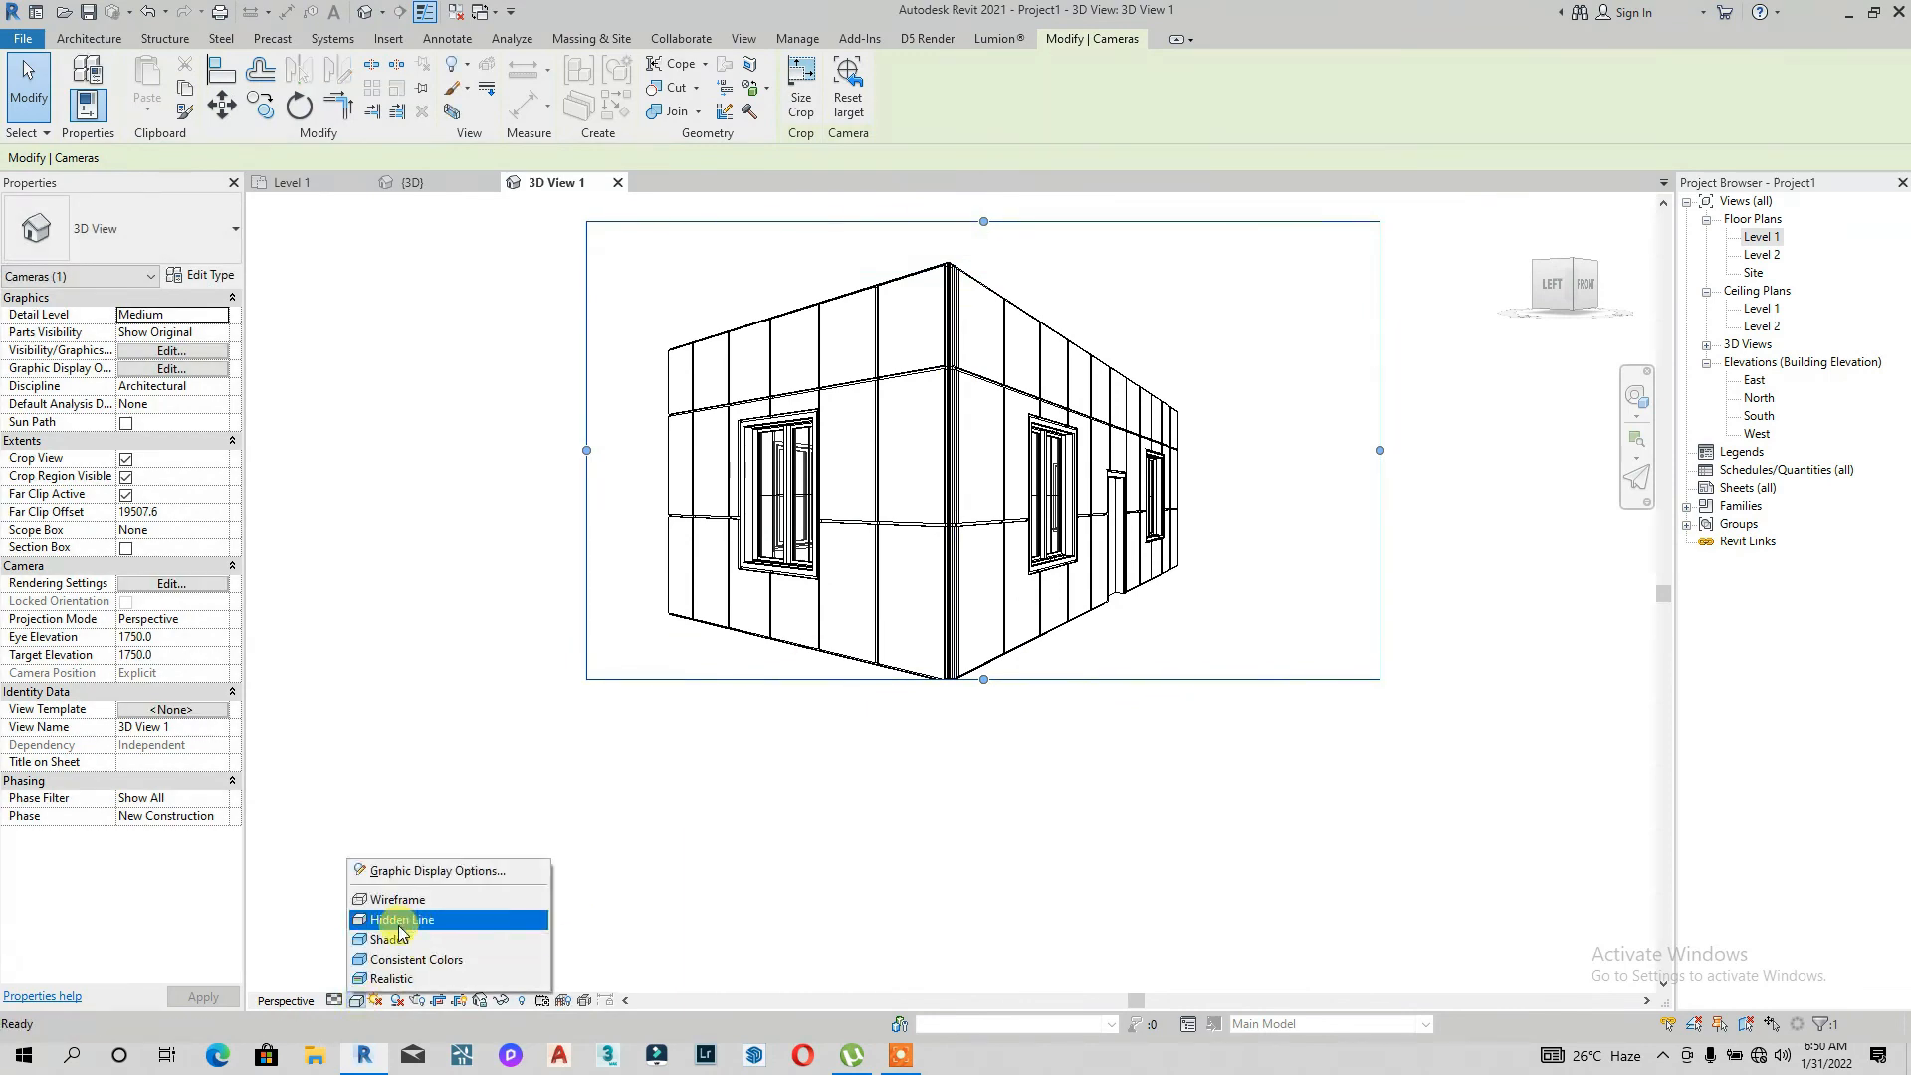
Step: Set the camera view's visual style to Realistic
left_click(388, 941)
left_click(355, 1000)
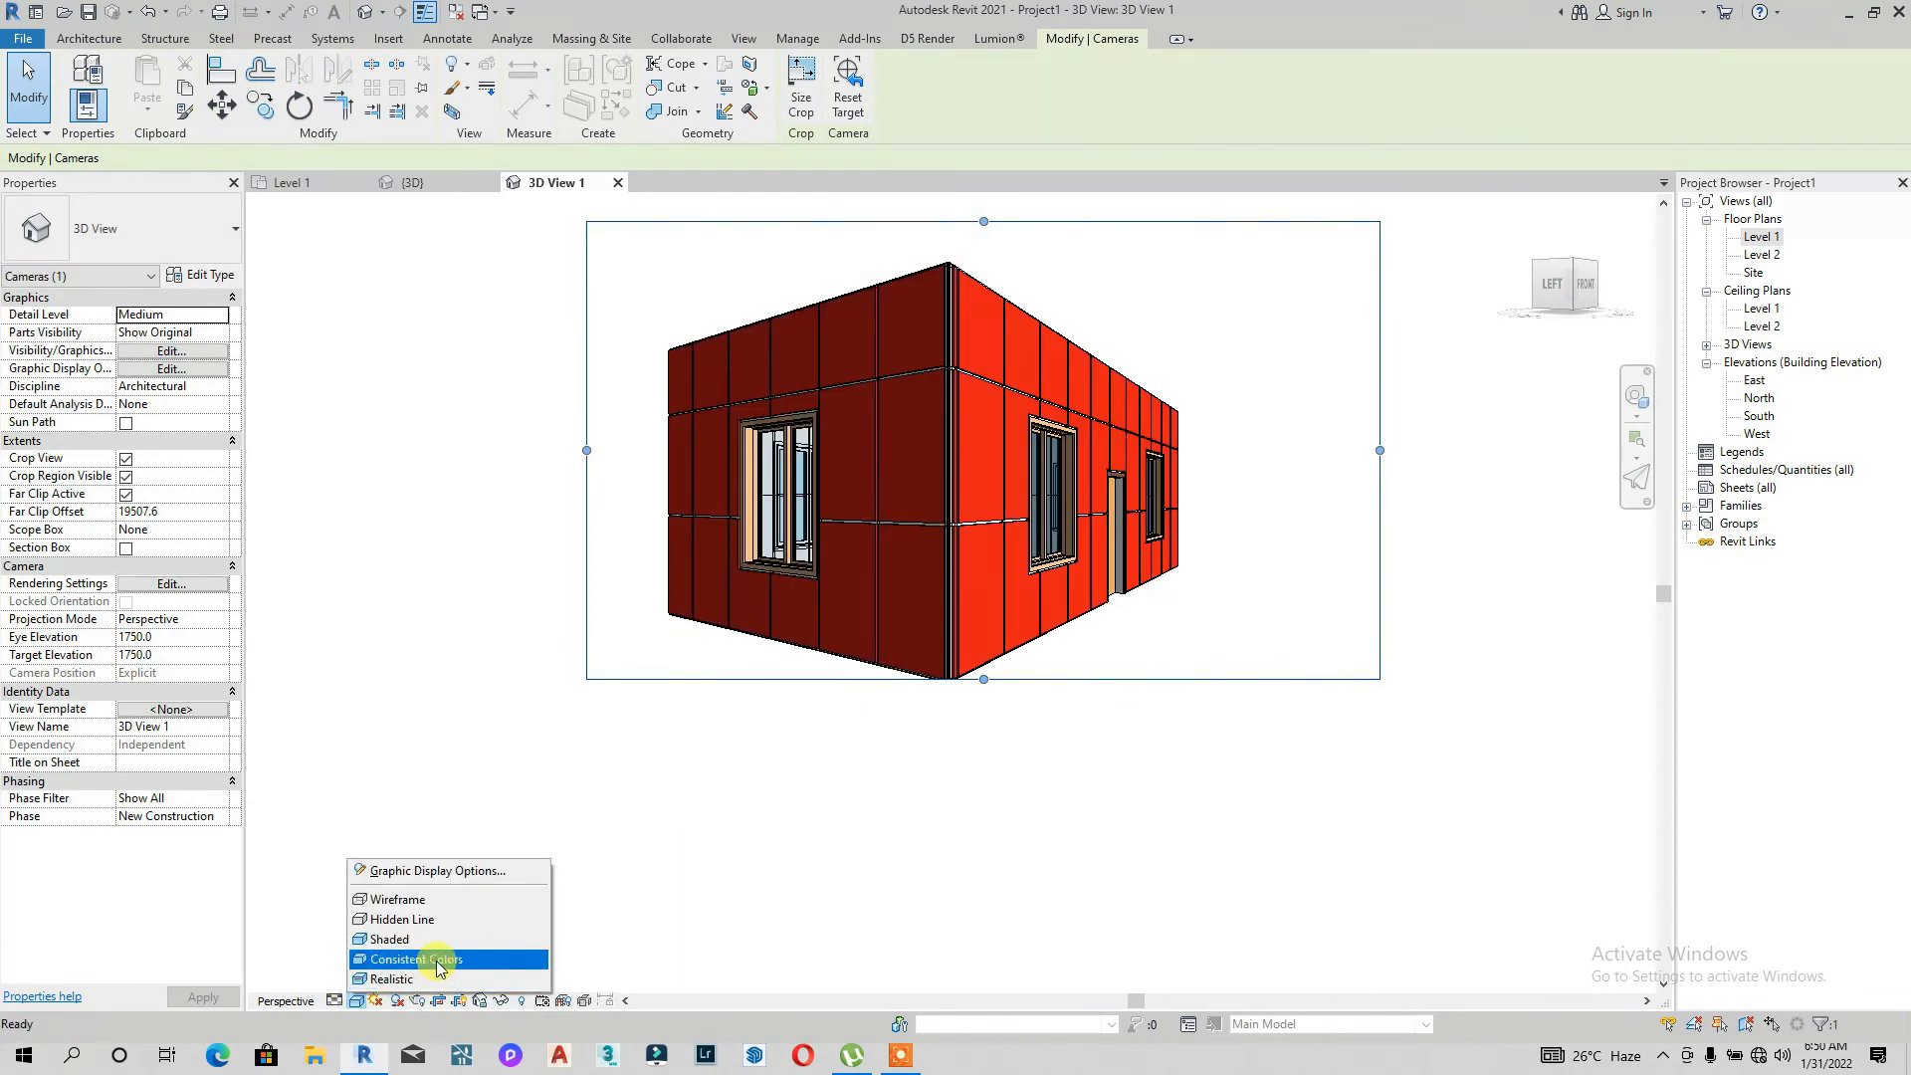
left_click(387, 980)
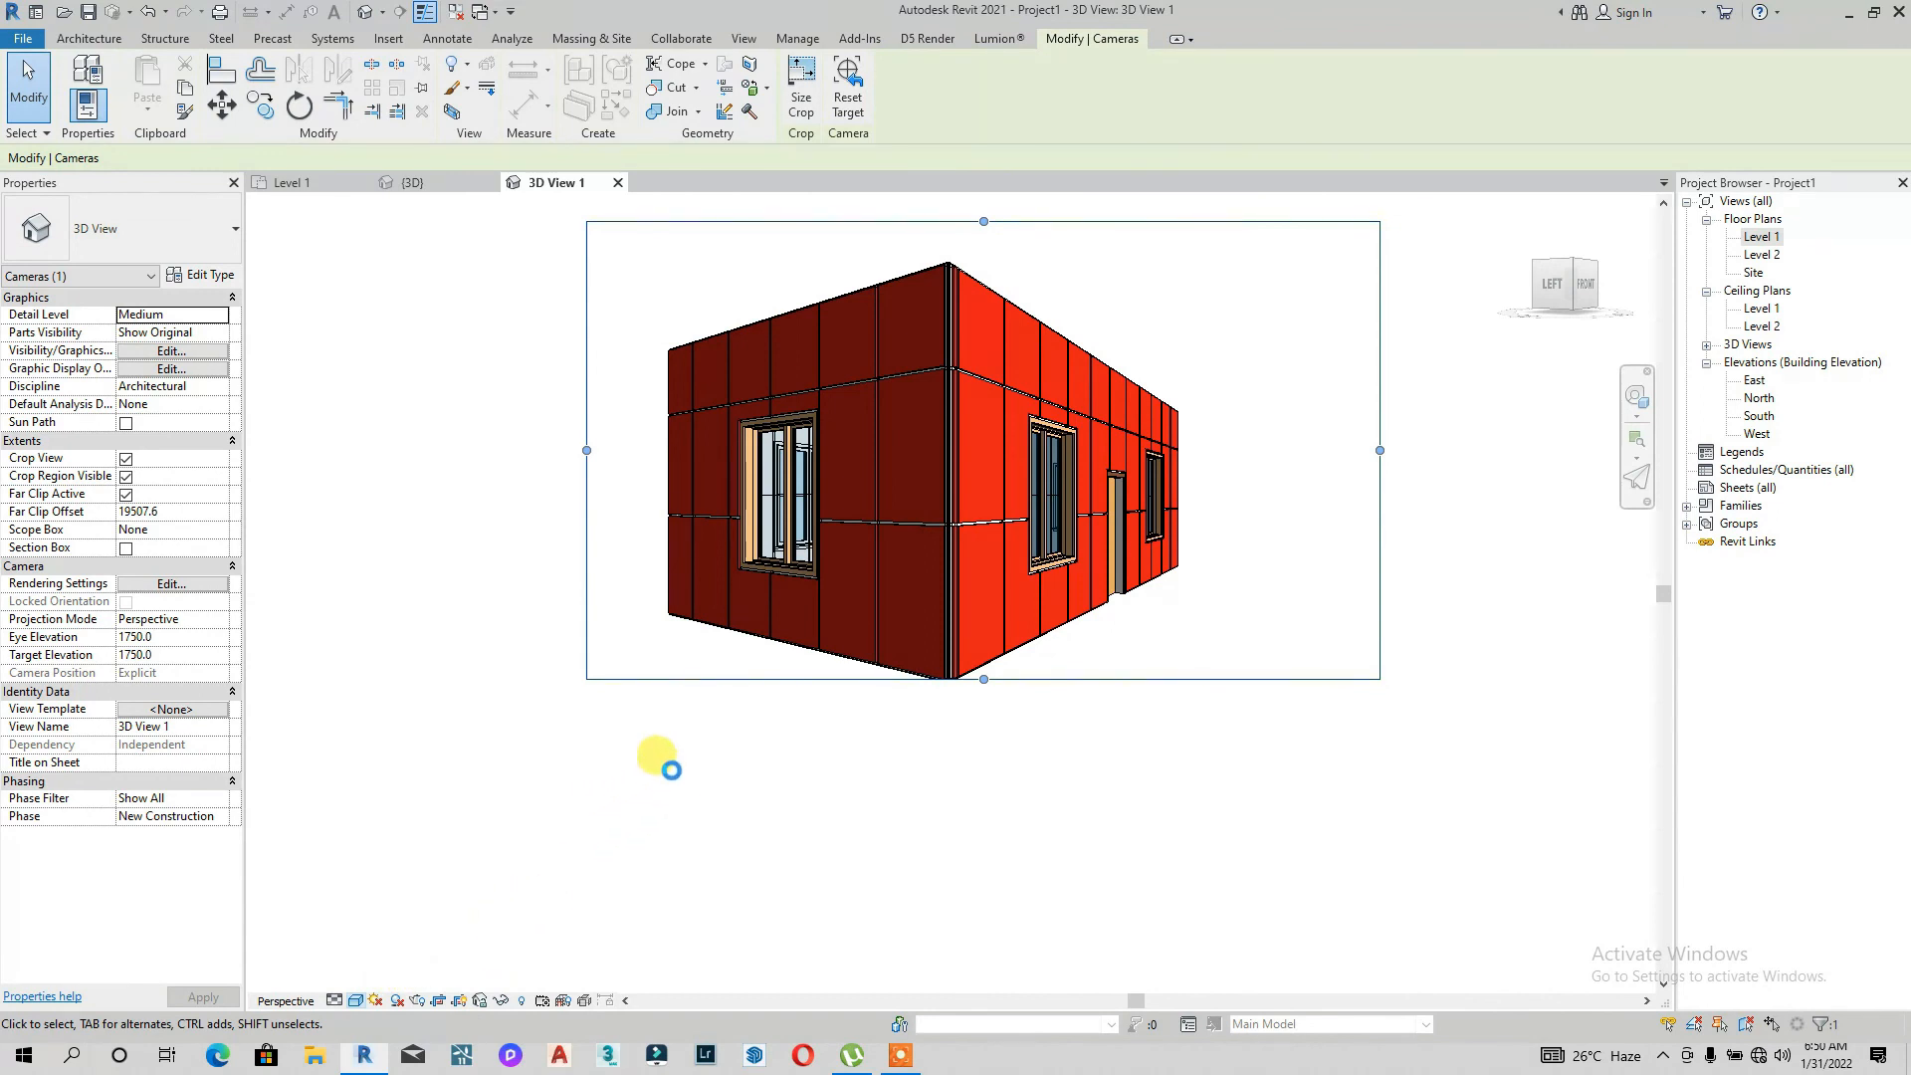
Step: Open the Rendering dialog for the camera view and close it
left_click(417, 1002)
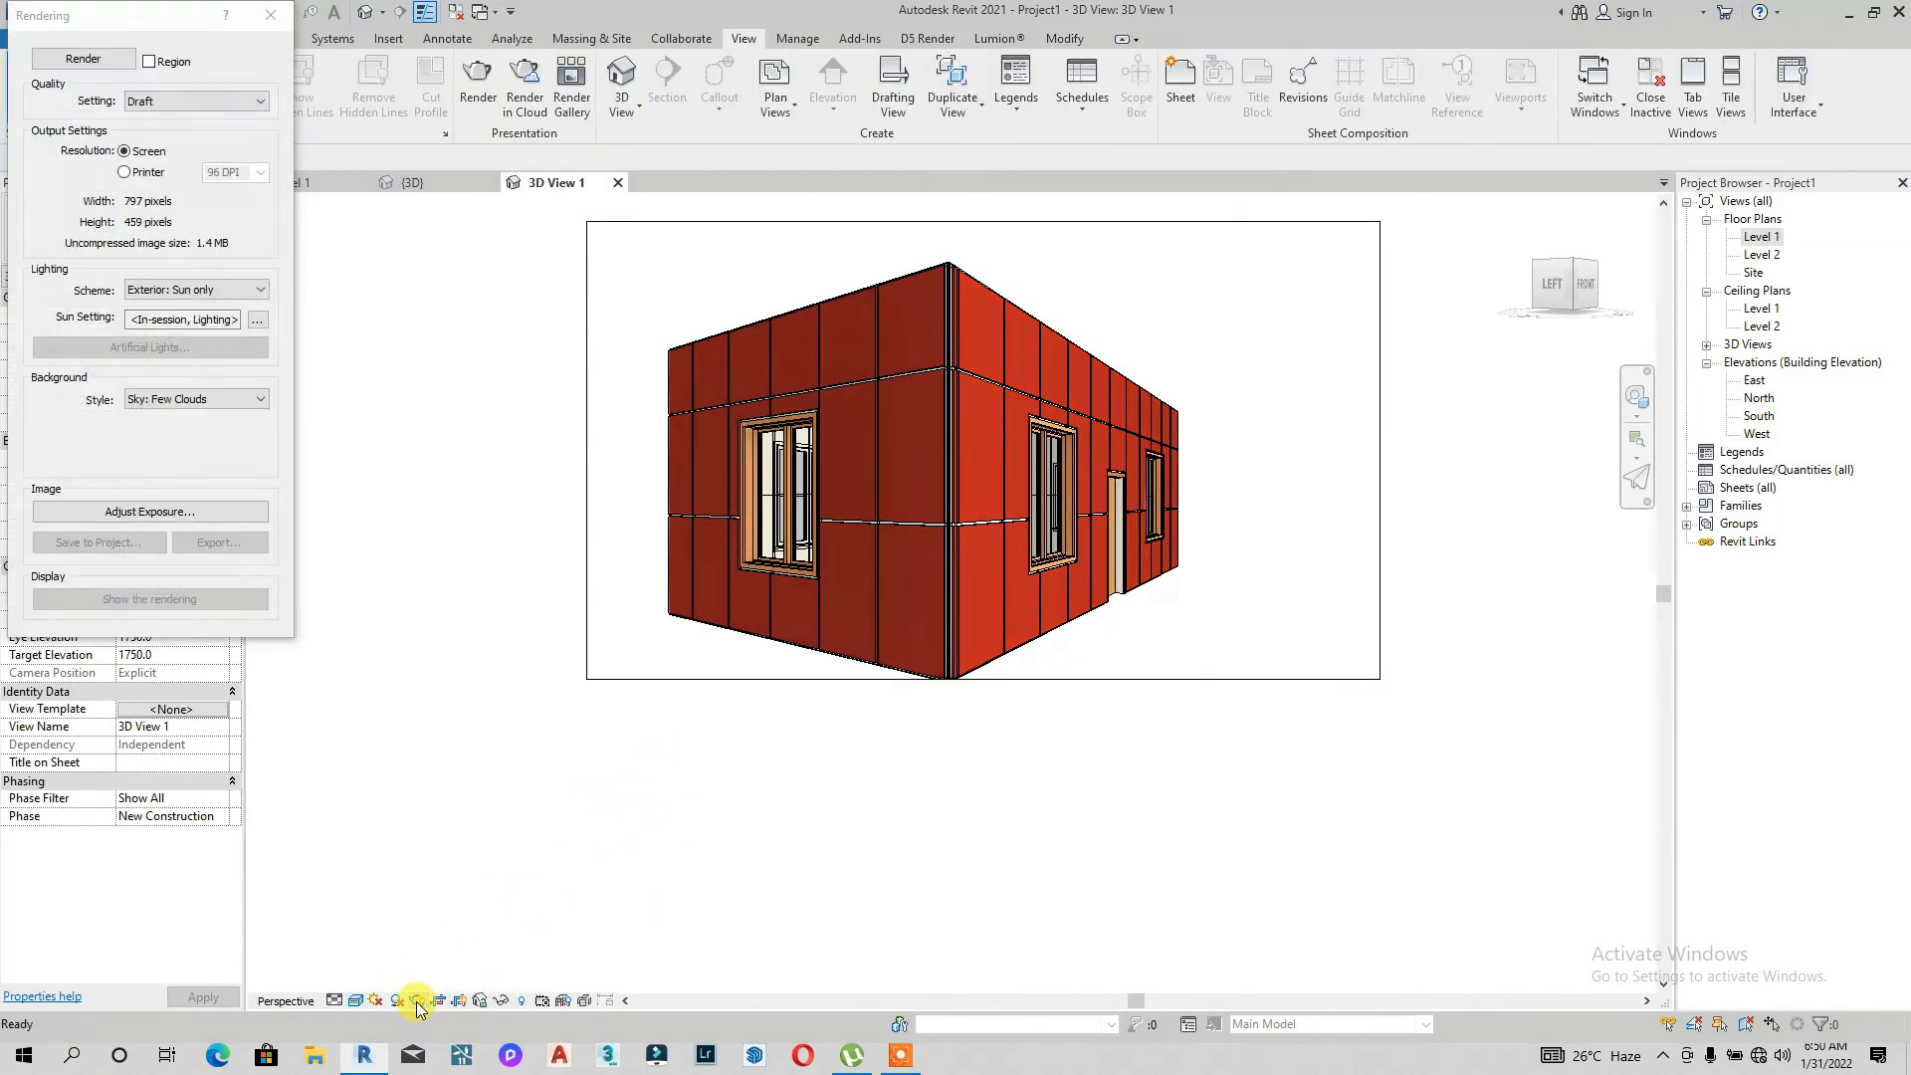
left_click(271, 15)
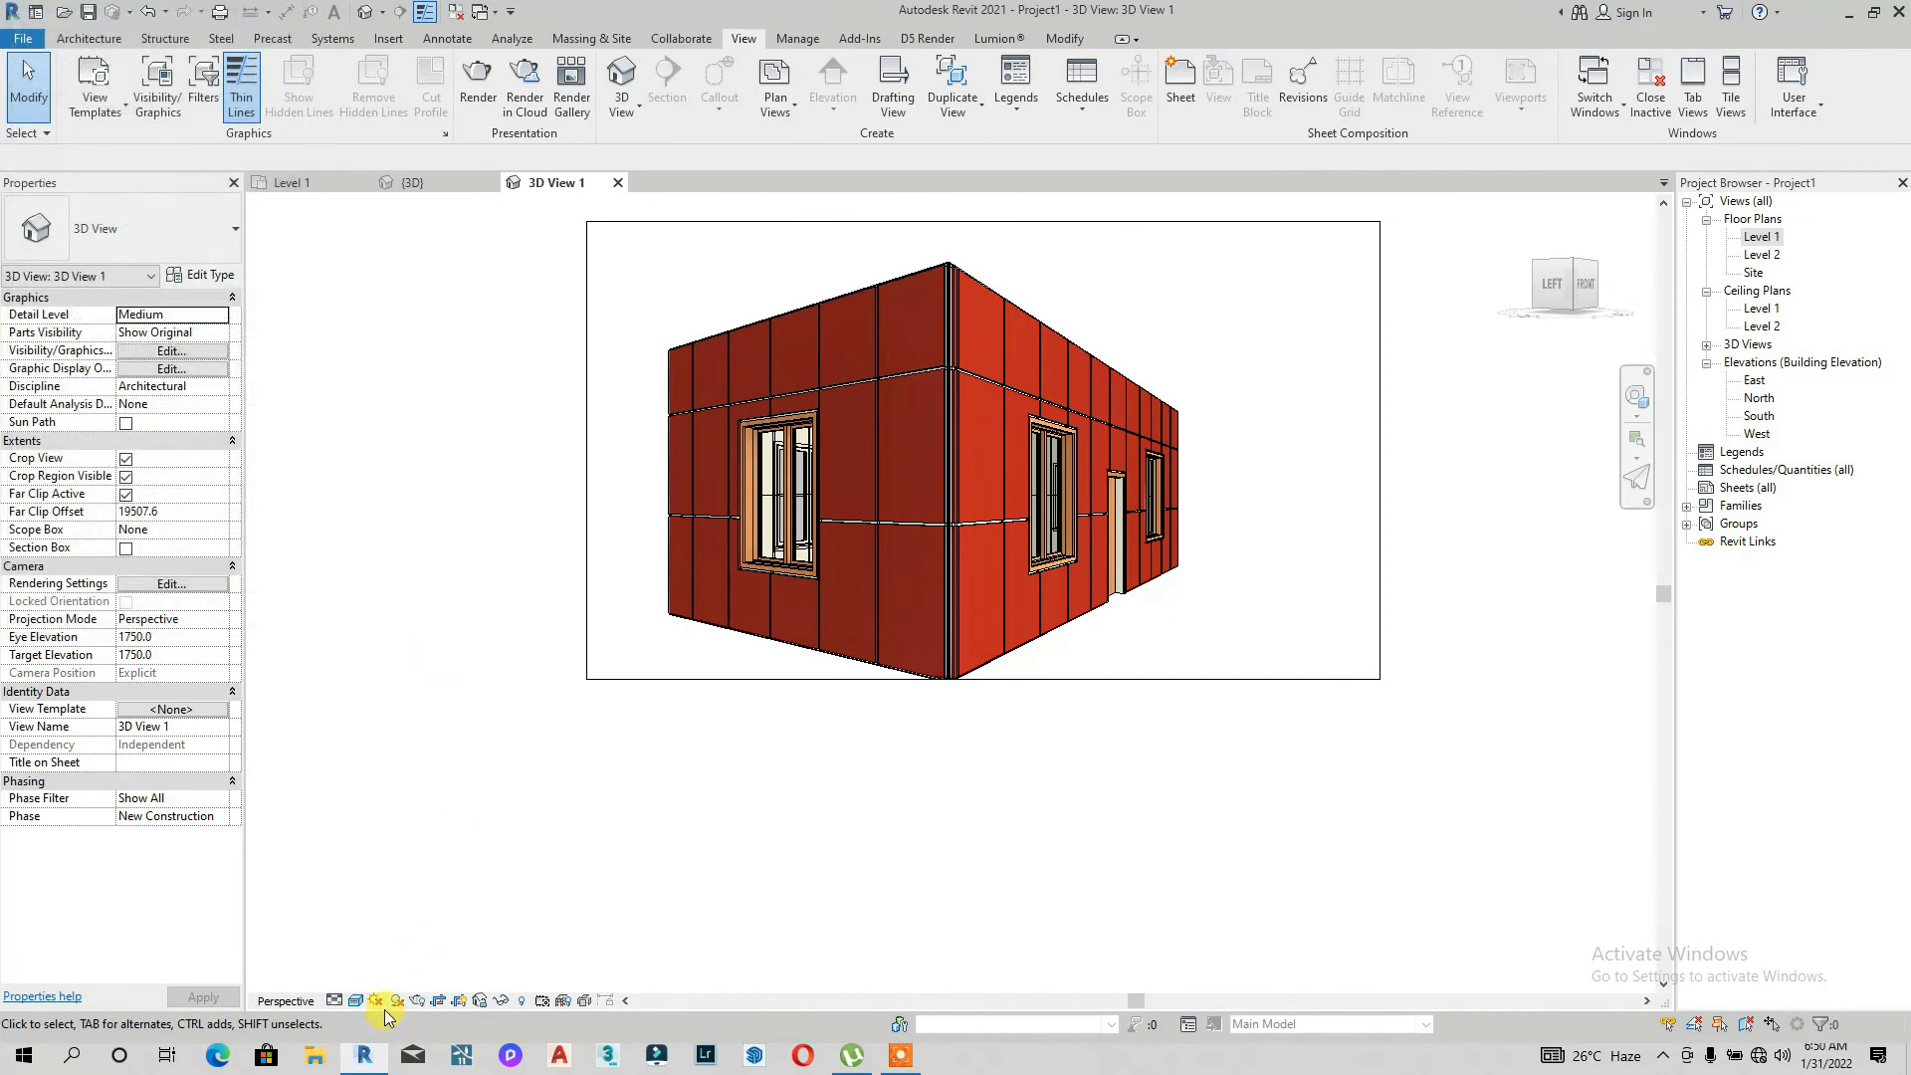